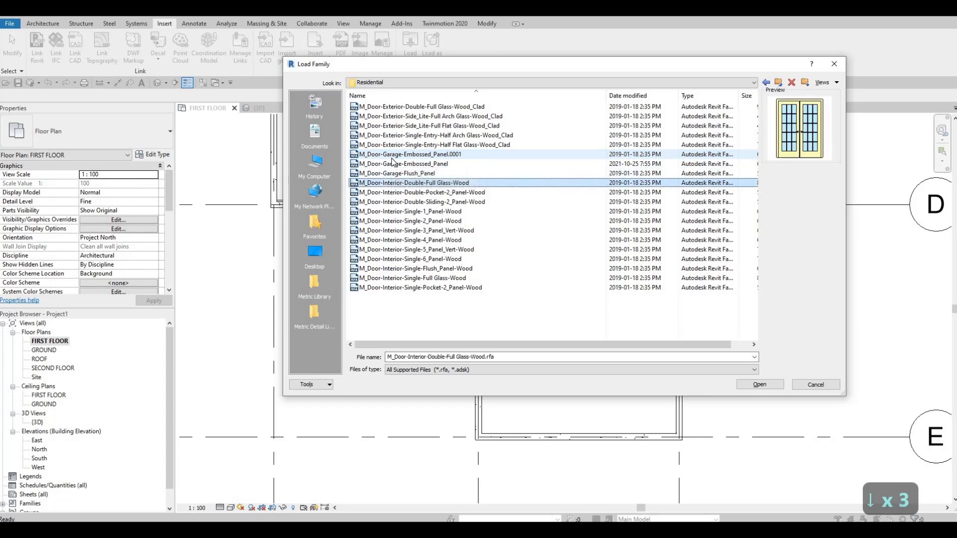
Load the M_Door-Garage-Embossed_Panel.0001 door family from the Residential folder
key("Up")
key("Up")
key("Up")
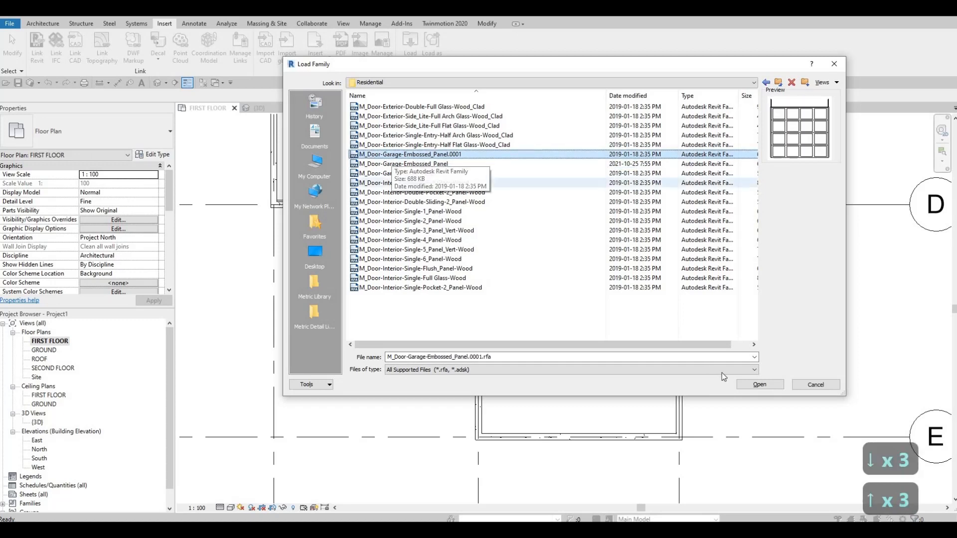
left_click(761, 384)
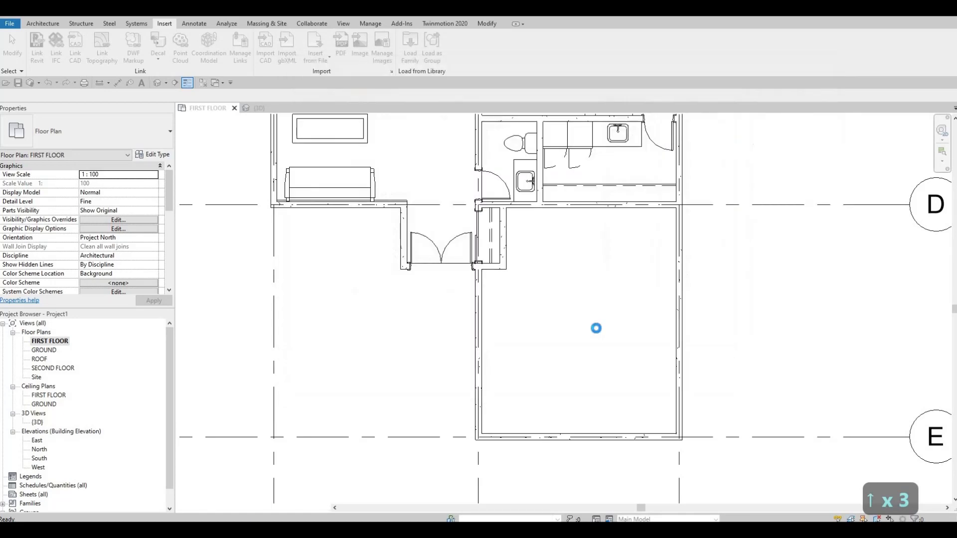
Place the 2400 x 2100mm embossed-panel garage door at the middle of the garage wall on grid E
left_click(45, 24)
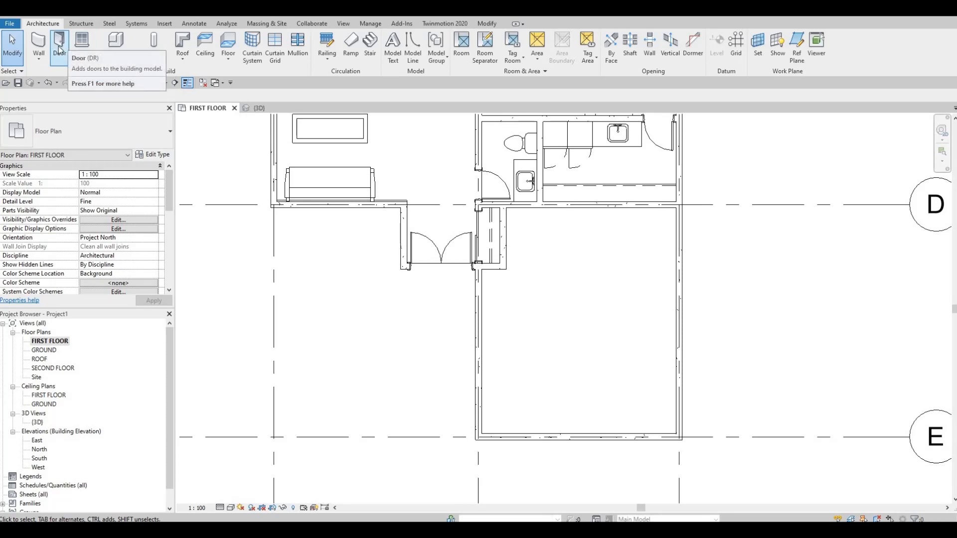
key("d")
key("r")
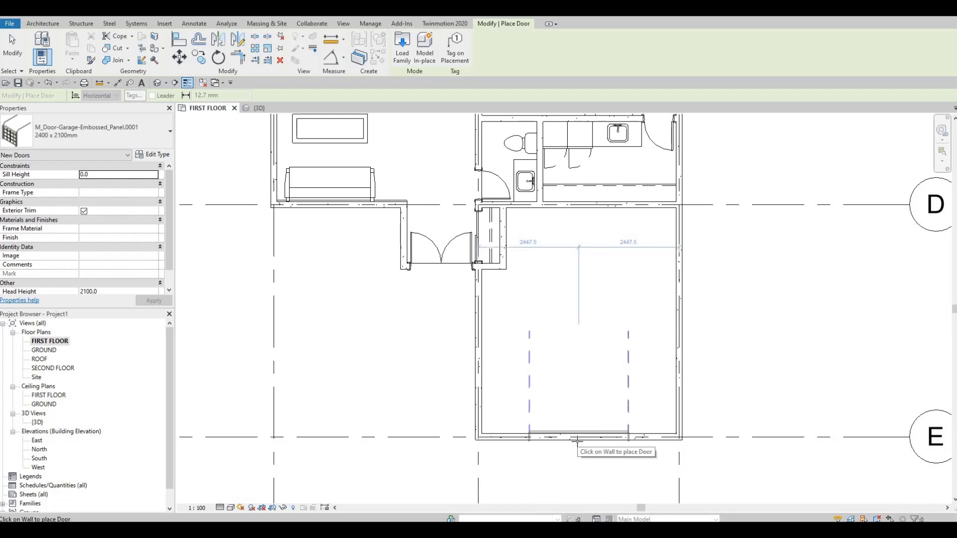
left_click(577, 440)
key("Escape")
key("Escape")
Set the garage door type's width to 2600 mm
middle_click_drag(576, 440, 576, 371)
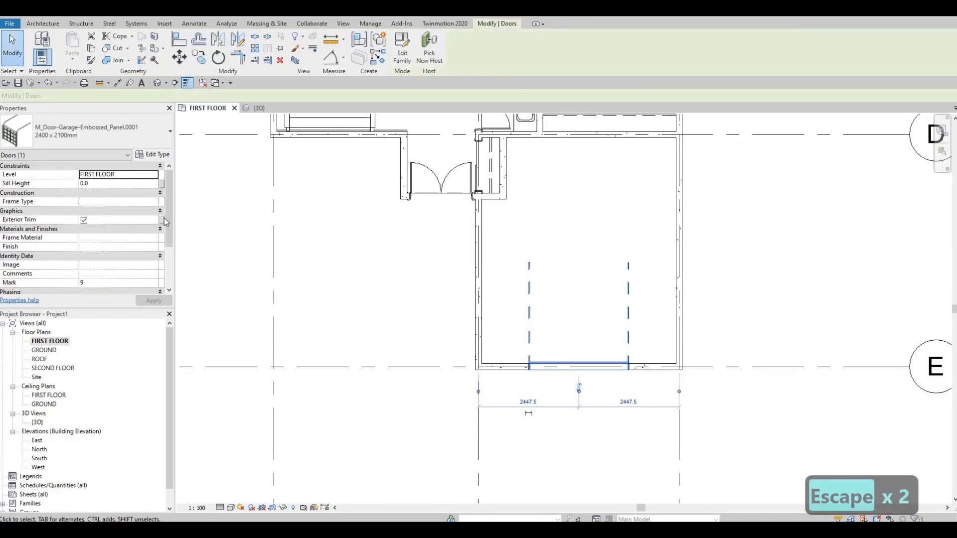
left_click(158, 159)
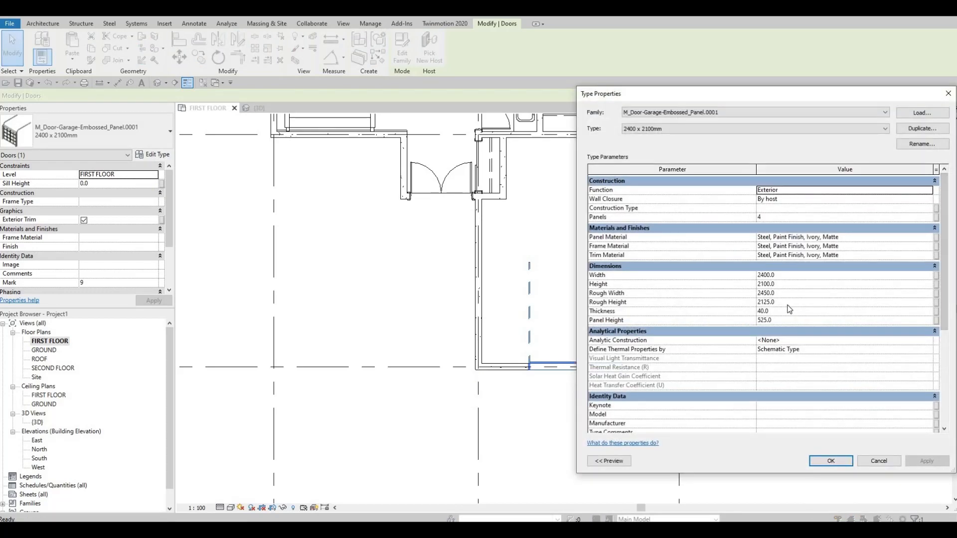
left_click(784, 274)
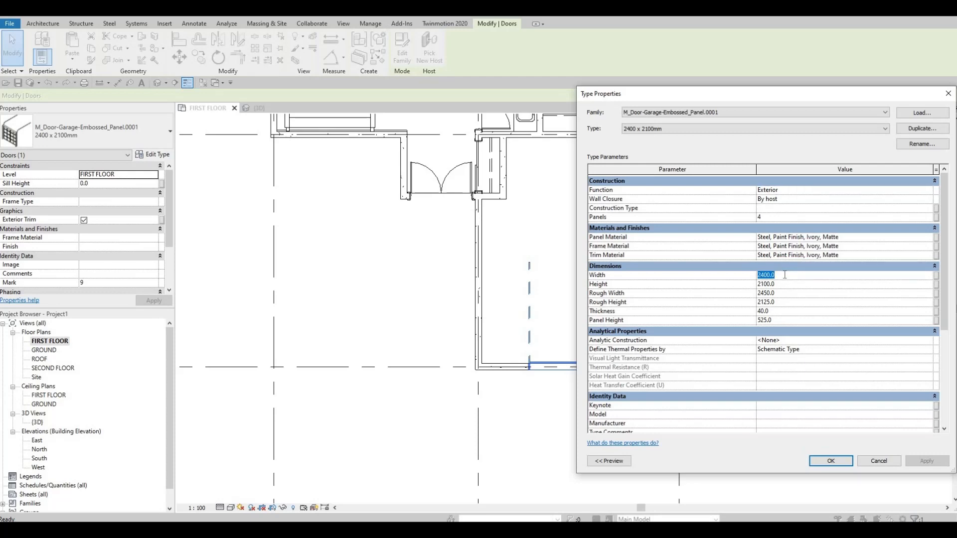
type("2600")
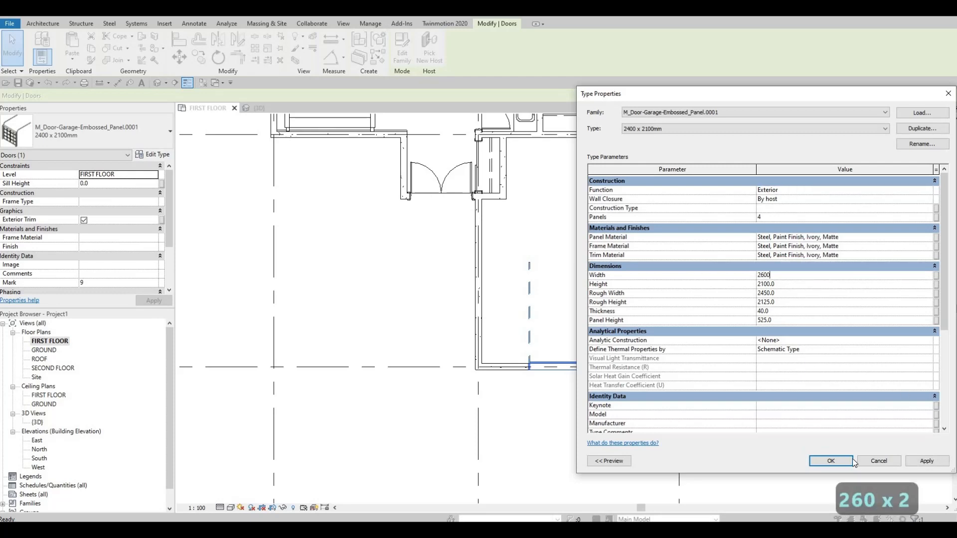
key("Escape")
key("Escape")
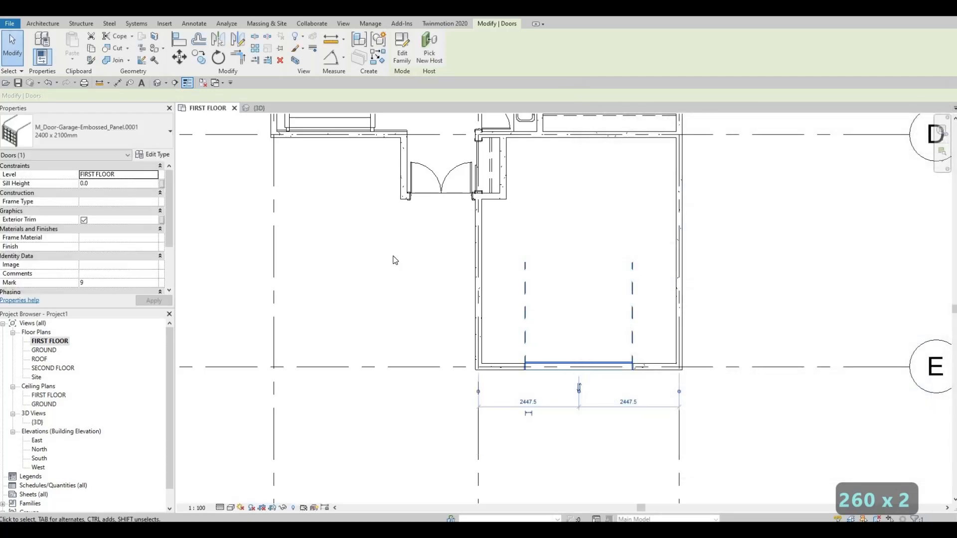
Examine the garage door, its overhead tracks and the neighbouring entrance in the 3D view
left_click(158, 83)
middle_click_drag(503, 264, 573, 252, "shift")
middle_click_drag(611, 352, 673, 279)
scroll(622, 282, "up", 2)
scroll(623, 282, "up", 3)
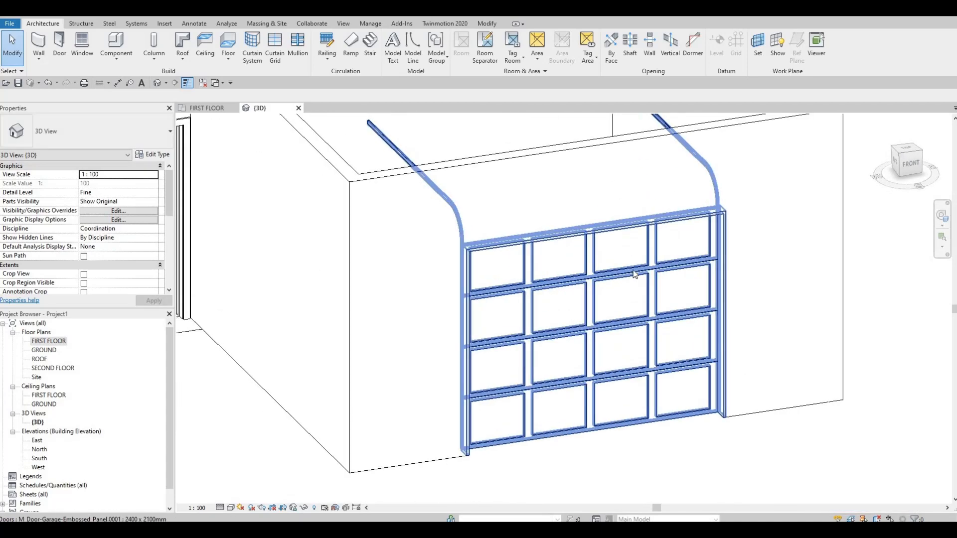
middle_click_drag(889, 338, 839, 339, "shift")
middle_click_drag(872, 199, 801, 372)
scroll(801, 372, "down", 2)
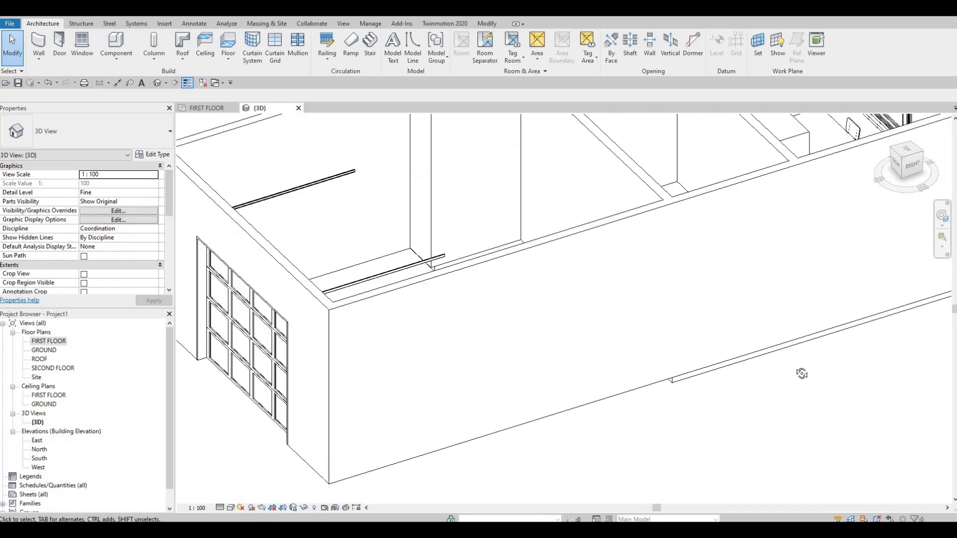
scroll(867, 349, "down", 2)
middle_click_drag(894, 411, 125, 354, "shift")
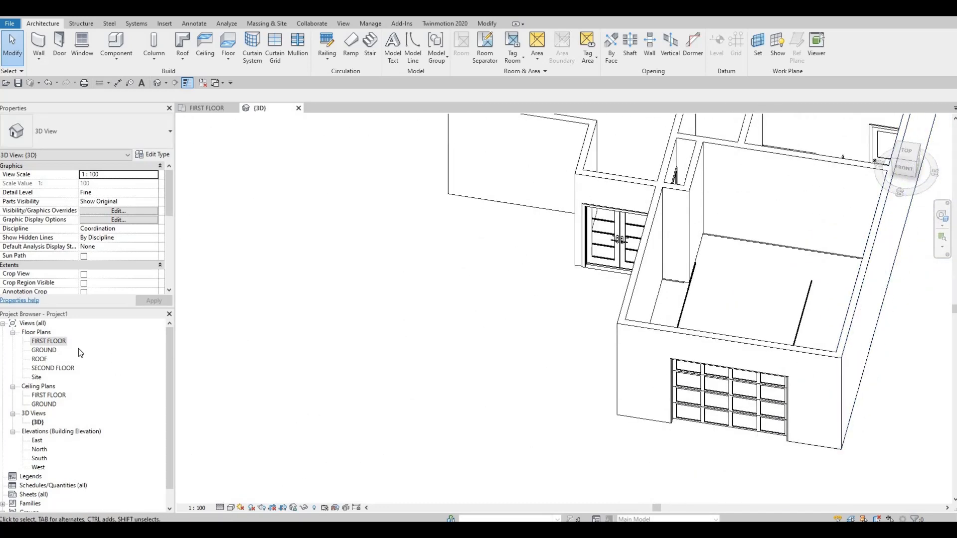
Return to the FIRST FLOOR plan and begin a new floor there, with the type properties of FLOOR 2 open
double_click(63, 342)
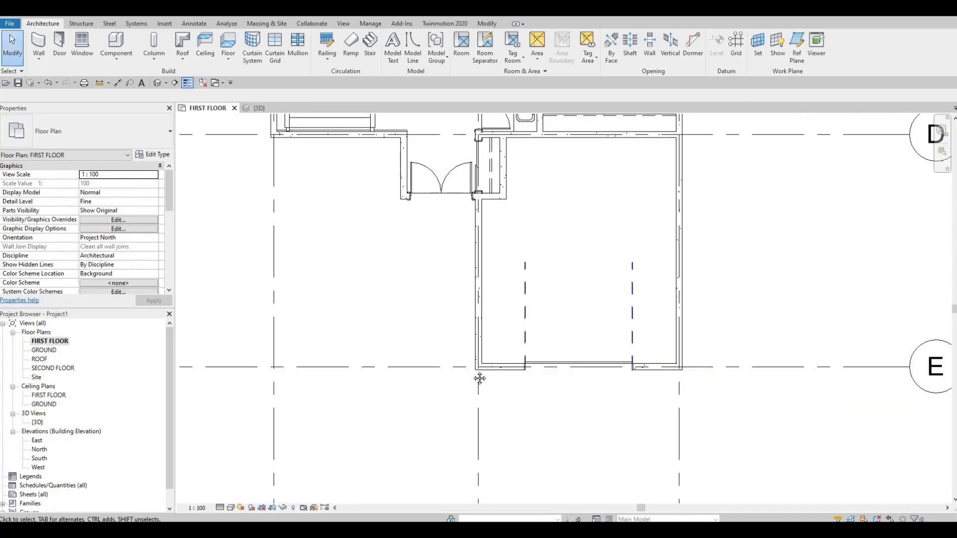
middle_click_drag(455, 284, 452, 318)
key("Escape")
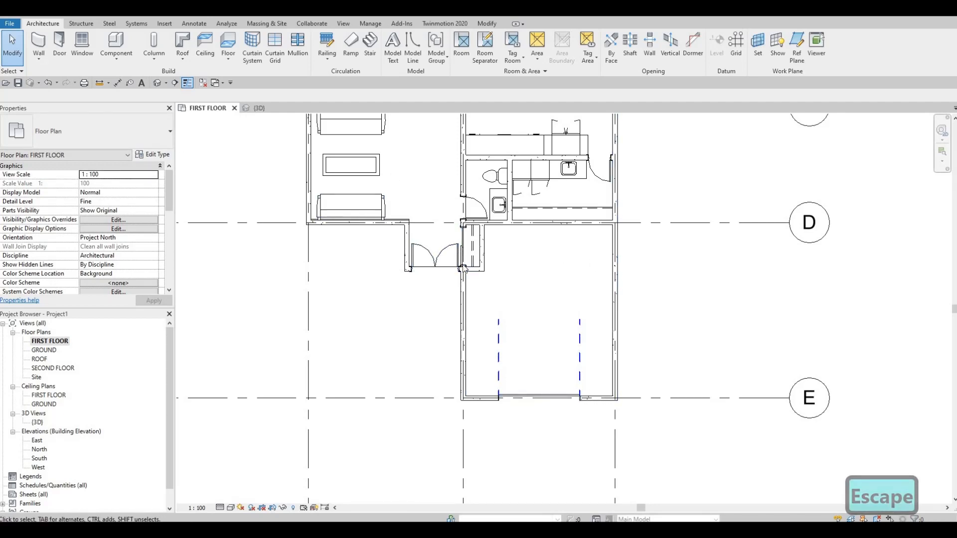
scroll(462, 248, "up", 5)
middle_click_drag(544, 290, 511, 210)
scroll(511, 210, "down", 3)
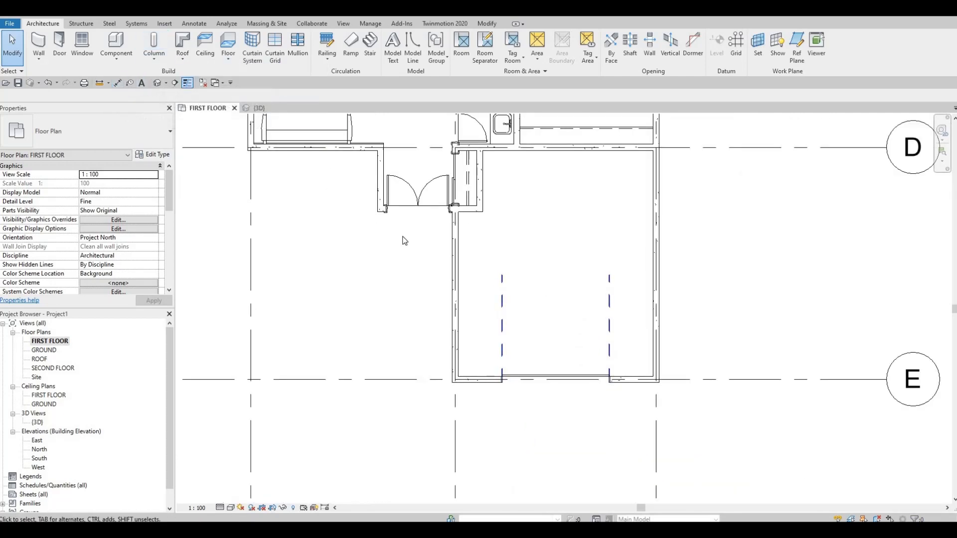
middle_click_drag(359, 210, 399, 250)
scroll(351, 197, "down", 1)
middle_click_drag(345, 191, 386, 235)
scroll(387, 235, "down", 3)
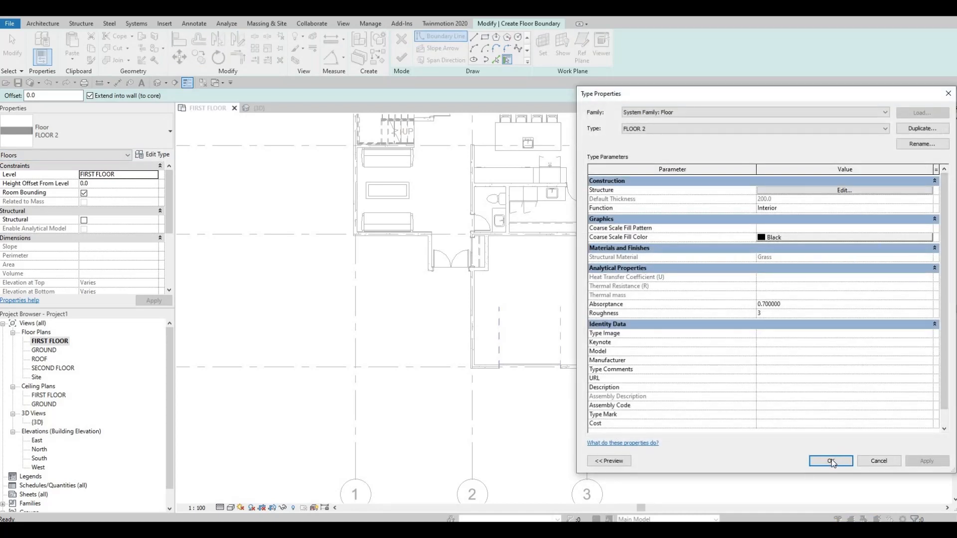
Duplicate the FLOOR 2 type as FLOOR 3 and set its structure layer material to Concrete, Aerated
left_click(921, 129)
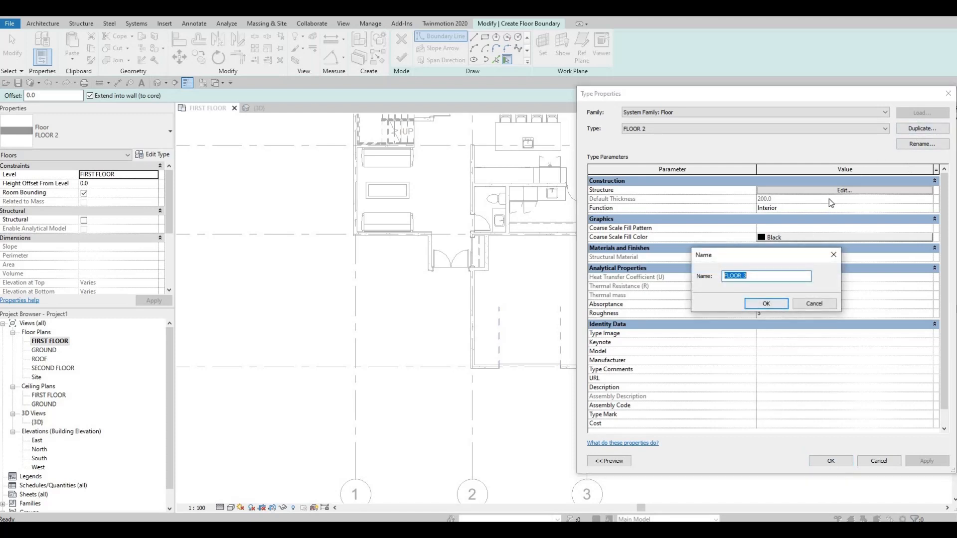
left_click(760, 303)
left_click(762, 190)
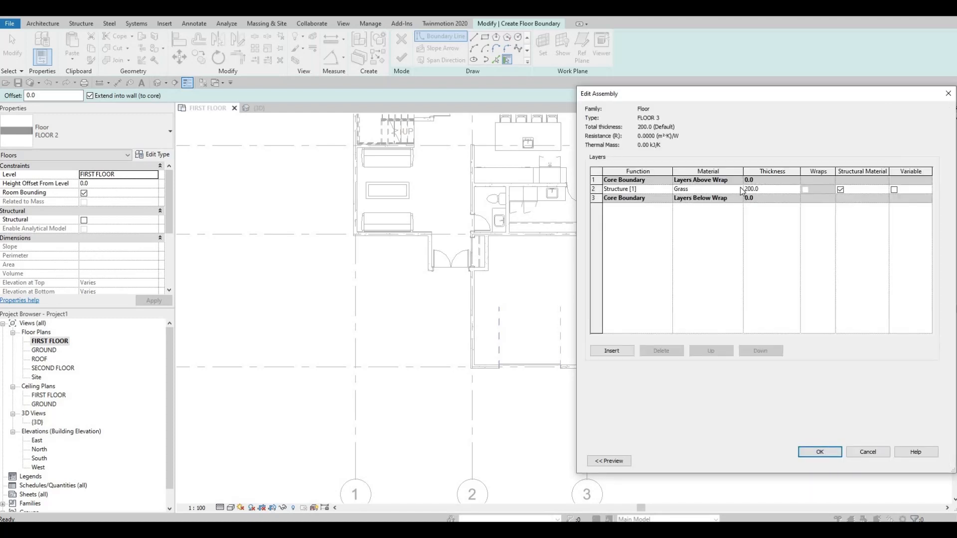
left_click(739, 189)
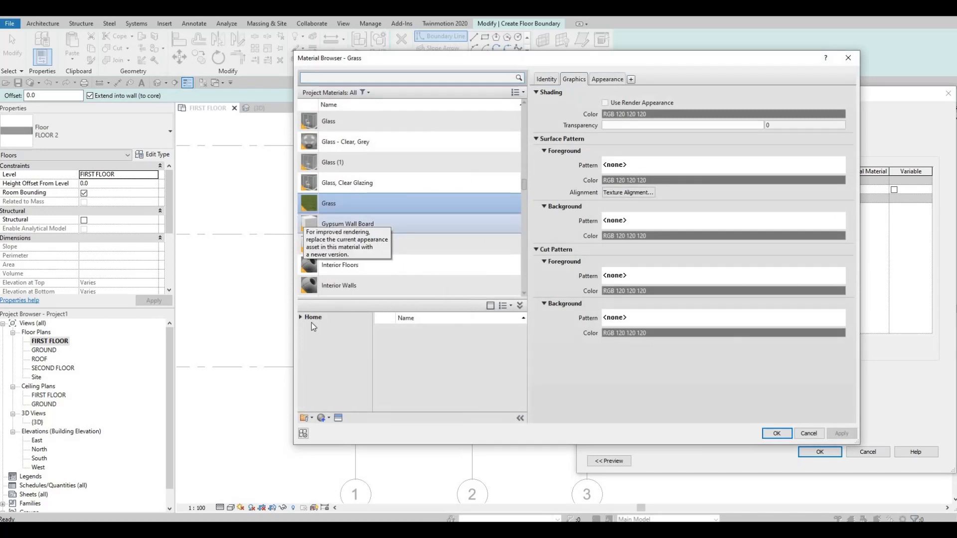
left_click(300, 317)
double_click(331, 336)
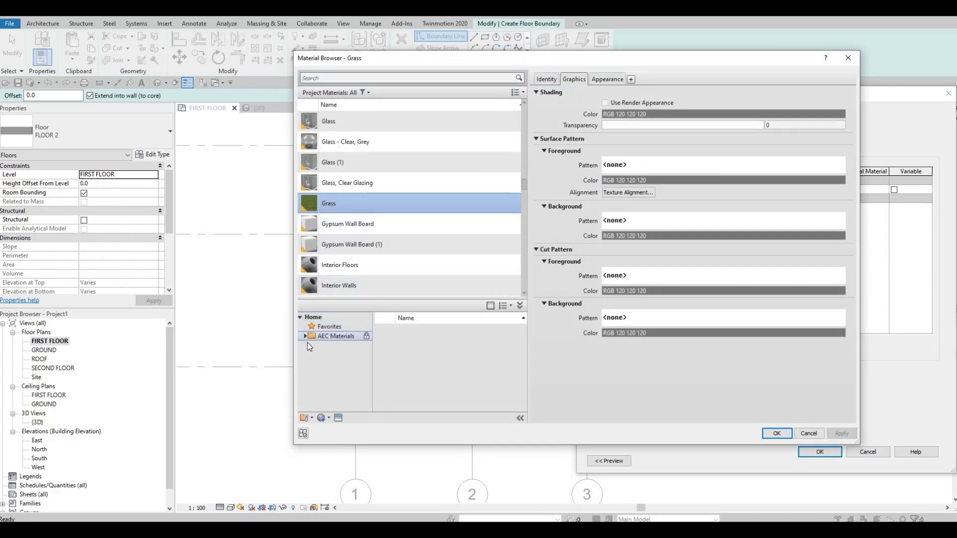
scroll(342, 382, "down", 3)
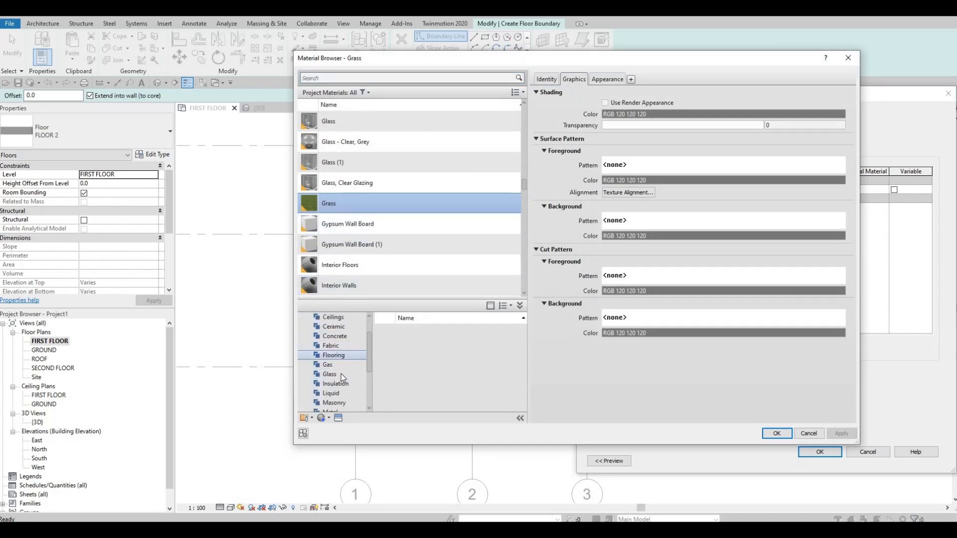
scroll(342, 371, "up", 3)
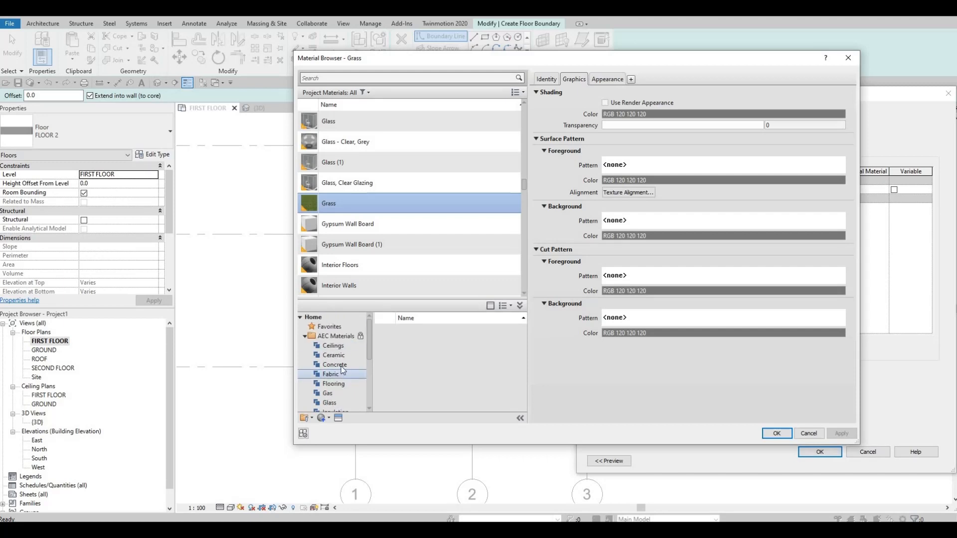
left_click(335, 365)
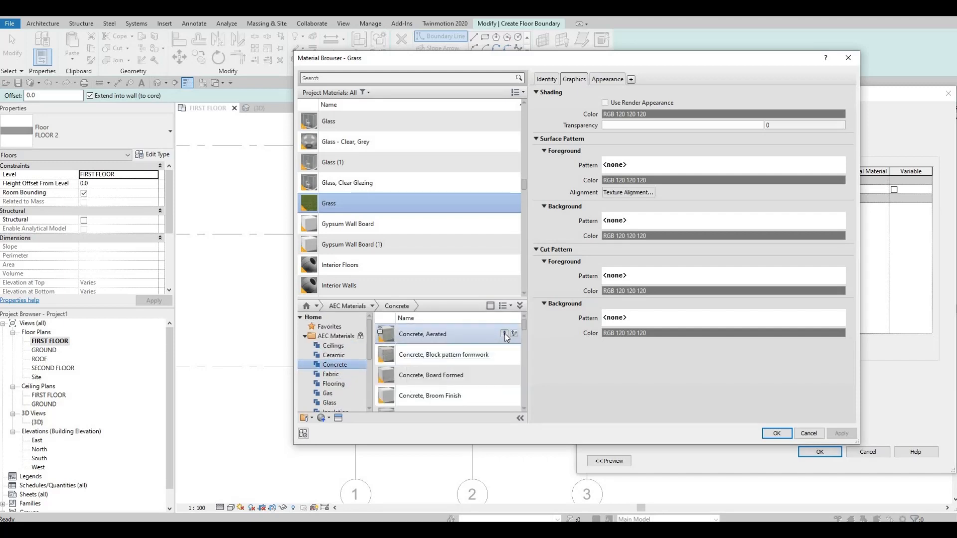
left_click(505, 334)
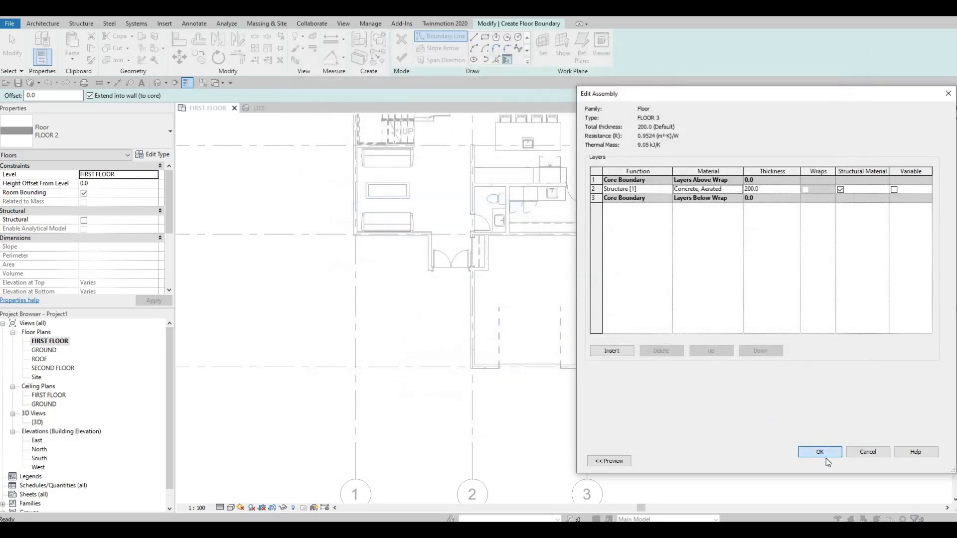
left_click(819, 452)
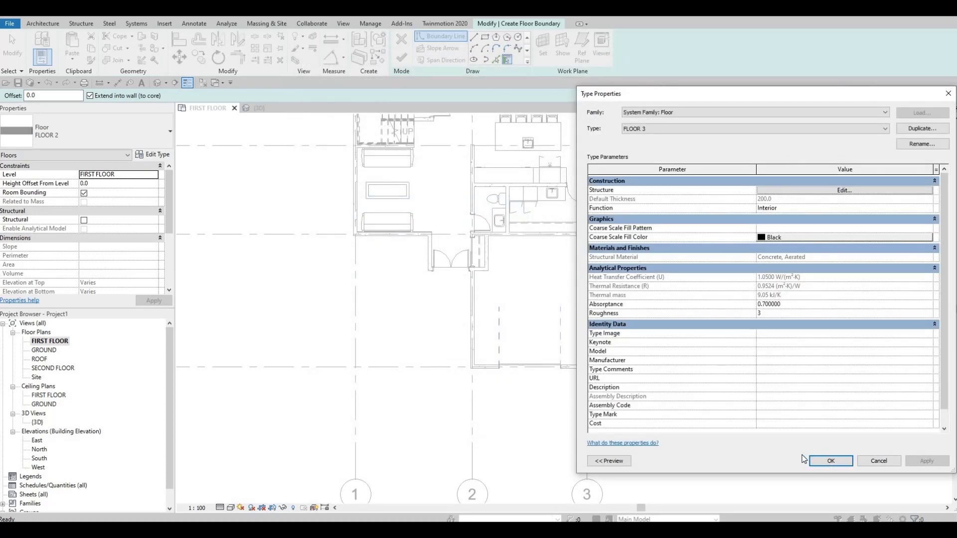
left_click(828, 454)
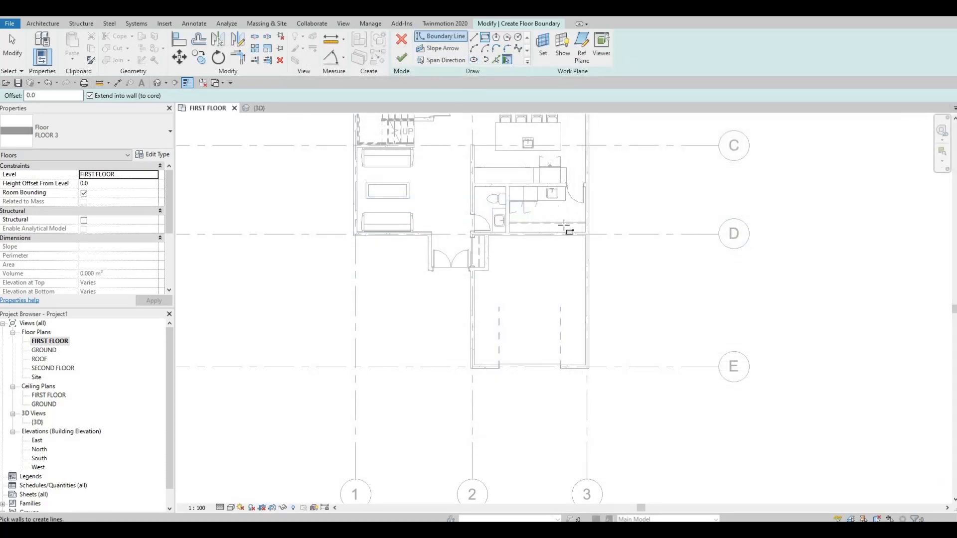
Sketch a rectangular floor boundary of about 4745 by 5515 mm along the garage's inner wall faces
scroll(564, 225, "up", 2)
left_click(595, 241)
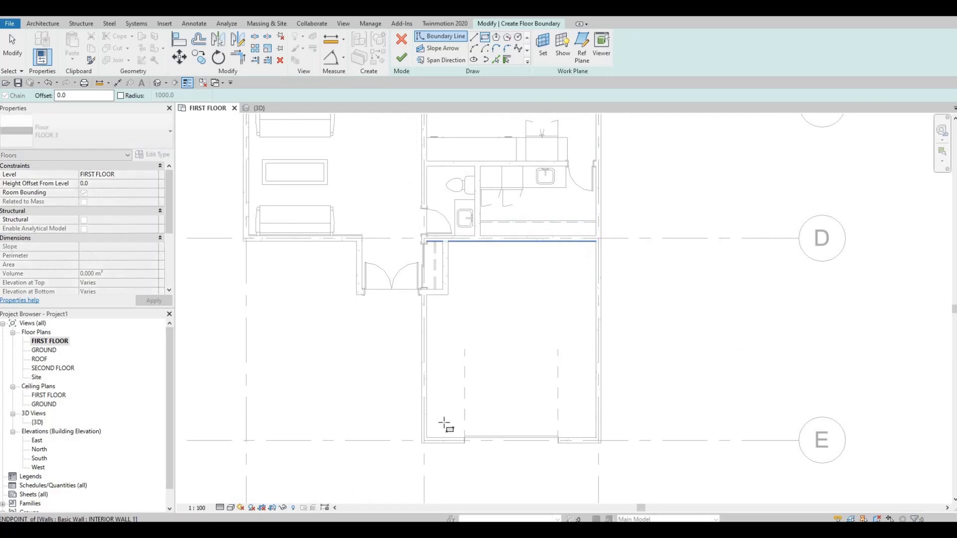
left_click(427, 438)
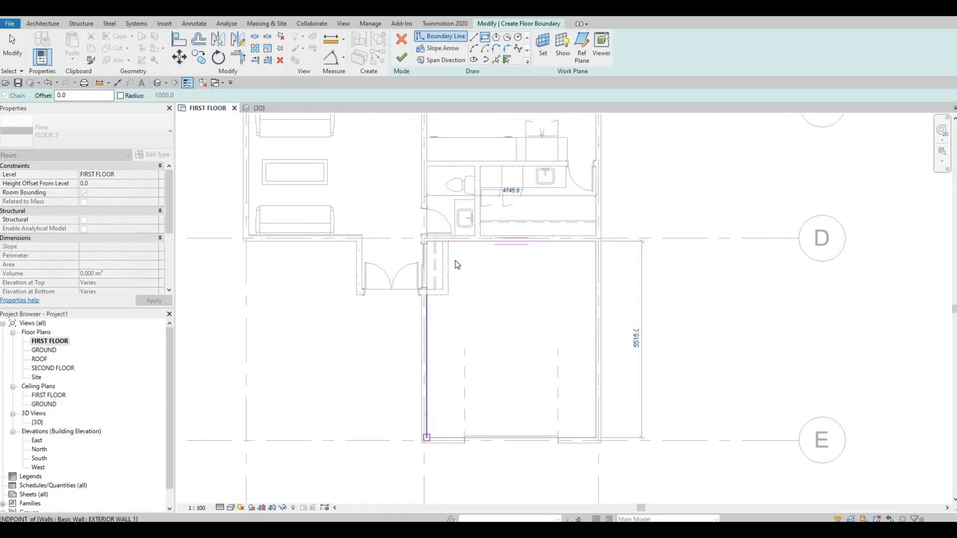
key("Escape")
key("Escape")
Add floor boundary lines along the two garage-side faces of the closet walls beside the entrance
scroll(465, 282, "up", 1)
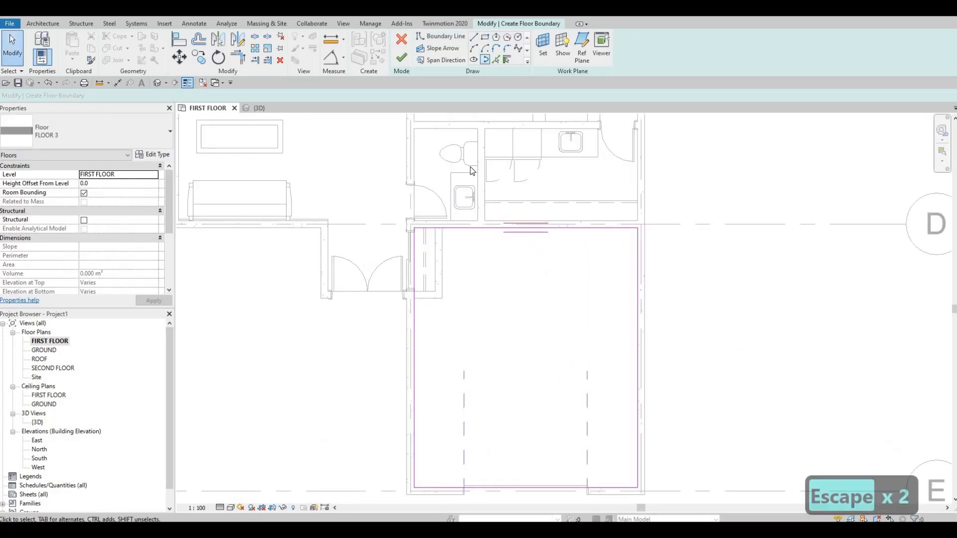
left_click(444, 244)
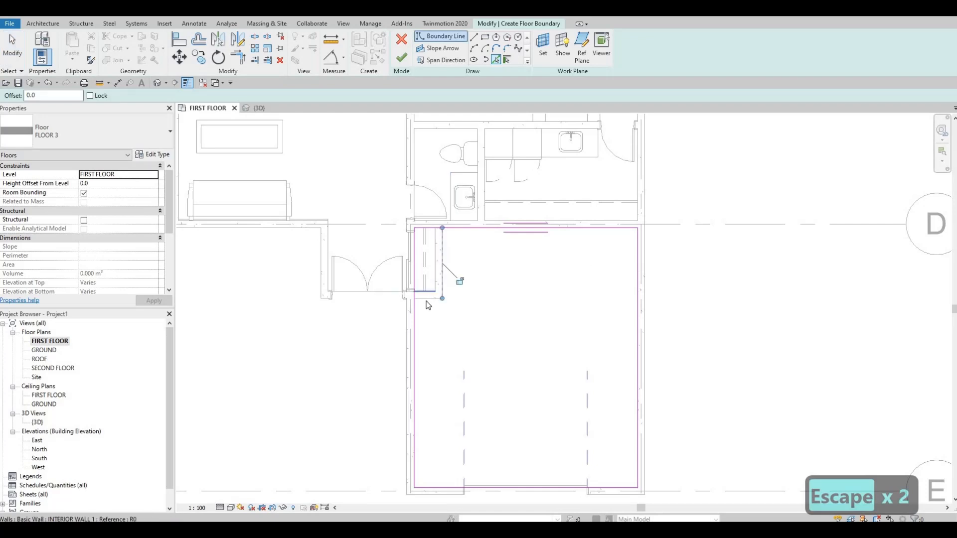
scroll(426, 257, "up", 1)
key("Escape")
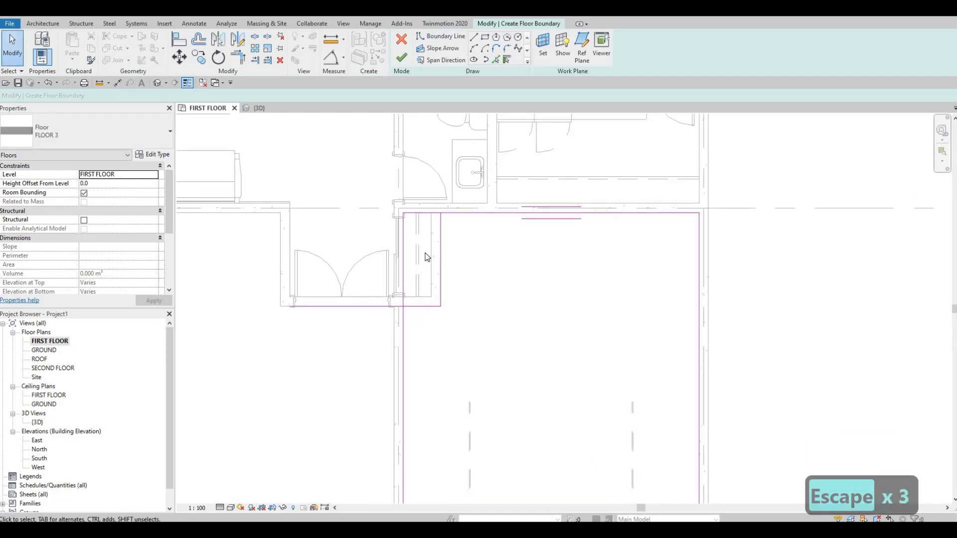
Trim the boundary lines into corners so that the closet is cut out of the garage floor outline
key("t")
key("r")
left_click(444, 216)
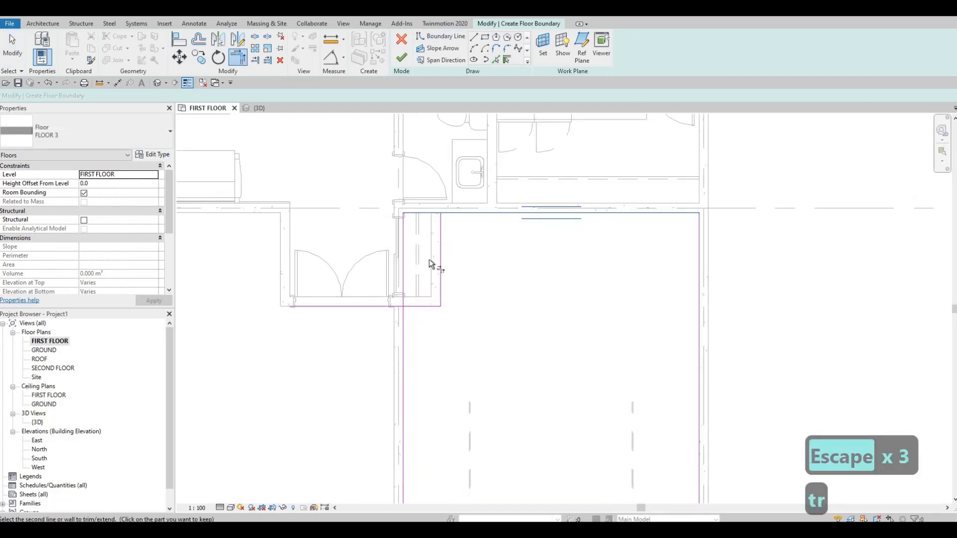
left_click(441, 232)
left_click(413, 306)
left_click(403, 316)
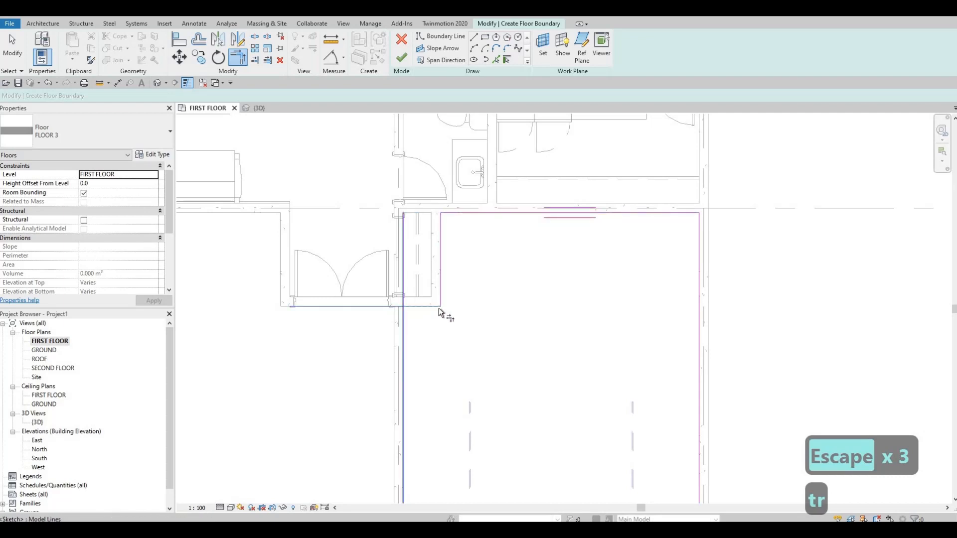
Finish the boundary sketch to create the FLOOR 3 garage floor and deselect it
left_click(407, 61)
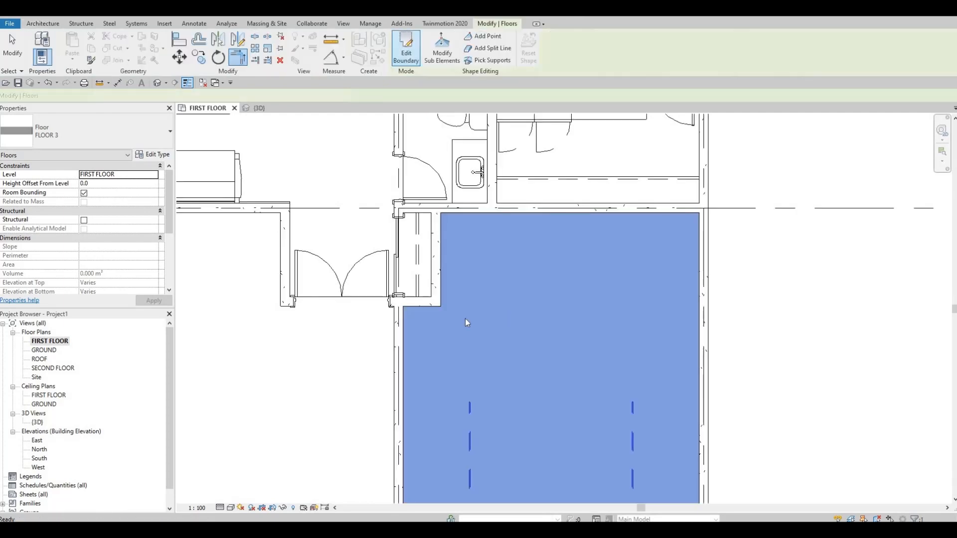
scroll(522, 326, "down", 3)
key("Escape")
key("Escape")
scroll(507, 349, "down", 2)
middle_click_drag(443, 399, 507, 427)
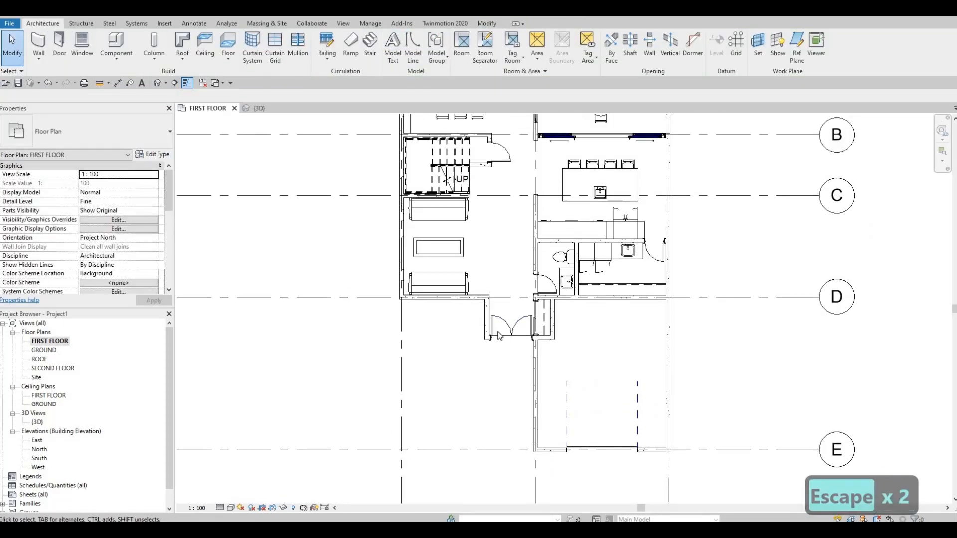
Draw a curtain wall about 2540 mm long within the front exterior wall on grid D, matching the existing living-room curtain wall
scroll(498, 332, "down", 1)
middle_click_drag(504, 245, 497, 333)
scroll(465, 407, "up", 2)
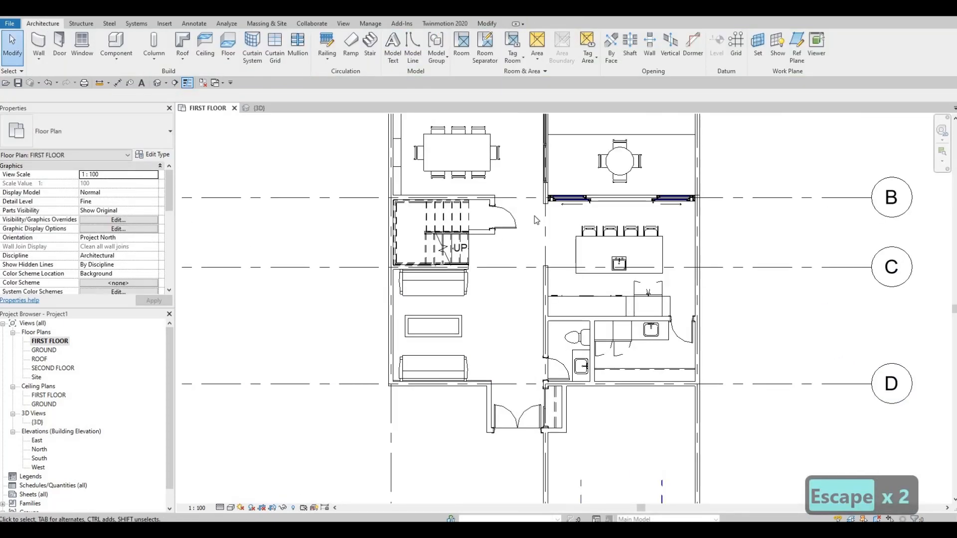
middle_click_drag(537, 219, 519, 332)
scroll(532, 221, "up", 3)
left_click(526, 217)
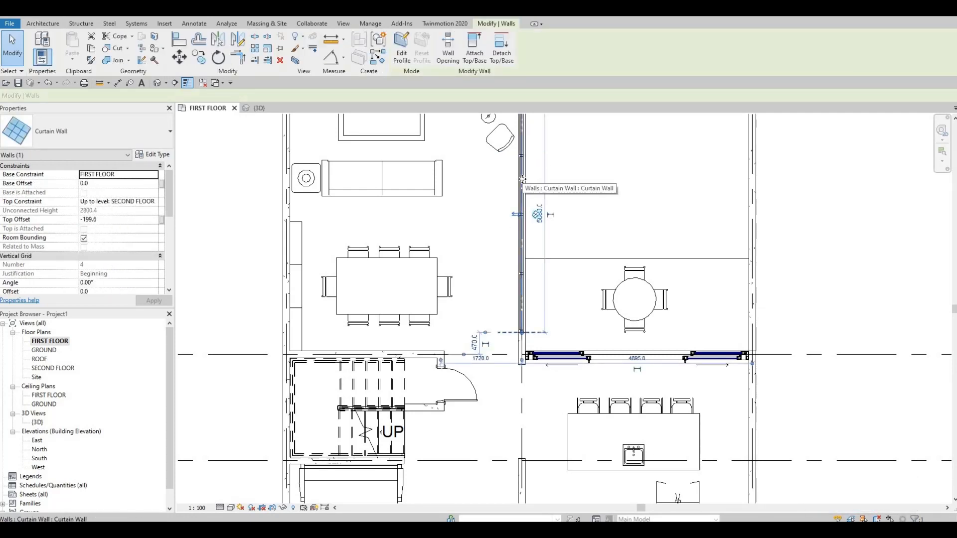
key("c")
key("s")
middle_click_drag(411, 466, 437, 256)
middle_click_drag(344, 432, 372, 343)
scroll(374, 329, "up", 1)
scroll(313, 378, "up", 2)
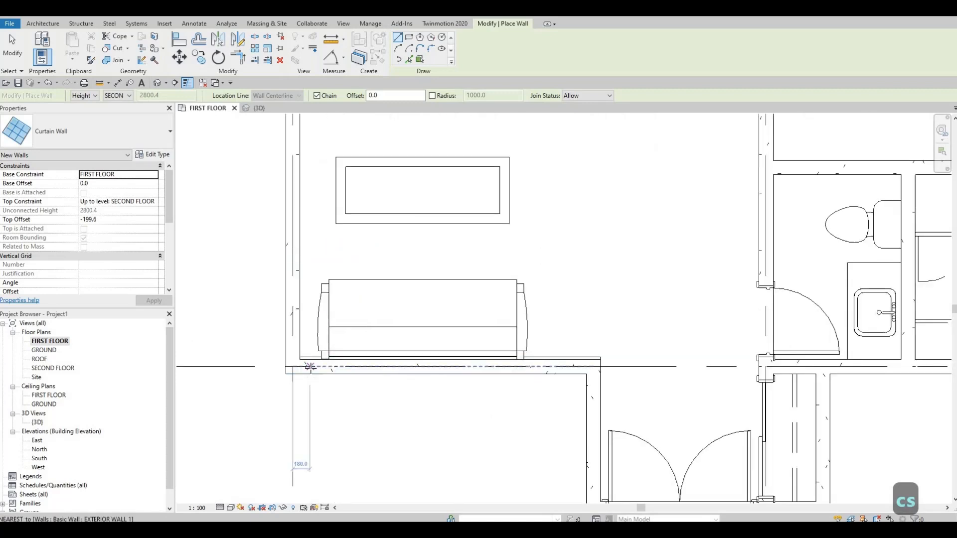
left_click(309, 366)
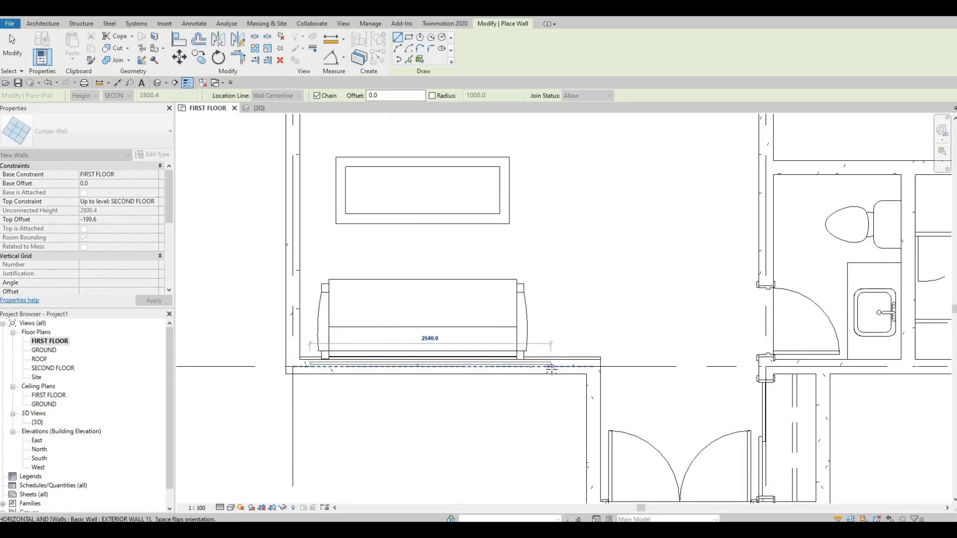
left_click(550, 367)
key("Escape")
key("Escape")
Pull the new curtain wall's end in from the outer house corner, making the curtain wall about 2160 mm long
scroll(463, 366, "up", 2)
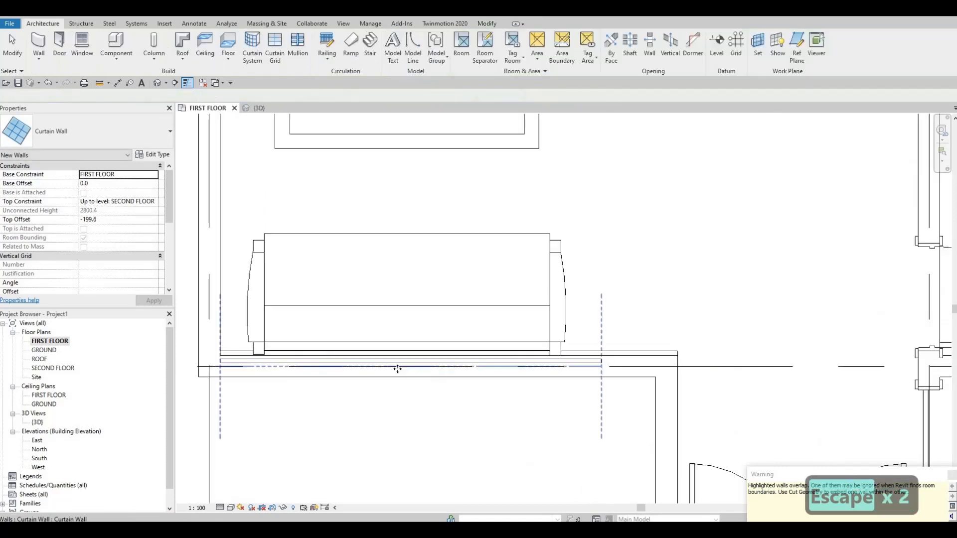
key("Escape")
left_click(238, 369)
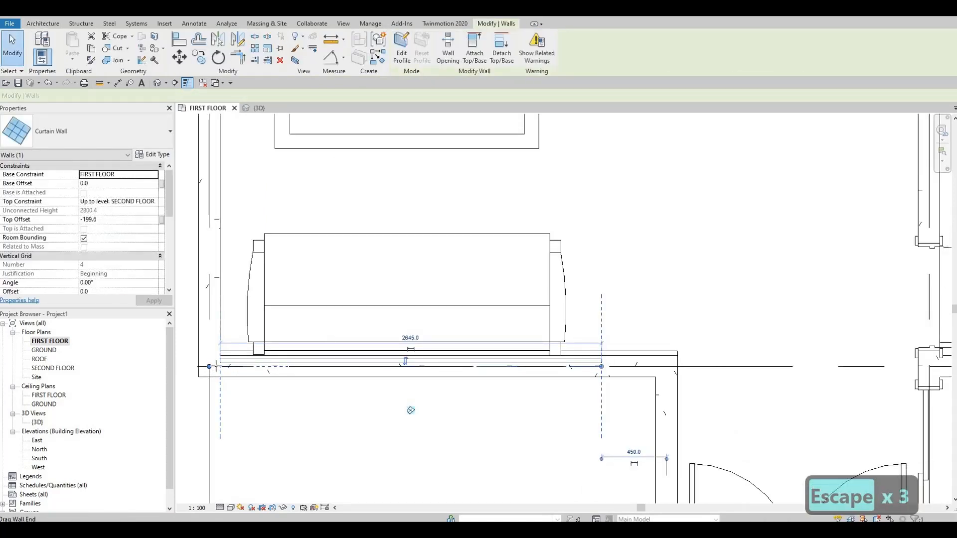
left_click_drag(210, 366, 339, 369)
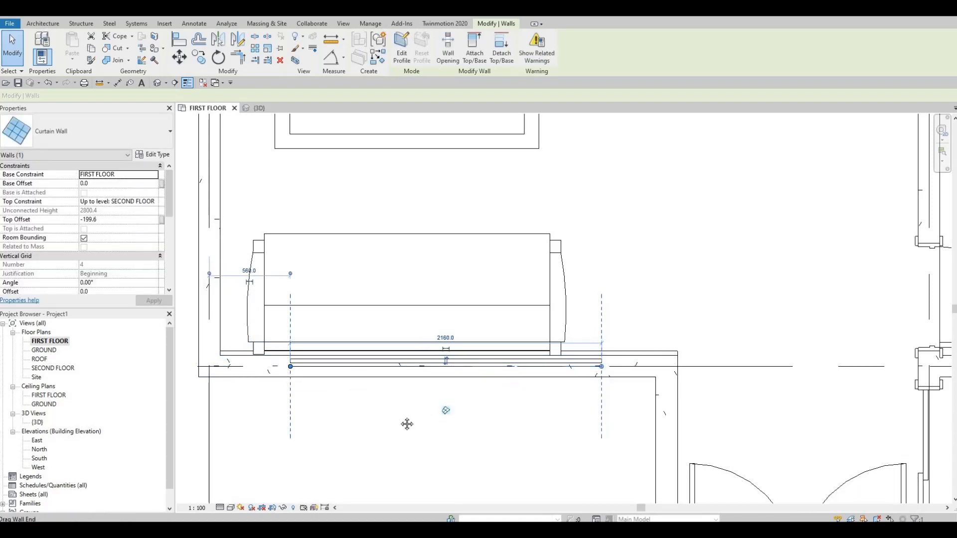
middle_click_drag(407, 424, 428, 428)
middle_click_drag(429, 372, 512, 367)
scroll(491, 380, "down", 3)
key("Escape")
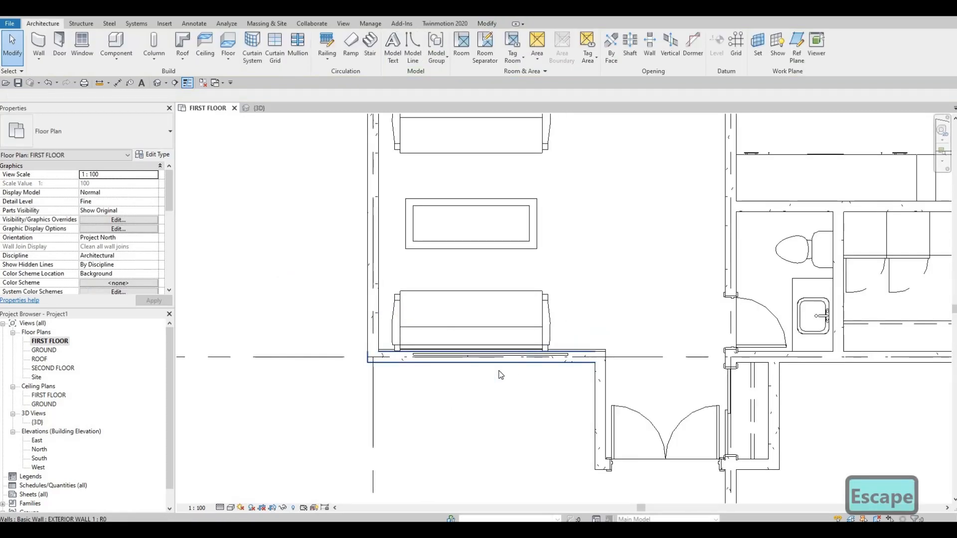
key("Escape")
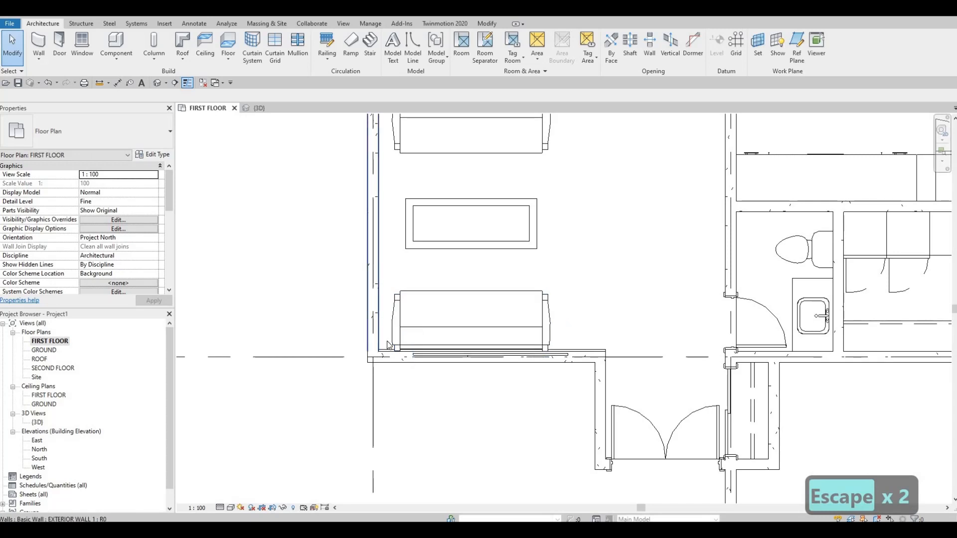
Cut the front exterior wall on grid D with the embedded curtain wall using Cut Geometry
scroll(548, 334, "up", 1)
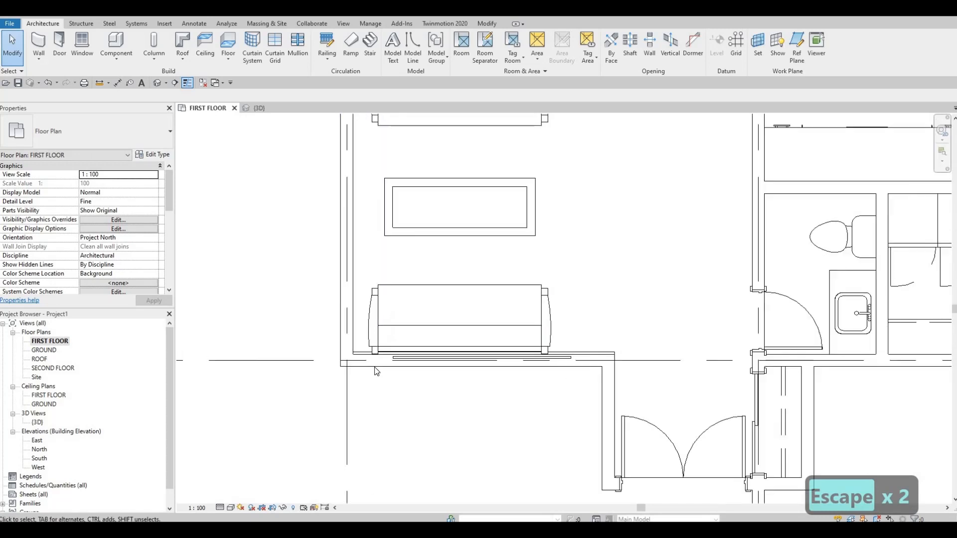
scroll(381, 379, "up", 1)
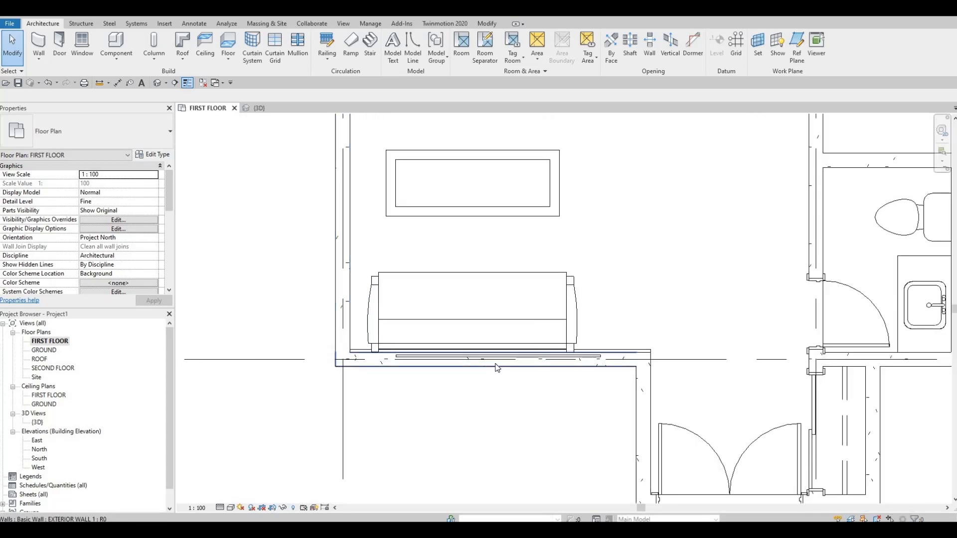
middle_click_drag(491, 357, 487, 369)
key("Escape")
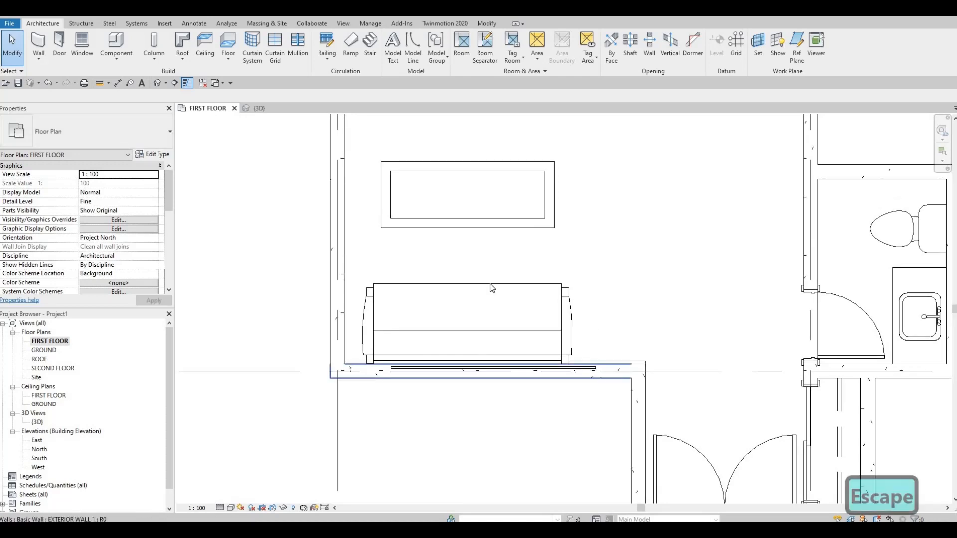
scroll(489, 279, "down", 2)
middle_click_drag(488, 255, 488, 285)
scroll(484, 228, "down", 2)
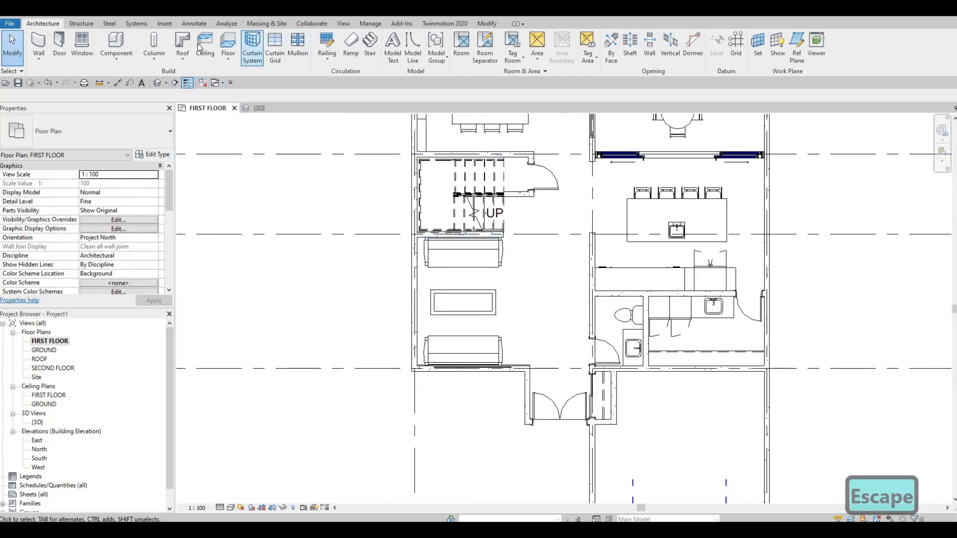
left_click(487, 23)
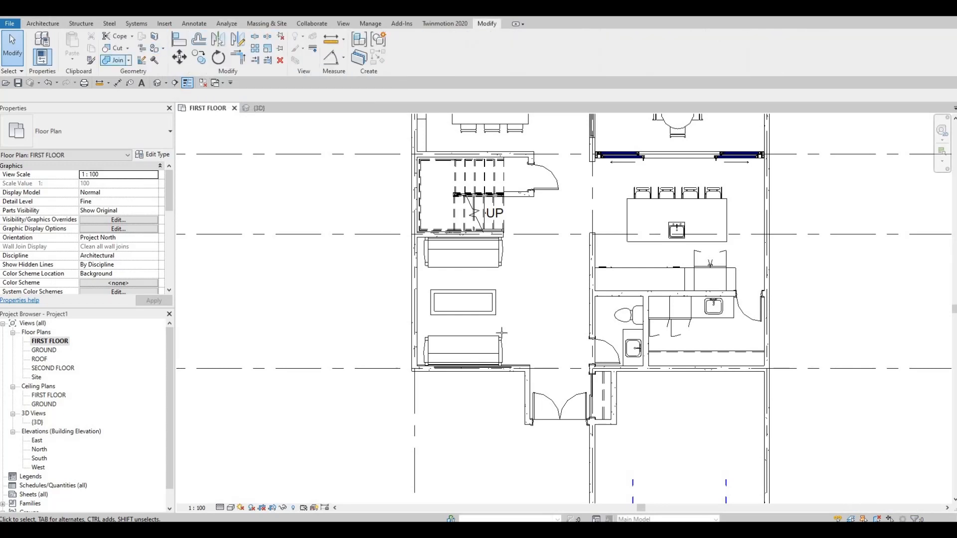
left_click(115, 48)
left_click(515, 368)
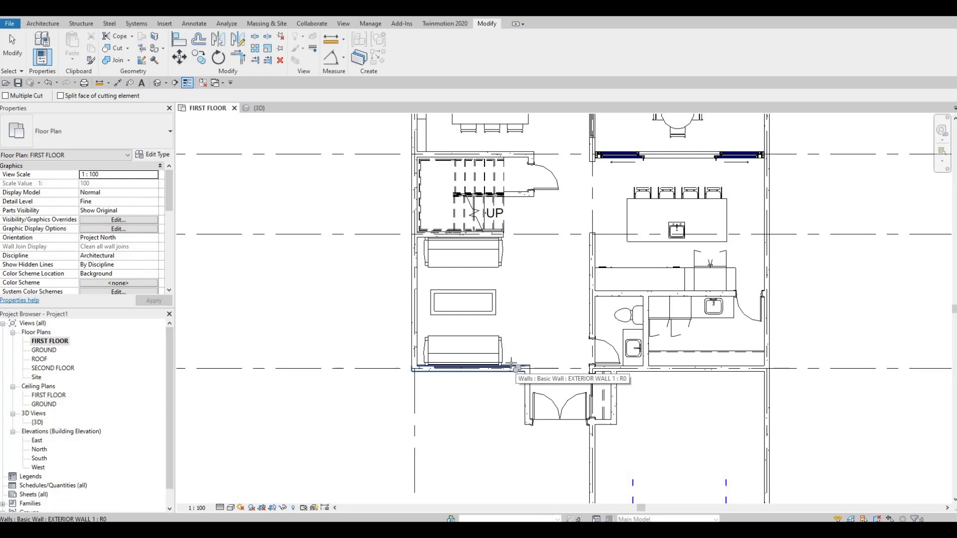
scroll(511, 366, "up", 2)
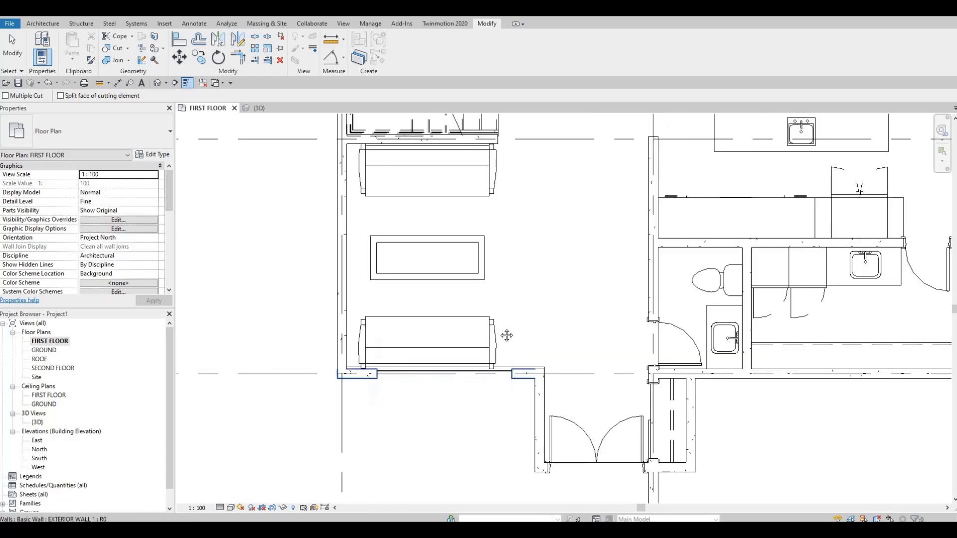
scroll(499, 330, "down", 2)
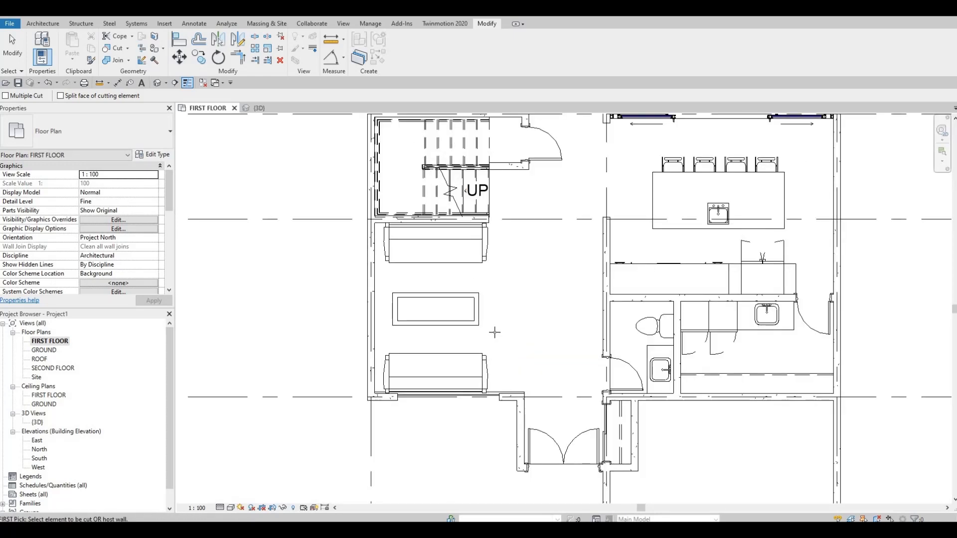
key("Escape")
key("Escape")
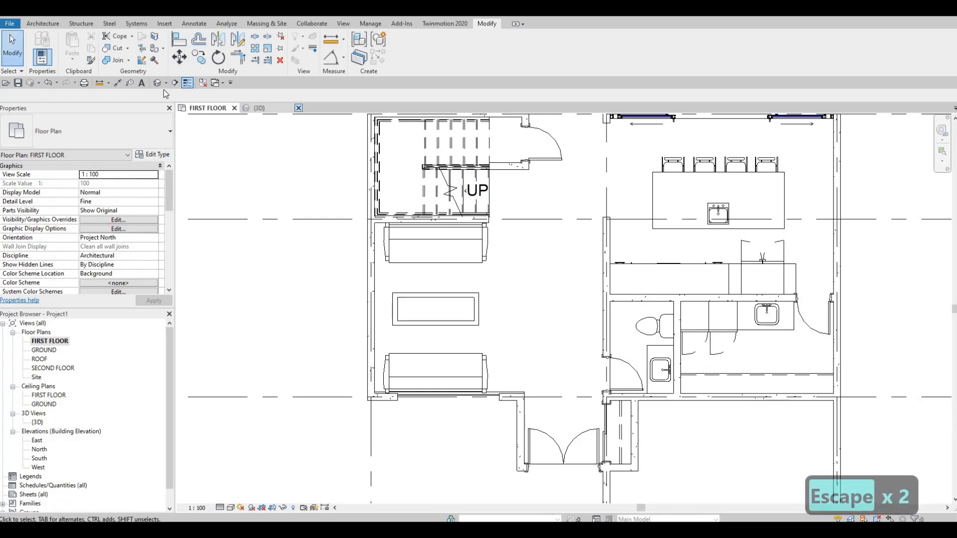
Switch to the 3D view and show the front opening with its curtain wall
key("ctrl+Tab")
middle_click_drag(633, 197, 562, 258, "shift")
scroll(562, 258, "down", 3)
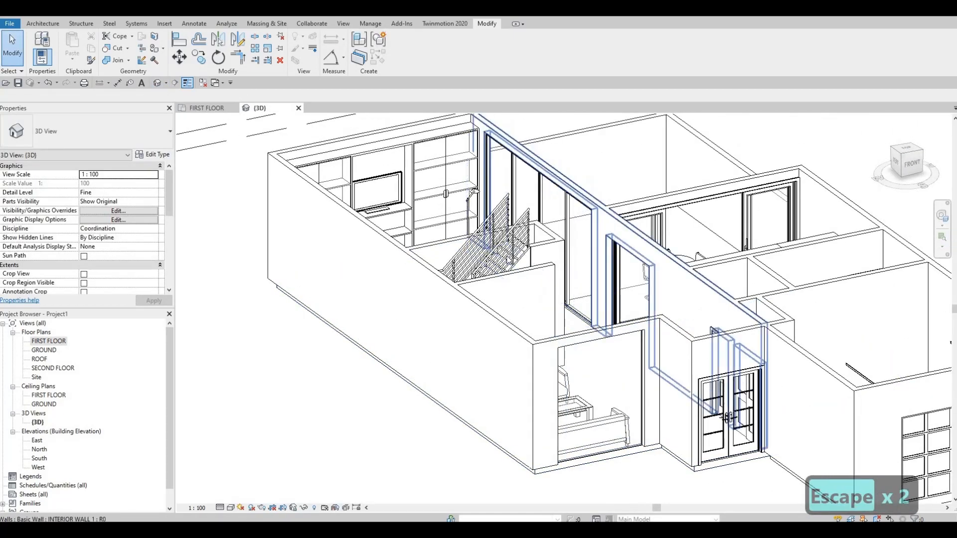
key("a")
key("l")
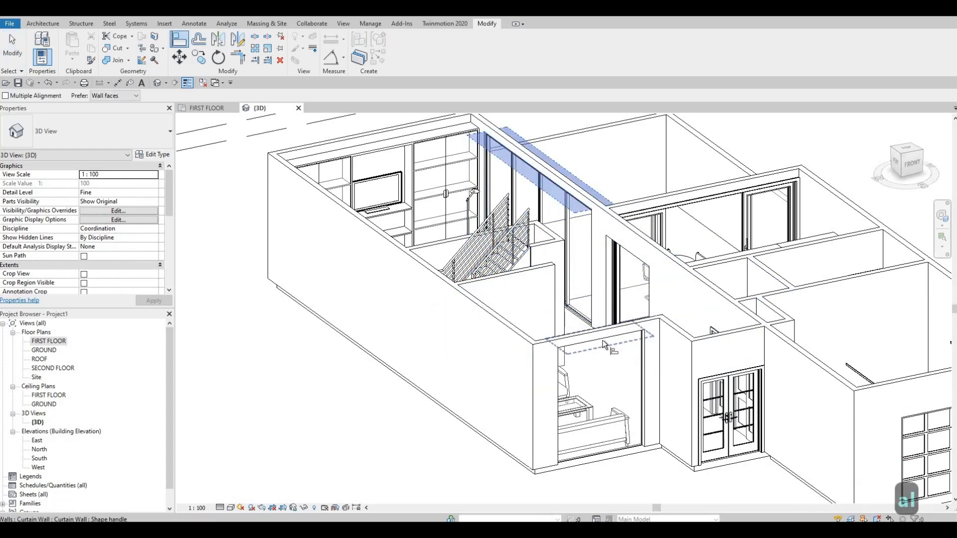
key("Escape")
key("Escape")
key("Escape")
Add a vertical curtain grid line at the midpoint of the front curtain wall, splitting it into two 1080 mm panels
scroll(597, 362, "up", 1)
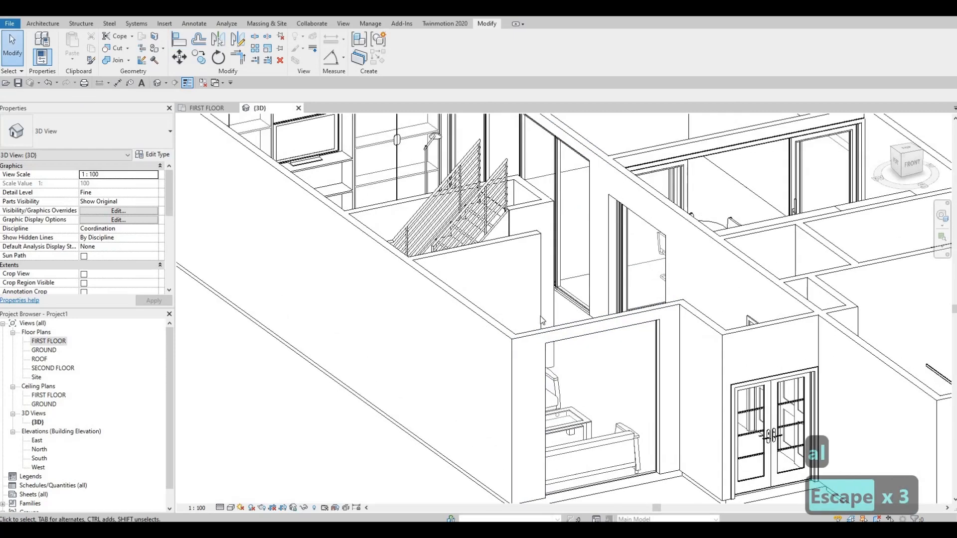
middle_click_drag(597, 362, 564, 329)
middle_click_drag(479, 267, 442, 237)
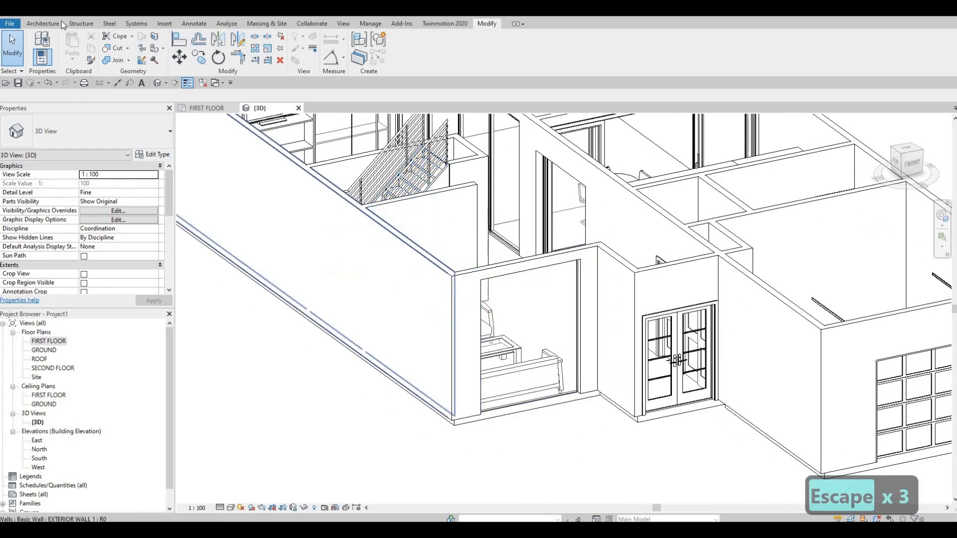
left_click(43, 24)
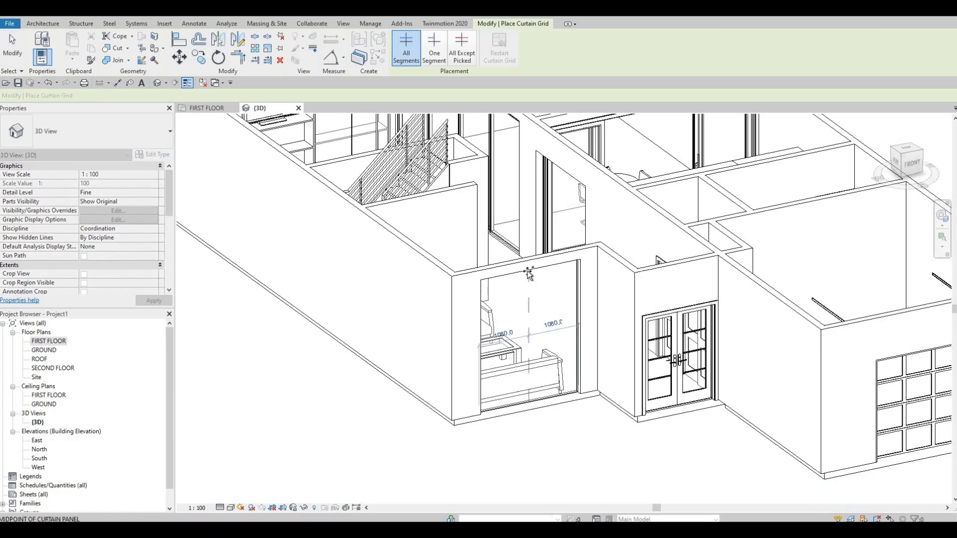
left_click(528, 273)
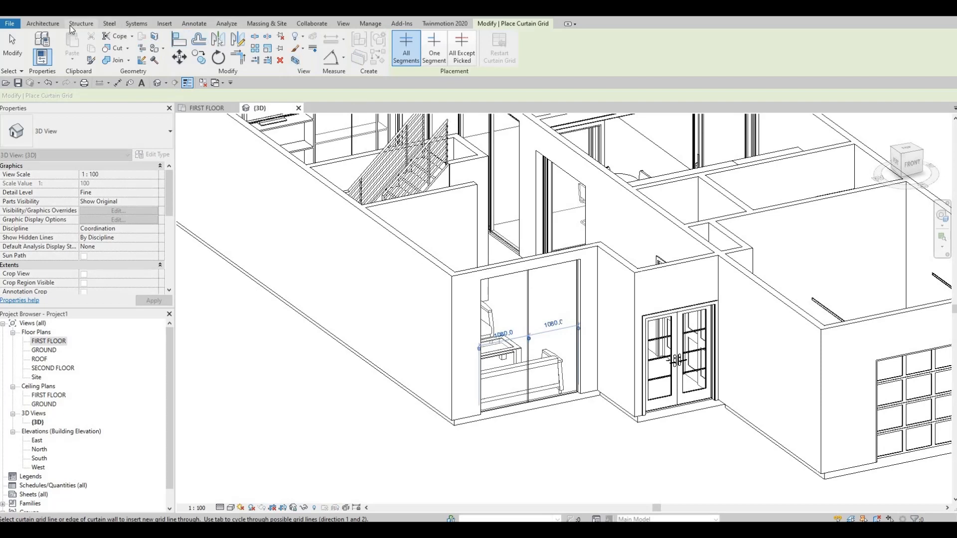
Place 50mm x 65mm rectangular mullions on all grid lines of the front curtain wall
left_click(42, 23)
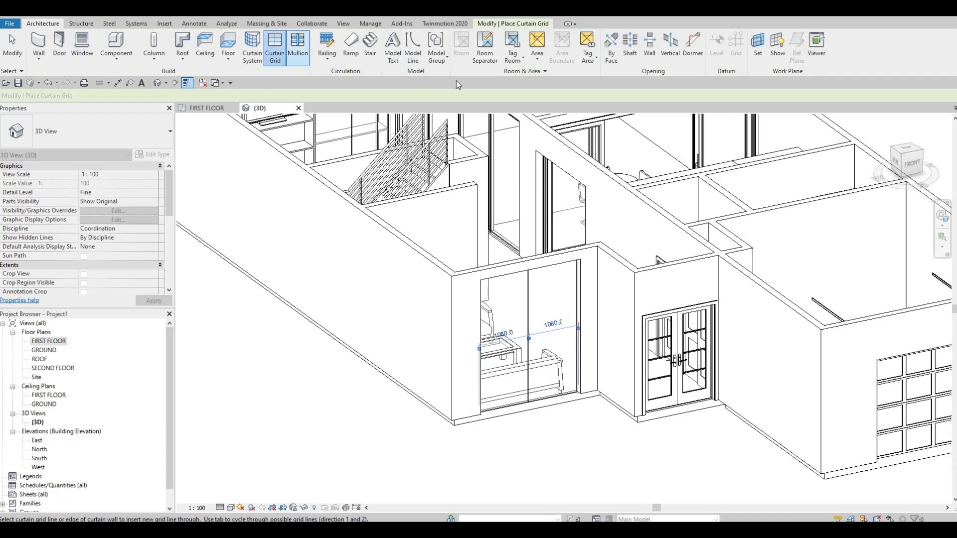
left_click(298, 48)
left_click(449, 55)
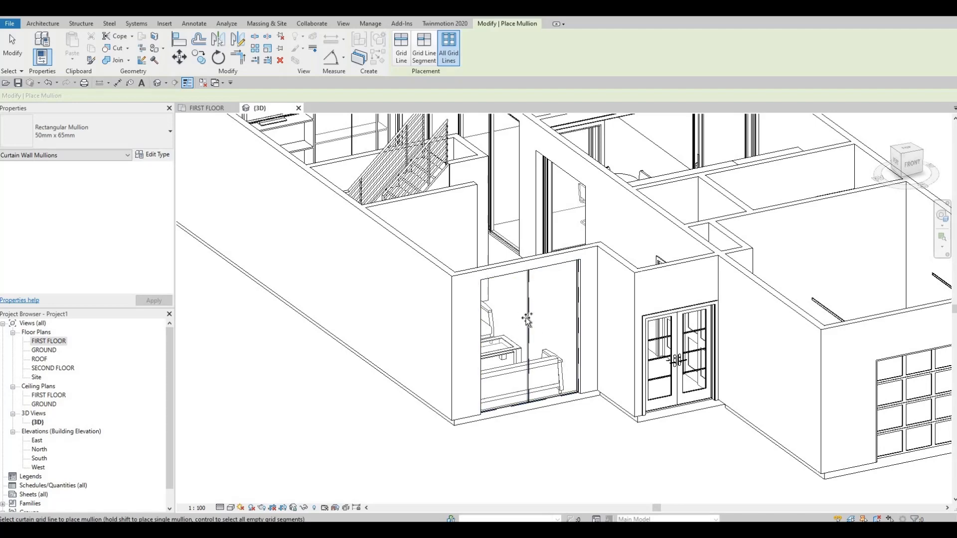
left_click(564, 335)
middle_click_drag(453, 389, 409, 485, "shift")
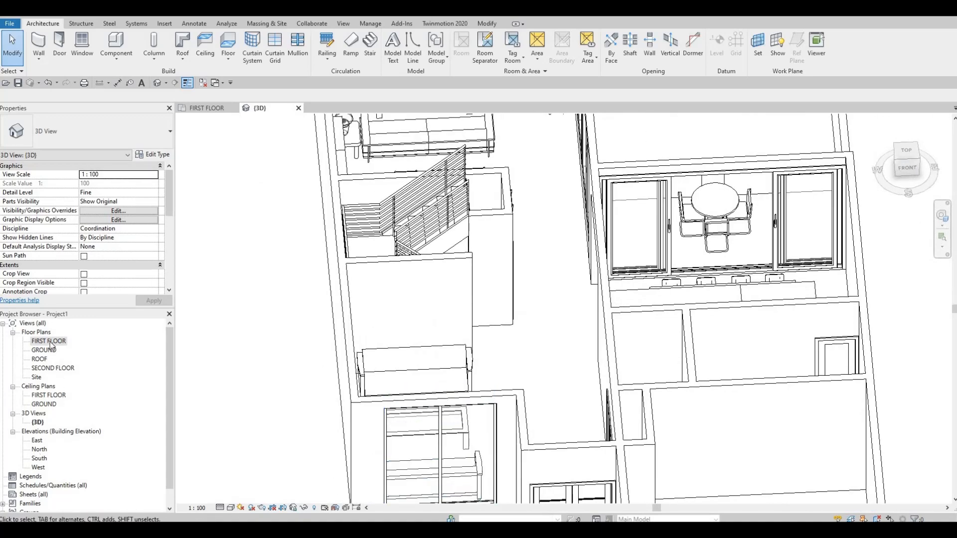
Return to the FIRST FLOOR plan and review the layout from the front rooms up to grid A
double_click(119, 342)
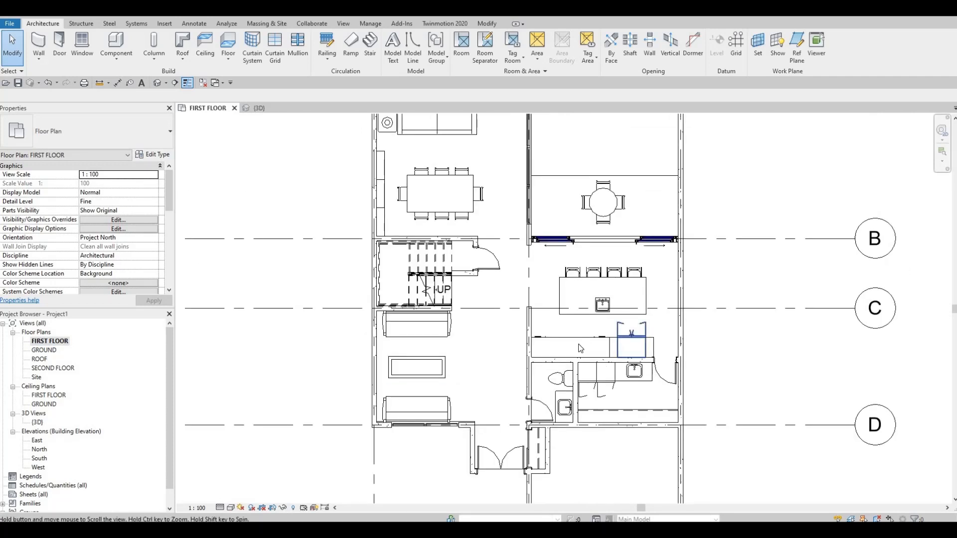
mouse_move(498, 331)
middle_mouse_down()
mouse_move(474, 353)
mouse_move(448, 350)
mouse_move(448, 395)
mouse_move(497, 331)
middle_mouse_up()
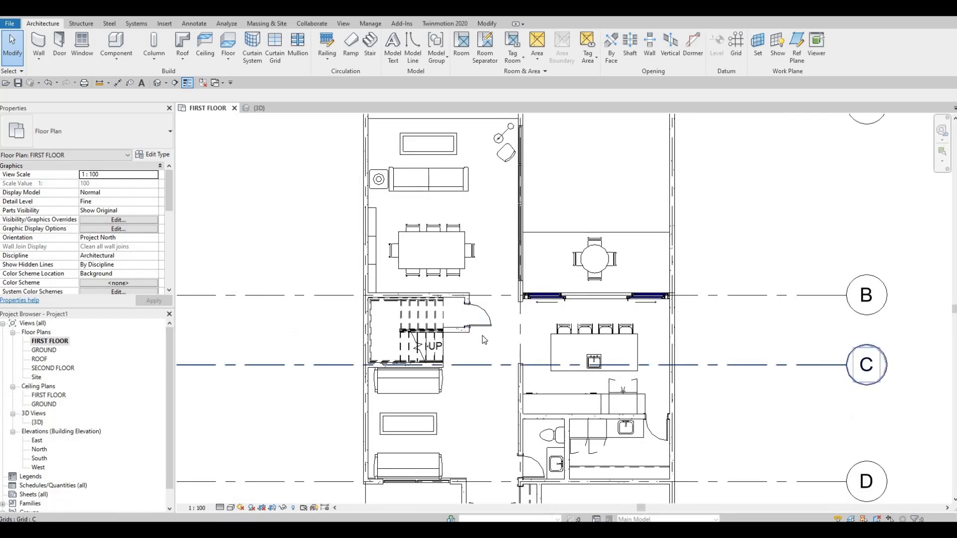
middle_click_drag(505, 403, 472, 362)
scroll(472, 363, "down", 1)
middle_click_drag(470, 322, 457, 367)
scroll(457, 369, "down", 1)
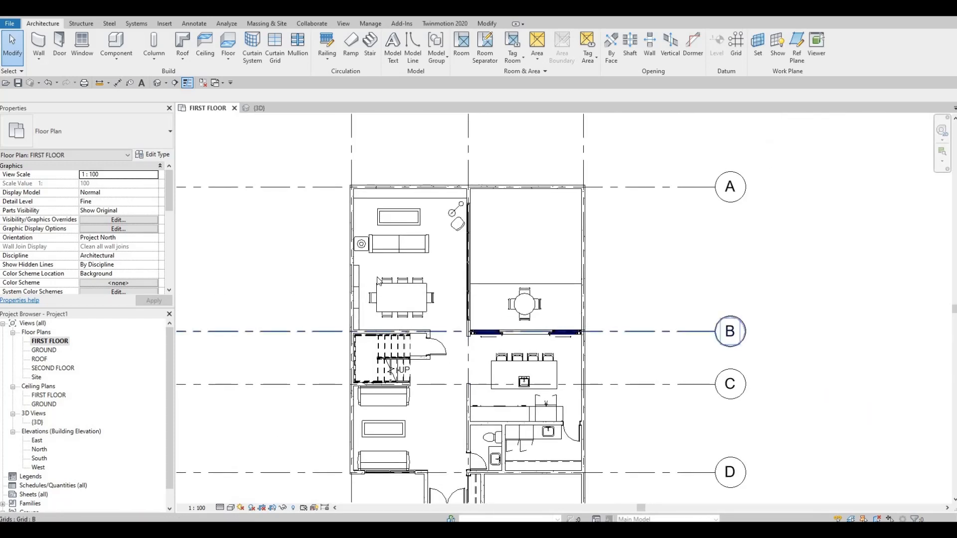
scroll(387, 347, "up", 1)
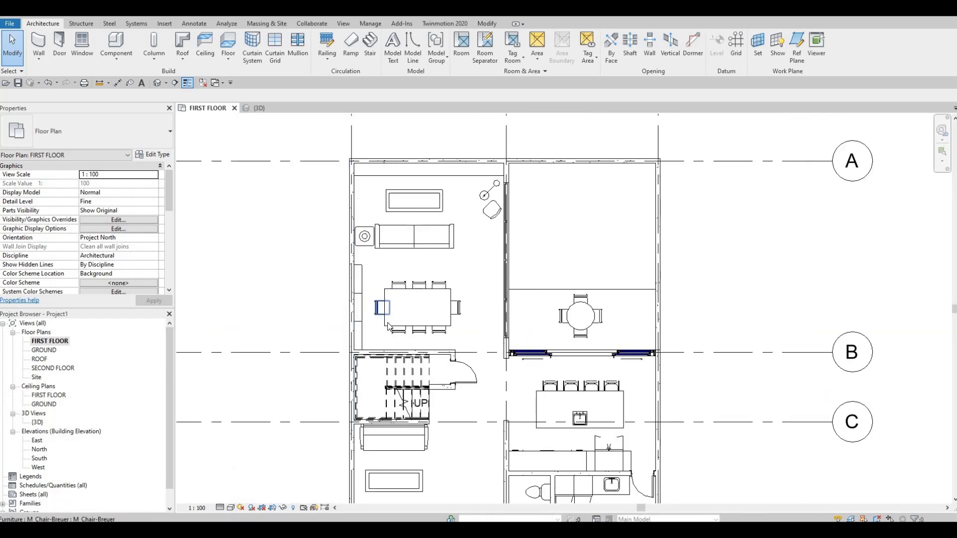
middle_click_drag(387, 337, 388, 323)
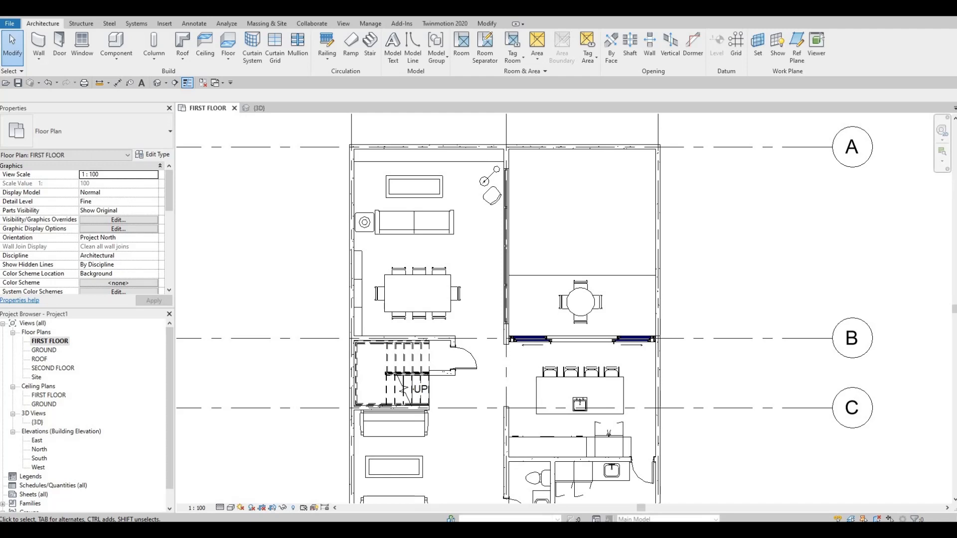
Open the SECOND FLOOR plan and bring the whole grid into view around the stair
double_click(52, 368)
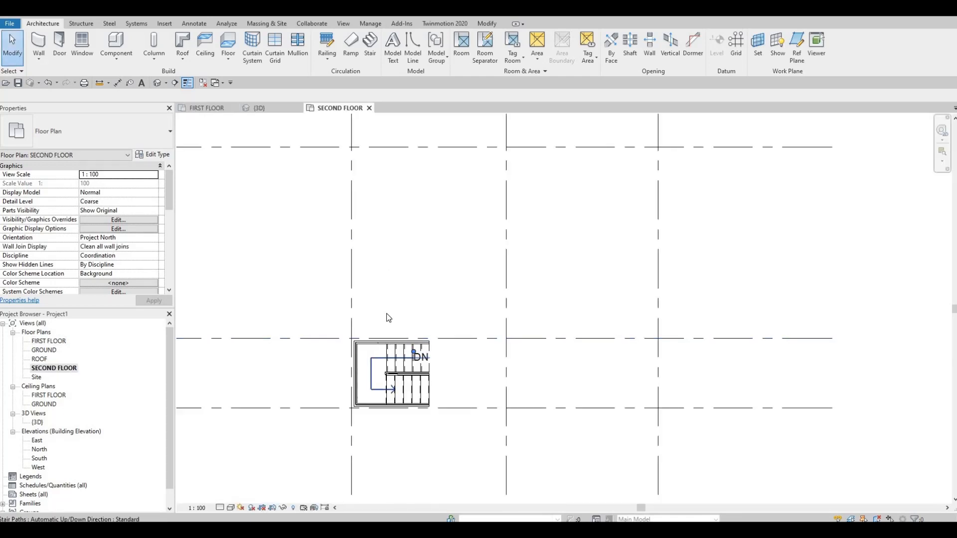
scroll(388, 312, "down", 2)
middle_click_drag(434, 336, 451, 256)
middle_click_drag(463, 323, 525, 356)
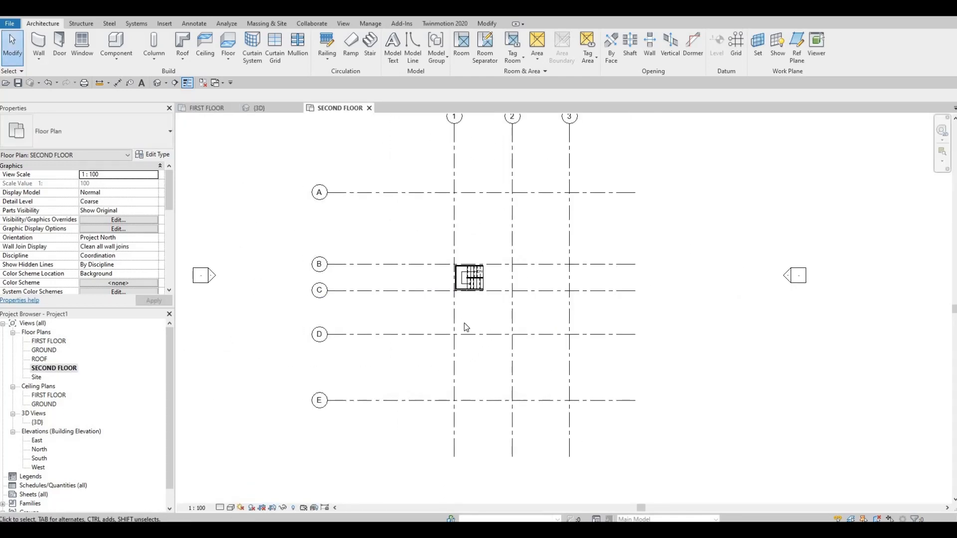
scroll(471, 341, "down", 2)
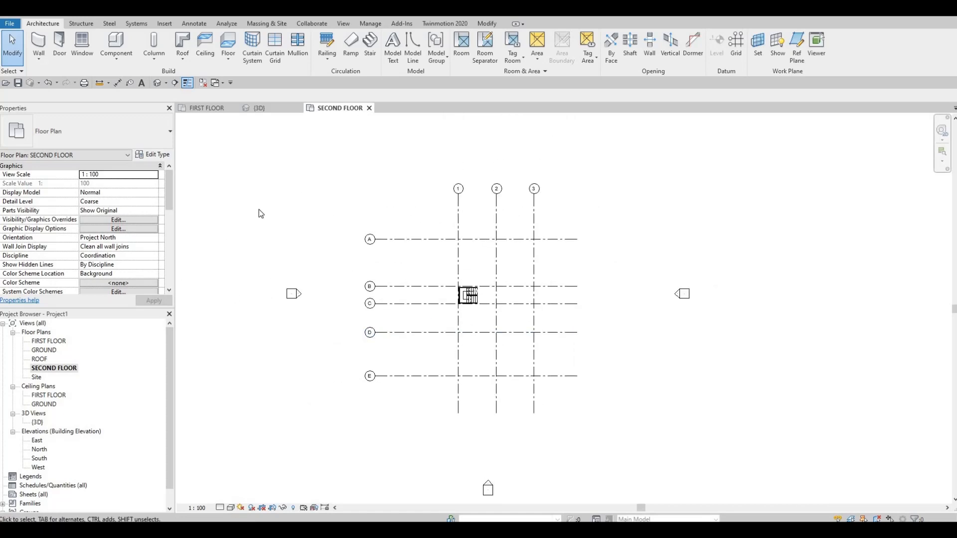
Set the SECOND FLOOR plan's underlay base level to FIRST FLOOR
scroll(168, 222, "down", 1)
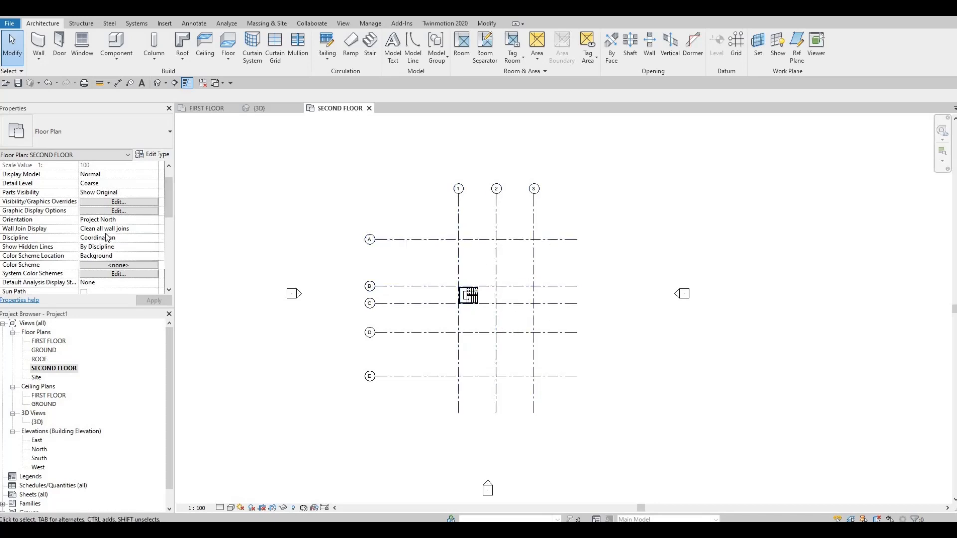
scroll(107, 237, "down", 3)
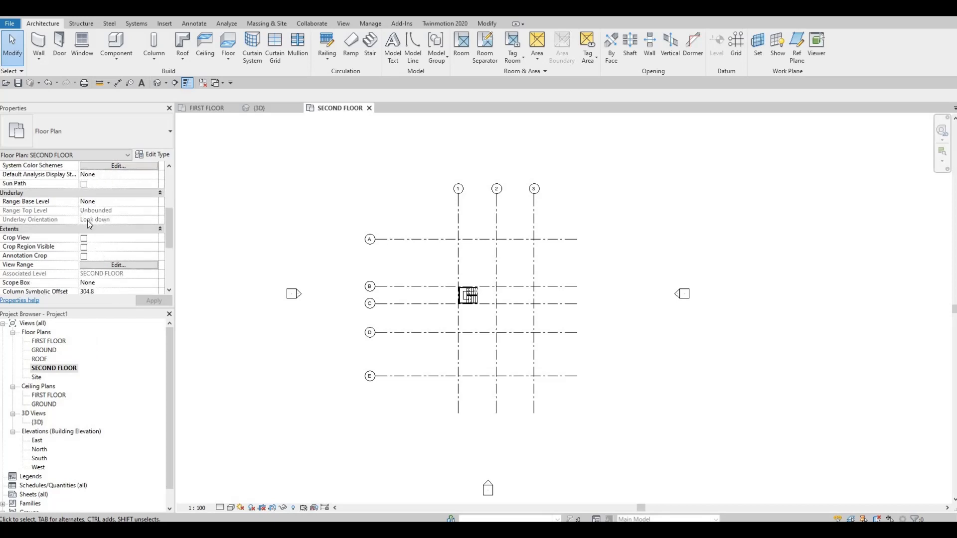
scroll(88, 220, "down", 3)
scroll(80, 228, "up", 3)
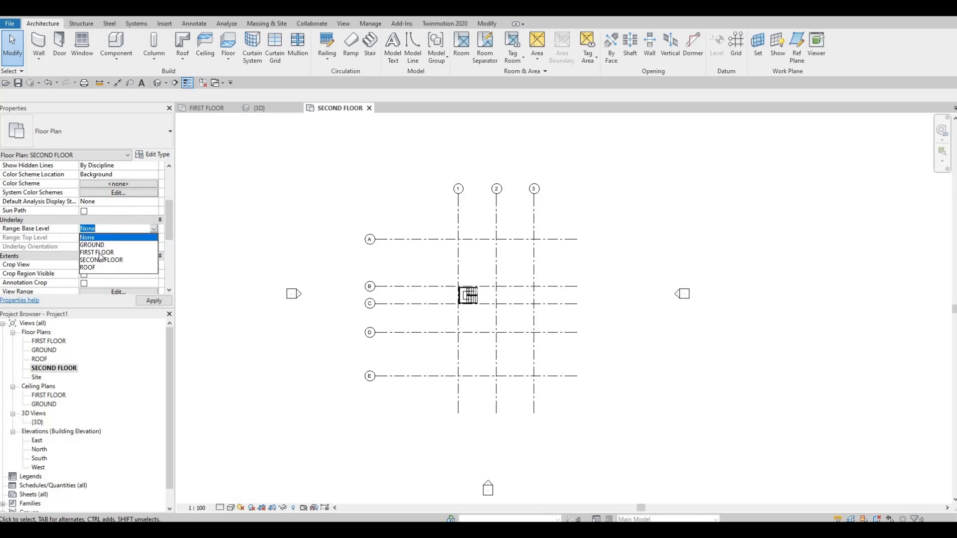
left_click(104, 253)
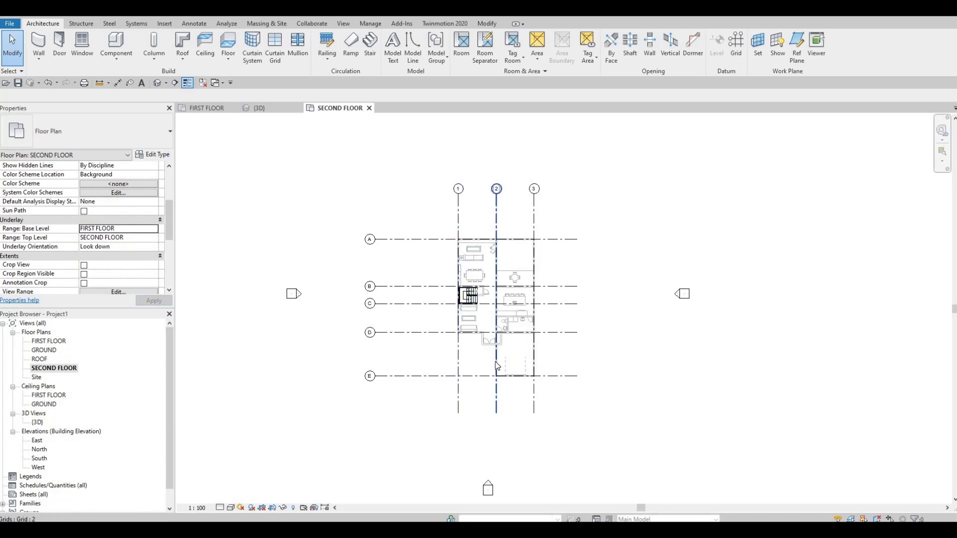
Examine the first-floor underlay around the stair, kitchen and living area up to grid A
scroll(490, 264, "up", 6)
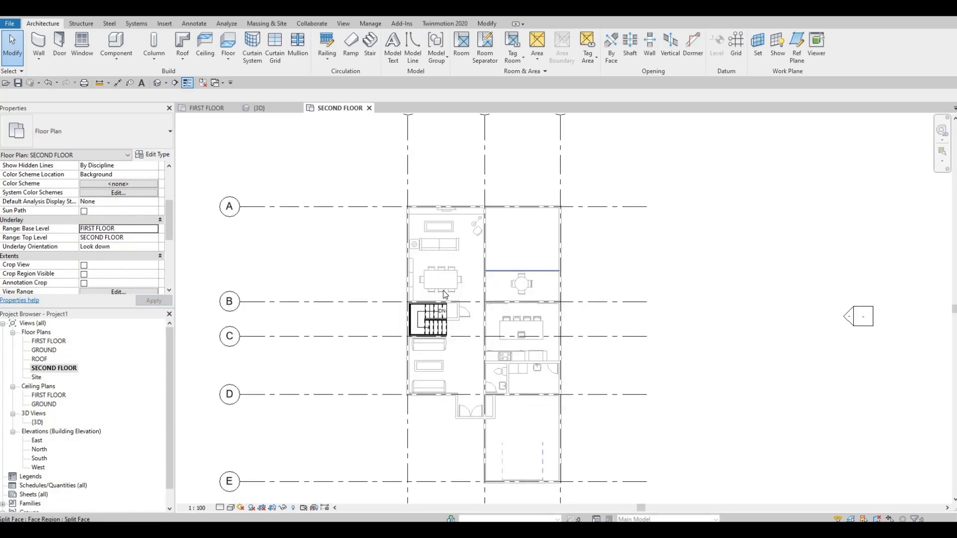
middle_click_drag(433, 271, 421, 130)
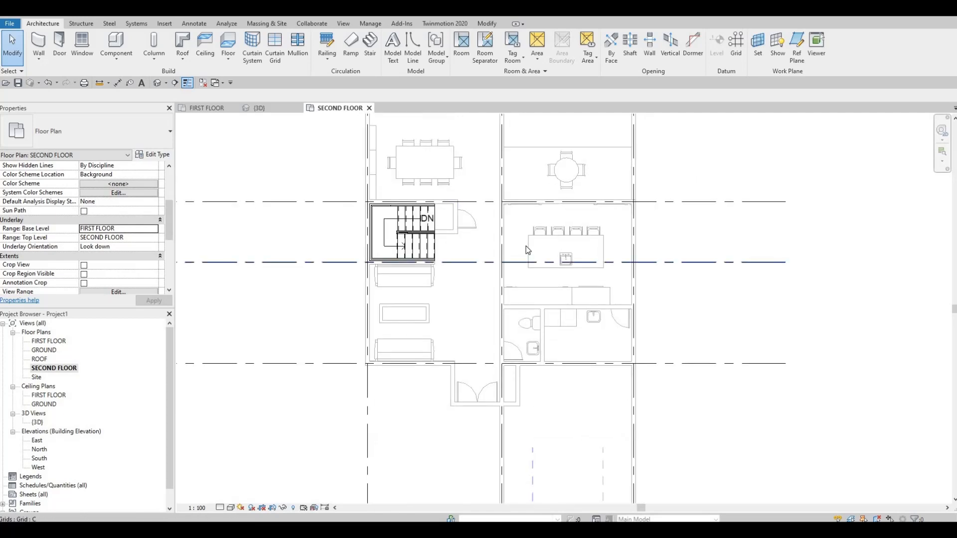
middle_click_drag(489, 233, 504, 311)
middle_click_drag(455, 191, 416, 249)
scroll(339, 231, "up", 2)
scroll(333, 227, "up", 2)
scroll(426, 212, "down", 3)
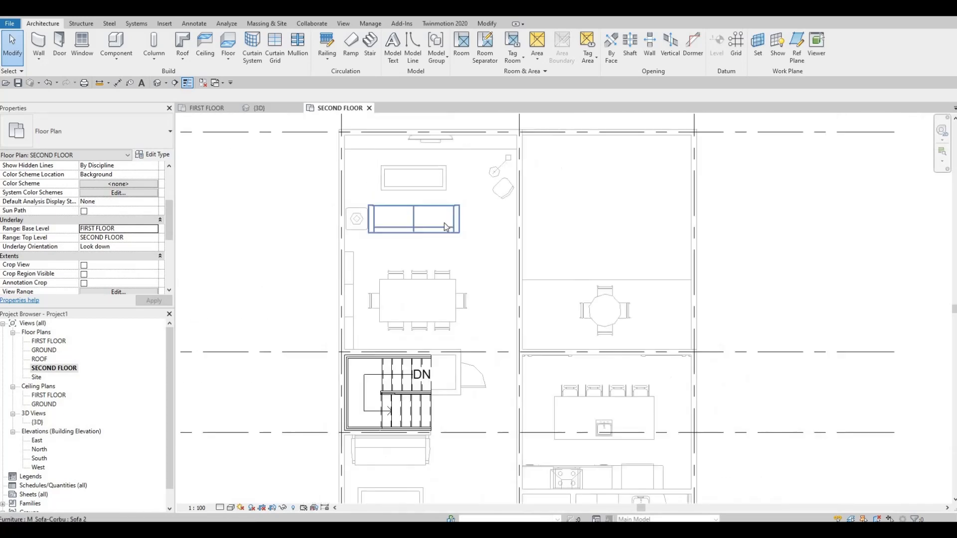
scroll(456, 229, "down", 2)
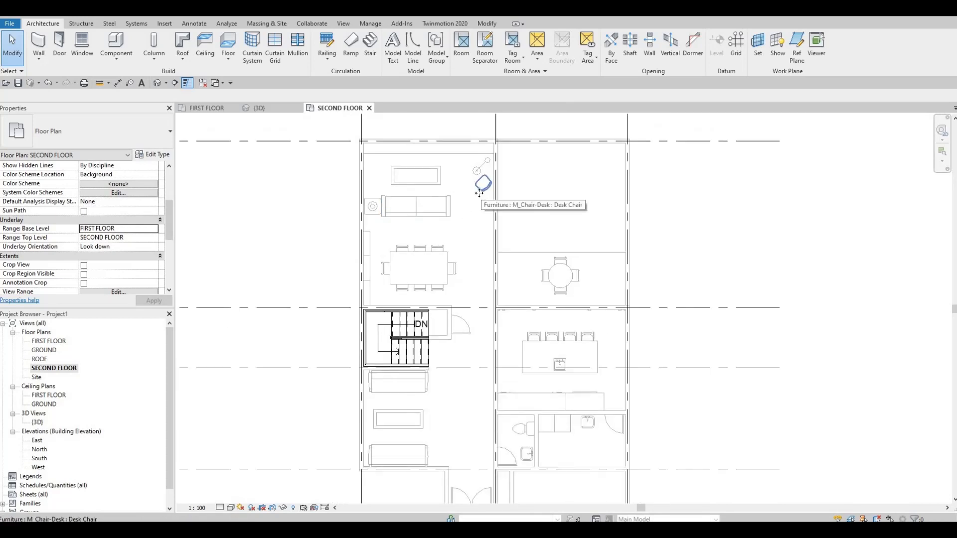
left_click(479, 194)
key("c")
key("s")
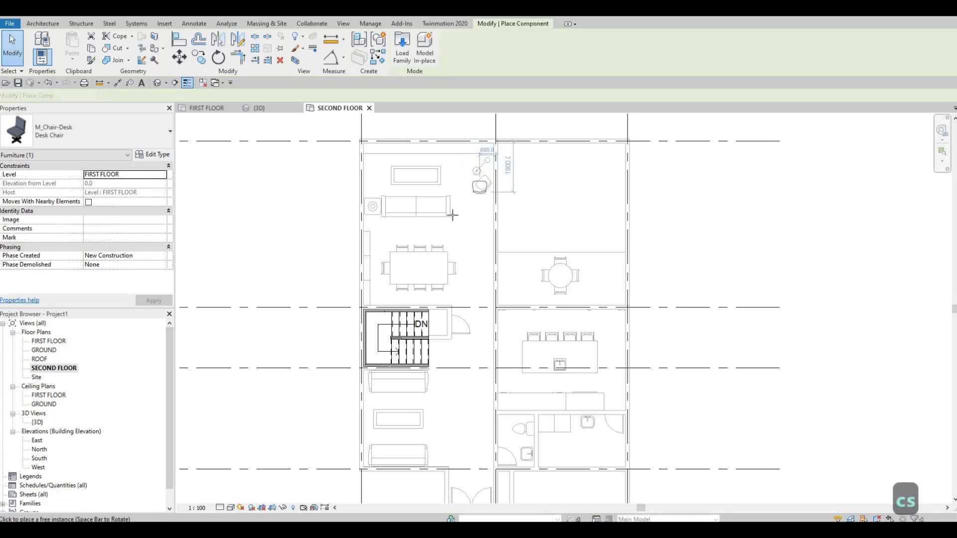
key("Escape")
key("Escape")
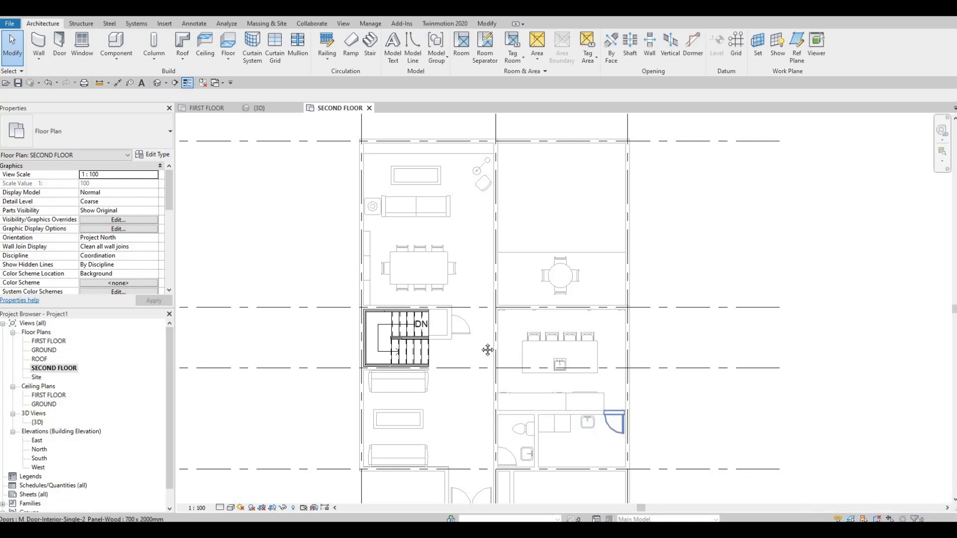
scroll(459, 312, "down", 3)
key("Escape")
Create a matching EXTERIOR WALL 1 from SECOND FLOOR up to ROOF, running along grid A from grid 1 to grid 2
scroll(459, 312, "up", 3)
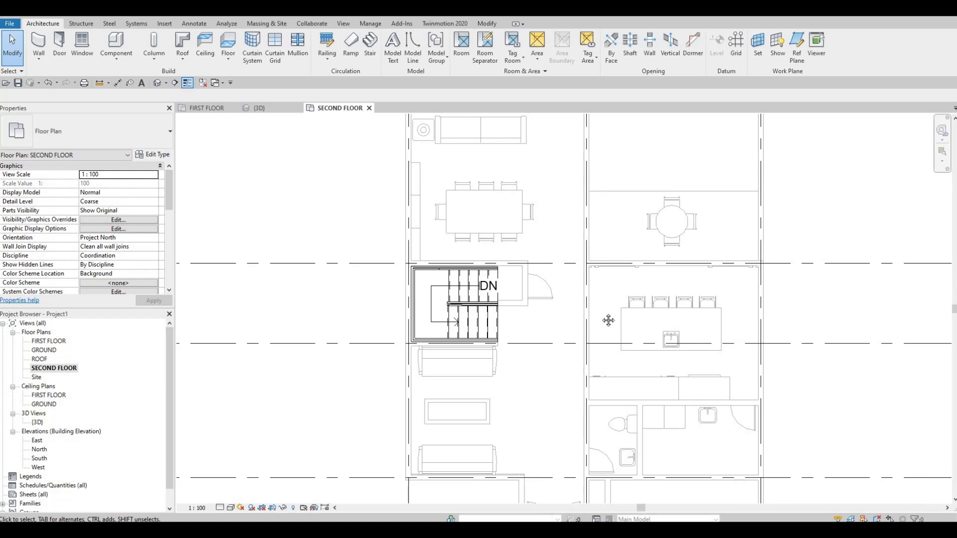
scroll(602, 240, "down", 1)
middle_click_drag(602, 240, 602, 351)
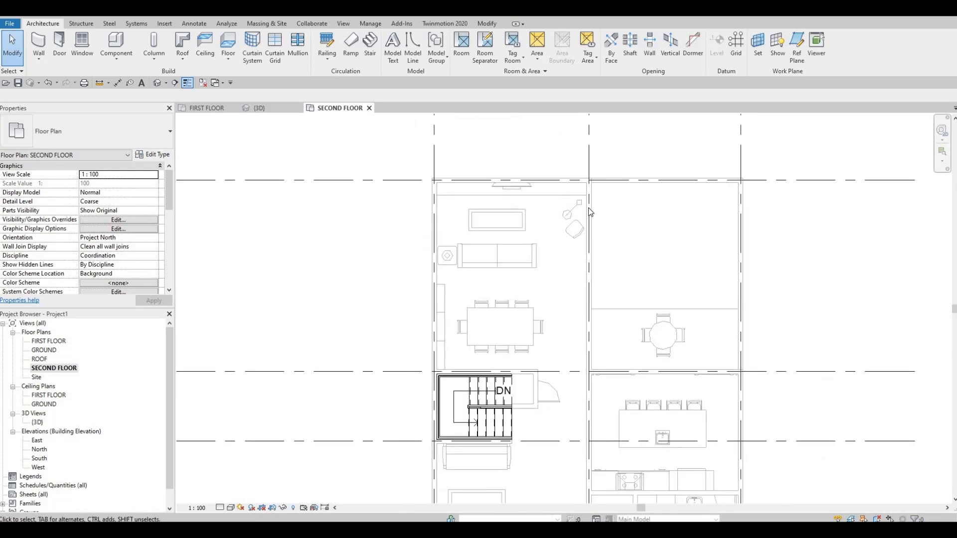
left_click(555, 179)
key("c")
key("s")
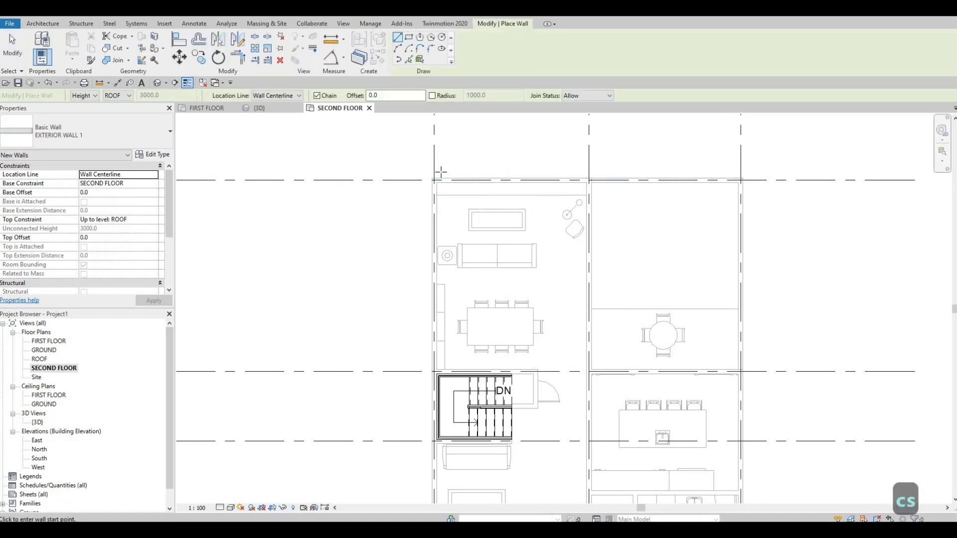
scroll(438, 171, "up", 1)
scroll(515, 259, "down", 3)
scroll(503, 286, "up", 4)
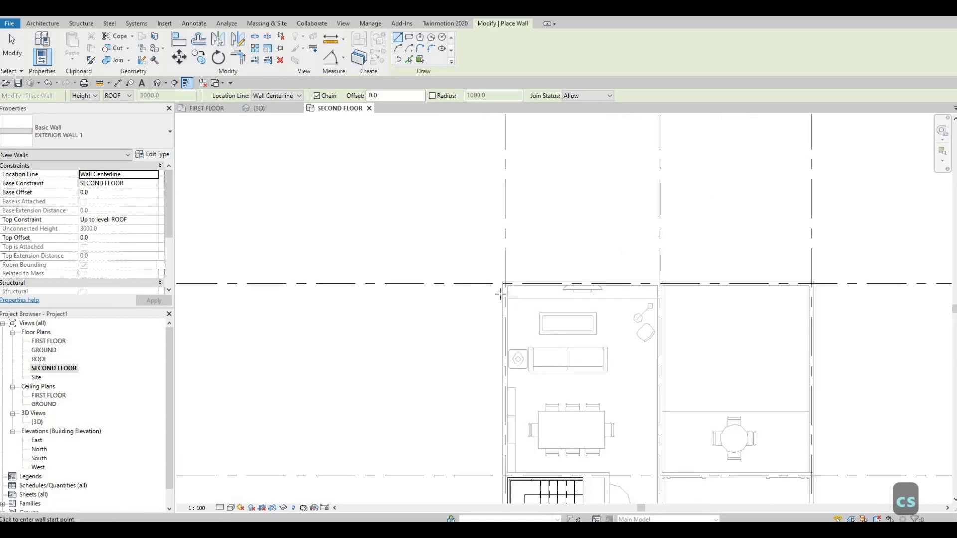
left_click(498, 290)
scroll(681, 230, "down", 4)
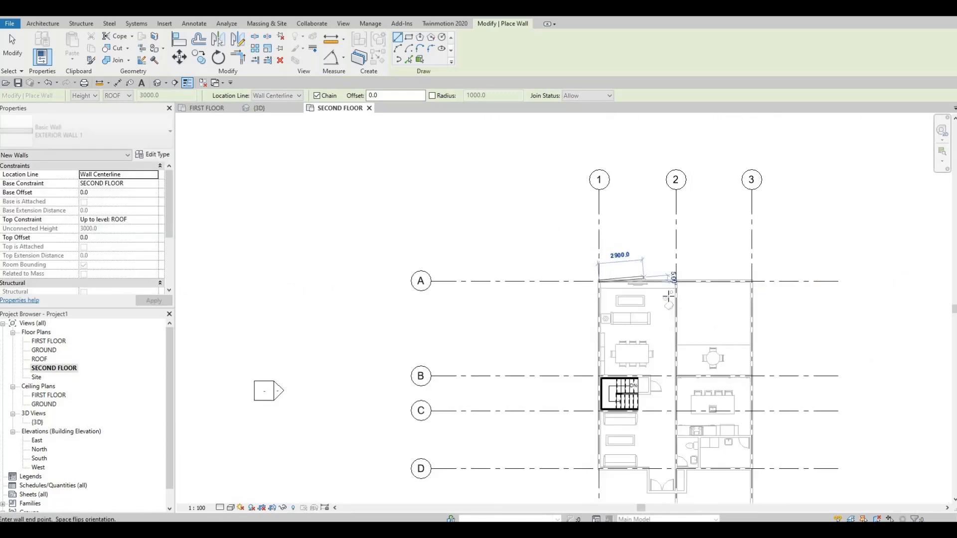
scroll(690, 266, "up", 4)
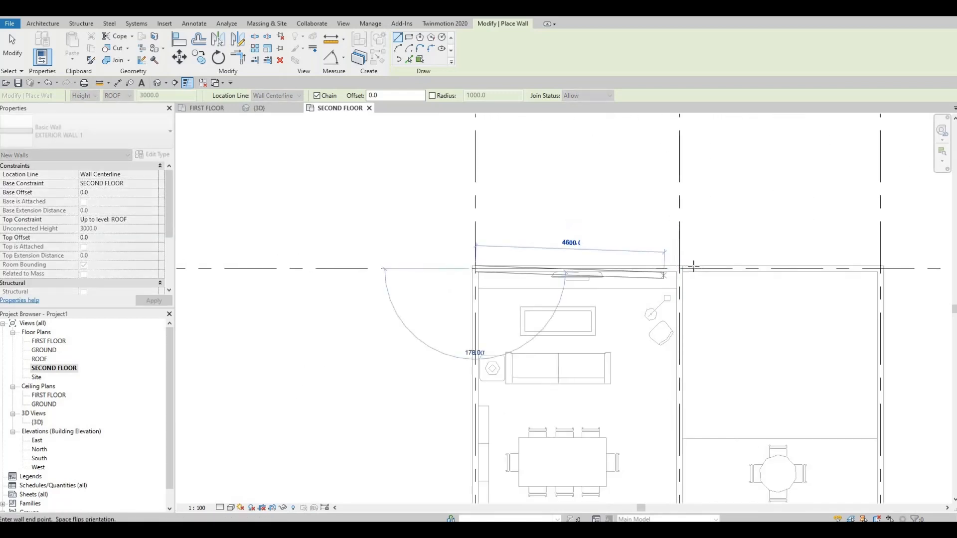
left_click(690, 263)
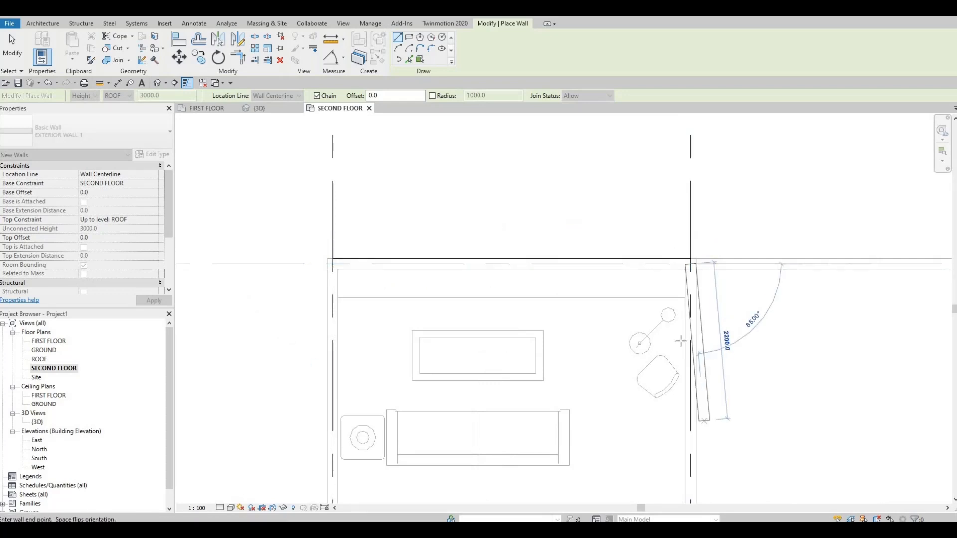
Continue the exterior wall along grid 2 from grid A to the intersection with grid B
scroll(704, 423, "down", 1)
middle_click_drag(704, 454, 669, 321)
middle_click_drag(671, 429, 642, 260)
scroll(642, 259, "down", 3)
scroll(639, 304, "up", 1)
scroll(639, 304, "up", 3)
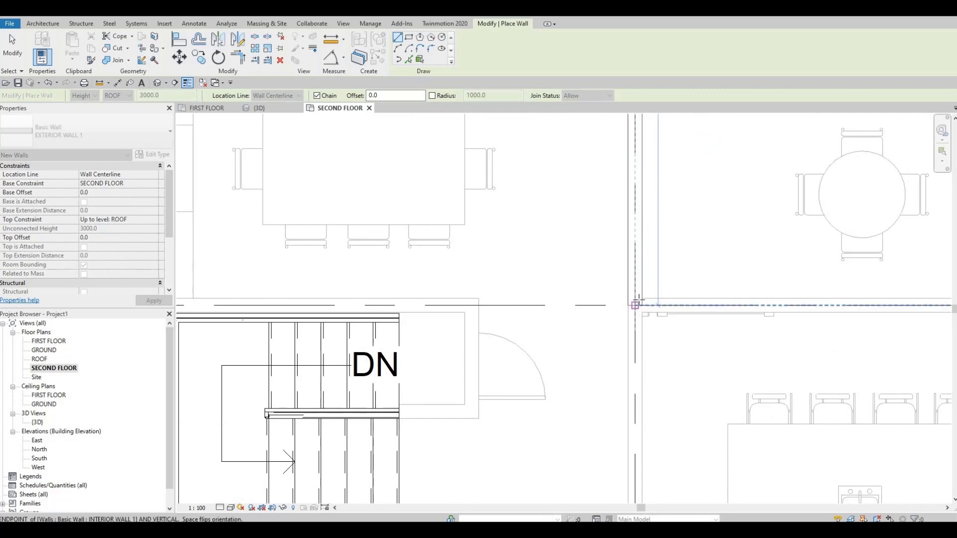
left_click(640, 301)
Continue the exterior wall along grid B from grid 2 to grid 3
scroll(640, 301, "down", 2)
scroll(638, 300, "down", 3)
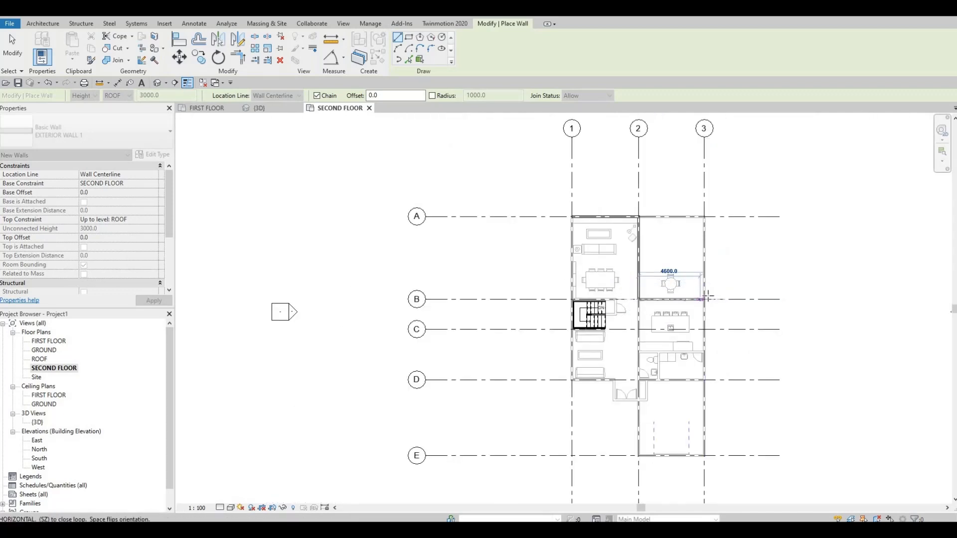
scroll(711, 299, "up", 5)
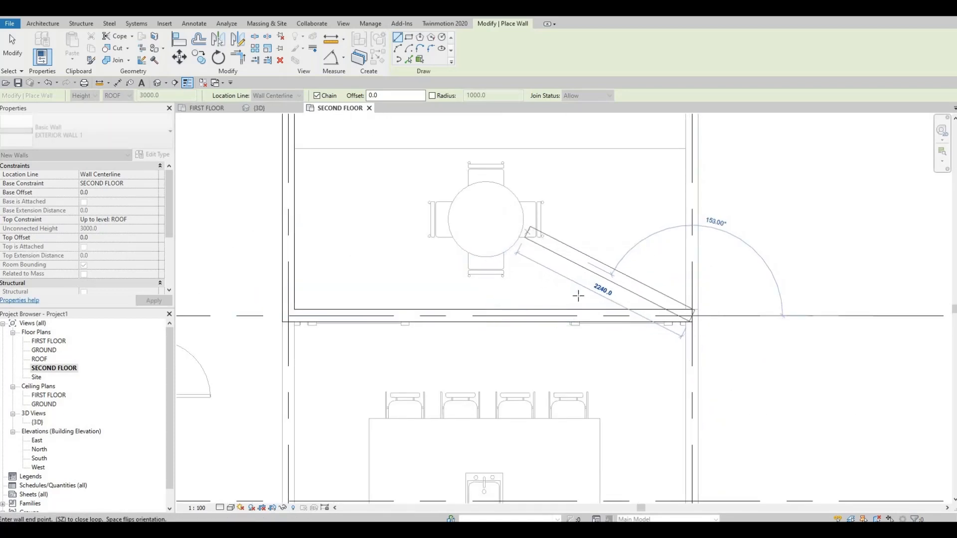
scroll(538, 236, "down", 3)
left_click(584, 260)
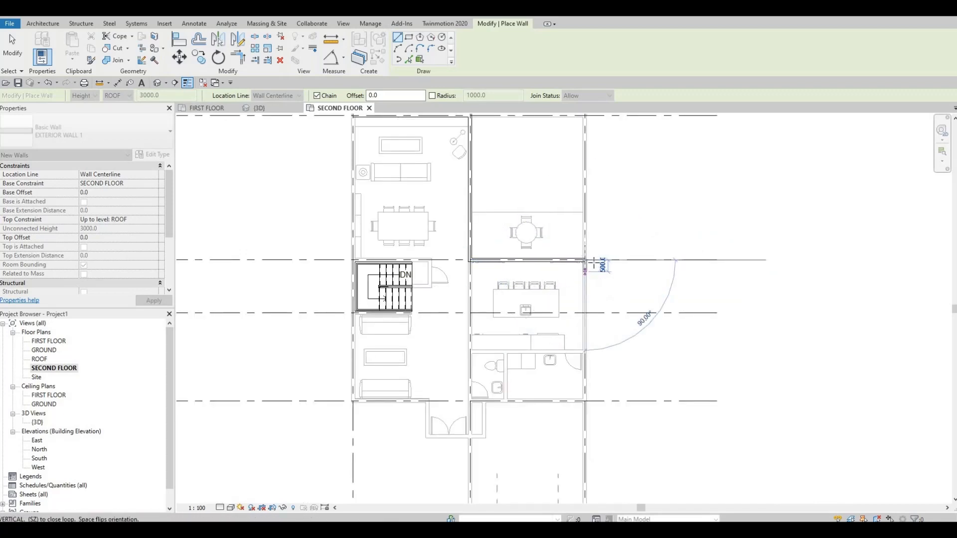
Continue the exterior wall along grid 3 from grid B to the intersection with grid D
middle_click_drag(594, 318, 594, 274)
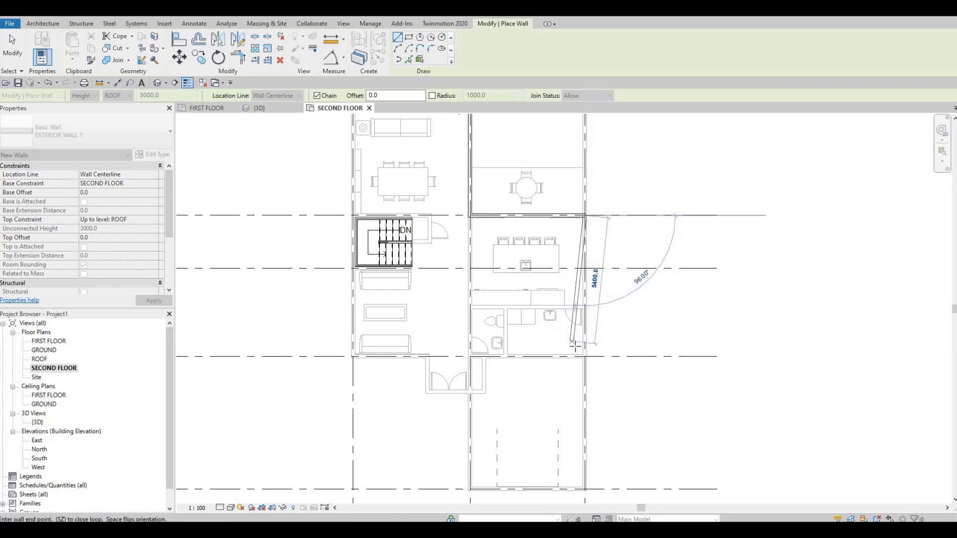
middle_click_drag(574, 345, 581, 269)
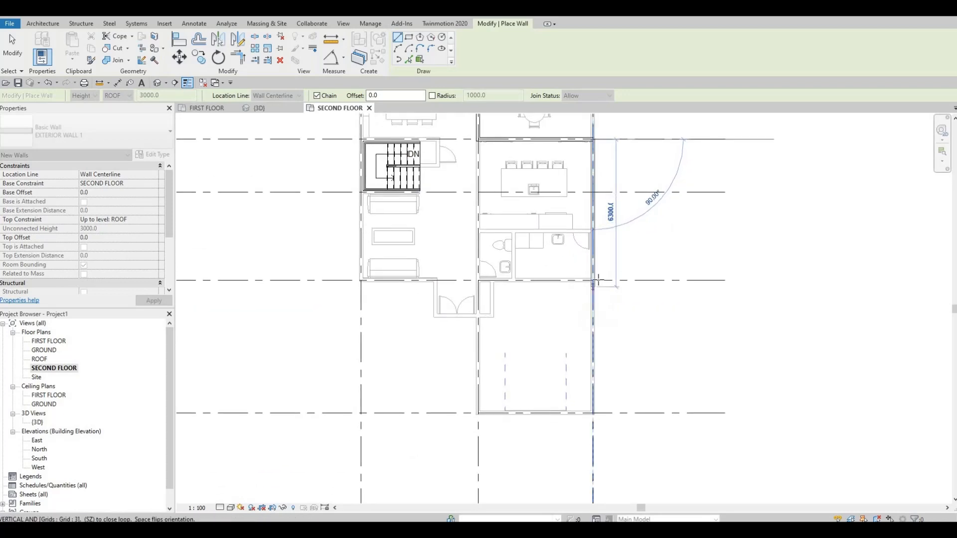
scroll(594, 280, "up", 2)
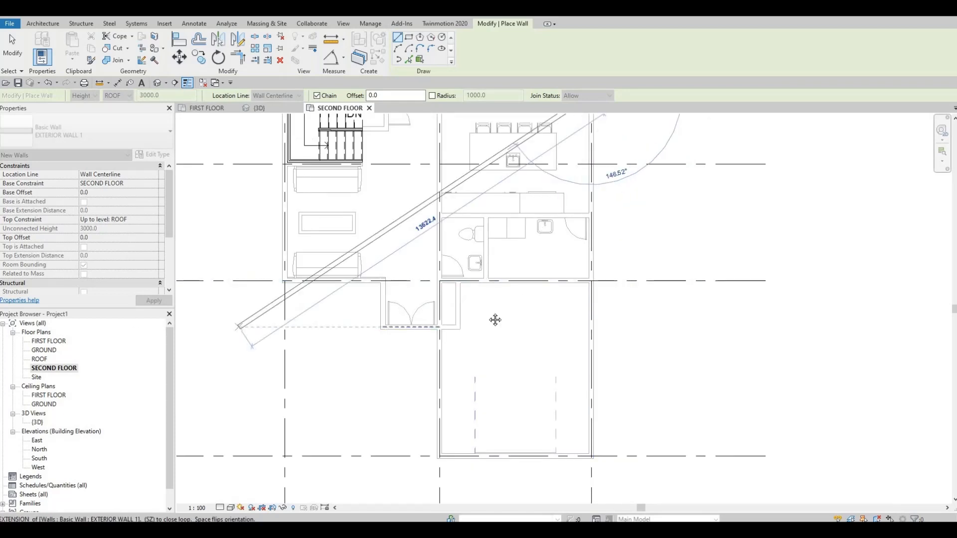
scroll(588, 282, "up", 4)
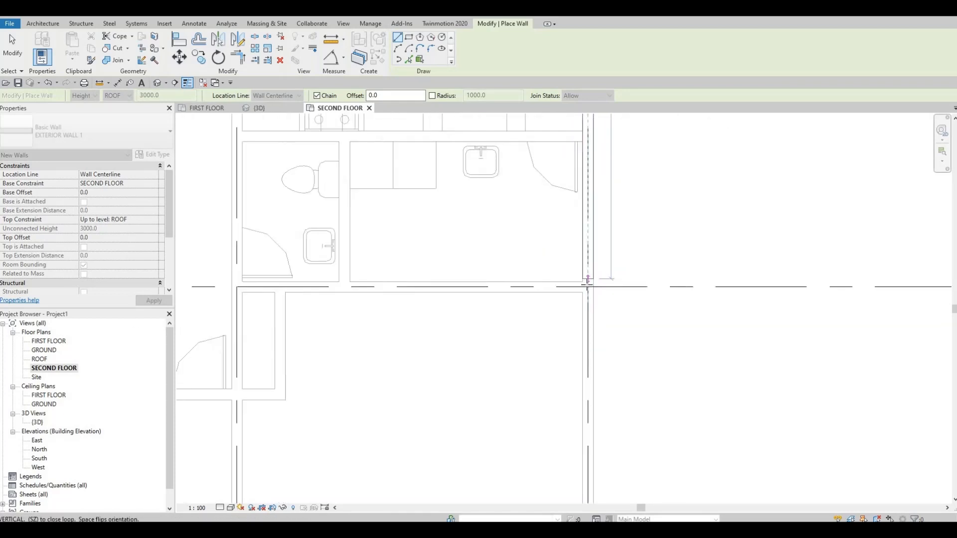
left_click(588, 286)
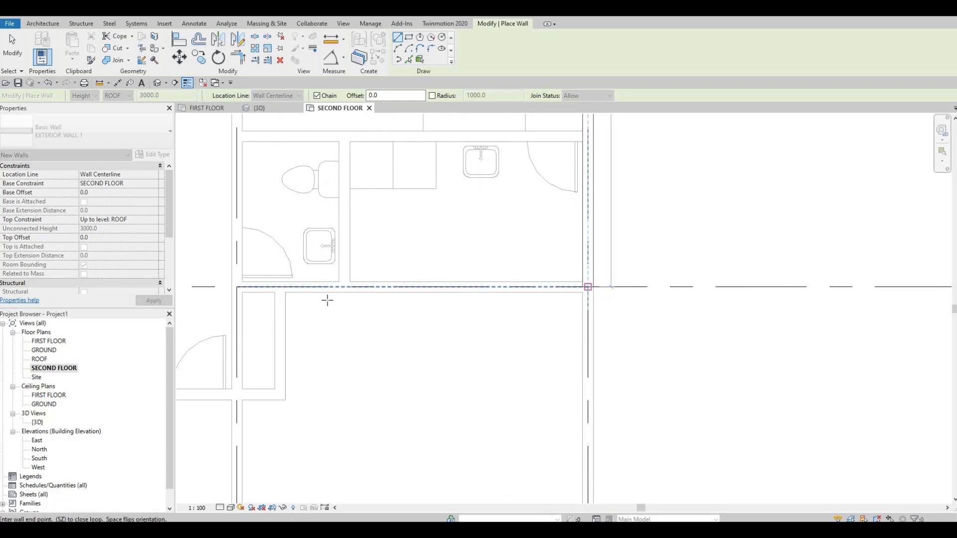
Continue the exterior wall along grid D from grid 3 back to grid 2
scroll(482, 286, "down", 2)
scroll(482, 285, "down", 4)
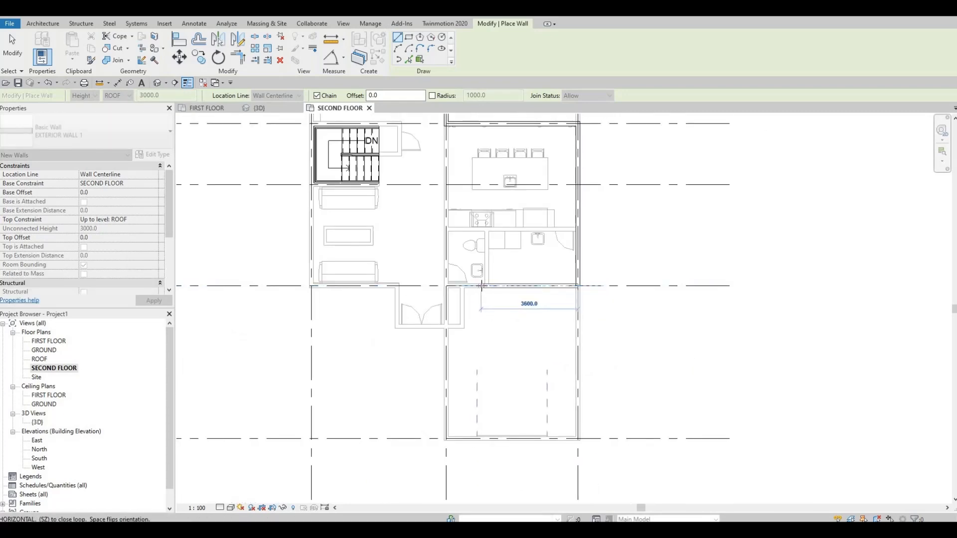
scroll(482, 286, "down", 3)
middle_click_drag(482, 286, 493, 356)
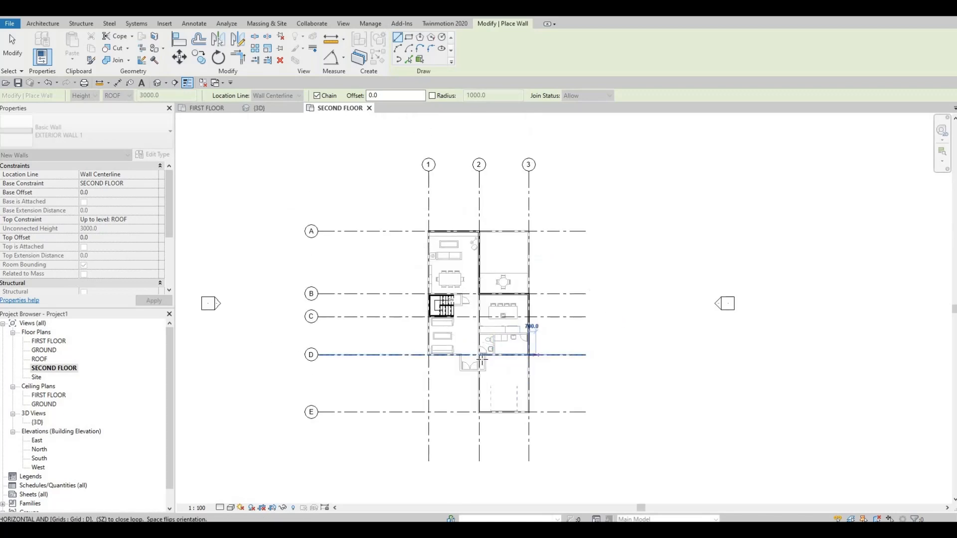
scroll(480, 352, "up", 8)
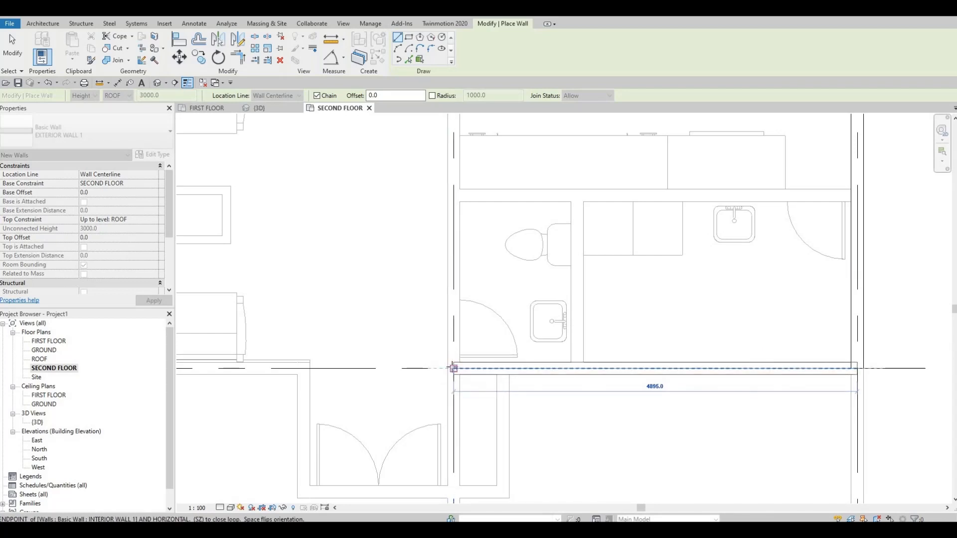
left_click(453, 368)
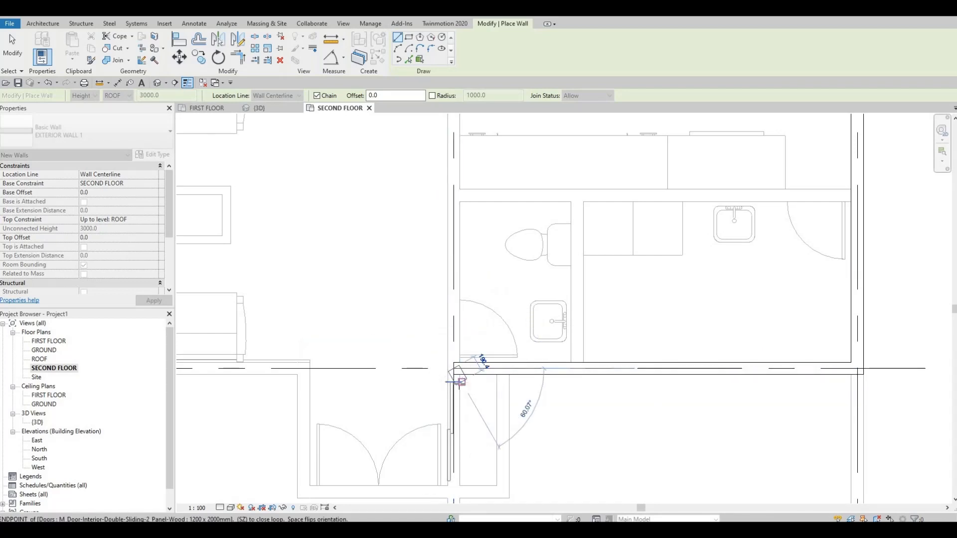
Extend the exterior wall chain along grid D from grid 2 to grid 1, past the entrance
middle_click_drag(491, 324, 544, 268)
scroll(543, 268, "down", 1)
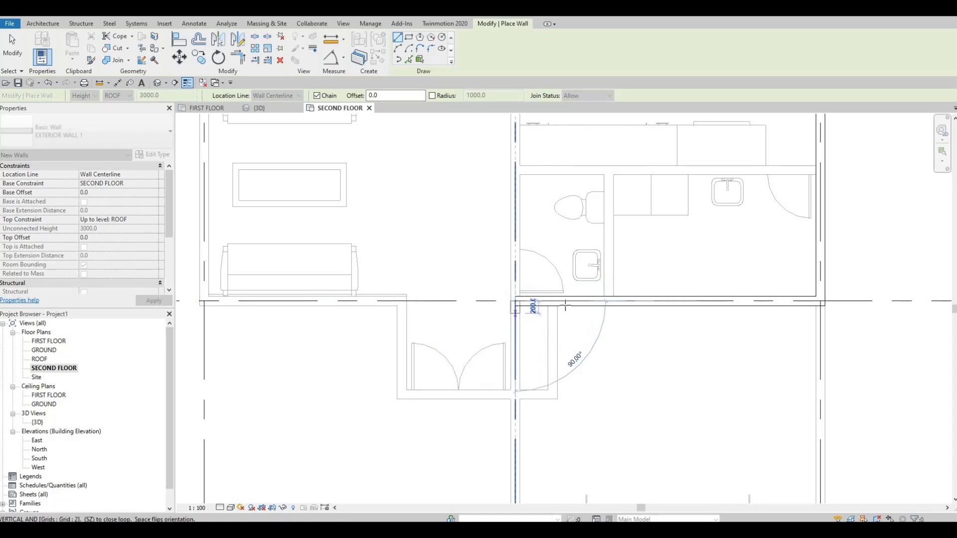
scroll(446, 311, "down", 2)
scroll(448, 307, "down", 2)
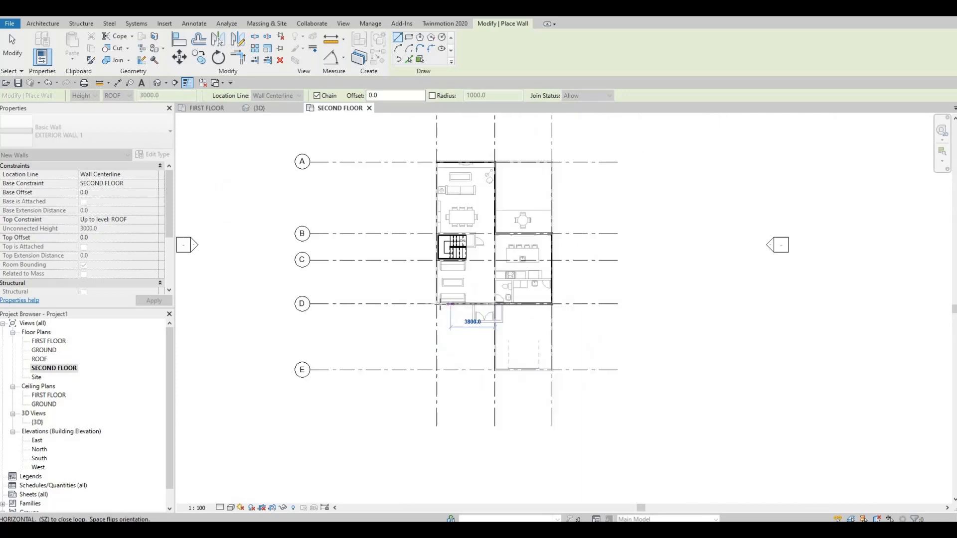
scroll(438, 305, "up", 7)
scroll(443, 304, "down", 8)
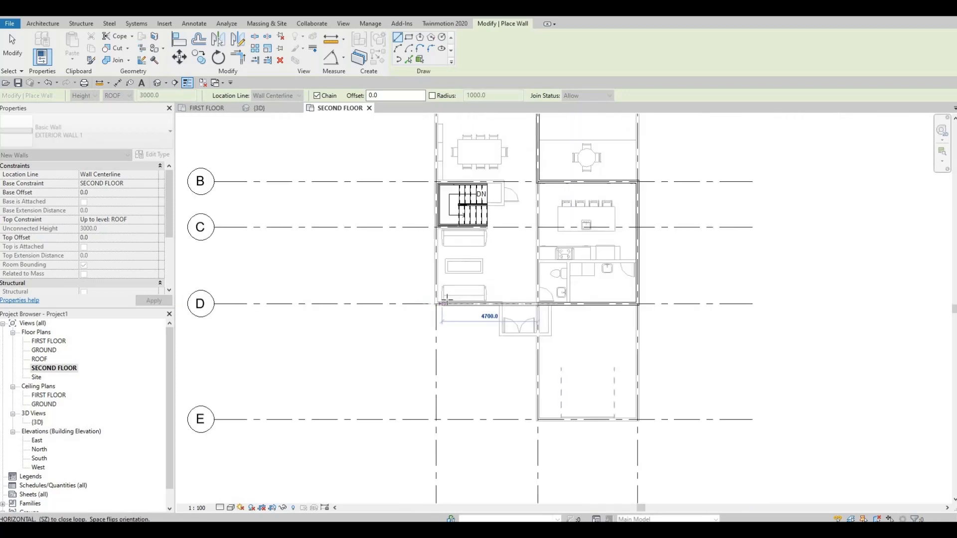
scroll(443, 304, "up", 7)
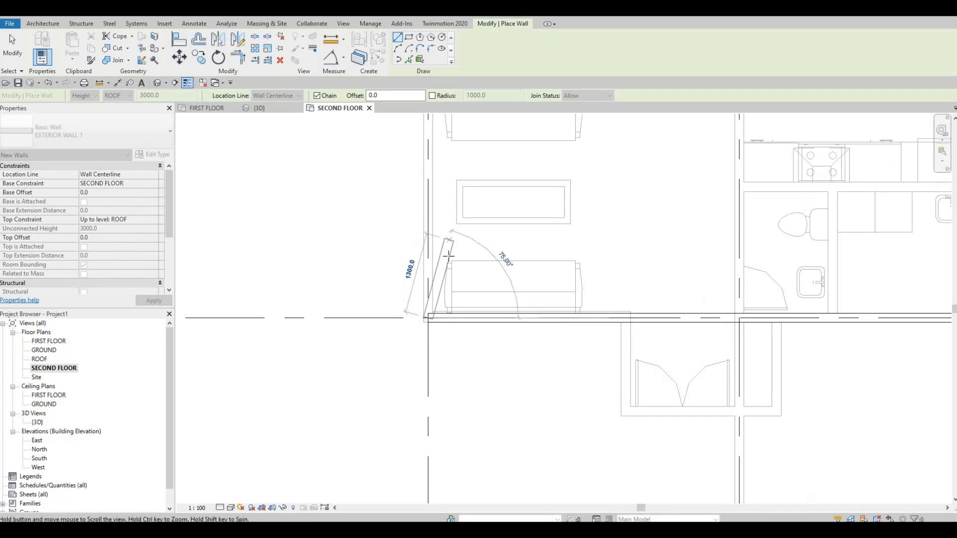
Close the exterior wall loop along grid 1, from grid D to the start corner at grid A
scroll(402, 289, "down", 6)
scroll(401, 276, "up", 8)
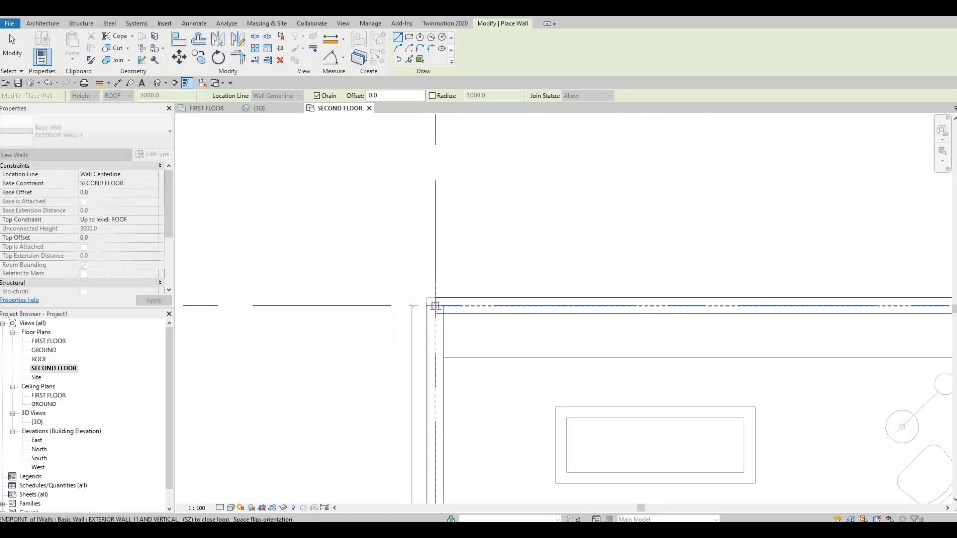
scroll(433, 308, "down", 3)
key("Escape")
key("Escape")
key("Escape")
scroll(435, 307, "down", 3)
middle_click_drag(530, 324, 509, 211)
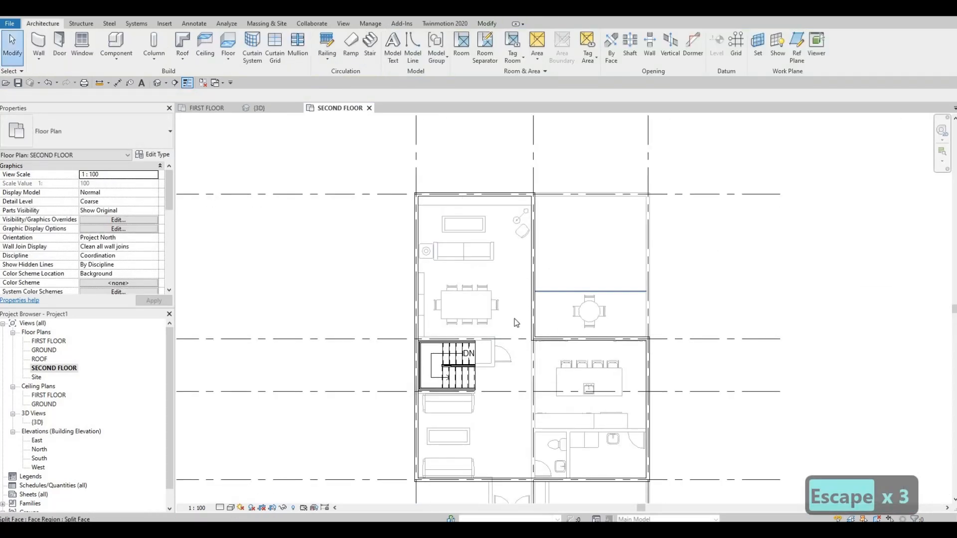
Move the front exterior wall from grid D toward grid E, in line with the first-floor entrance front, 1500 mm past grid D
middle_click_drag(541, 284, 566, 273)
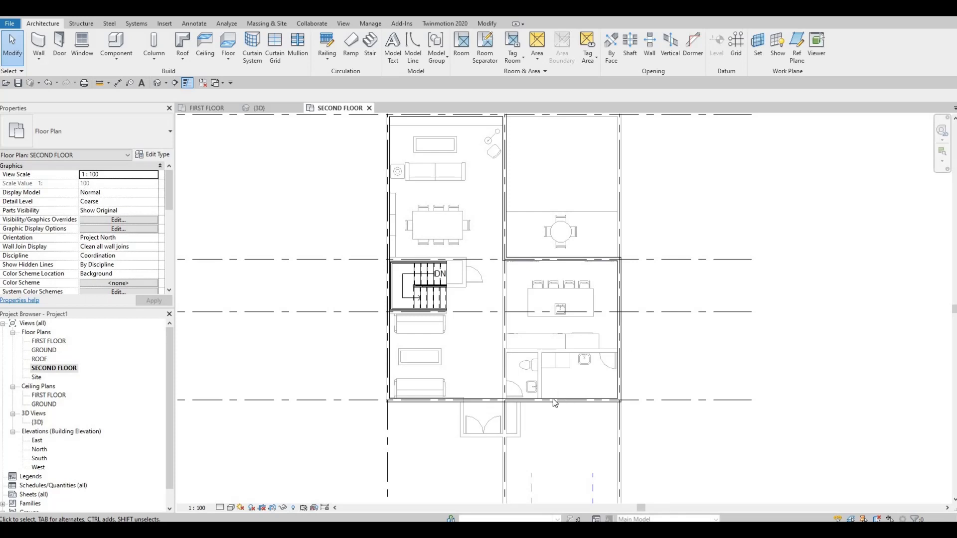
middle_click_drag(568, 406, 598, 366)
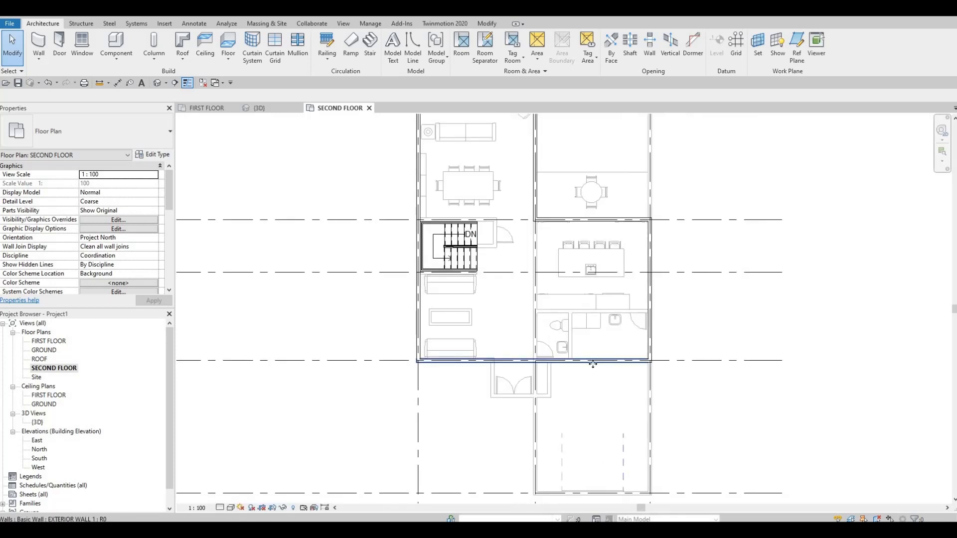
left_click(593, 363)
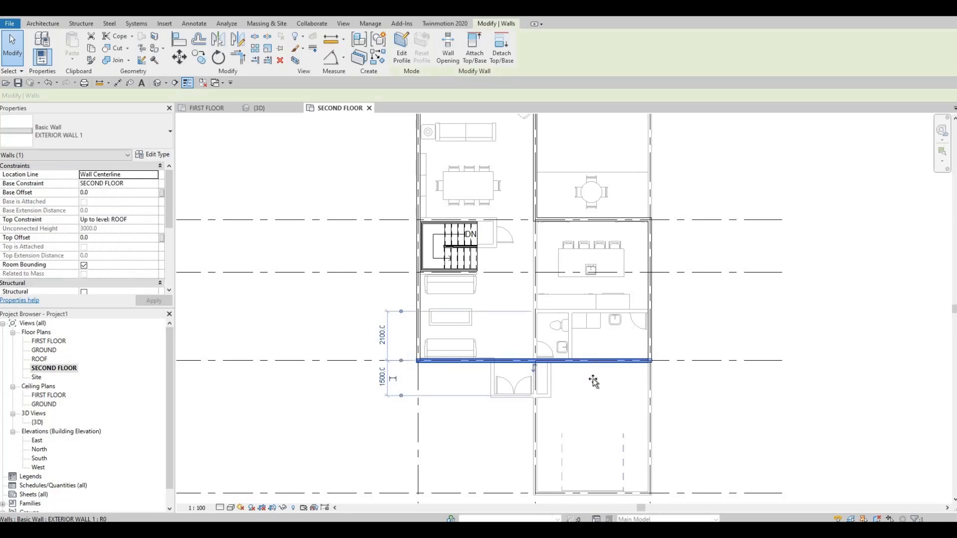
left_click_drag(593, 390, 392, 395)
scroll(393, 393, "up", 1)
scroll(405, 377, "down", 2)
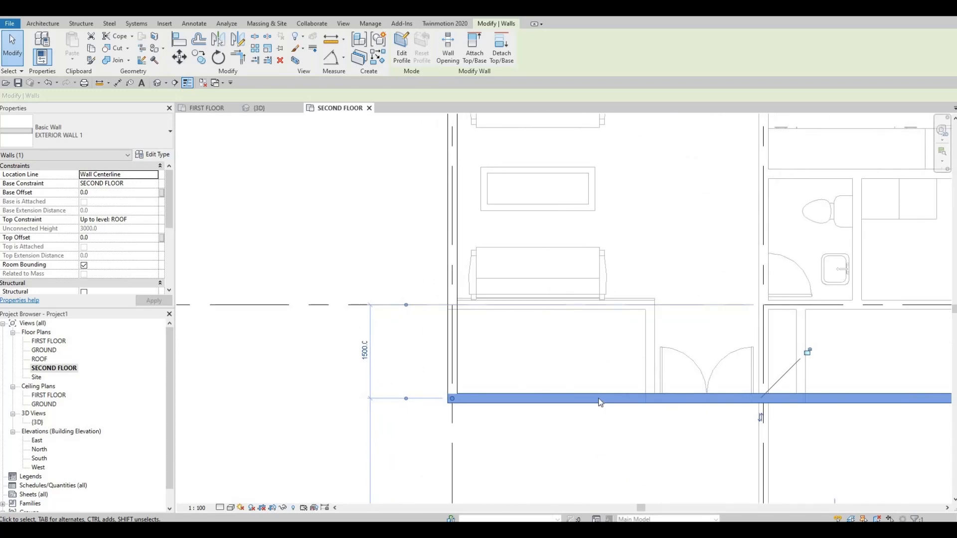
middle_click_drag(531, 382, 499, 387)
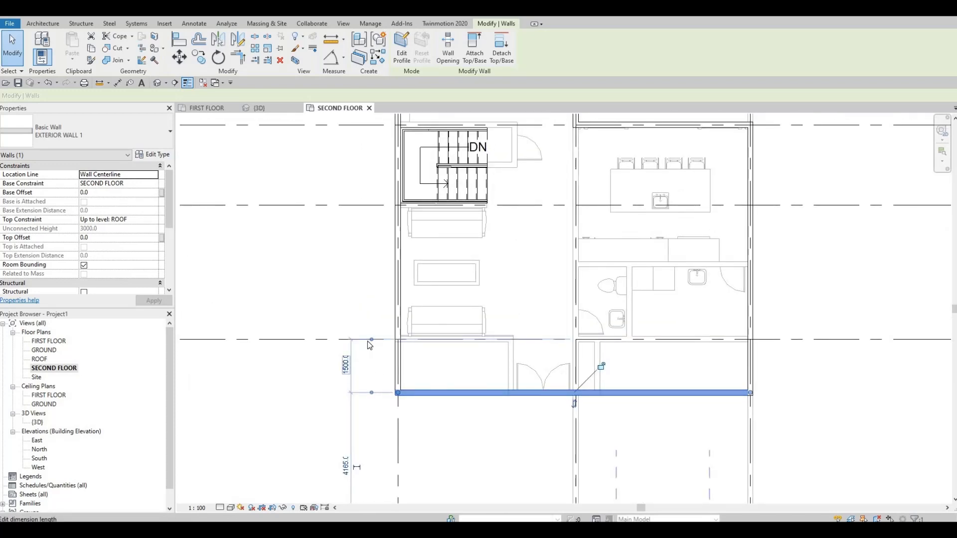
Set the distance between the front exterior wall and grid D to 1300 mm
left_click(344, 366)
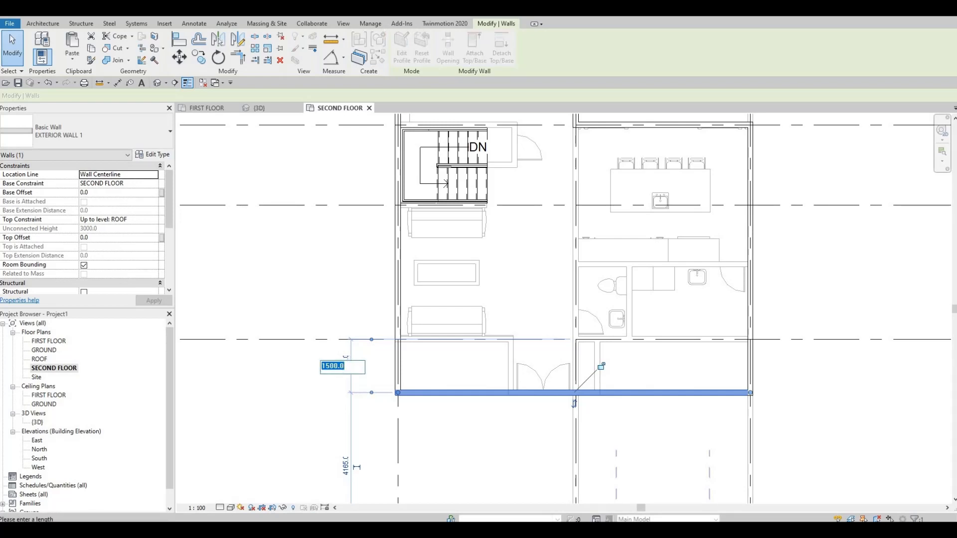
type("1300")
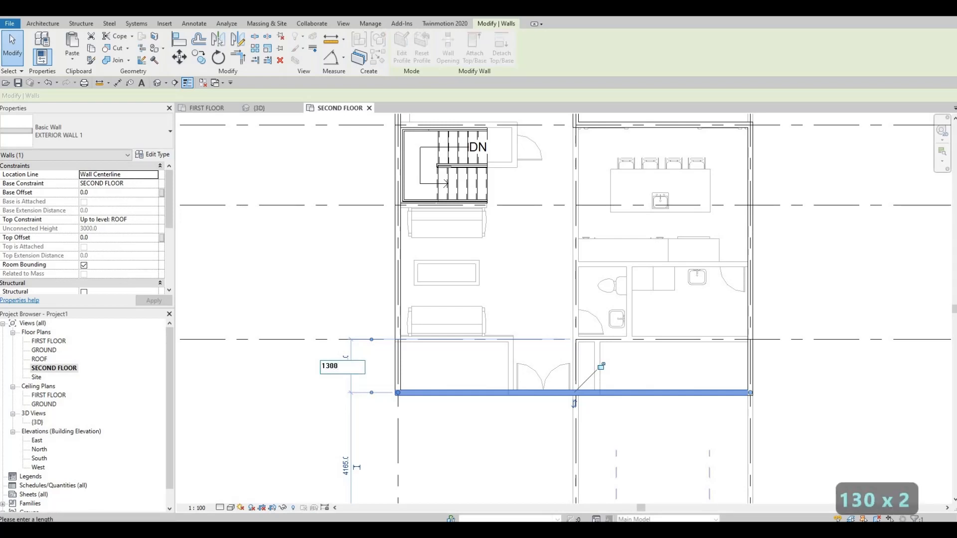
key("Return")
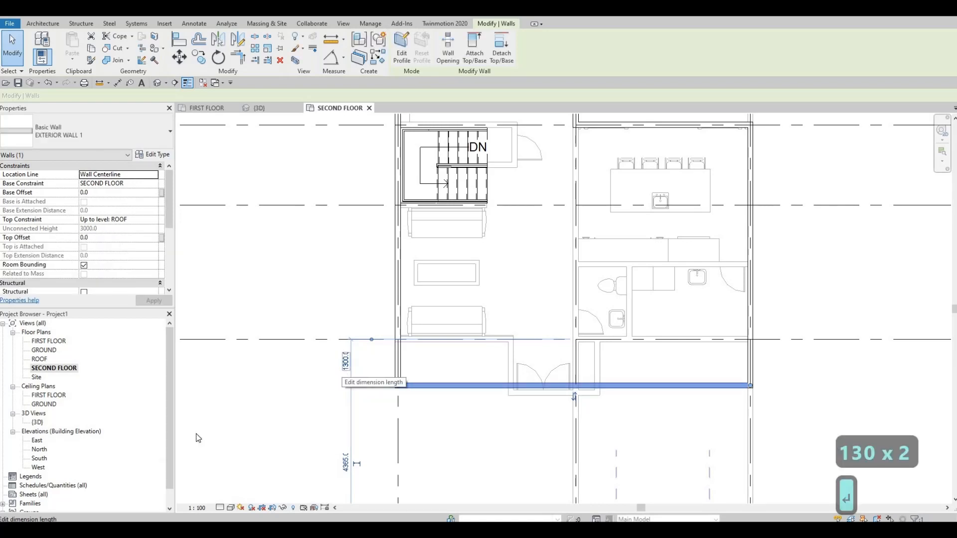
middle_click_drag(648, 356, 798, 315)
scroll(772, 327, "down", 3)
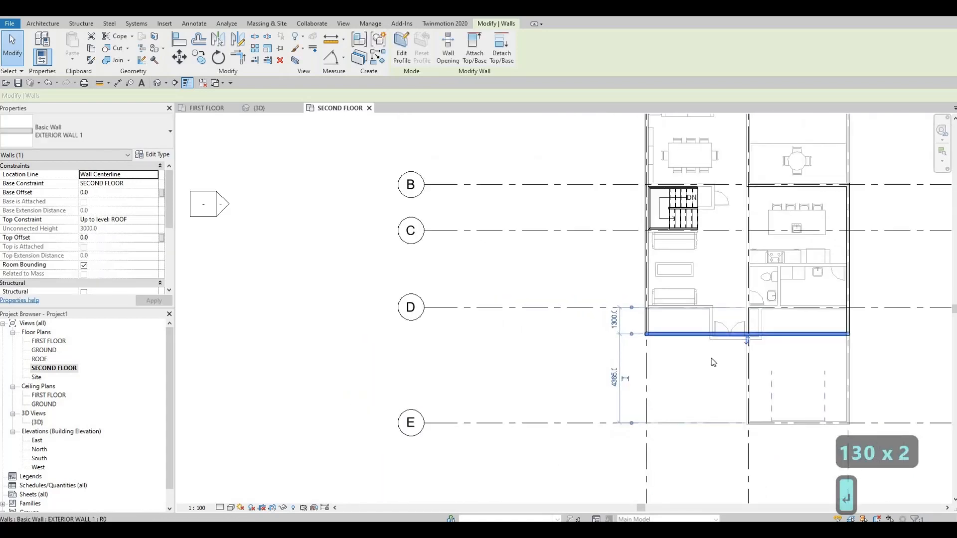
Align the front exterior wall with the first-floor entrance's front wall, 1500 mm past grid D
scroll(713, 359, "up", 6)
middle_click_drag(549, 338, 511, 345)
middle_click_drag(686, 323, 593, 356)
scroll(566, 321, "up", 1)
scroll(568, 317, "down", 2)
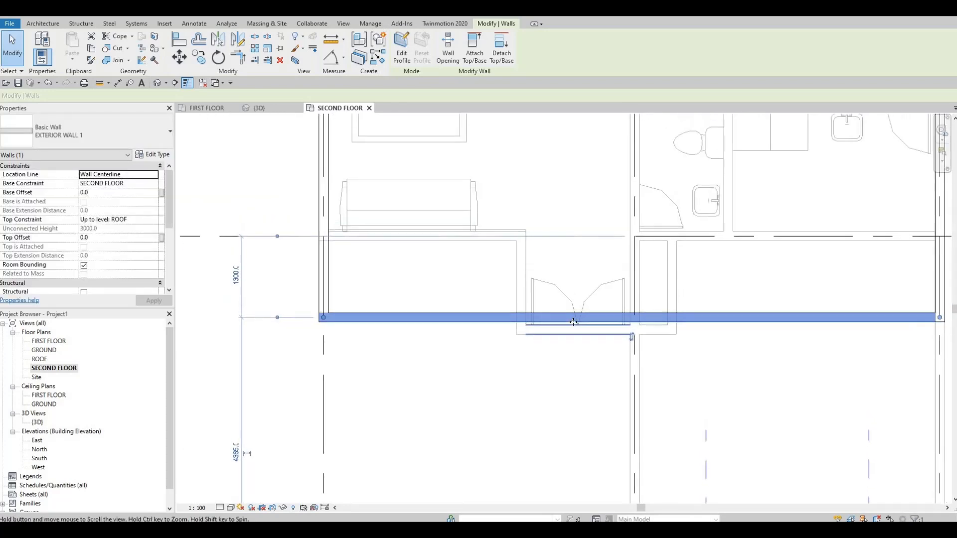
left_click_drag(697, 320, 561, 330)
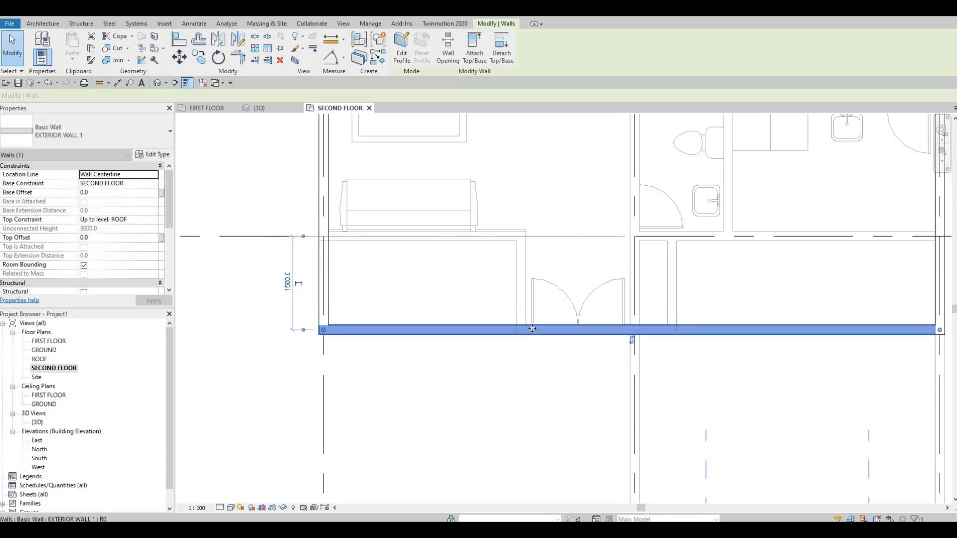
scroll(527, 335, "down", 3)
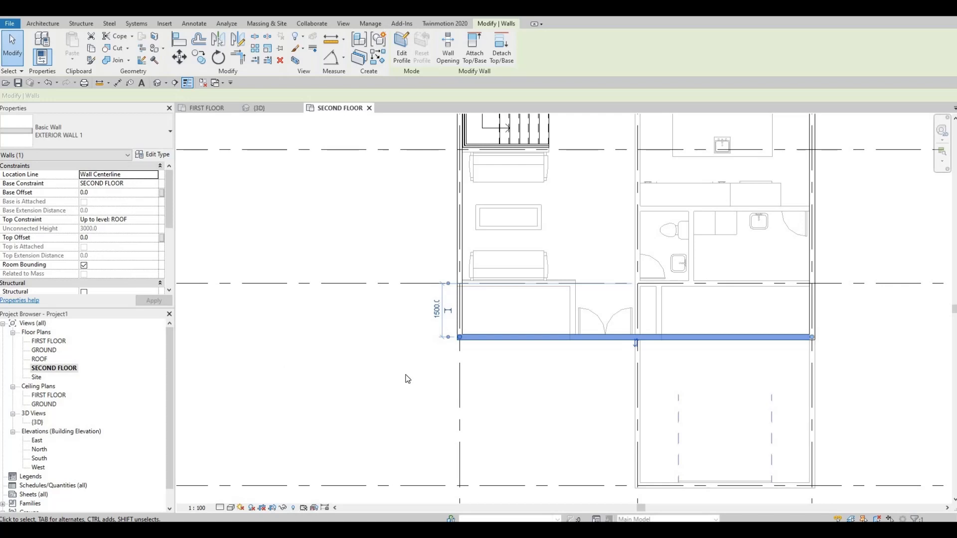
middle_click_drag(568, 322, 607, 372)
key("Escape")
Move the exterior wall between grids 2 and 3 about 870 mm off grid B toward grid A
scroll(634, 295, "down", 1)
middle_click_drag(635, 295, 546, 403)
middle_click_drag(615, 370, 608, 398)
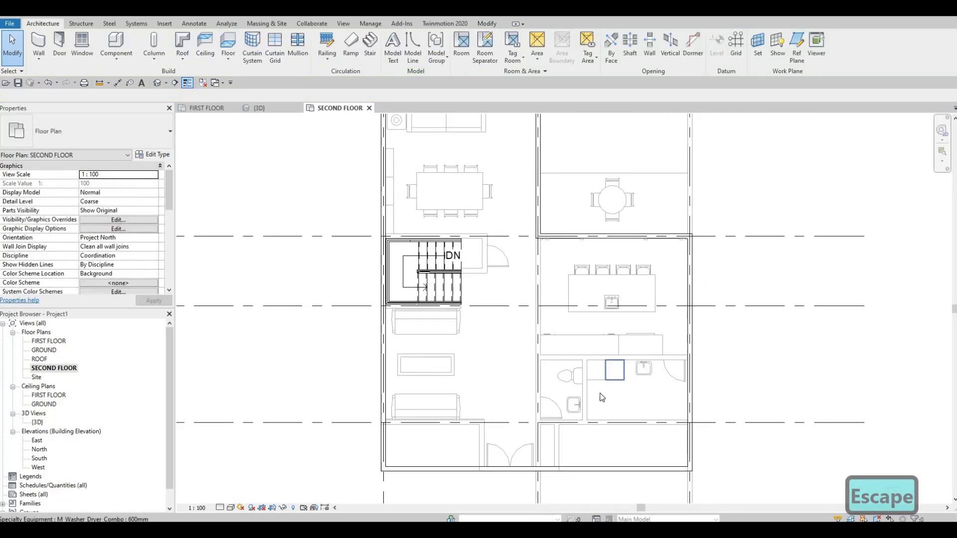
middle_click_drag(509, 420, 499, 395)
middle_click_drag(575, 342, 559, 375)
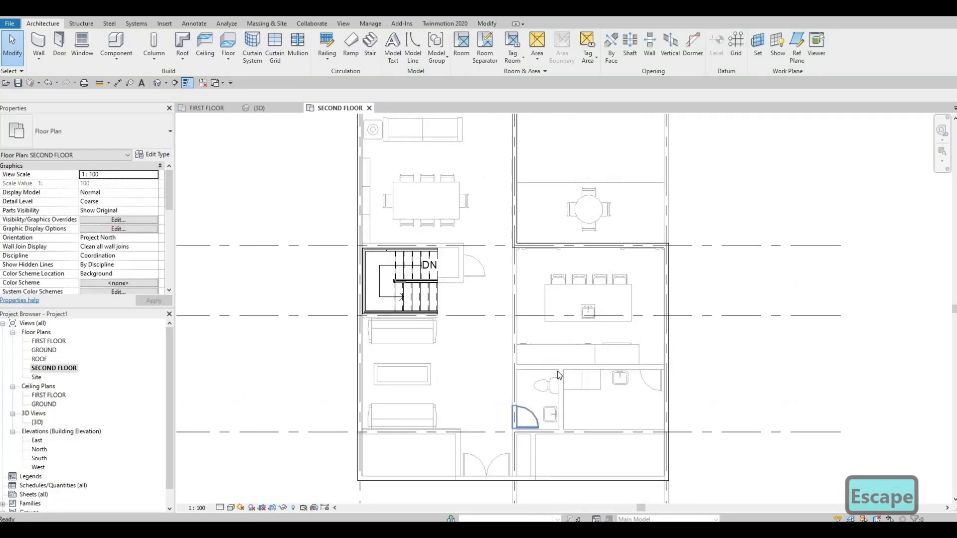
scroll(569, 319, "down", 1)
middle_click_drag(570, 319, 525, 437)
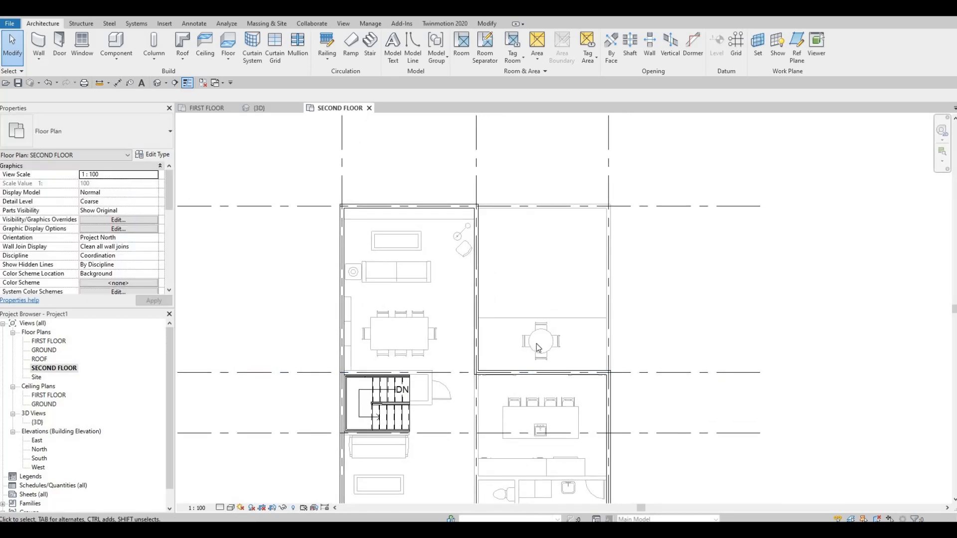
scroll(536, 343, "up", 2)
left_click(573, 337)
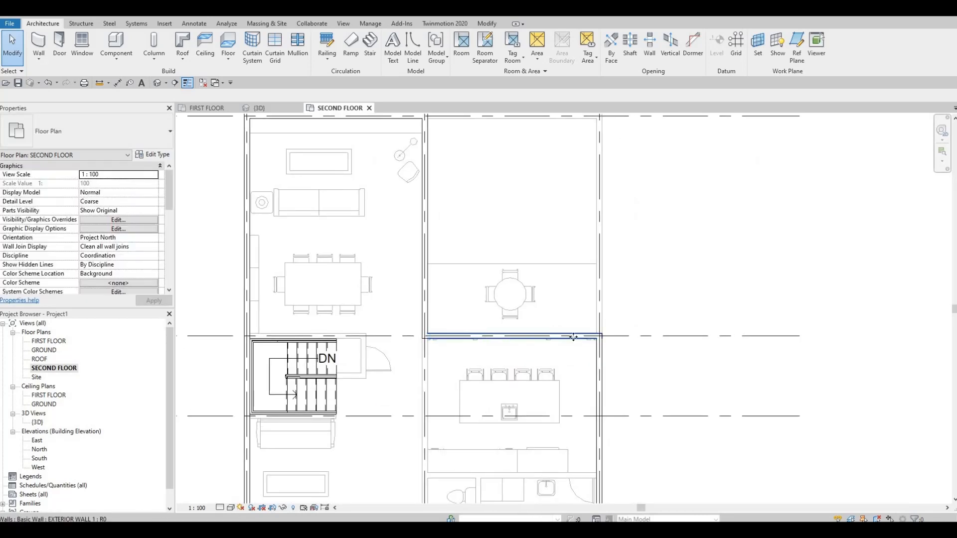
left_click_drag(574, 334, 573, 305)
key("Escape")
Set the distance from that exterior wall to grid B to 450 mm
left_click(582, 307)
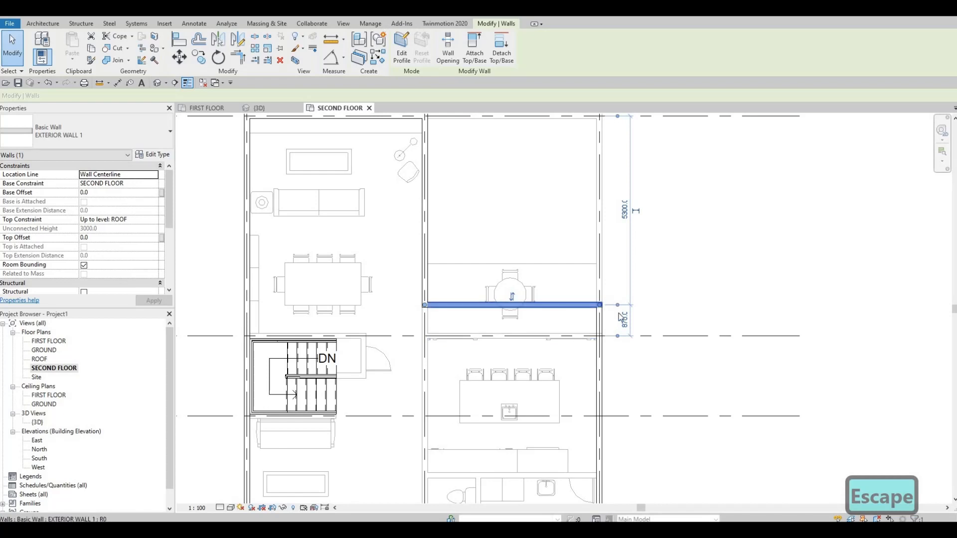
left_click(624, 321)
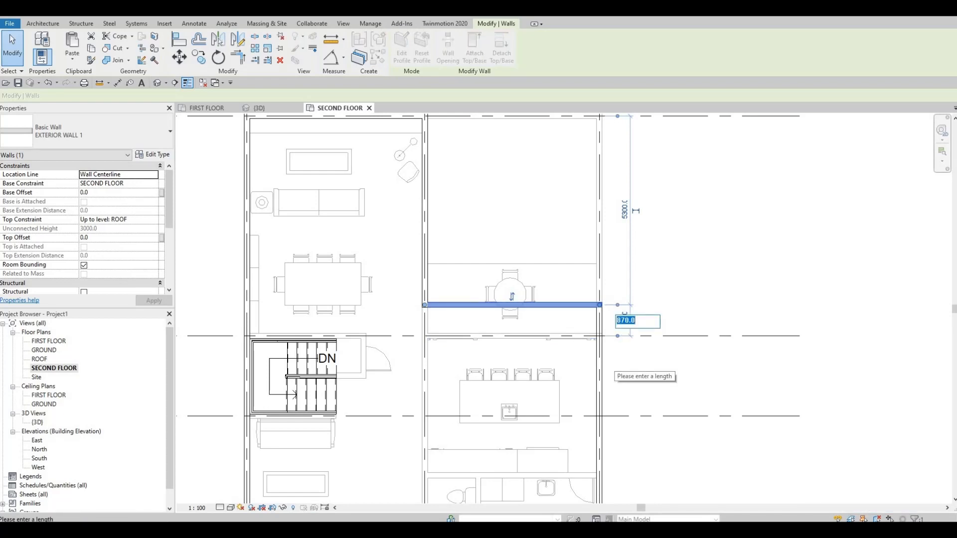
type("450")
key("Return")
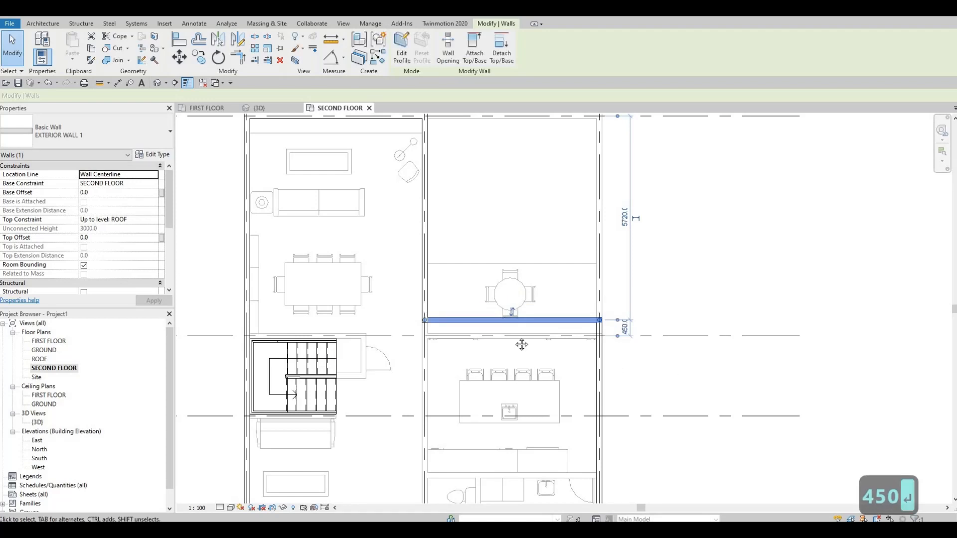
key("Escape")
key("Escape")
Draw an INTERIOR WALL 1 wall from the midpoint of the grid 3 exterior wall toward grid 2, stopping short of grid 2
scroll(518, 346, "down", 2)
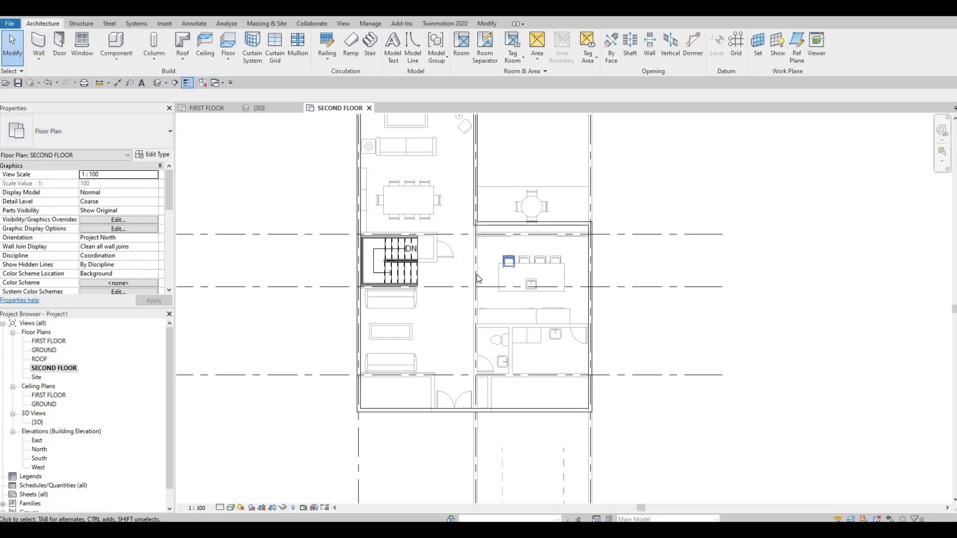
scroll(461, 259, "up", 2)
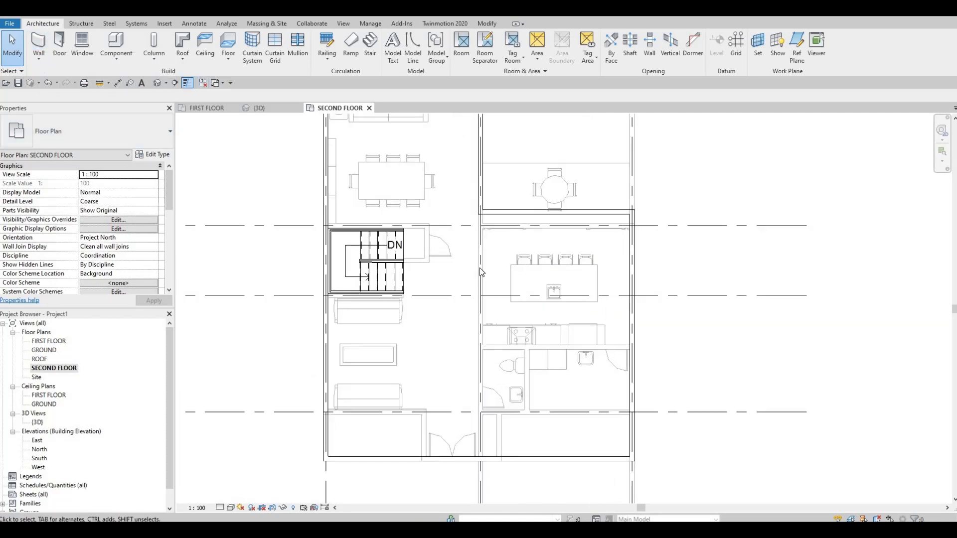
left_click(486, 267)
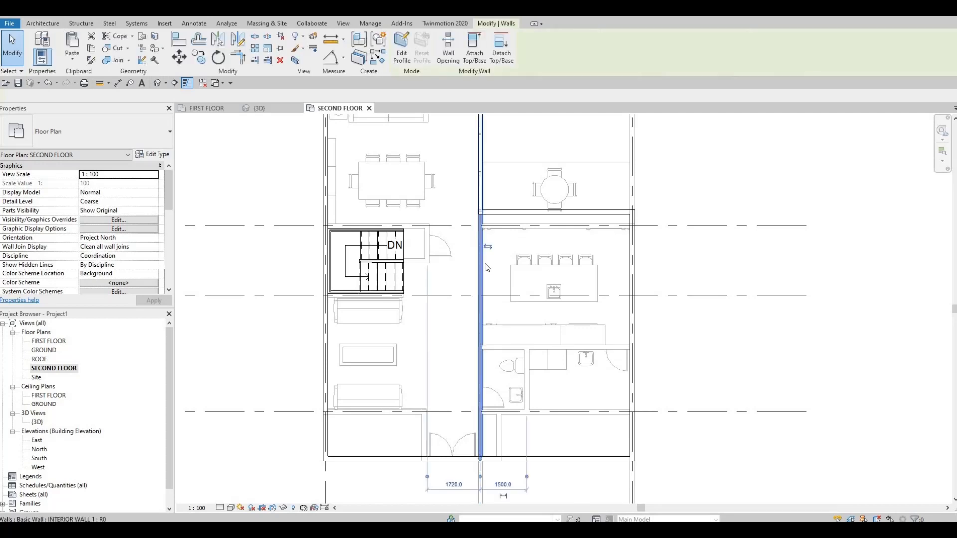
key("c")
key("s")
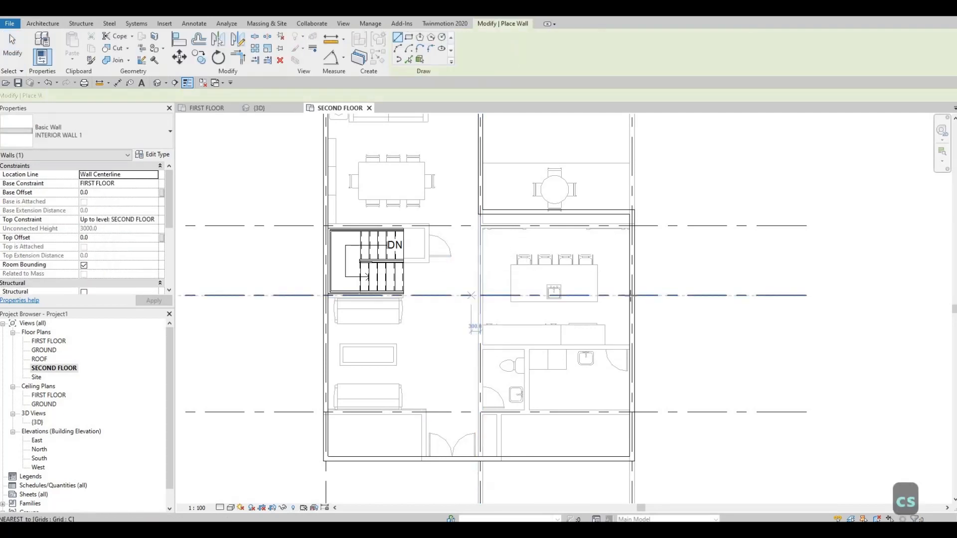
middle_click_drag(631, 338, 658, 294)
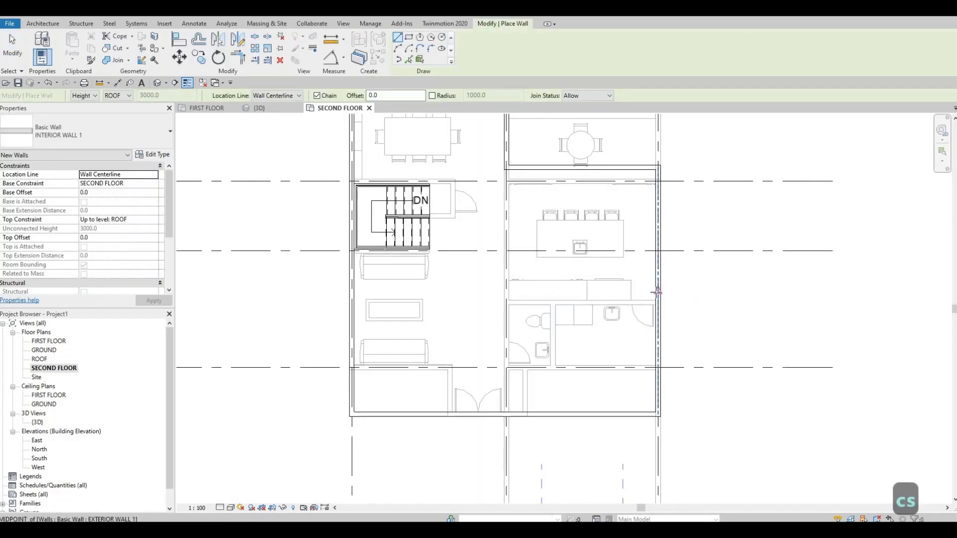
left_click(657, 292)
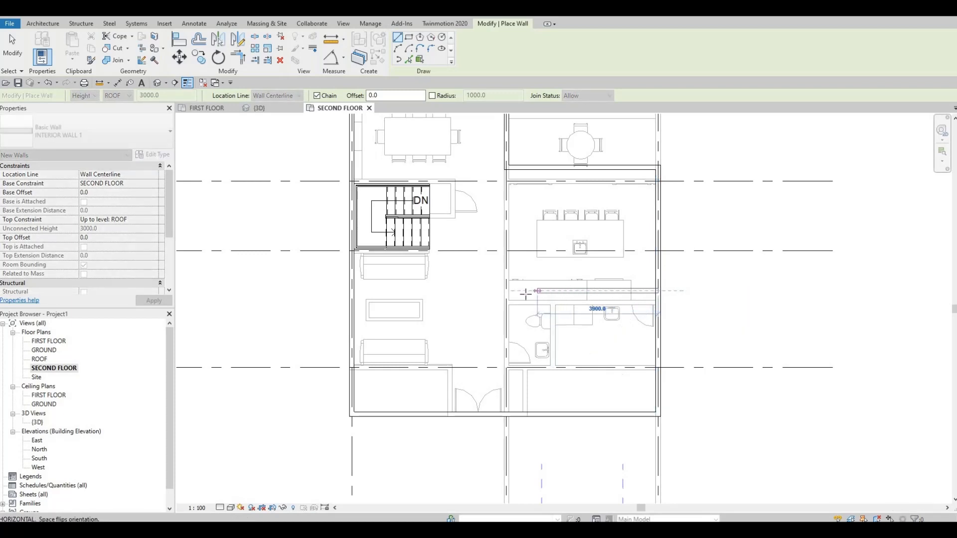
key("Escape")
scroll(391, 306, "down", 2)
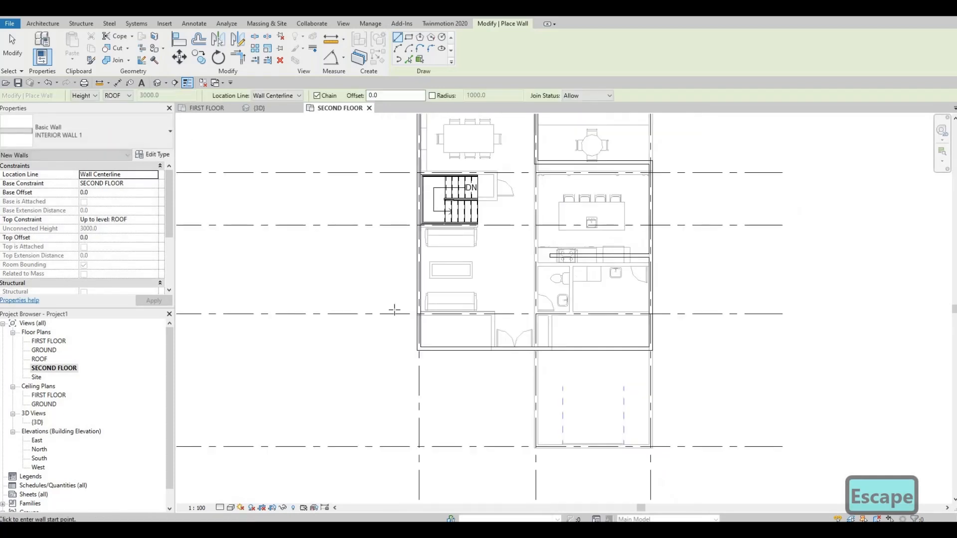
Draw a 4700 mm interior wall from the front exterior wall toward grid C, between the living-room sofas and the entrance doors
scroll(390, 306, "up", 1)
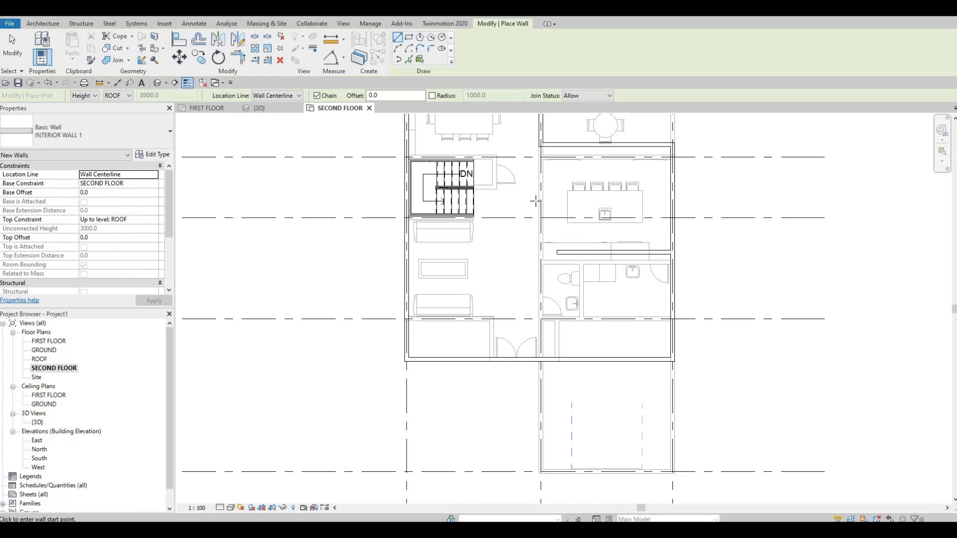
mouse_move(527, 162)
middle_mouse_down()
mouse_move(523, 214)
mouse_move(527, 197)
middle_mouse_up()
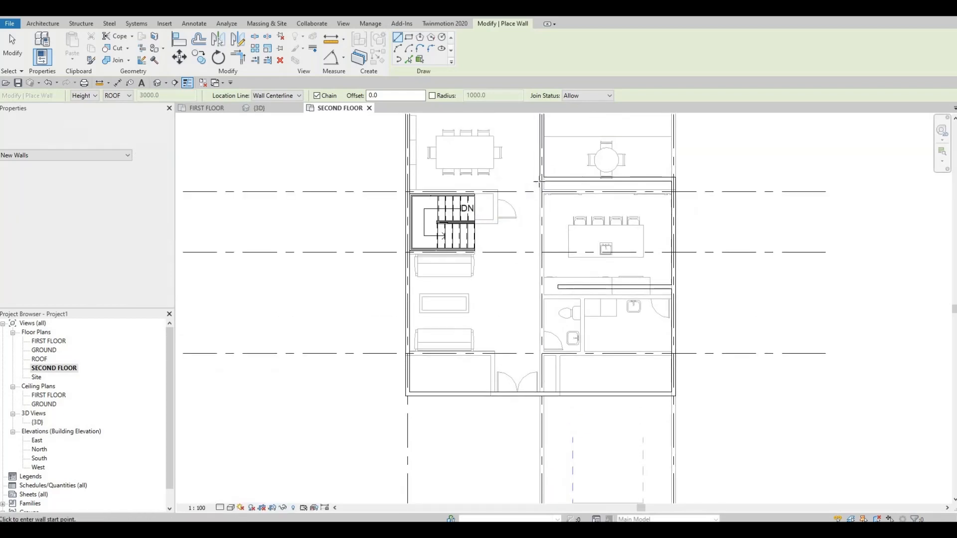
scroll(547, 191, "up", 2)
middle_click_drag(563, 232, 561, 172)
scroll(548, 179, "down", 1)
middle_click_drag(506, 197, 523, 284)
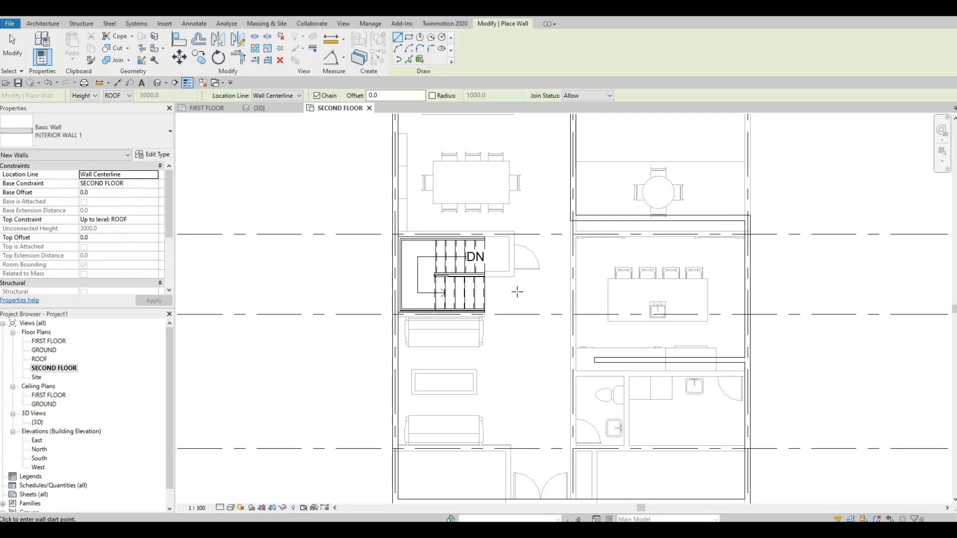
key("F1")
scroll(548, 333, "down", 1)
middle_click_drag(547, 333, 577, 227)
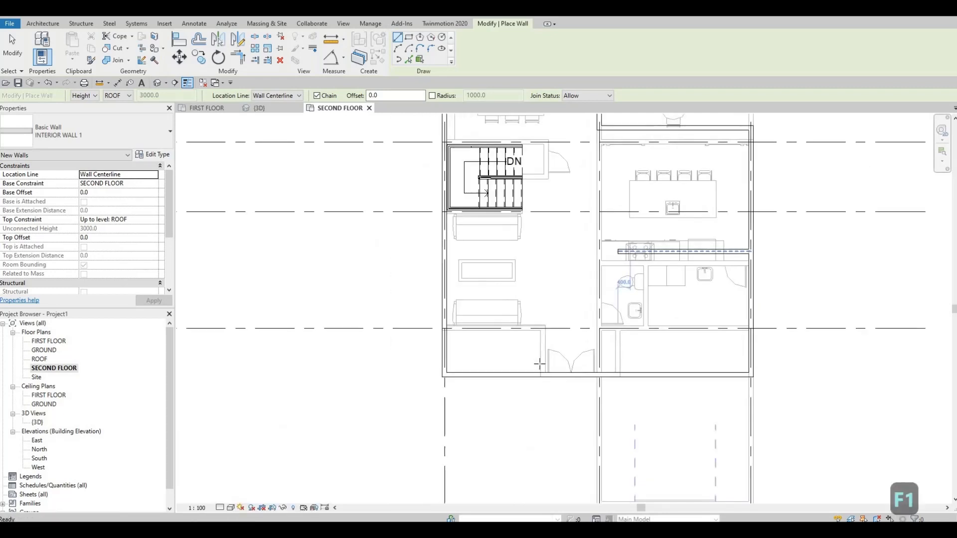
scroll(533, 372, "up", 1)
left_click(527, 378)
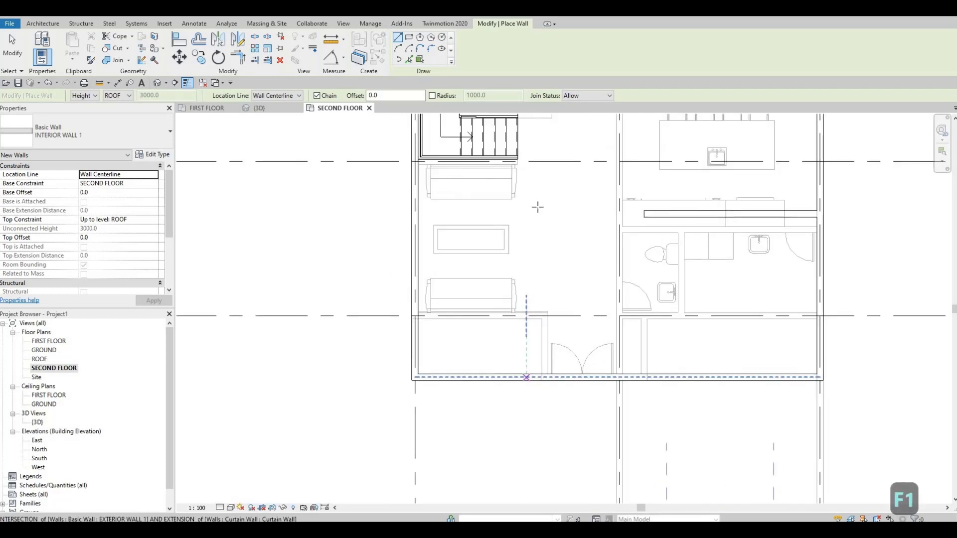
left_click(527, 184)
key("Escape")
key("Escape")
key("Escape")
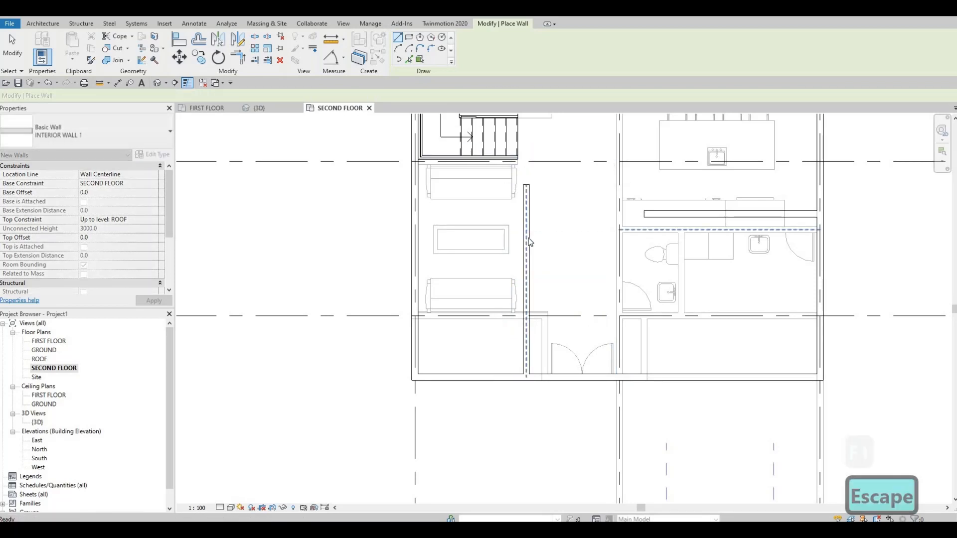
Set the distance from the grid 1 exterior wall to the interior wall beside the living-room sofas to 3600 mm
left_click(526, 224)
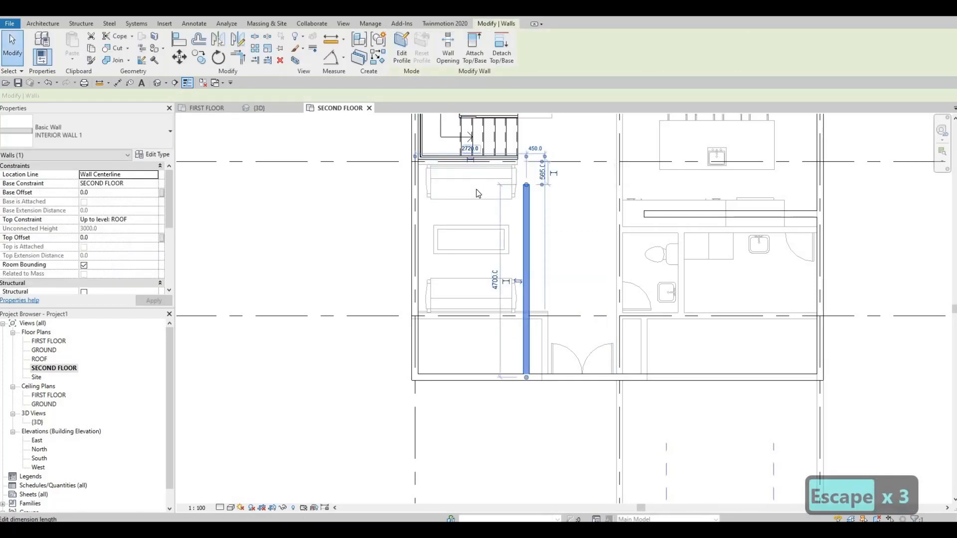
left_click(460, 145)
type("3")
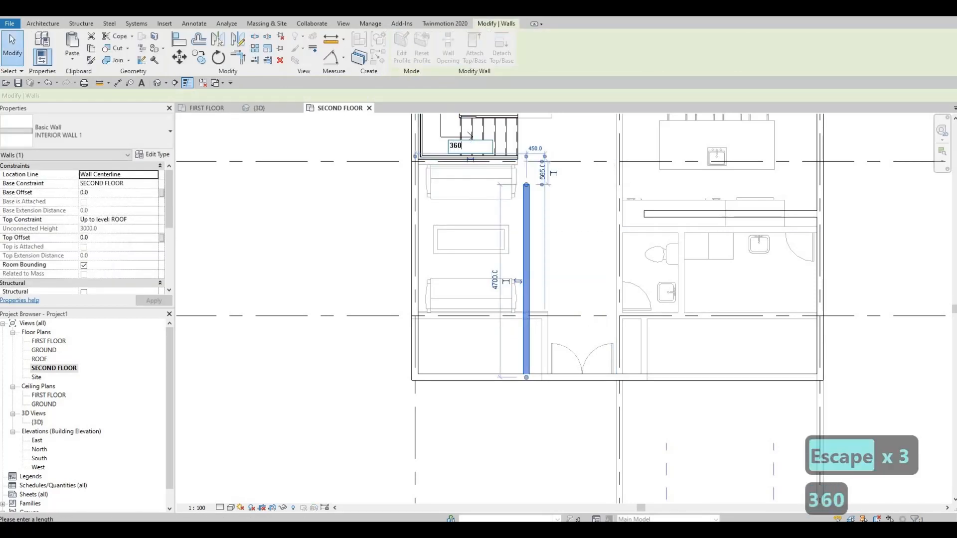
type("60")
key("Return")
key("Escape")
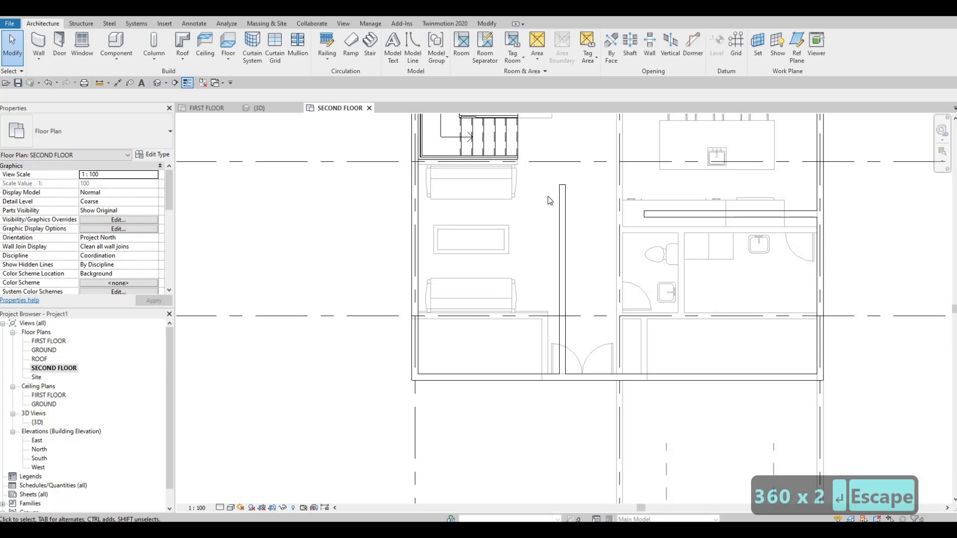
Draw an INTERIOR WALL 1 wall about 3320 mm long from the exterior wall along the grid line between the stairs and sofas
scroll(521, 273, "up", 3)
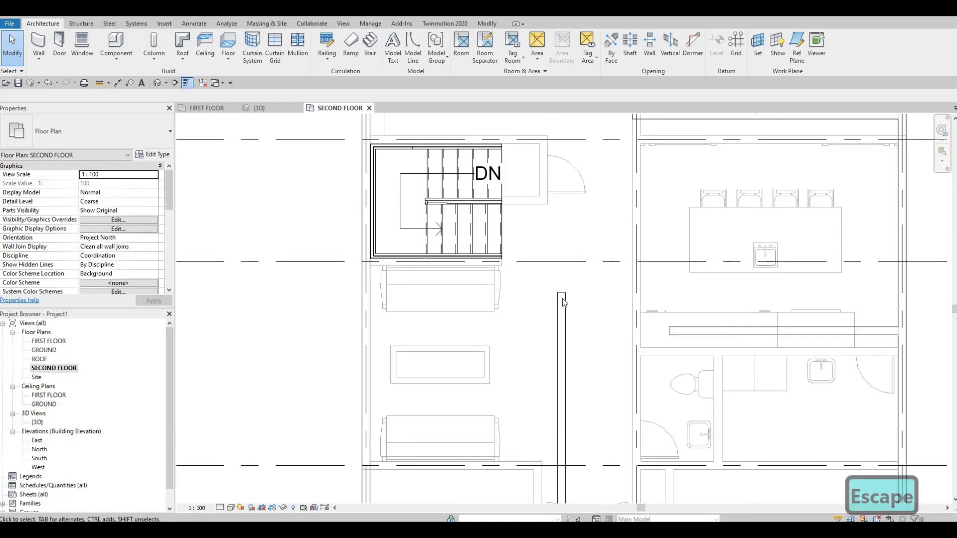
left_click(561, 292)
key("c")
key("s")
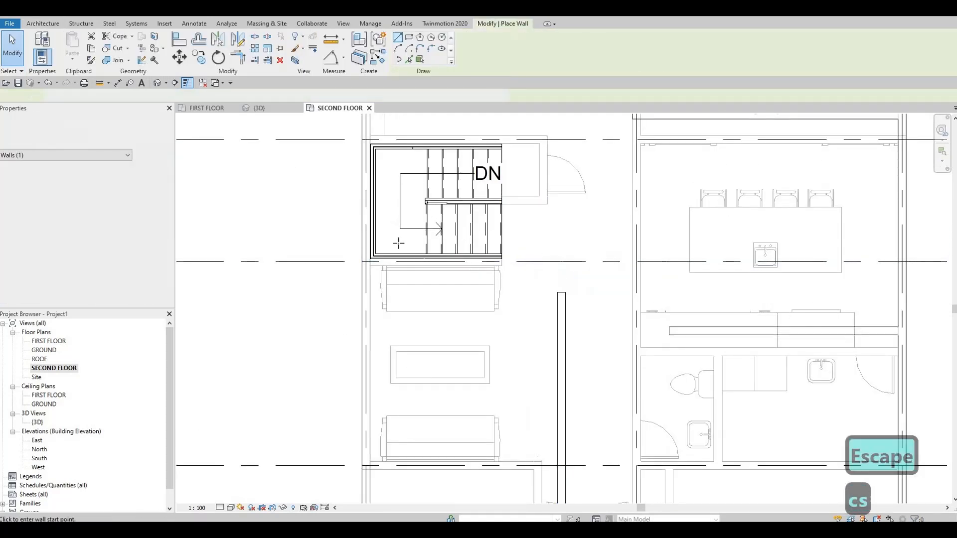
scroll(352, 329, "up", 5)
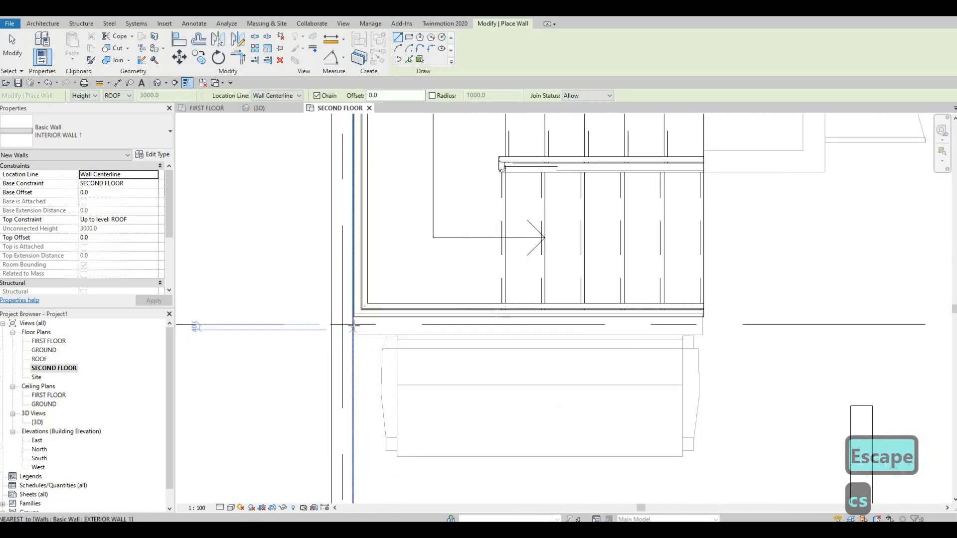
left_click(352, 324)
middle_click_drag(832, 327, 743, 333)
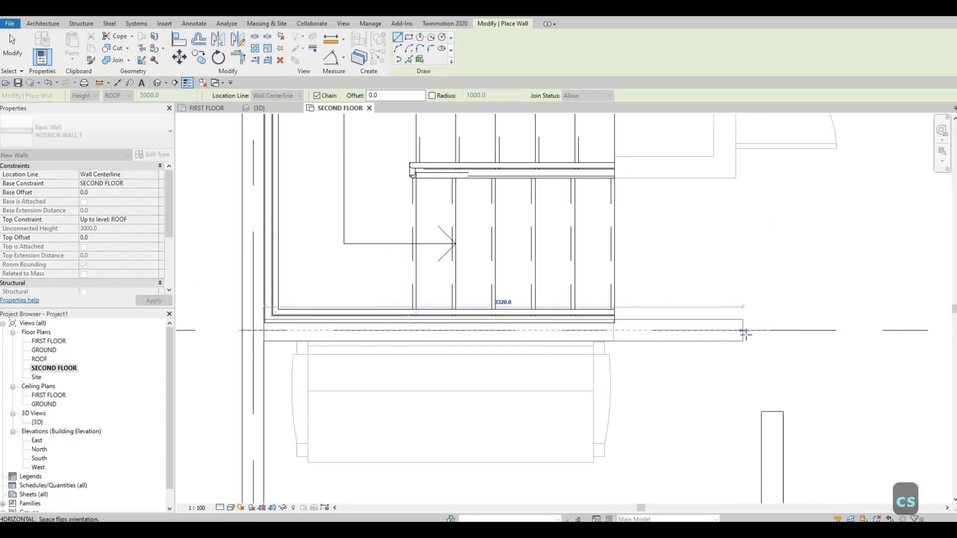
key("Escape")
key("Escape")
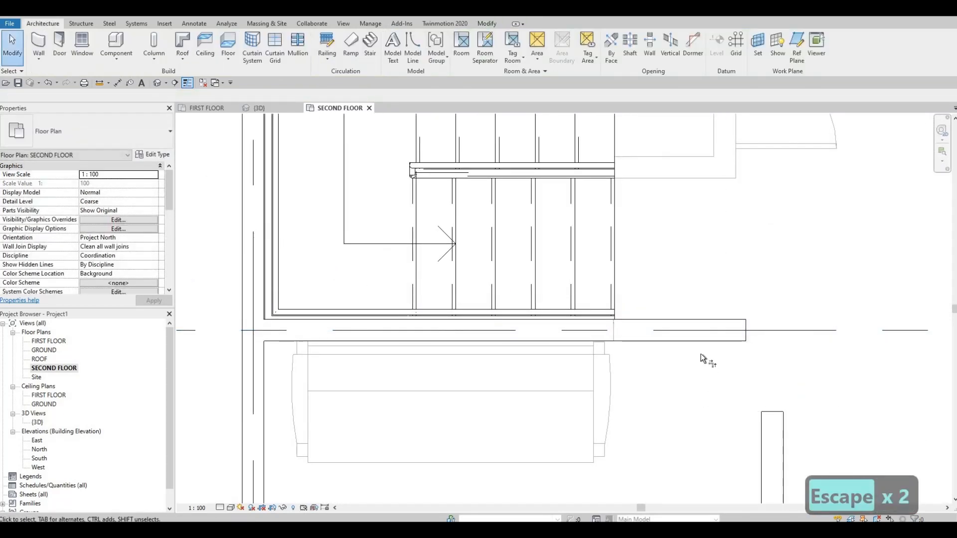
Trim the interior wall beside the stairs and the long wall near the sofas to meet in a corner
key("t")
key("r")
left_click(701, 333)
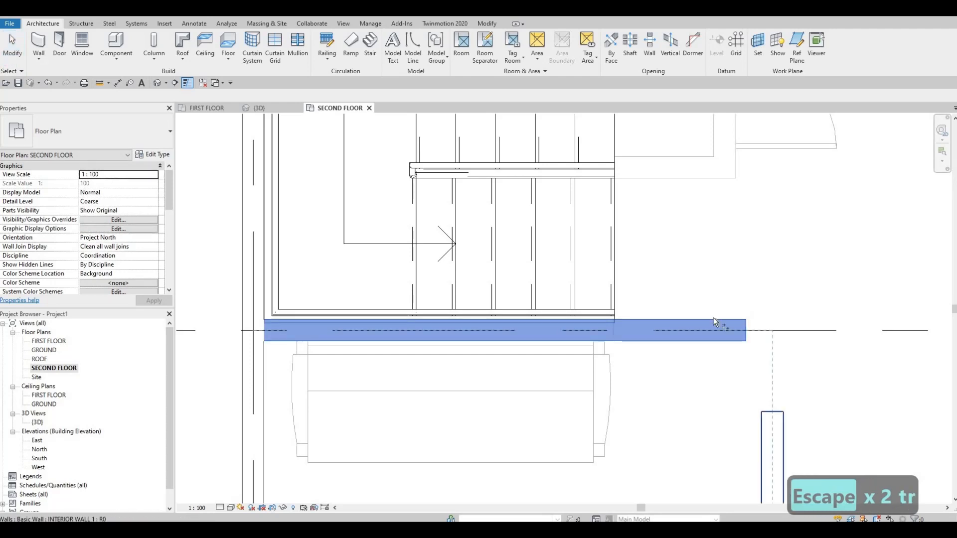
left_click(771, 432)
scroll(695, 314, "down", 3)
middle_click_drag(606, 298, 605, 274)
scroll(604, 274, "down", 3)
middle_click_drag(680, 352, 557, 265)
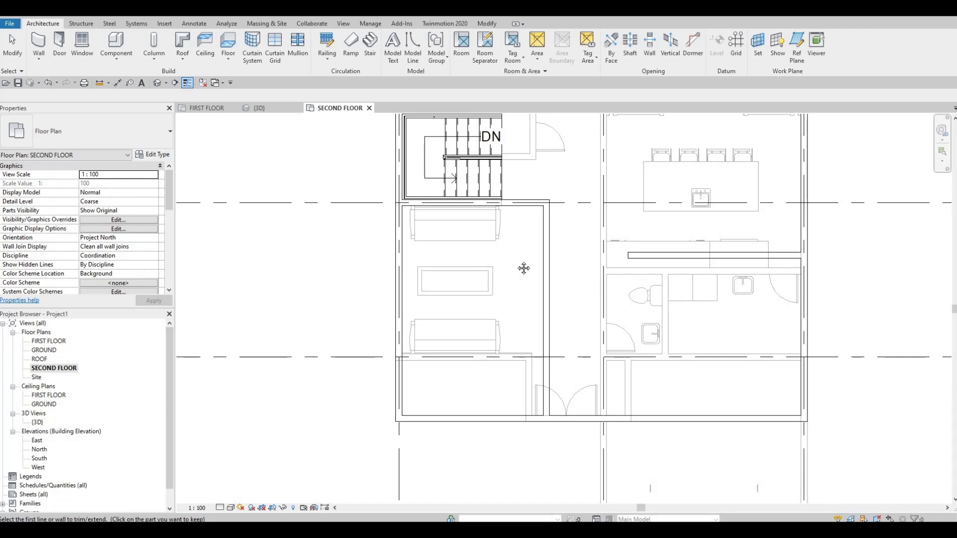
Try to extend the interior wall at the kitchen counter to grid 2
middle_click_drag(602, 275, 546, 281)
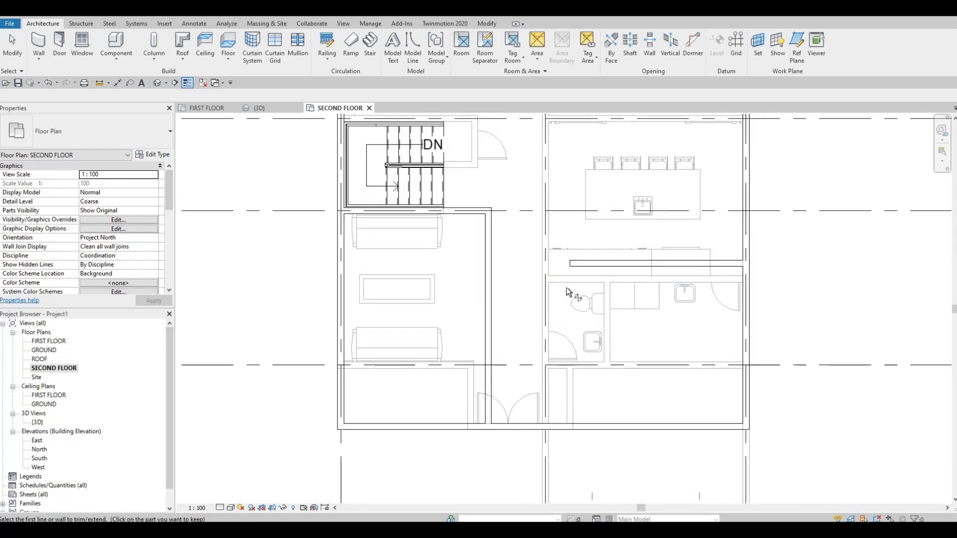
left_click(545, 286)
left_click(590, 266)
middle_click_drag(549, 270, 547, 278)
key("Escape")
key("Escape")
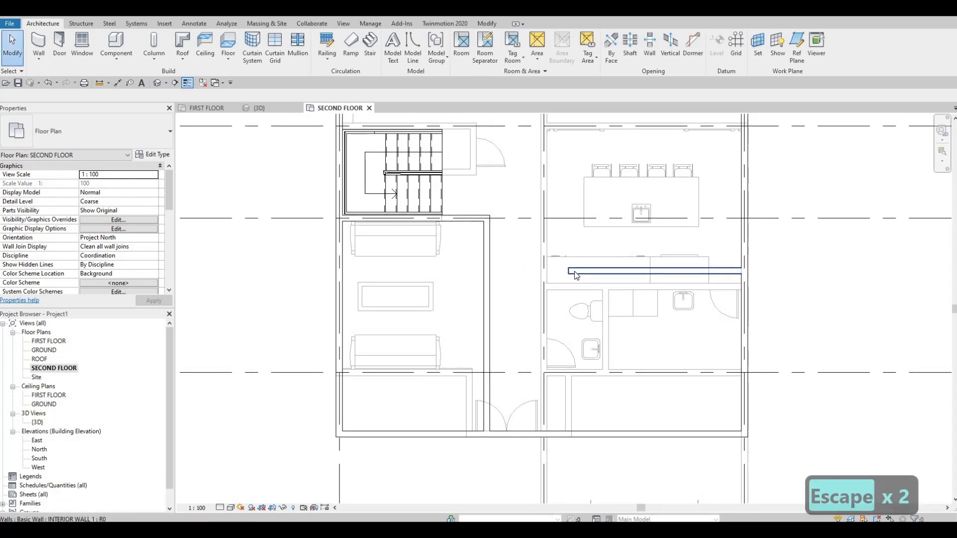
Draw a 1700 mm INTERIOR WALL 1 wall along grid 2, starting in line with the kitchen counter wall and running past the counter
left_click(576, 271)
key("c")
key("s")
scroll(548, 275, "up", 2)
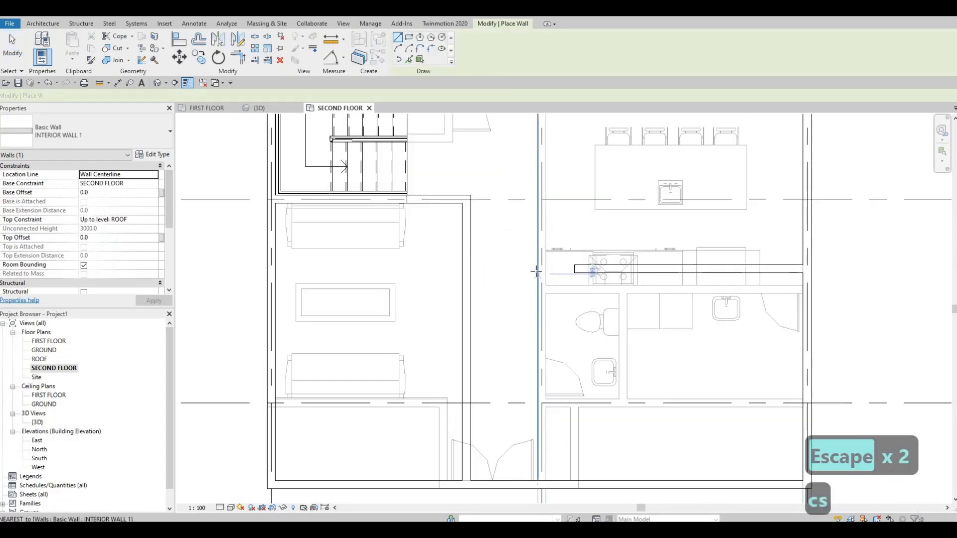
scroll(537, 269, "up", 1)
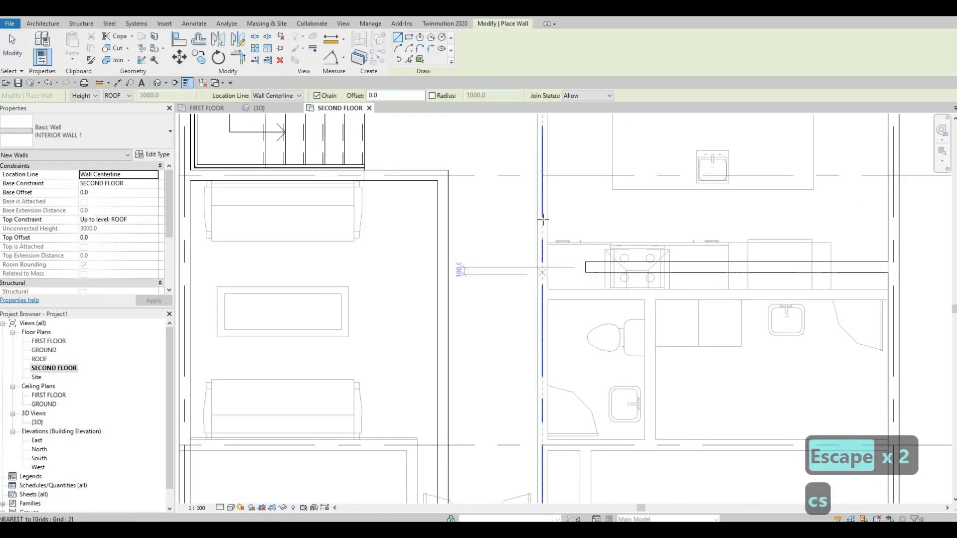
left_click(542, 267)
left_click(541, 148)
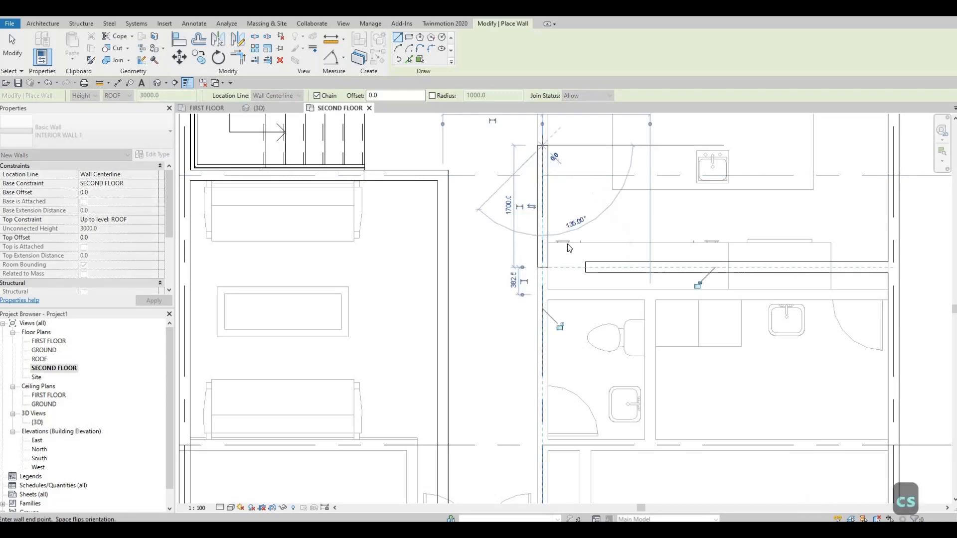
key("Escape")
key("Escape")
key("Escape")
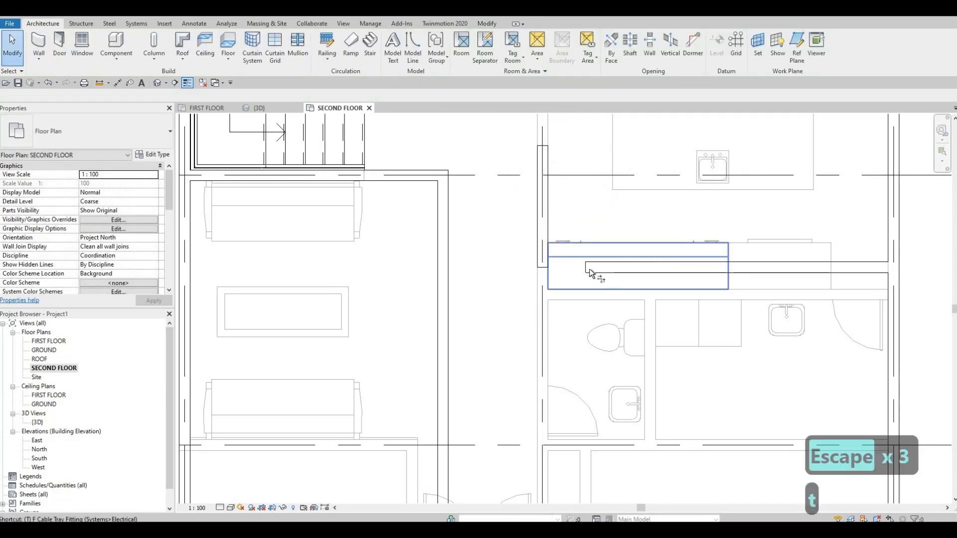
Trim the new grid 2 wall and the kitchen counter wall to meet in a corner
key("t")
key("r")
left_click(544, 248)
left_click(632, 268)
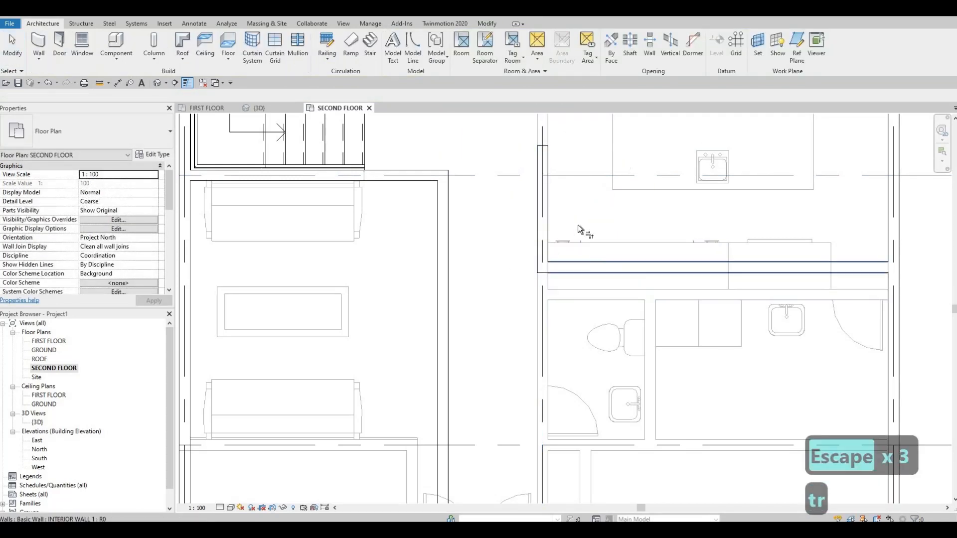
scroll(577, 225, "down", 2)
middle_click_drag(549, 345, 545, 263)
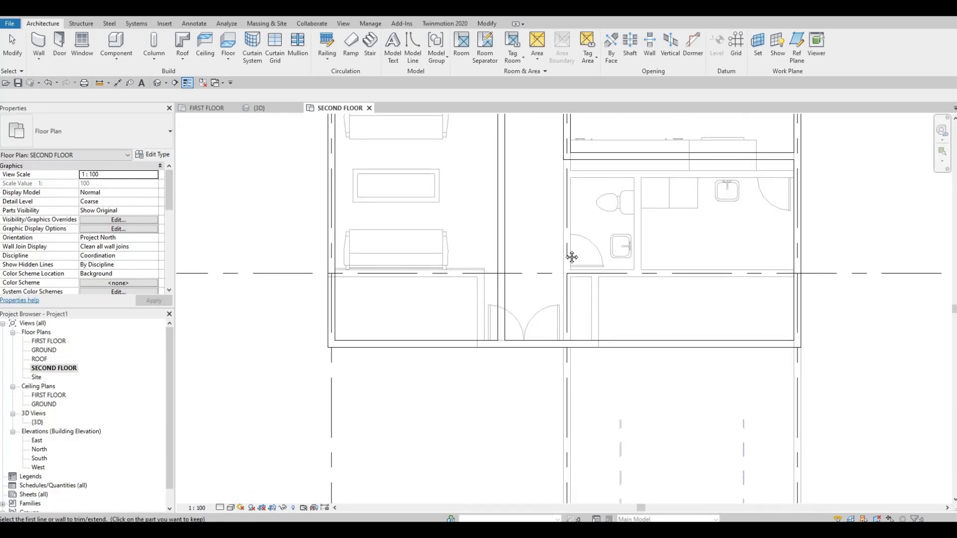
middle_click_drag(539, 243, 500, 264)
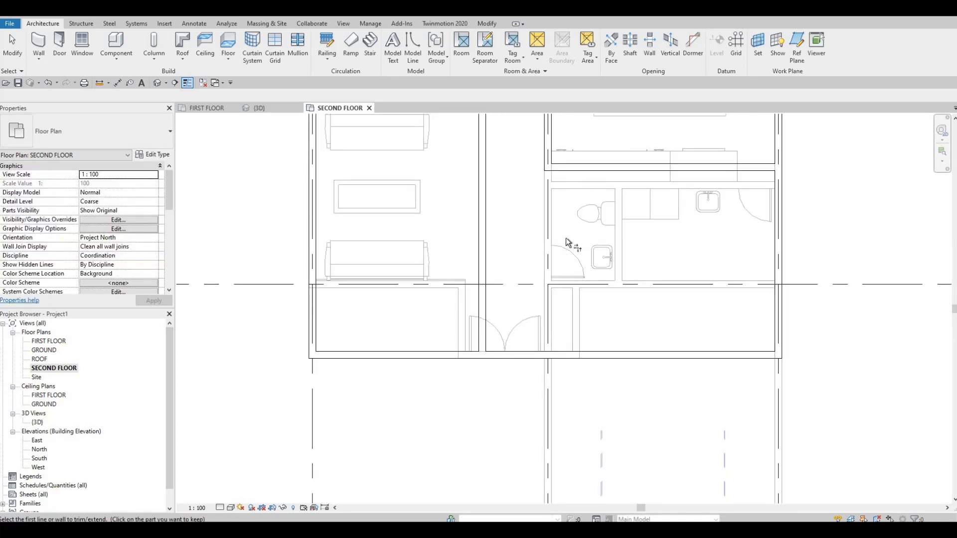
key("Escape")
key("Escape")
Draw a 2500 mm INTERIOR WALL 1 wall from the front exterior wall into the bathroom area, just beyond grid 2 from the entrance doors
left_click(580, 167)
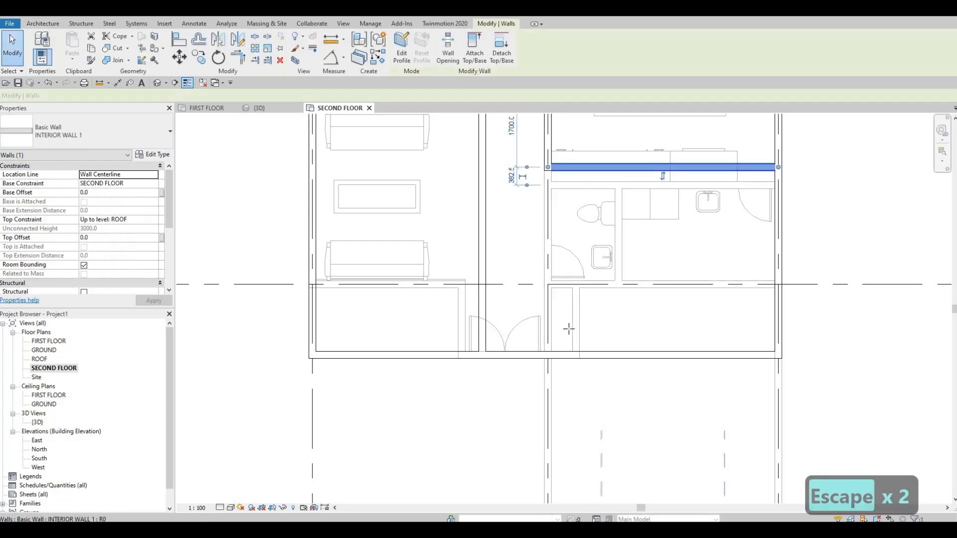
key("c")
key("s")
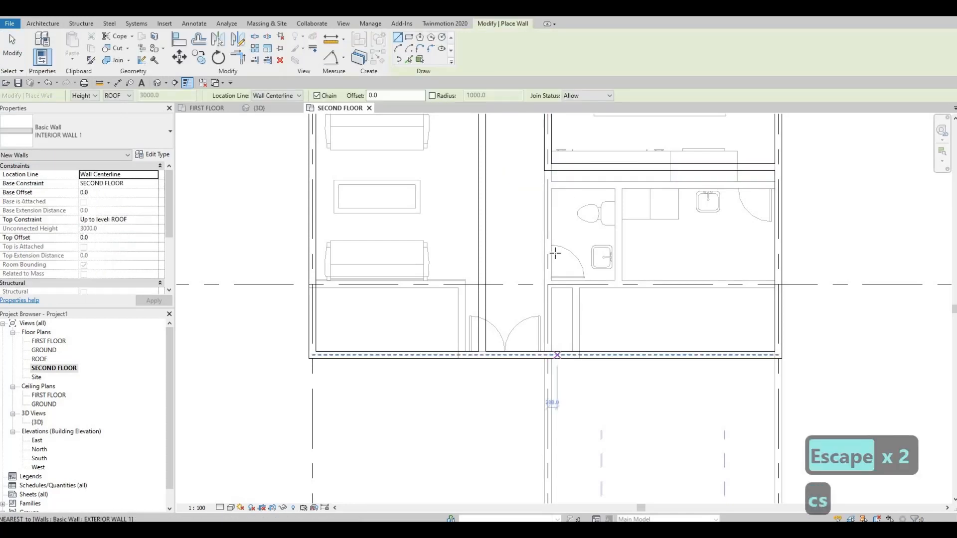
left_click(557, 355)
left_click(557, 237)
key("Escape")
key("Escape")
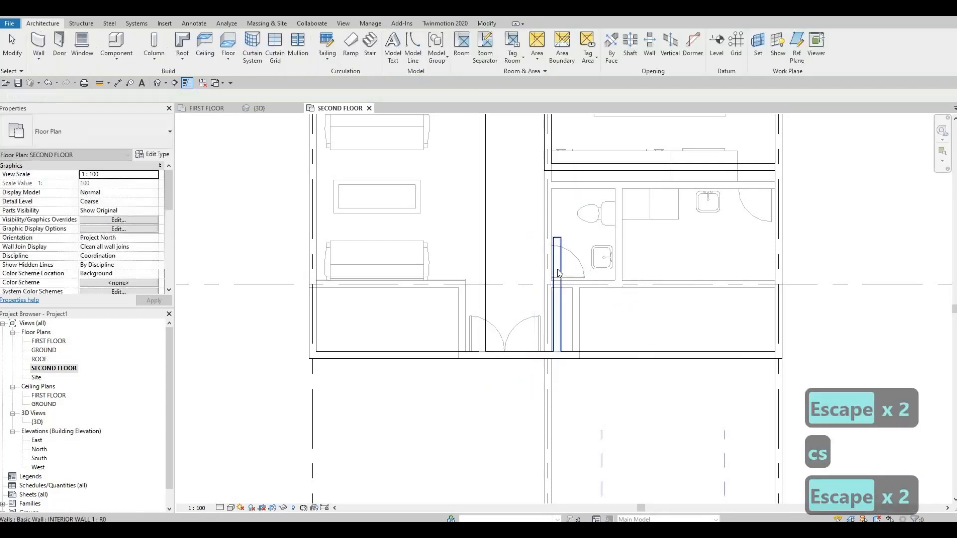
key("Escape")
Set the distance between the new interior wall near grid 2 and the long interior wall beside the sofas to 1500 mm
left_click(557, 273)
left_click(518, 380)
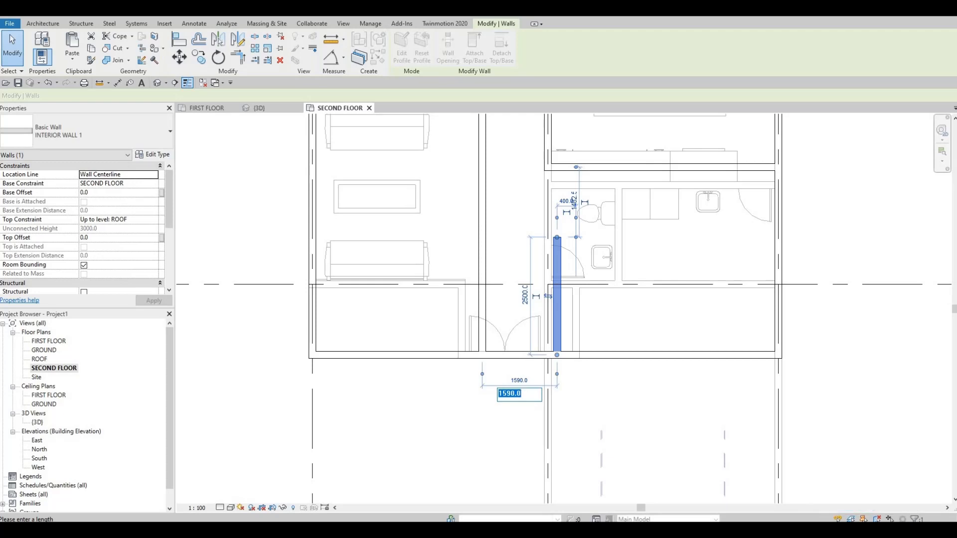
type("1500")
key("Return")
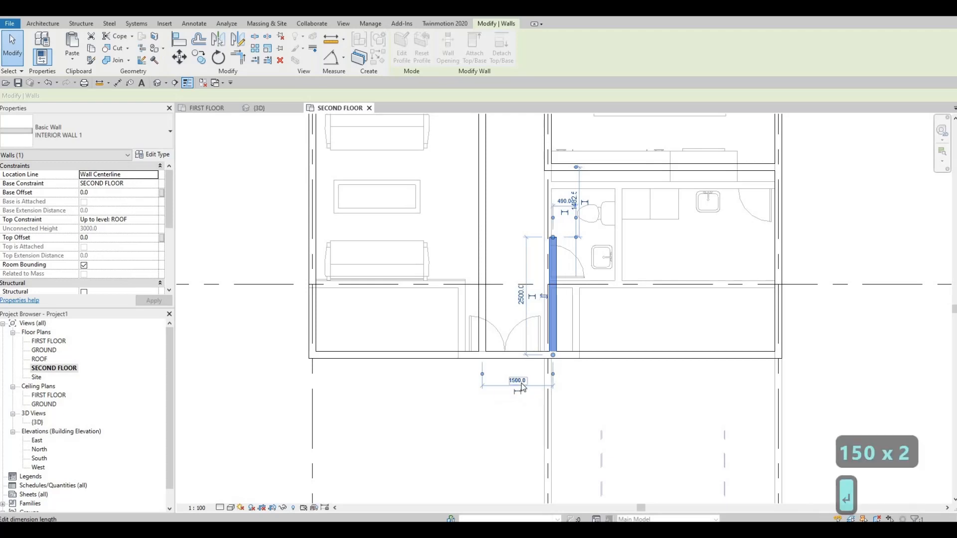
key("Escape")
key("Escape")
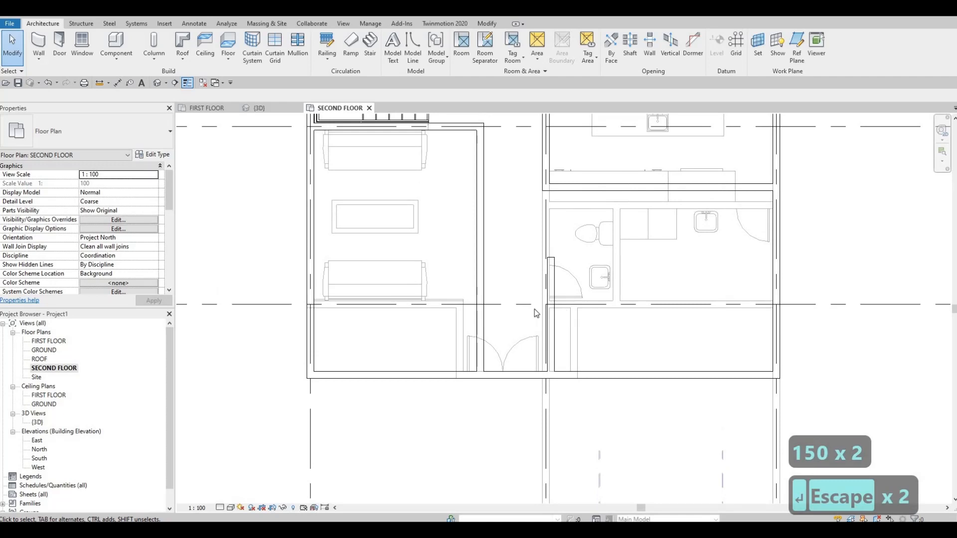
left_click(570, 188)
key("c")
key("s")
scroll(563, 237, "up", 1)
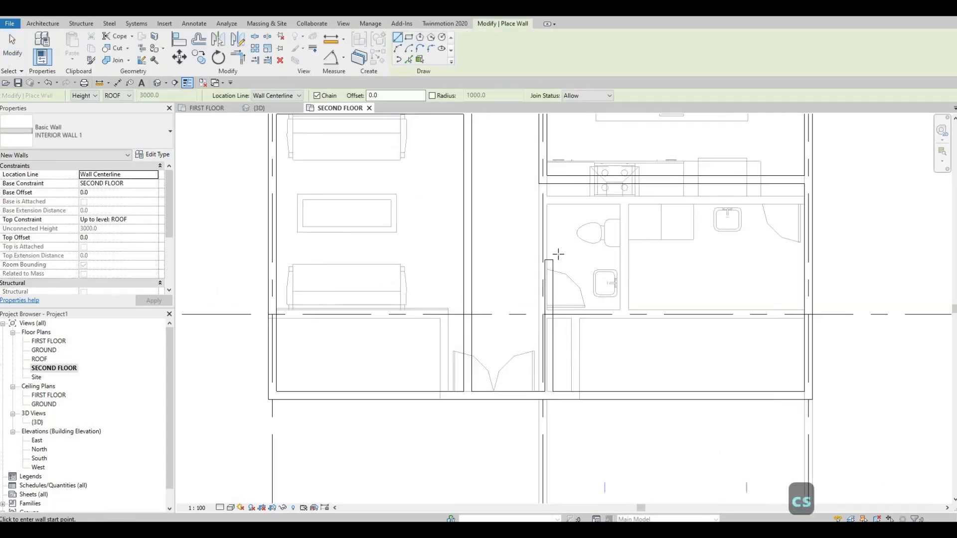
key("Escape")
key("Escape")
Set the spacing between the two interior walls on either side of the entrance doors to 1700 mm
left_click(508, 383)
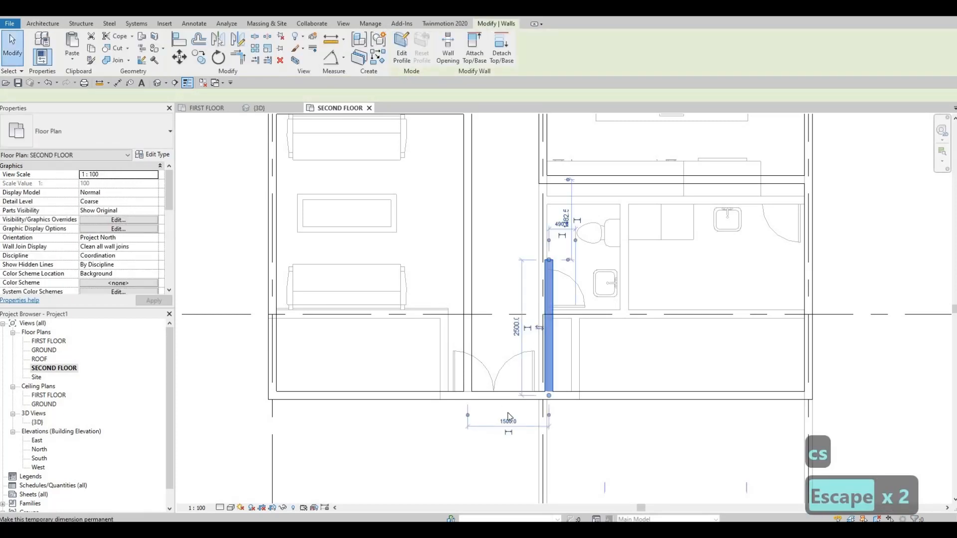
left_click(508, 422)
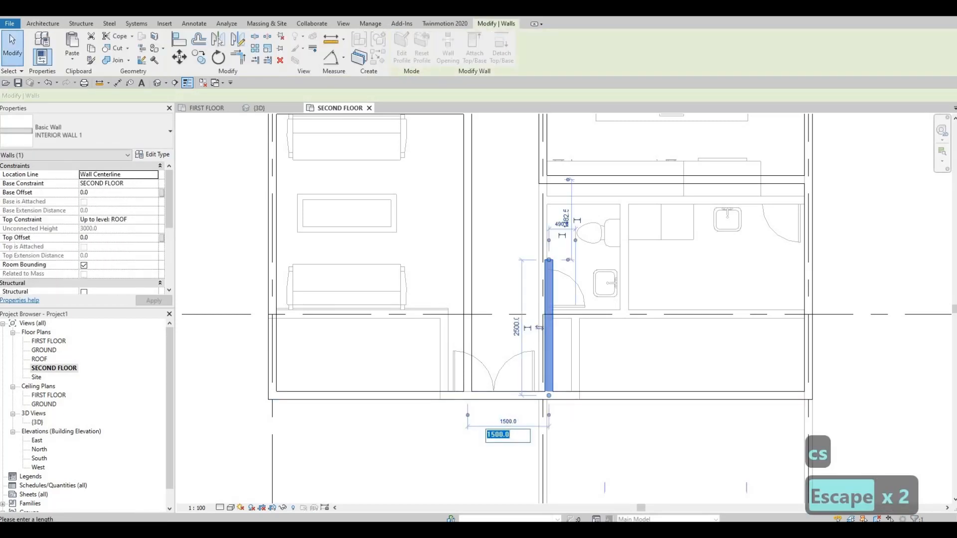
type("1700")
key("Return")
key("Escape")
key("Escape")
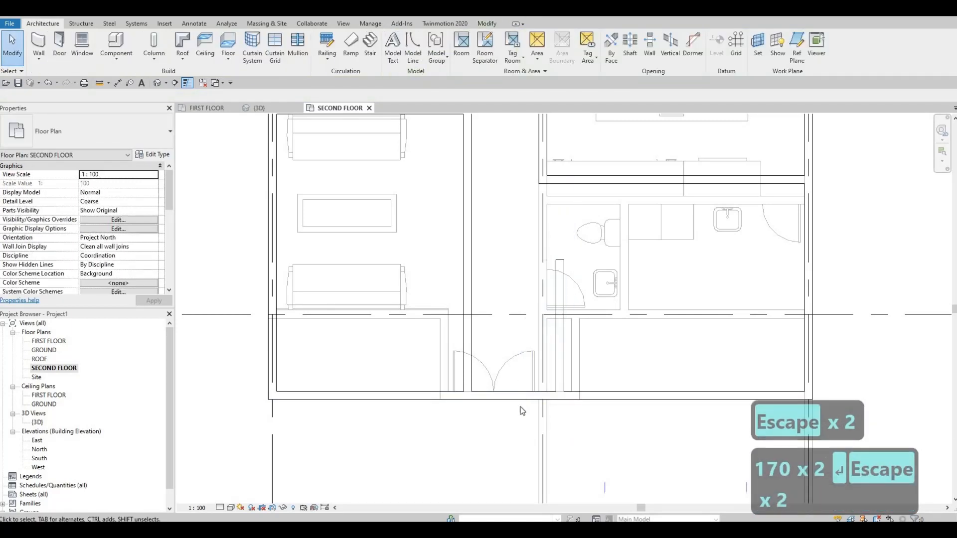
key("Escape")
Draw an INTERIOR WALL 1 wall connecting the long sofa-side wall to the free end of the short wall near grid 2
middle_click_drag(558, 336, 558, 361)
left_click(561, 331)
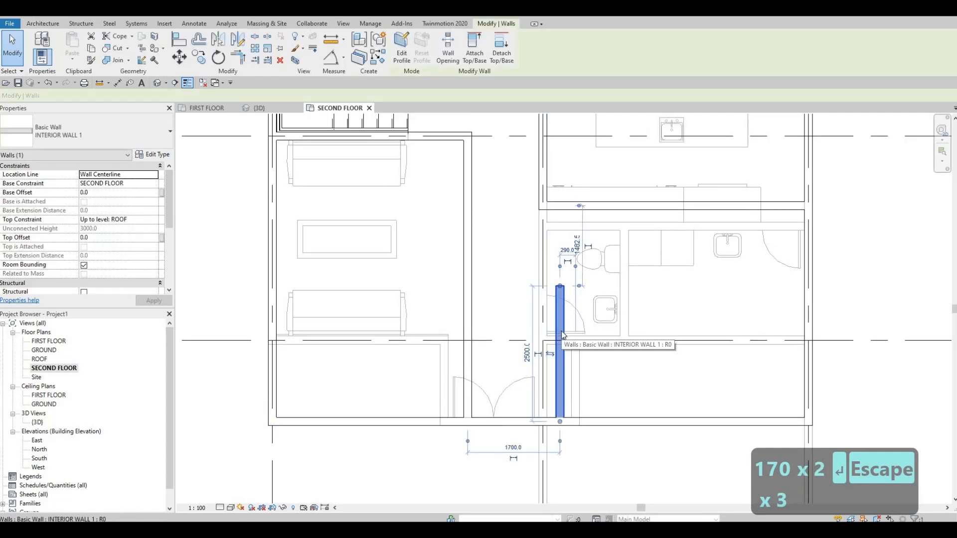
key("c")
key("s")
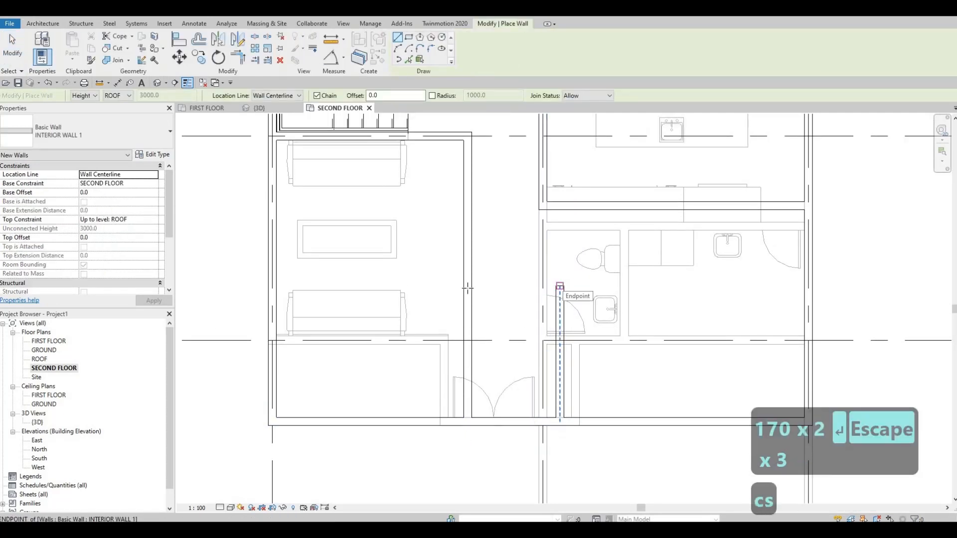
left_click(467, 287)
left_click(560, 285)
key("Escape")
key("Escape")
key("Escape")
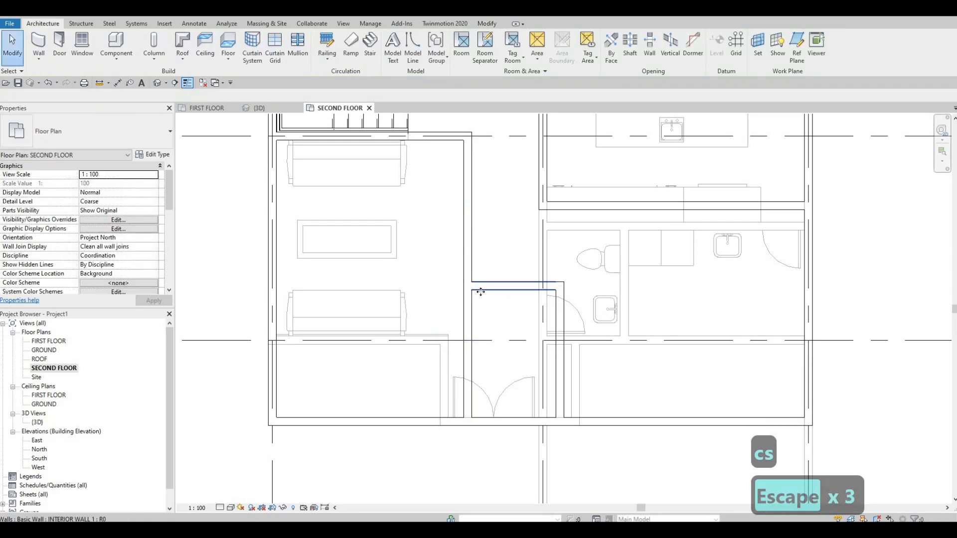
Set the distance from the front exterior wall to the interior wall crossing the entrance area to 3000 mm
left_click(481, 292)
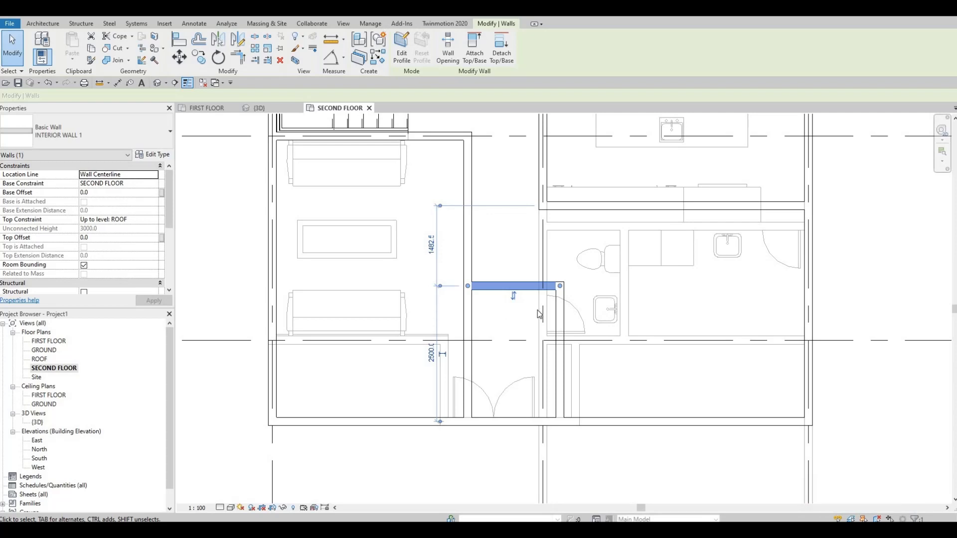
left_click(429, 368)
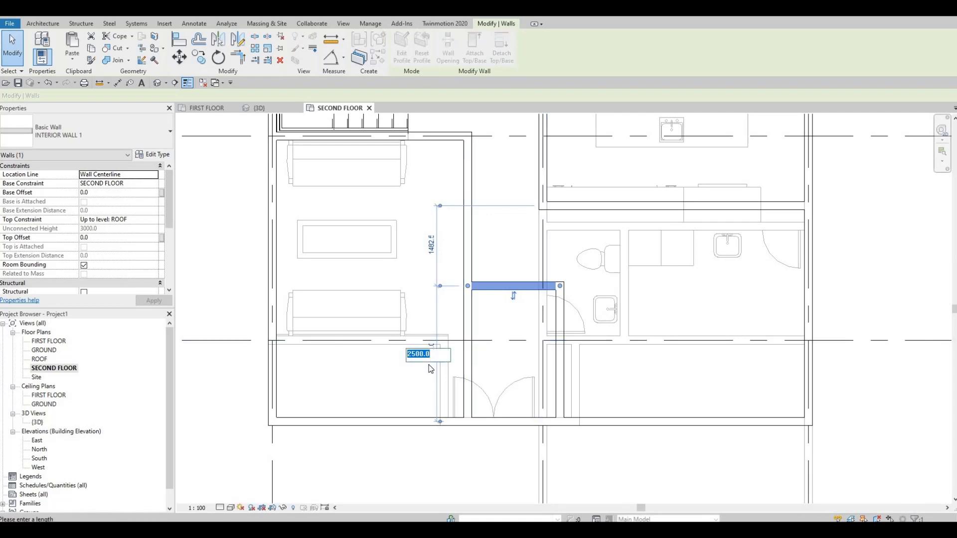
type("300")
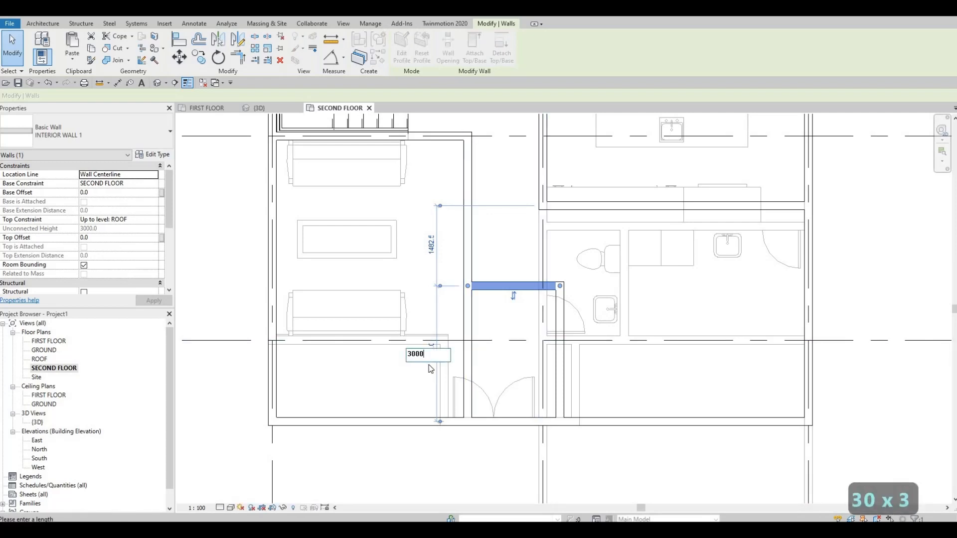
type("0")
key("Return")
key("Escape")
key("Escape")
Extend the end of the interior wall on grid 2 until it meets the wall crossing the entrance area
middle_click_drag(546, 216, 543, 249)
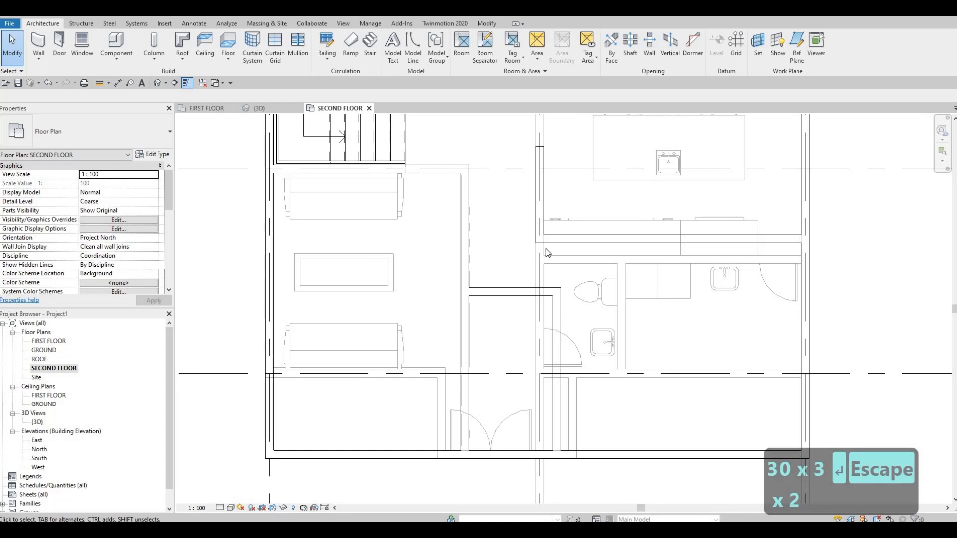
scroll(545, 248, "up", 3)
left_click(537, 238)
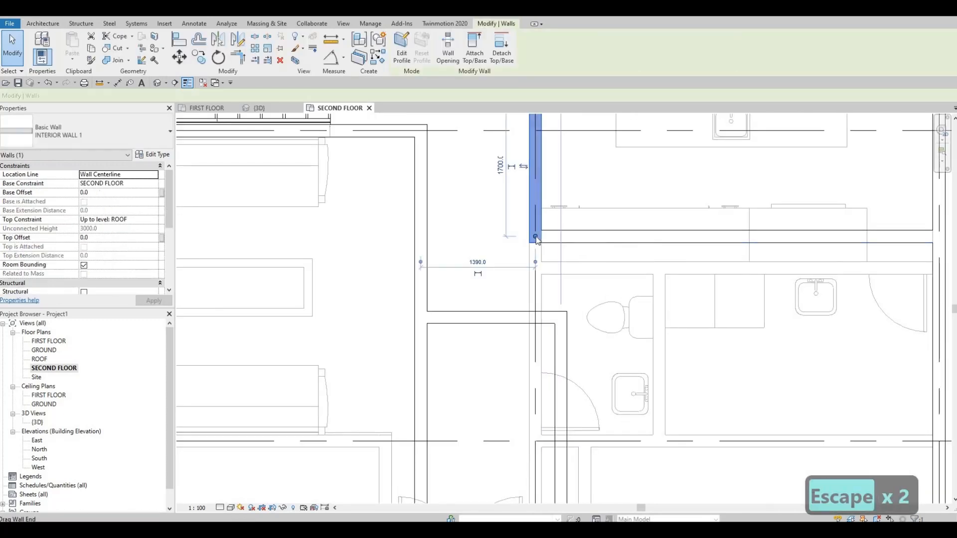
left_click_drag(536, 239, 535, 317)
key("Escape")
scroll(533, 299, "up", 1)
middle_click_drag(531, 300, 526, 226)
scroll(523, 226, "down", 4)
scroll(533, 226, "up", 2)
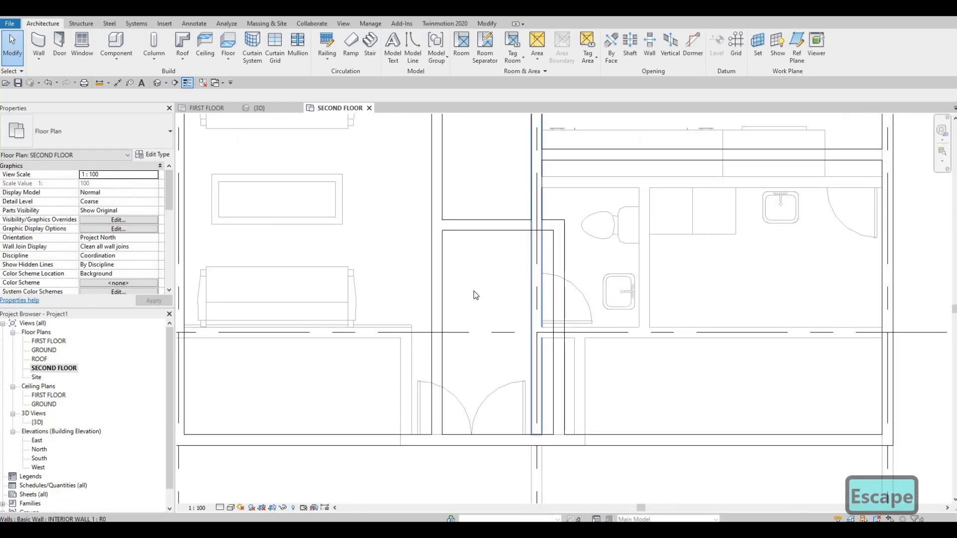
scroll(523, 291, "down", 1)
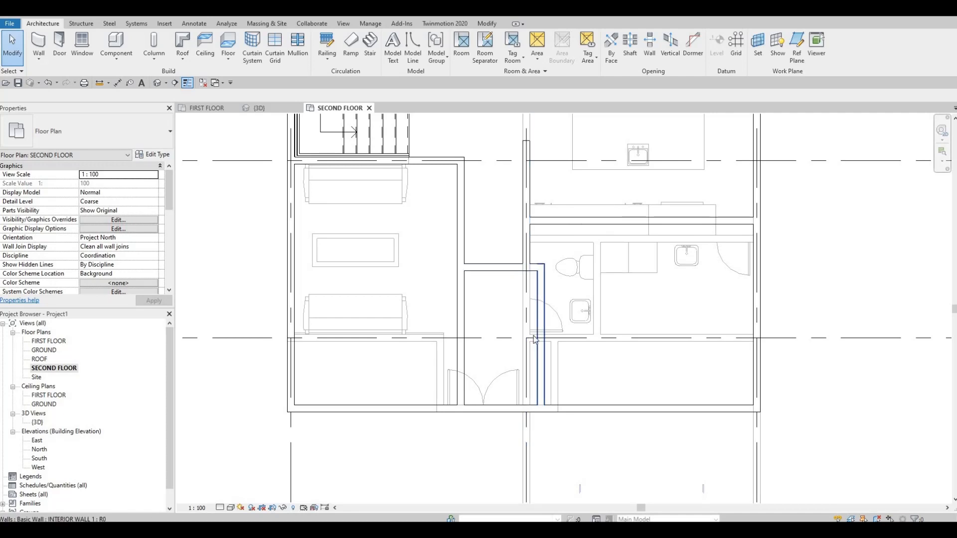
middle_click_drag(525, 371, 520, 340)
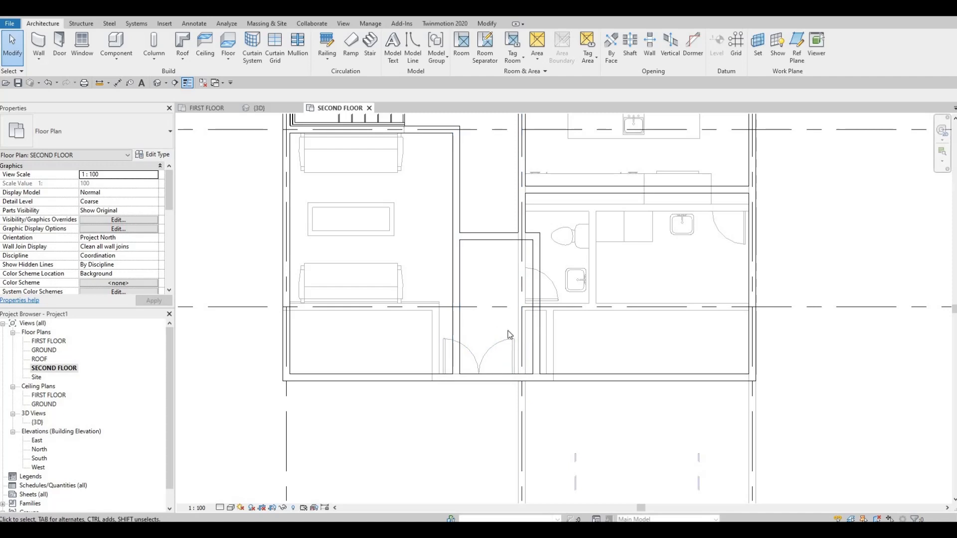
middle_click_drag(528, 343, 510, 312)
middle_click_drag(545, 273, 548, 303)
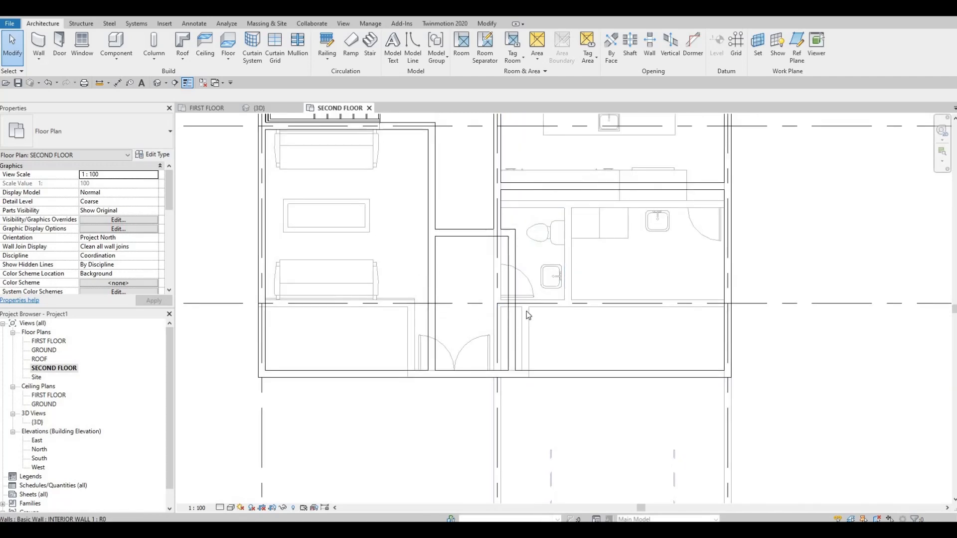
middle_click_drag(503, 255, 473, 298)
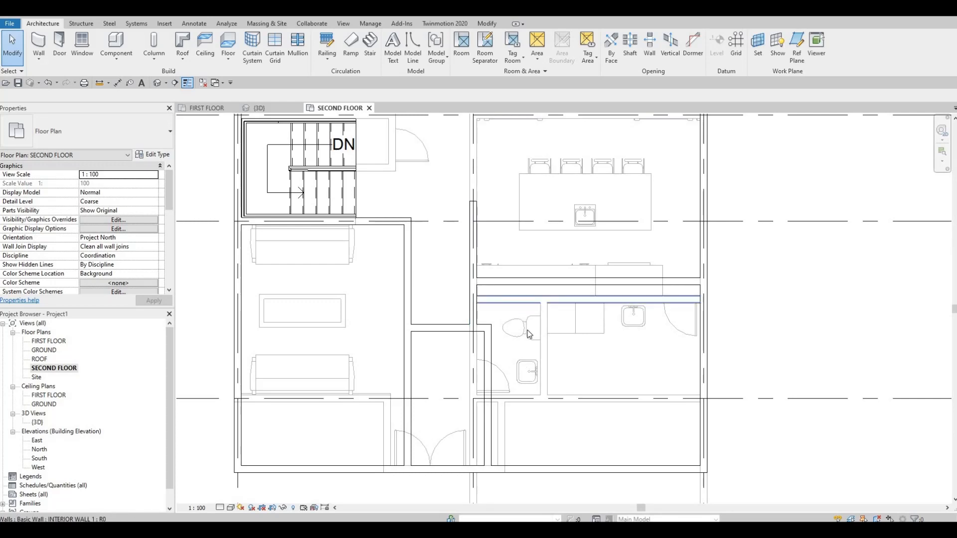
Draw a short INTERIOR WALL 1 wall about 1130 mm long from the sofa-room wall along the open end of the stair's lower flight
middle_click_drag(532, 305, 534, 346)
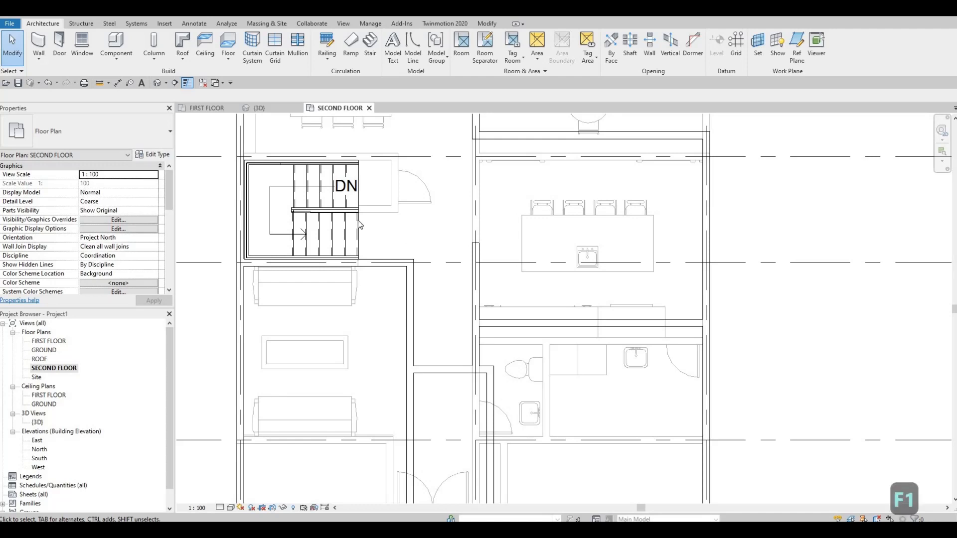
scroll(358, 220, "up", 3)
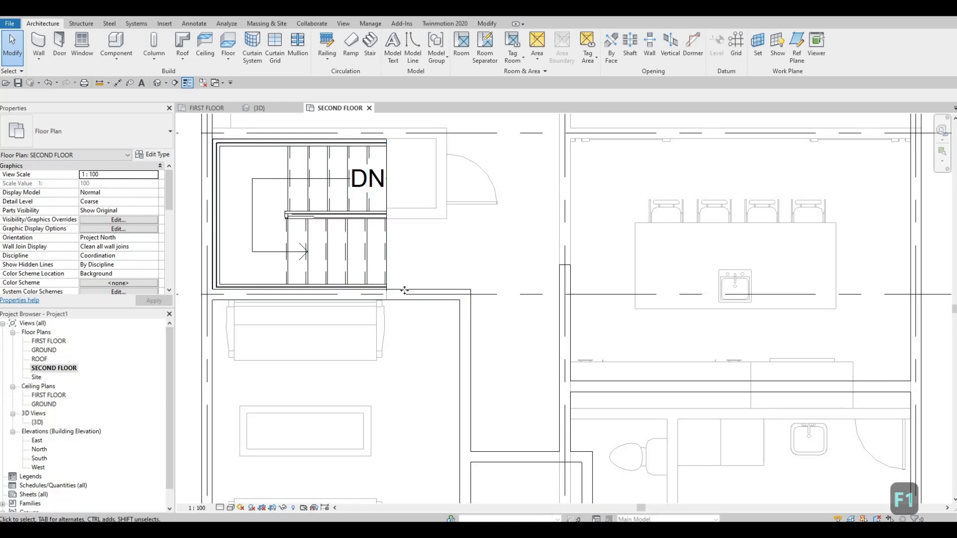
left_click(404, 291)
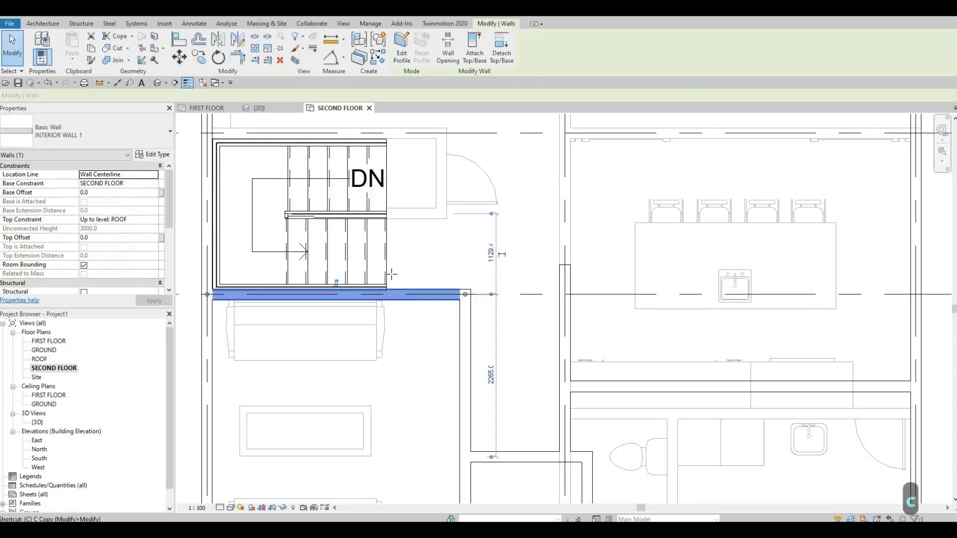
key("c")
key("s")
scroll(393, 296, "up", 2)
left_click(394, 296)
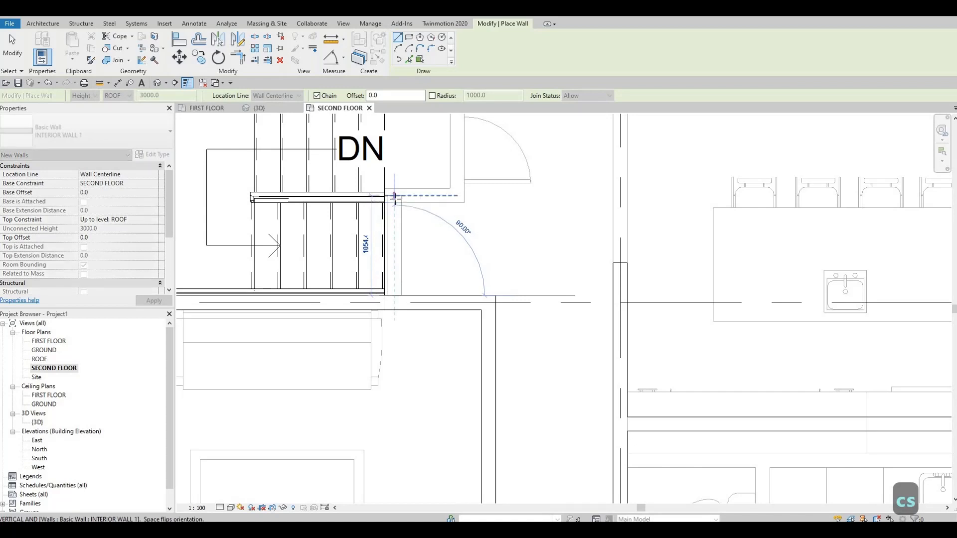
key("Escape")
key("Escape")
middle_click_drag(319, 244, 427, 289)
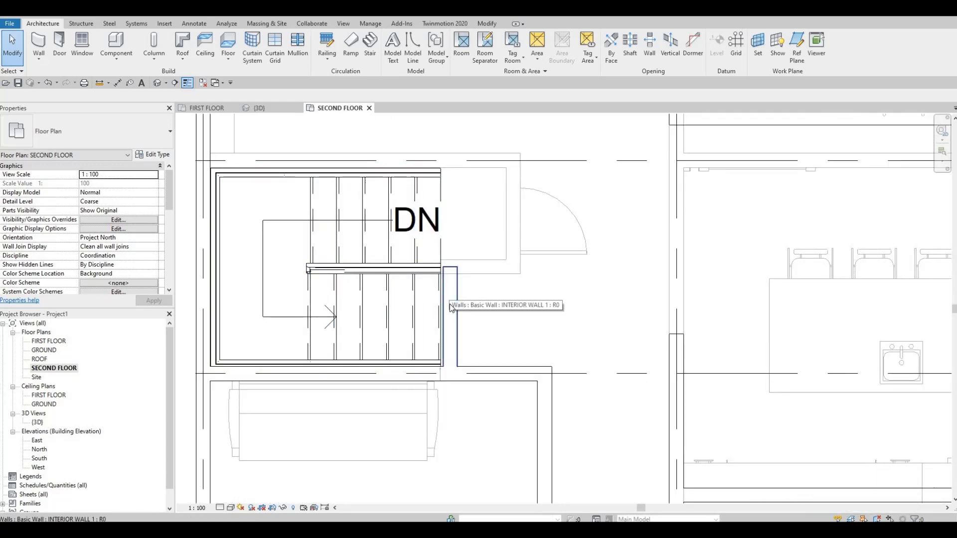
Draw an INTERIOR WALL 1 wall along grid B from the exterior wall to the open edge of the stair
scroll(444, 294, "down", 1)
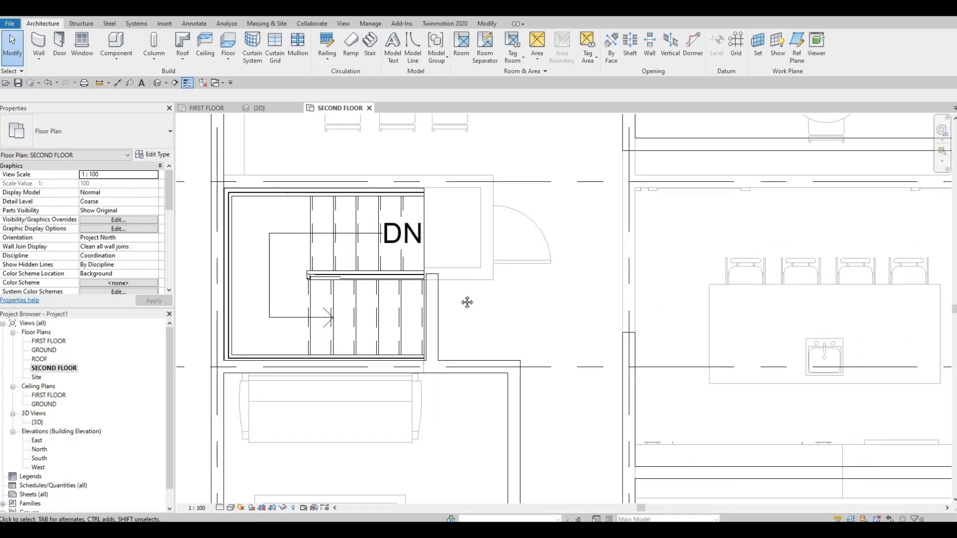
middle_click_drag(434, 300, 434, 331)
left_click(435, 335)
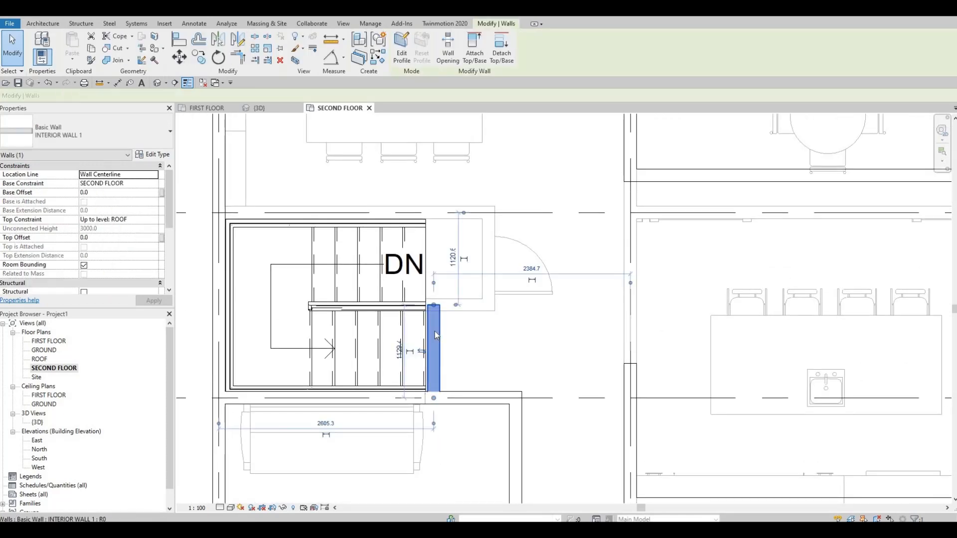
key("w")
key("a")
scroll(239, 221, "up", 1)
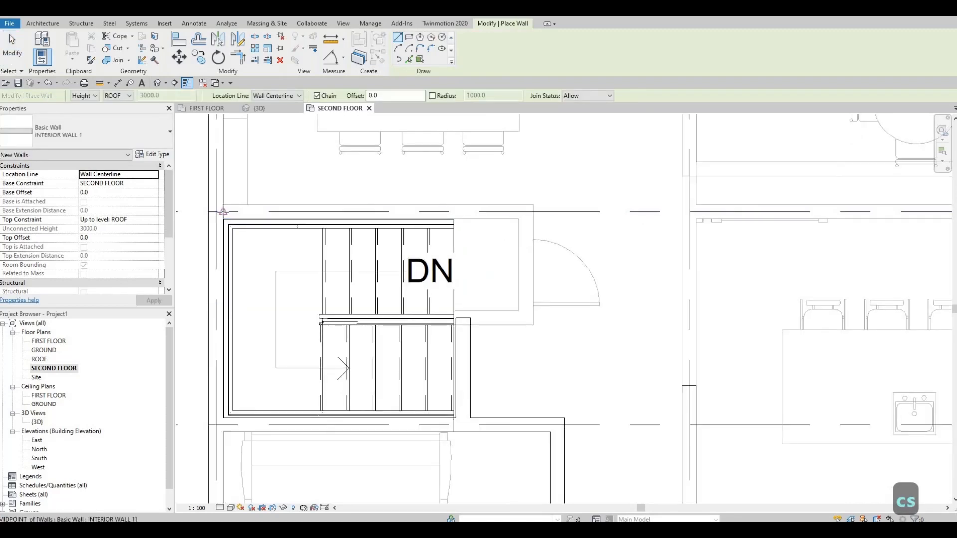
left_click(223, 211)
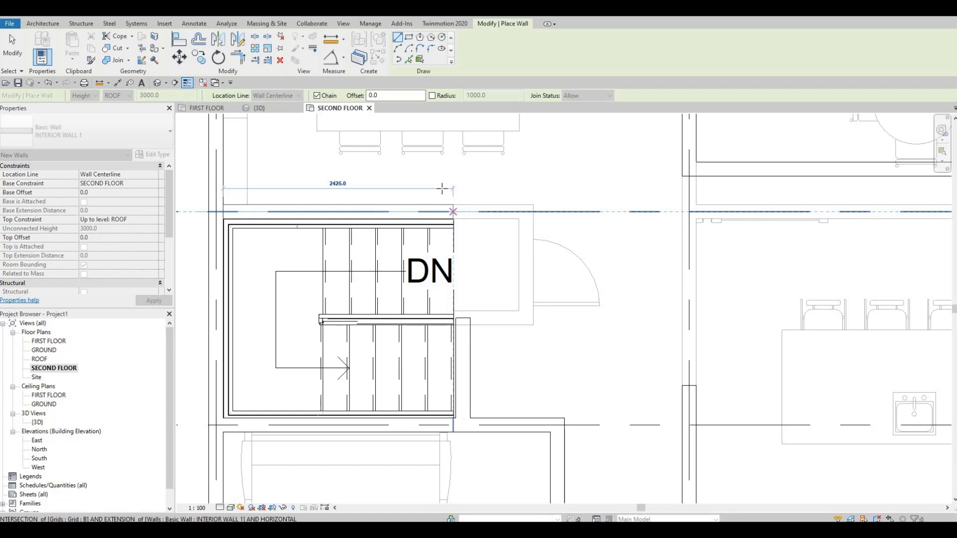
left_click(442, 188)
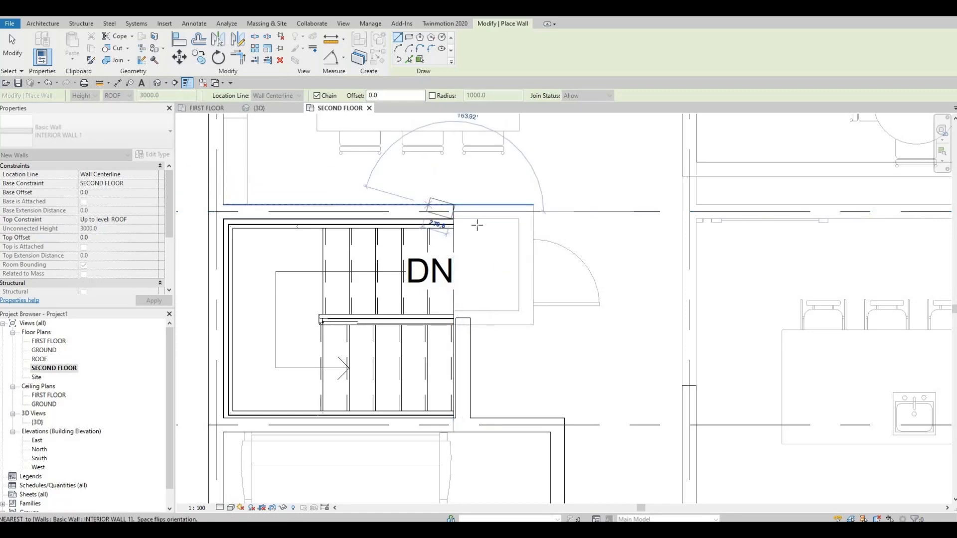
scroll(448, 219, "down", 2)
key("Escape")
key("Escape")
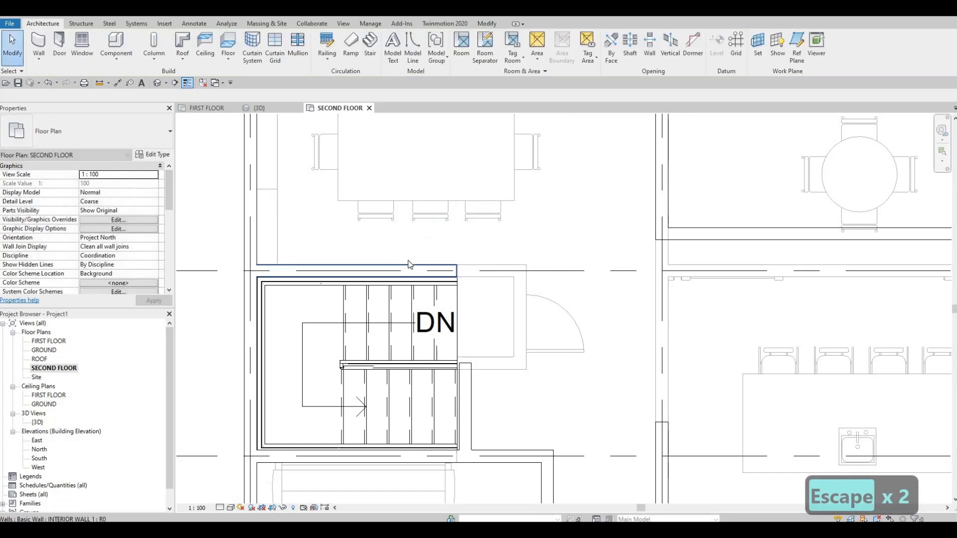
Set the length of the interior wall along grid B beside the stair to 2600 mm
left_click(382, 268)
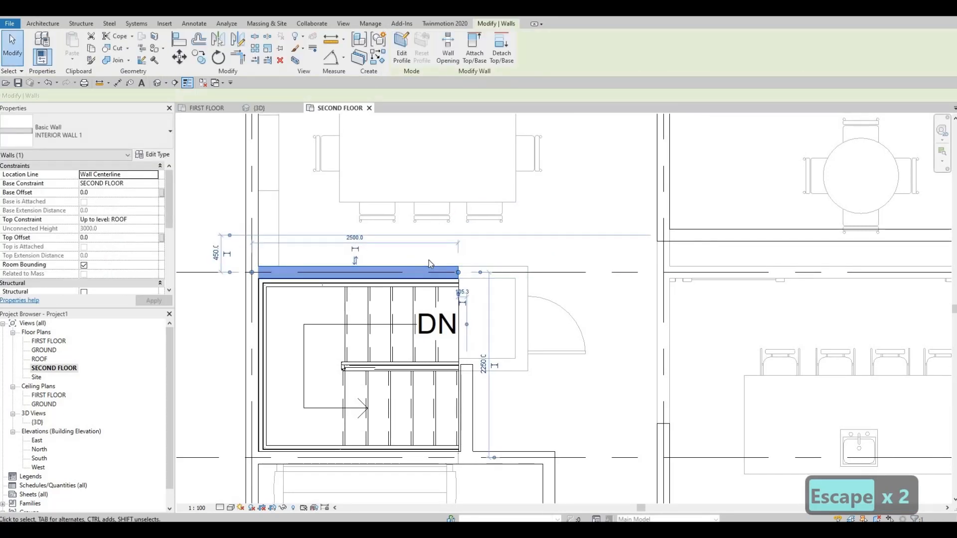
left_click(364, 253)
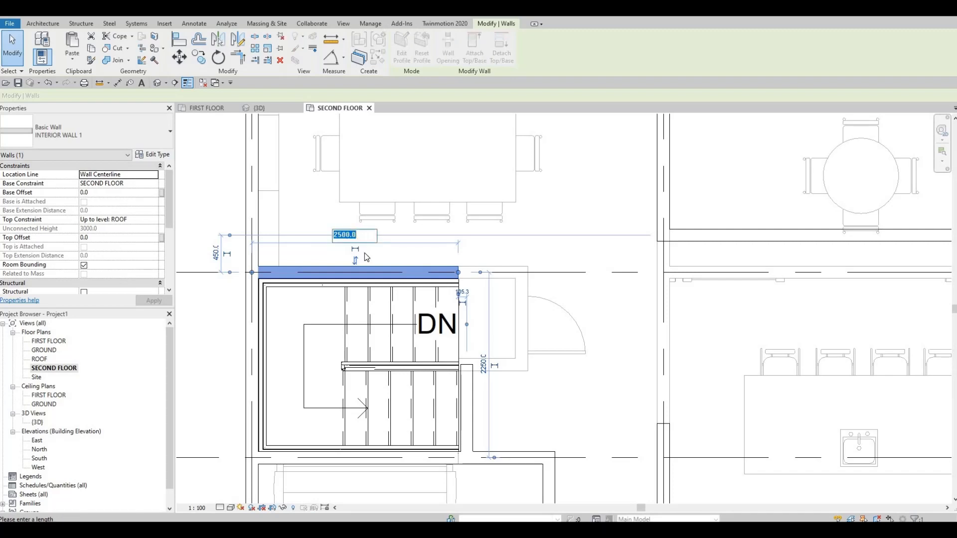
type("2600")
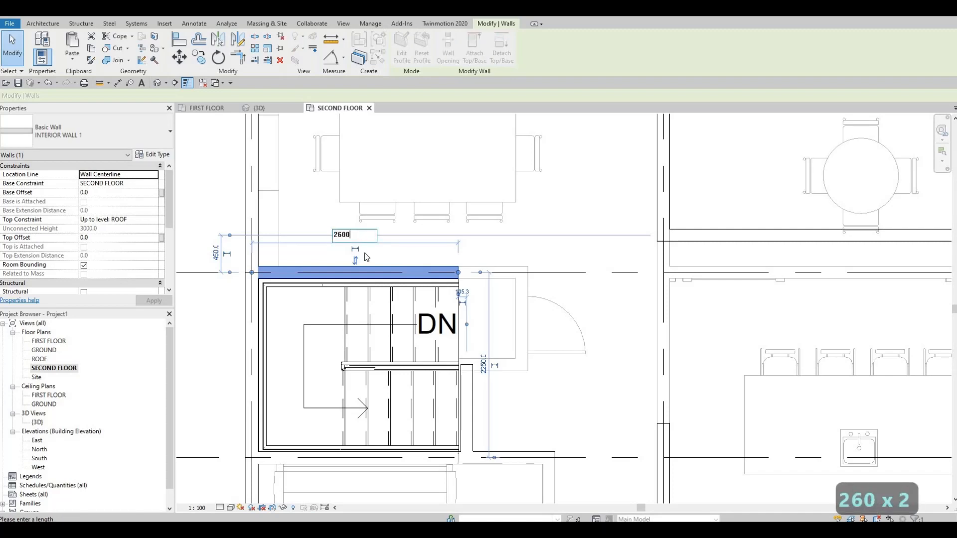
key("Return")
key("Escape")
key("Escape")
key("Escape")
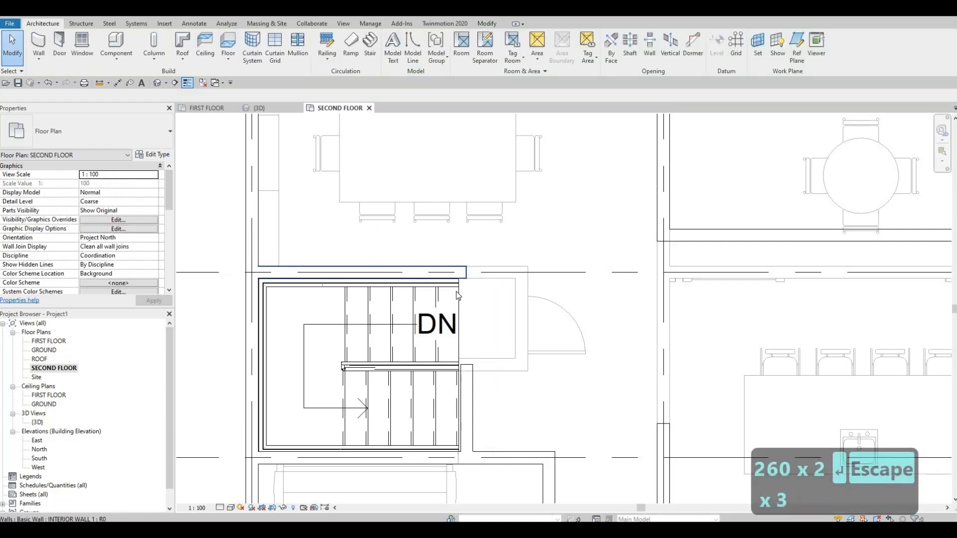
left_click(472, 369)
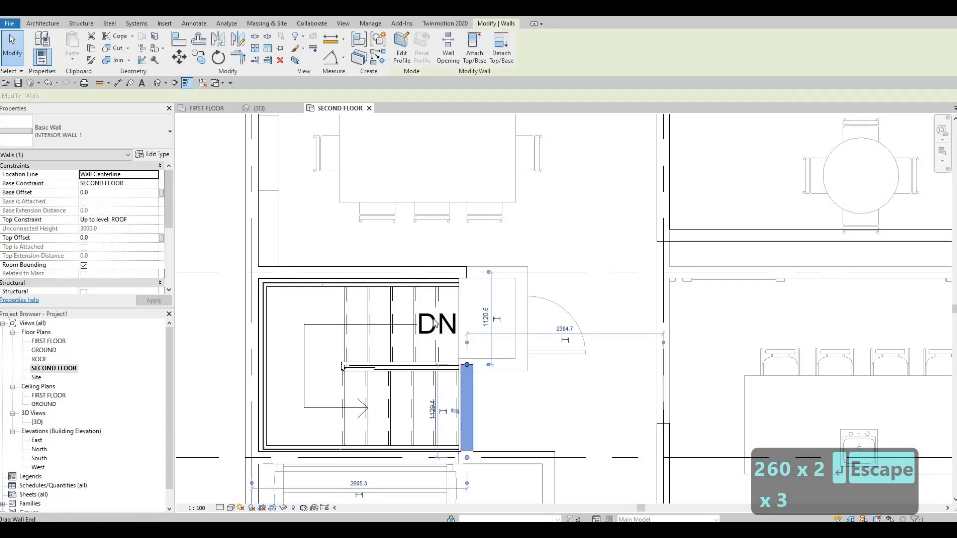
key("c")
key("s")
left_click(466, 272)
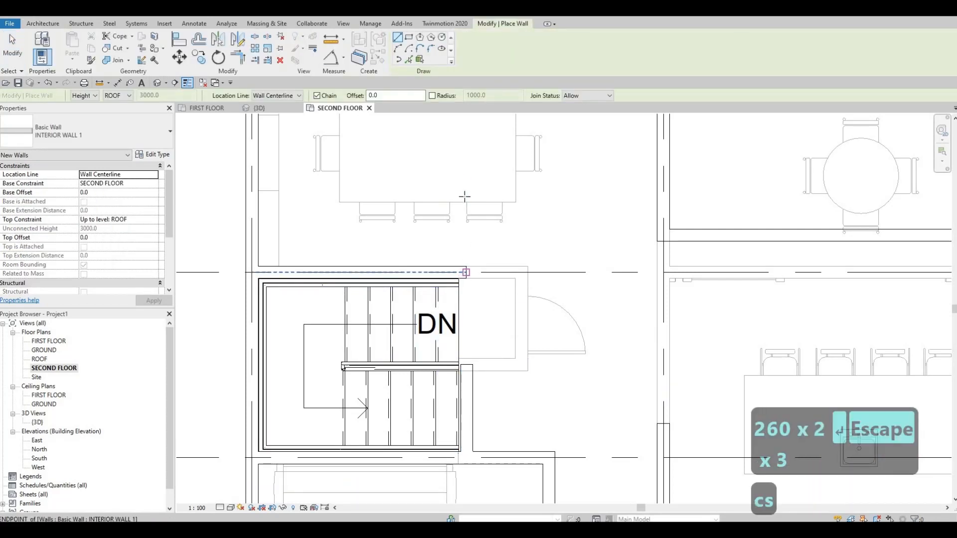
middle_click_drag(479, 222, 480, 265)
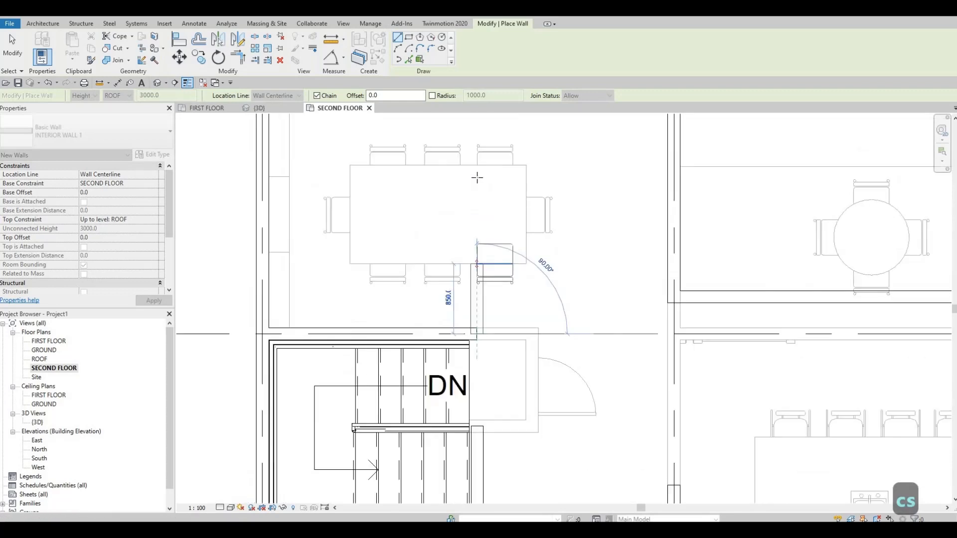
type("1500")
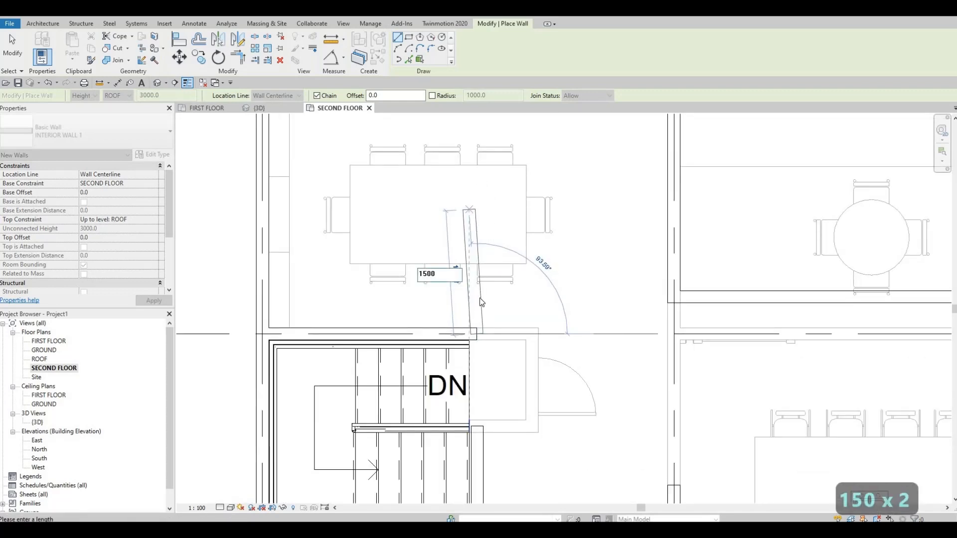
key("Escape")
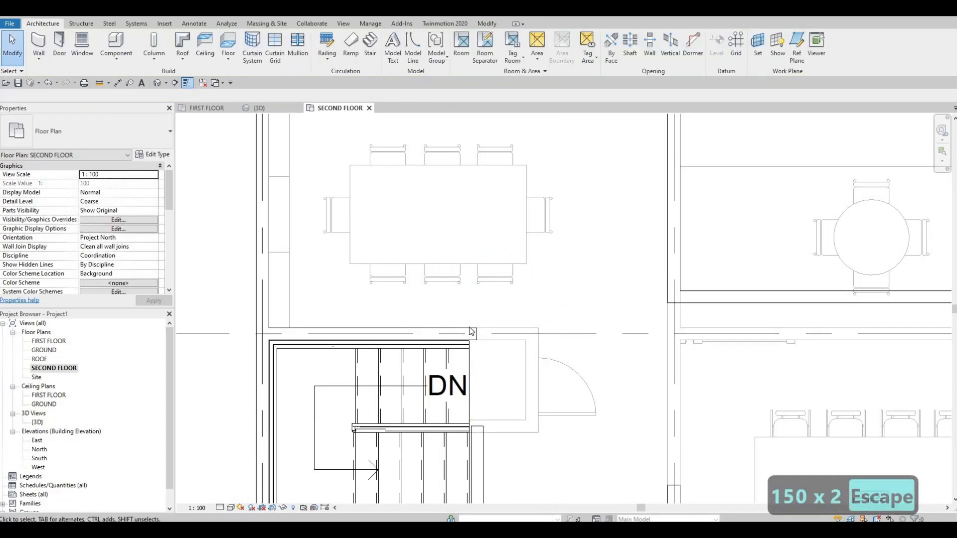
key("c")
key("m")
key("Escape")
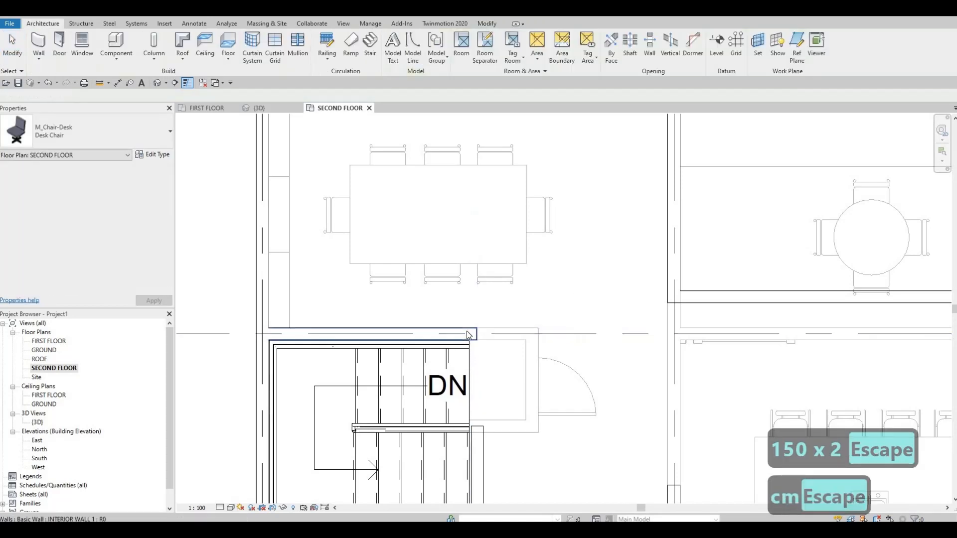
key("Escape")
Draw a 1500 mm INTERIOR WALL 1 wall from the free end of the grid B wall into the dining area, continuing it perpendicularly to the exterior wall
left_click(468, 335)
key("c")
key("s")
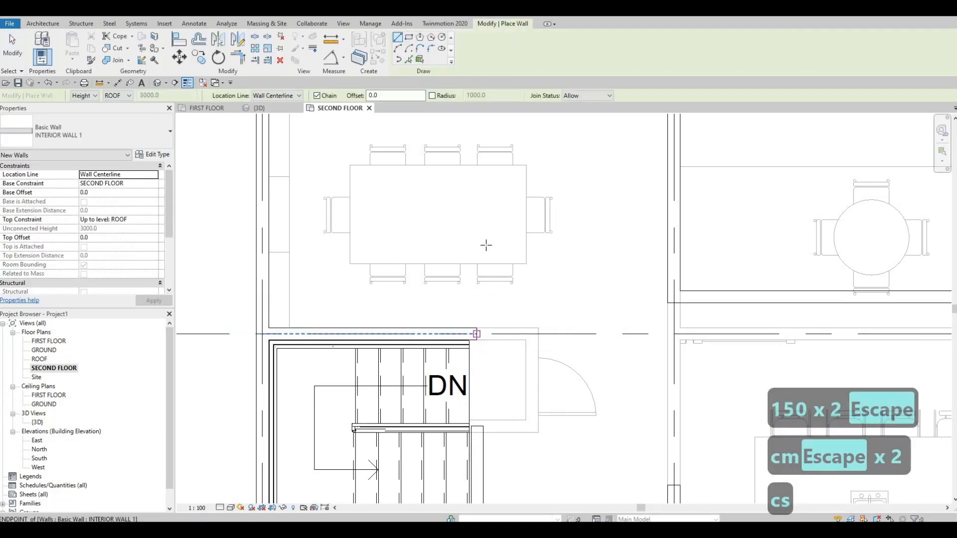
left_click(476, 334)
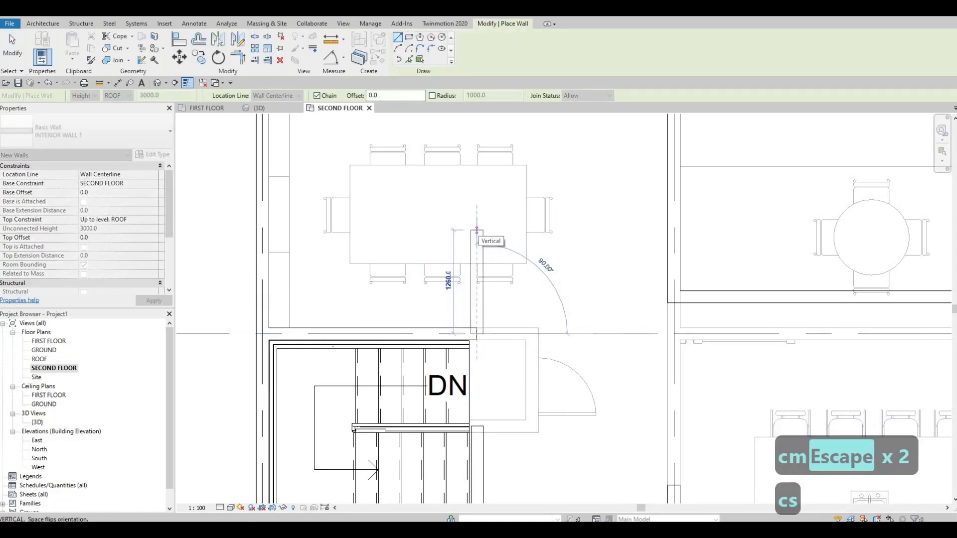
type("1500")
key("Return")
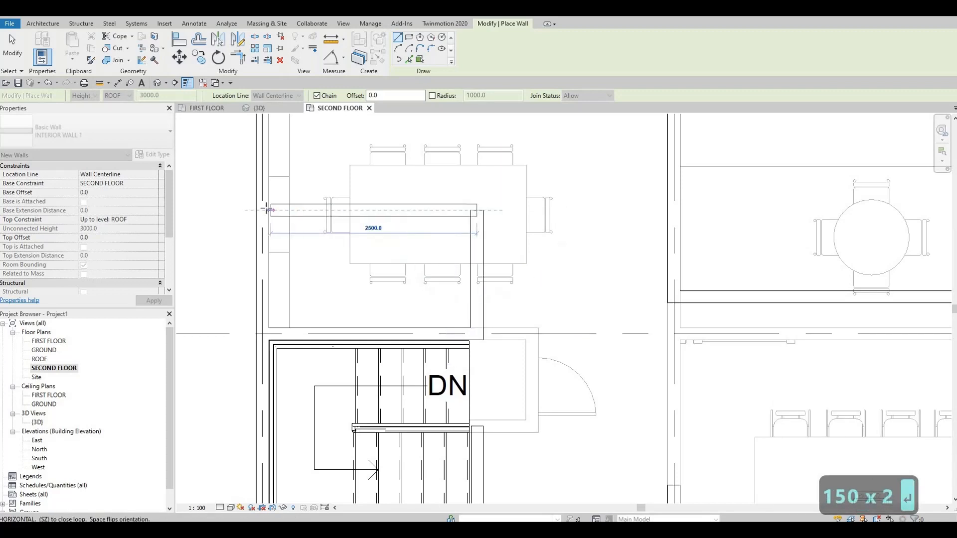
left_click(471, 227)
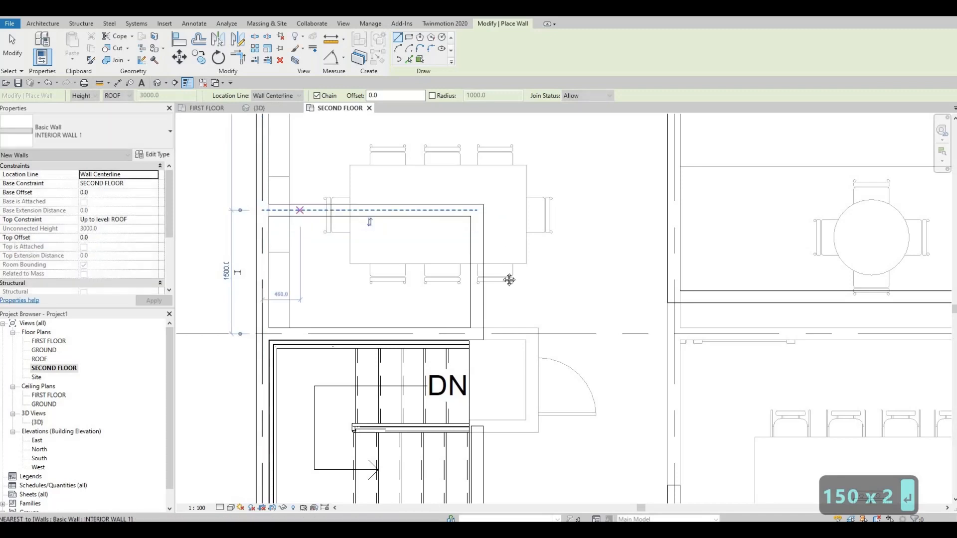
Draw an 1800 mm horizontal INTERIOR WALL 1 wall crossing the exterior wall between the dining table and the round table
key("Escape")
scroll(508, 278, "down", 2)
middle_click_drag(495, 281, 508, 300)
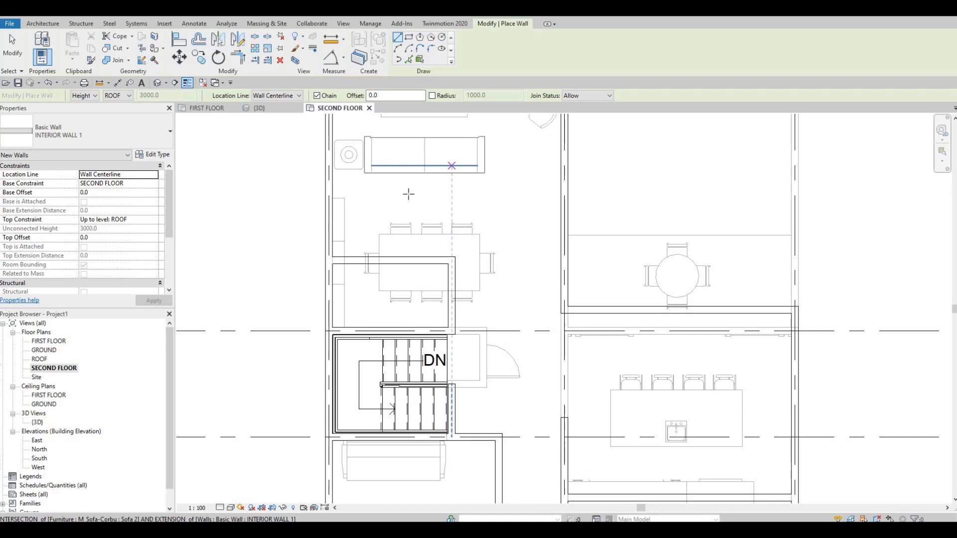
key("Escape")
key("Escape")
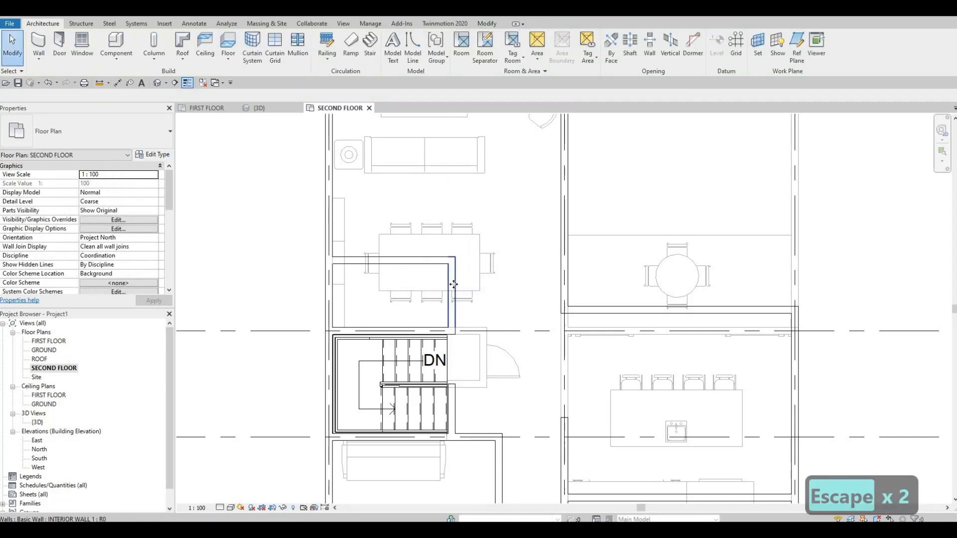
key("c")
key("s")
scroll(509, 243, "up", 1)
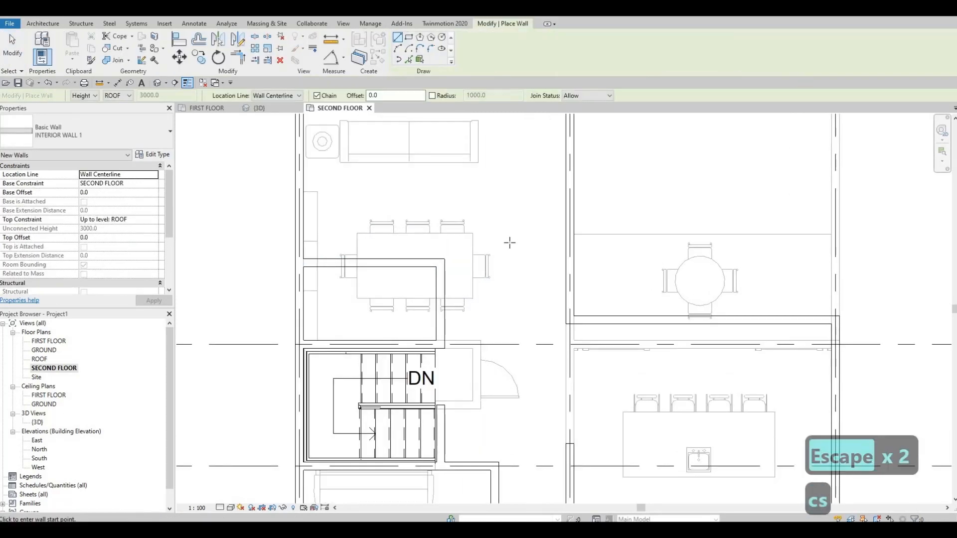
left_click(509, 243)
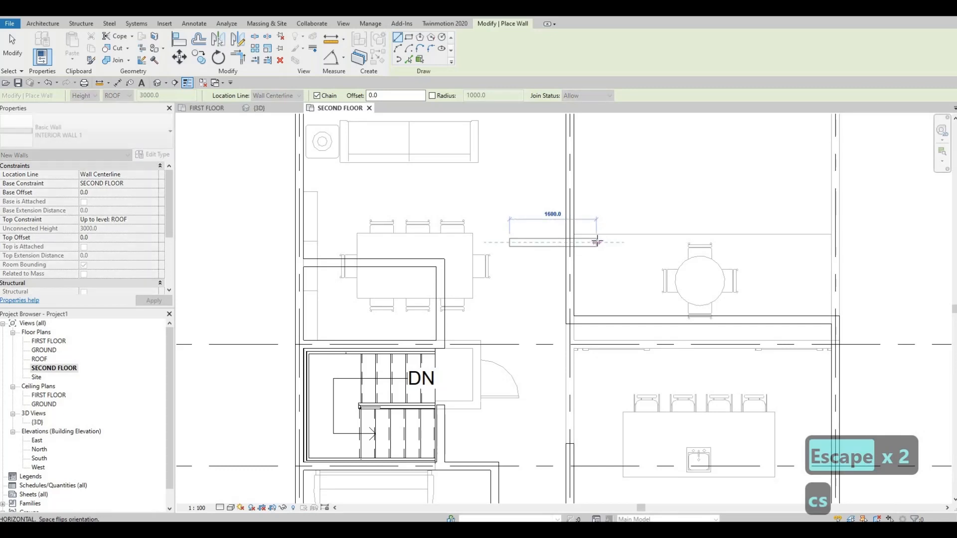
type("1800")
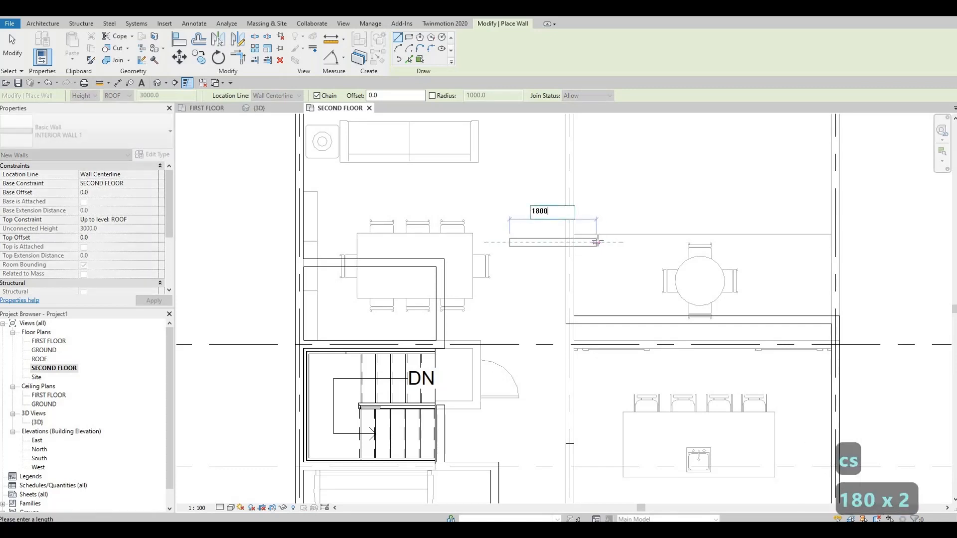
key("Return")
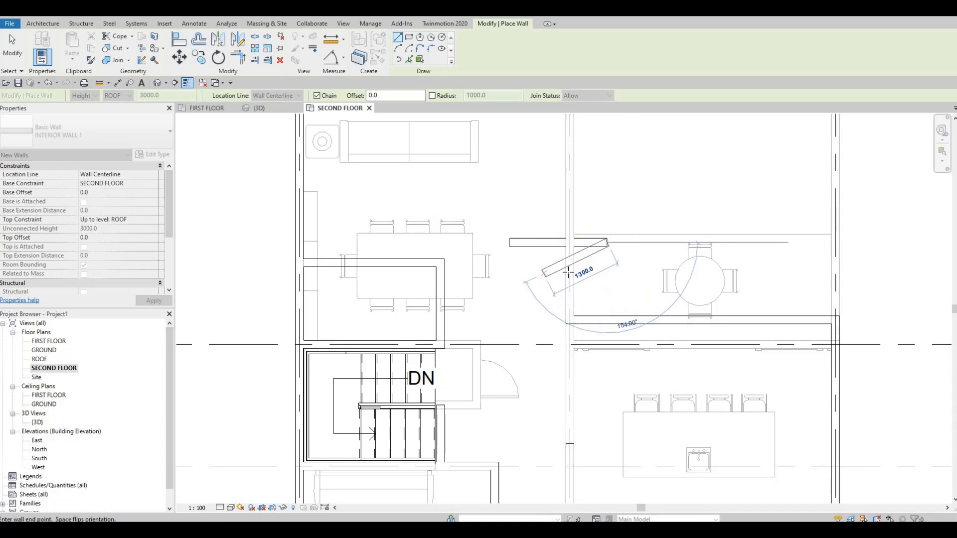
key("Escape")
key("Escape")
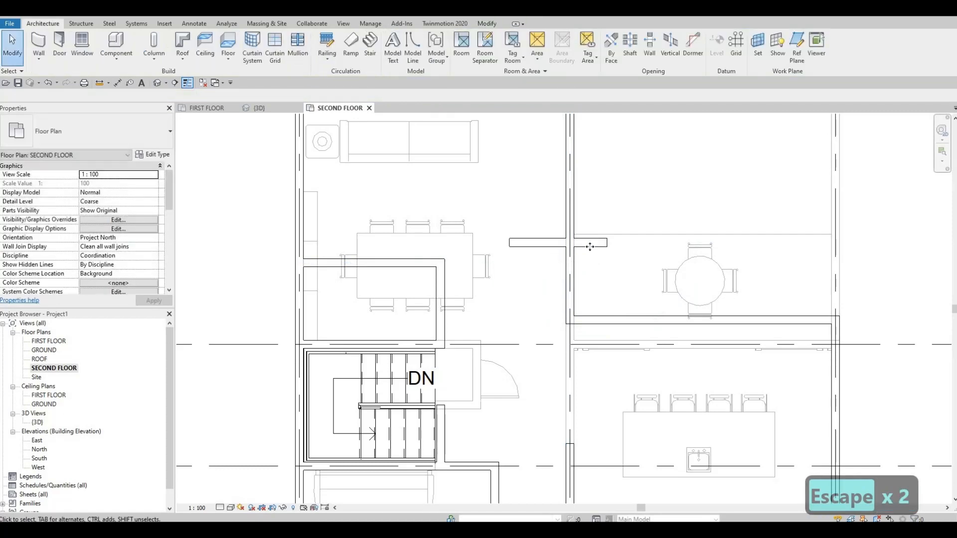
Draw a 2700 mm INTERIOR WALL 1 wall from the 1800 mm wall's round-table end, perpendicular to it towards the kitchen
left_click(588, 243)
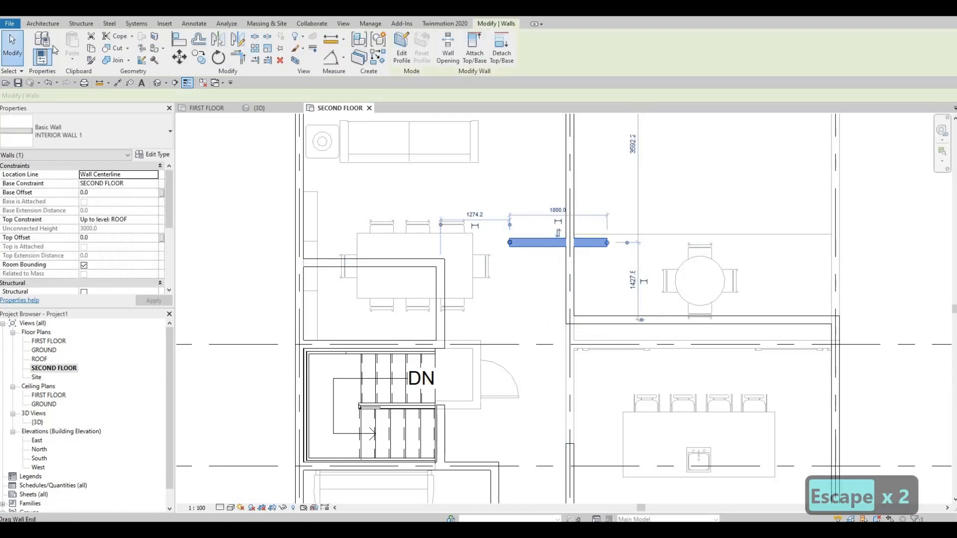
key("Escape")
left_click(538, 244)
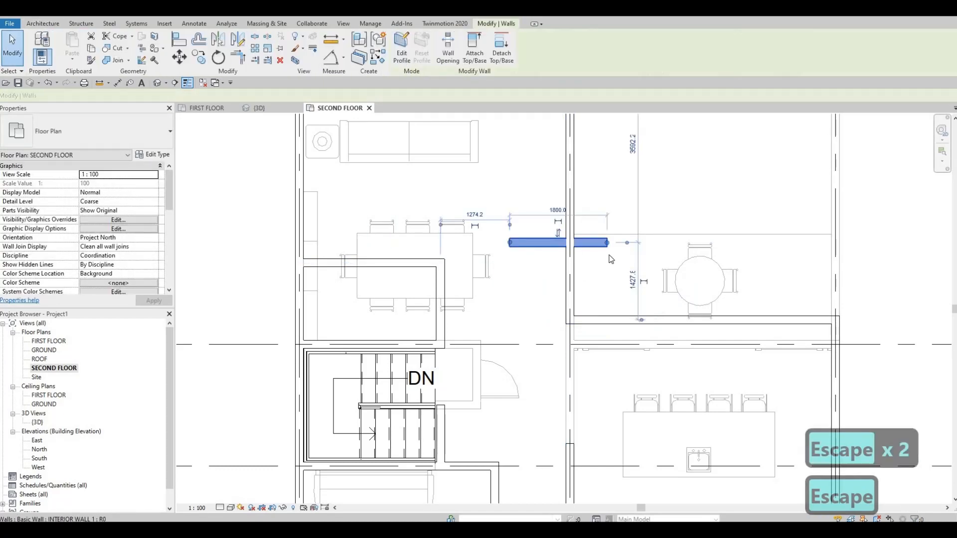
key("c")
key("s")
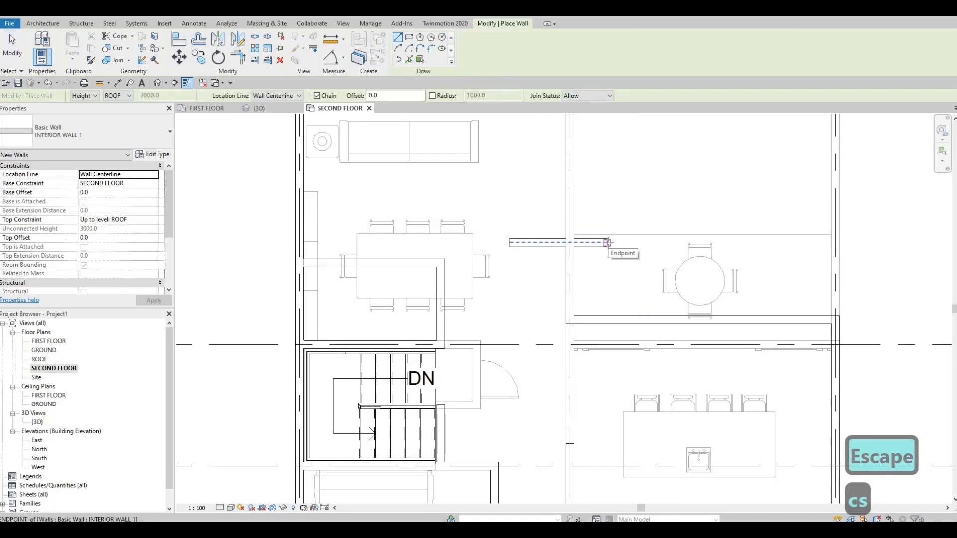
left_click(607, 243)
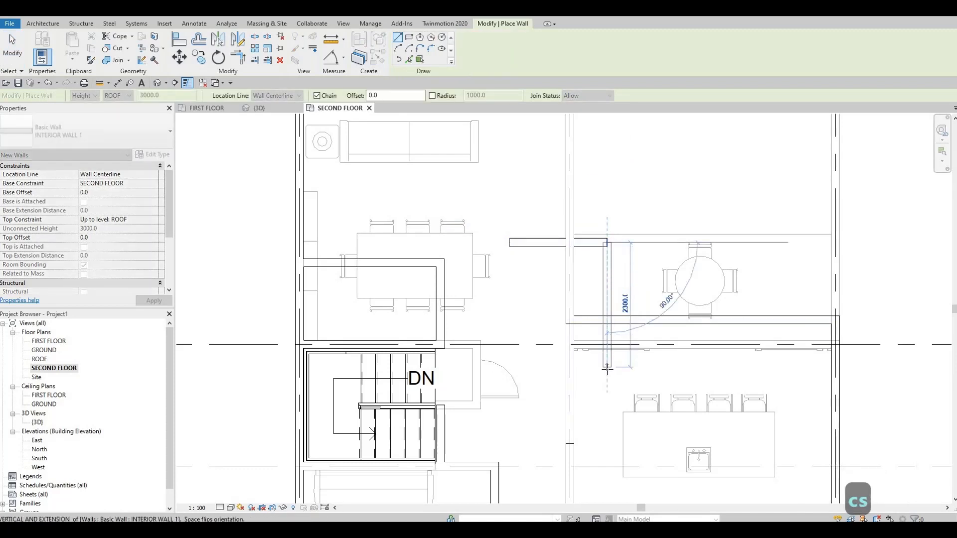
type("27")
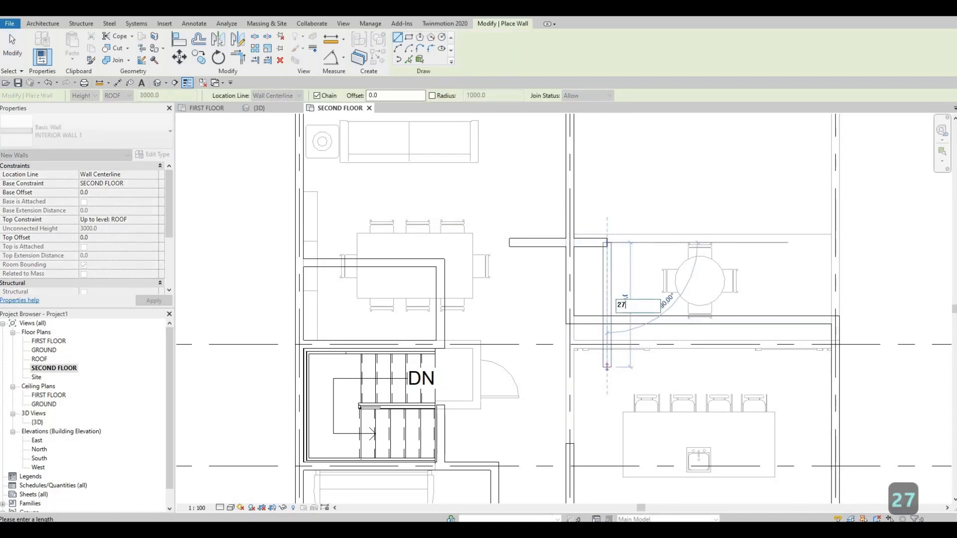
type("00")
key("Return")
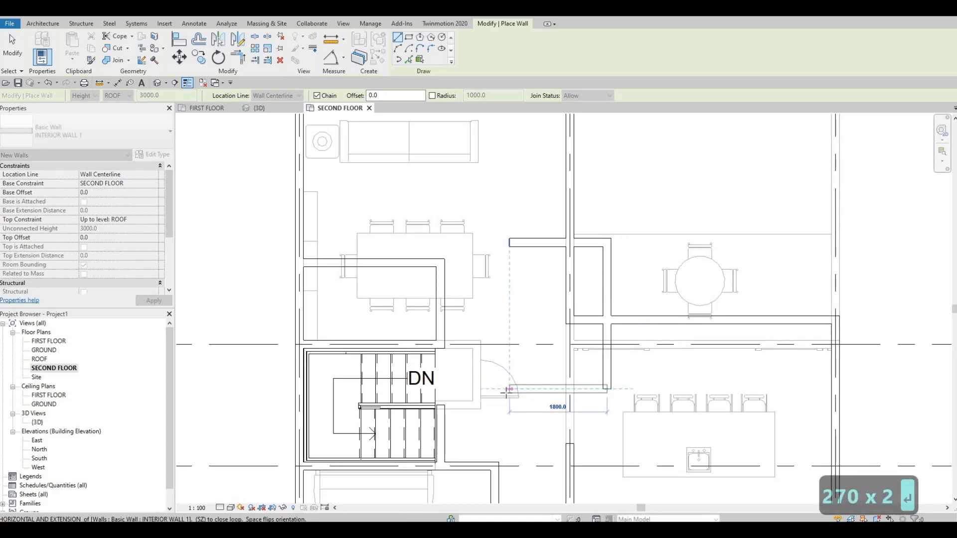
Close the rectangular room with an 1800 mm wall back towards the stair and a wall up to the first wall's free end
left_click(508, 389)
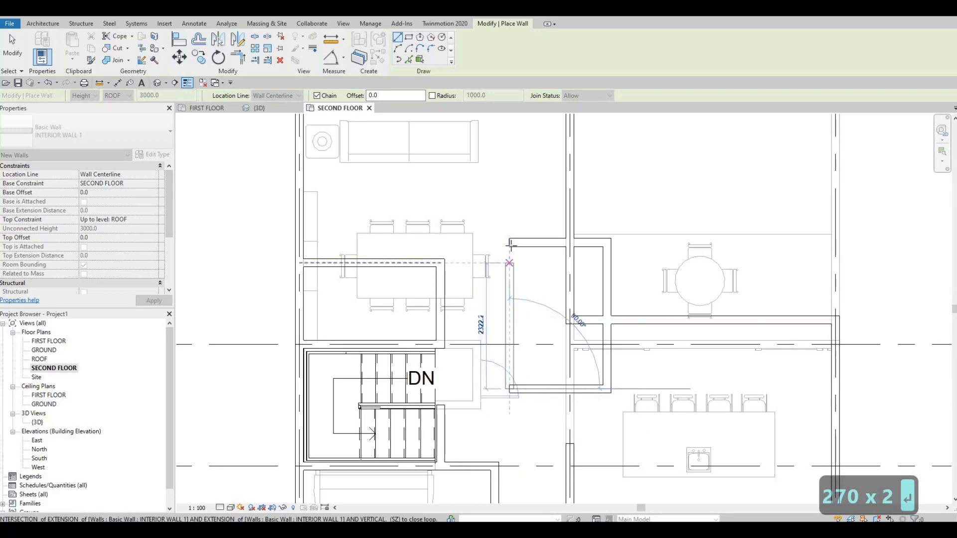
left_click(559, 338)
key("Escape")
key("Escape")
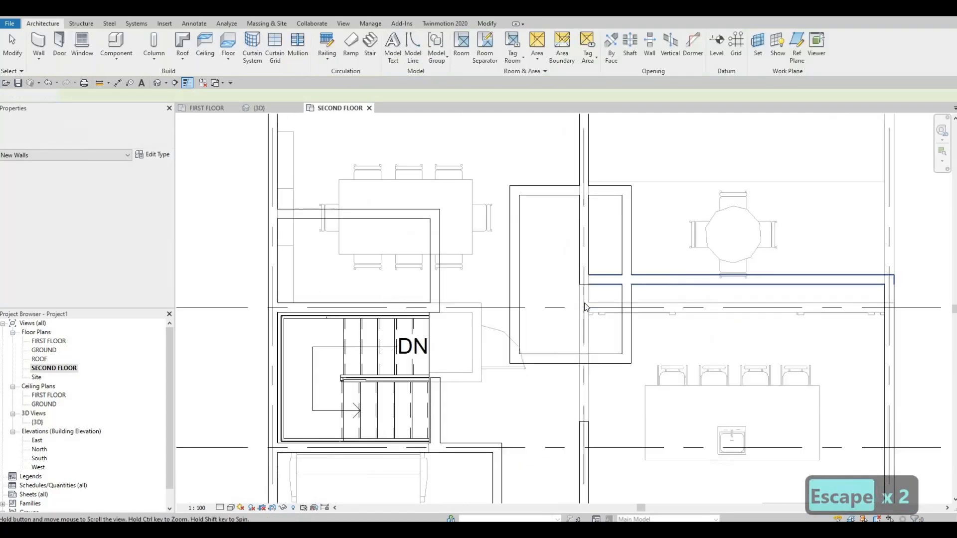
Shorten the two exterior walls running into the rectangular room so that they end at its boundary walls
scroll(622, 280, "down", 2)
left_click(573, 271)
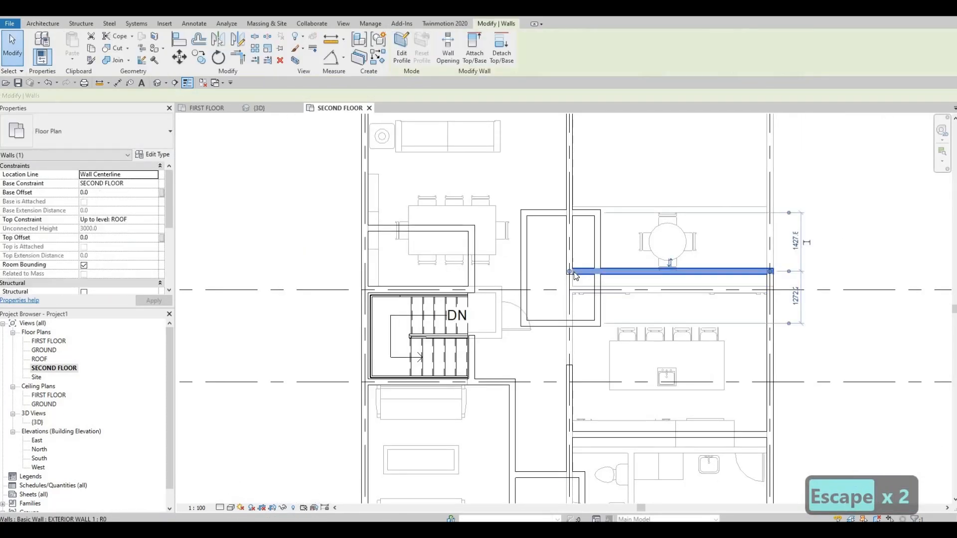
left_click_drag(570, 269, 597, 272)
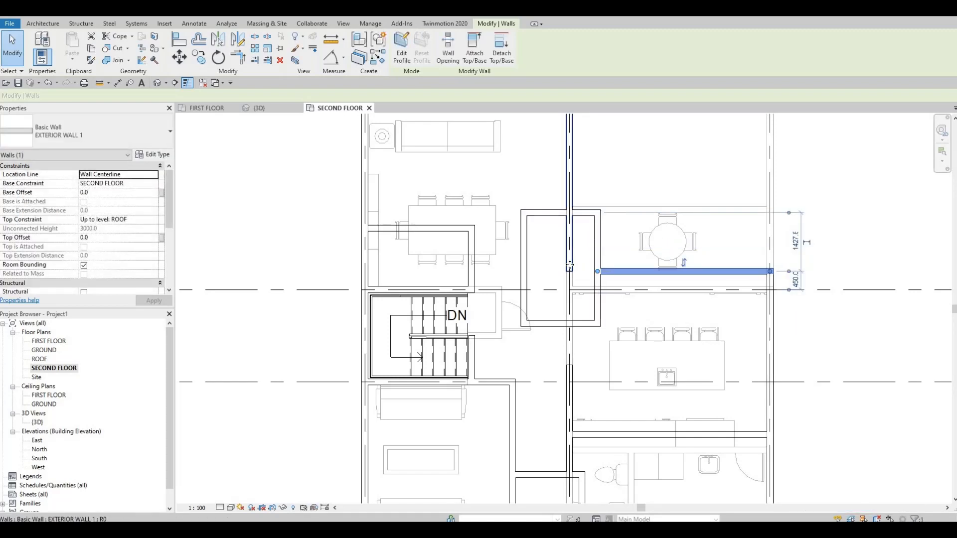
left_click(568, 230)
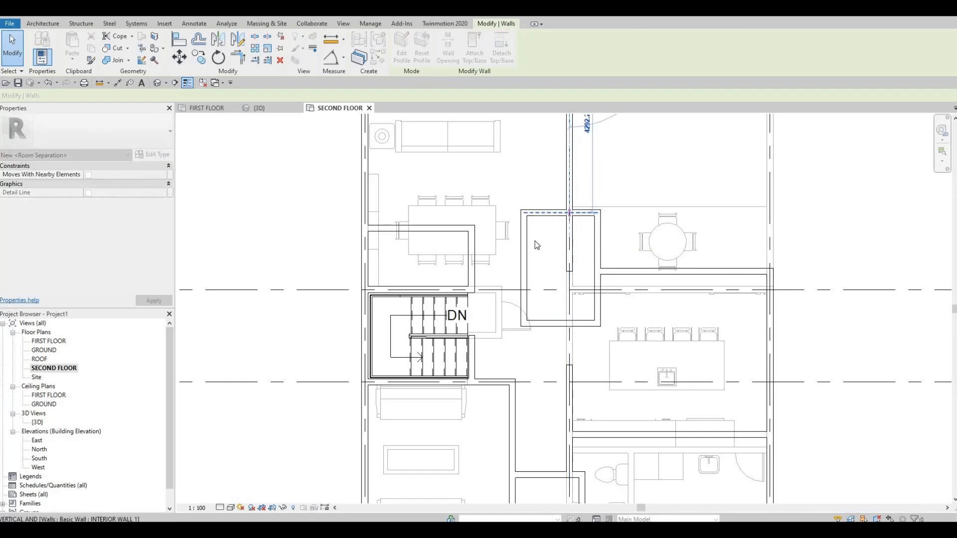
key("Escape")
middle_click_drag(537, 256, 540, 274)
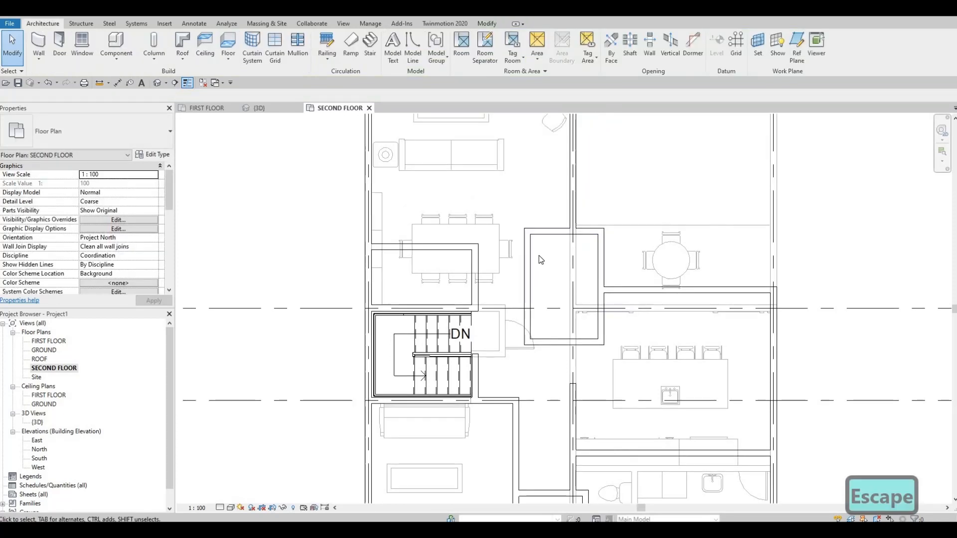
Nudge all four walls of the rectangular room two increments towards the stair side and three increments down the plan
scroll(551, 279, "up", 2)
key("Escape")
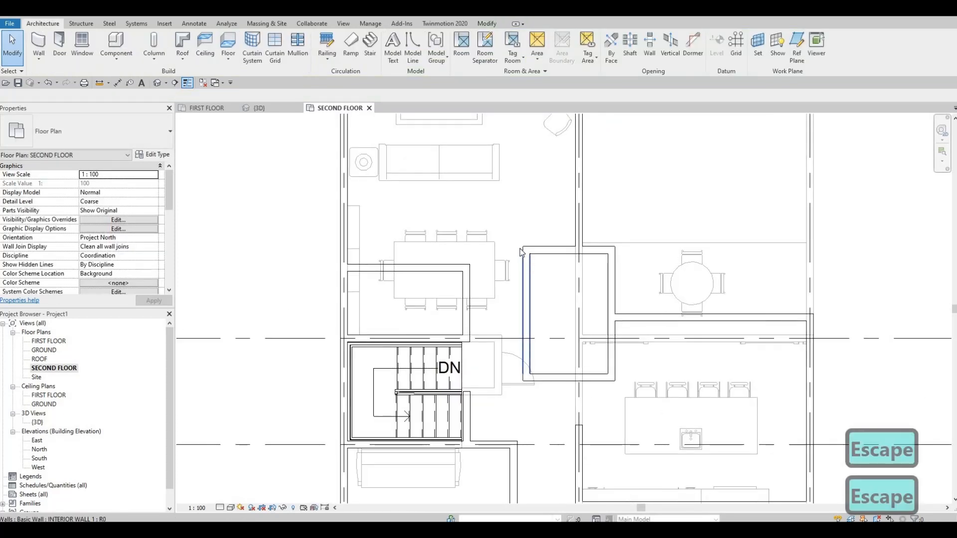
left_click(526, 269)
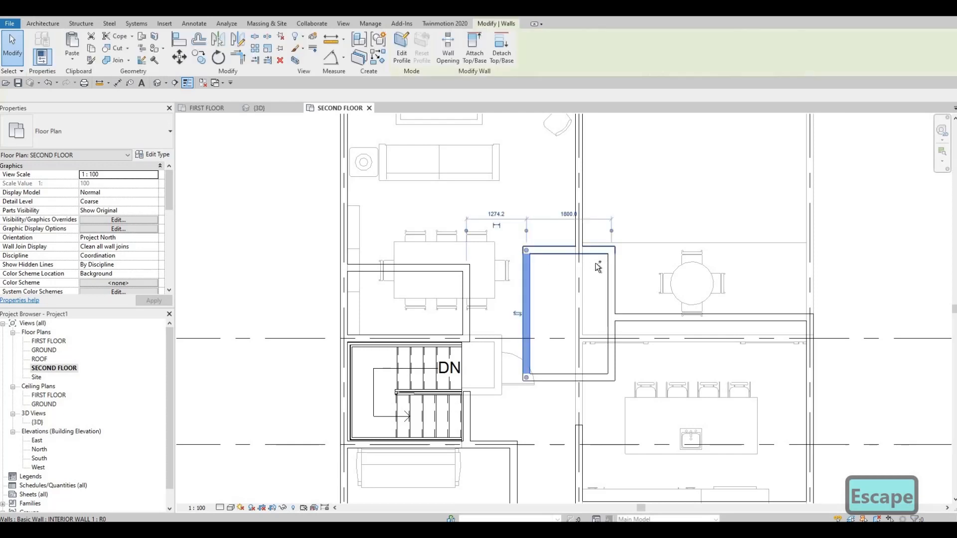
left_click(595, 250, "ctrl")
left_click(611, 289, "ctrl")
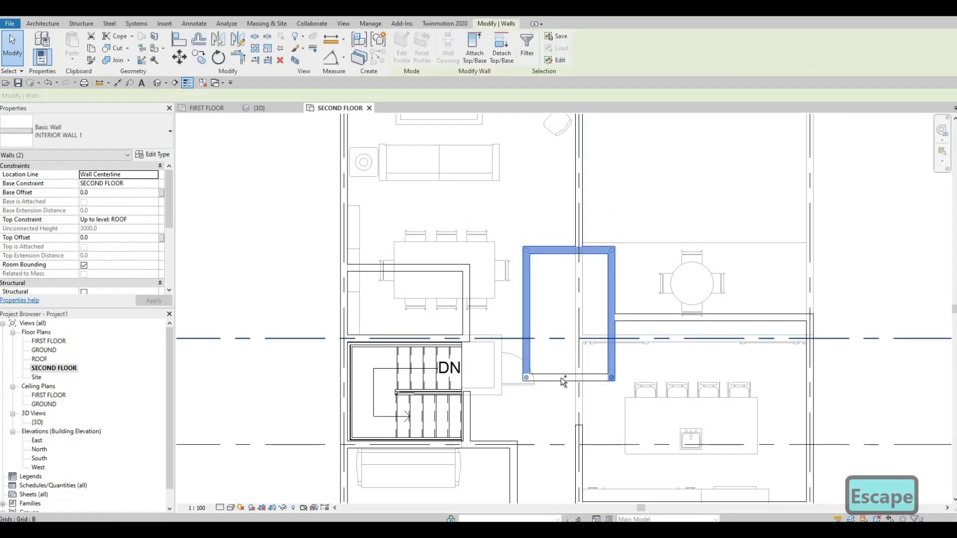
left_click(560, 374, "ctrl")
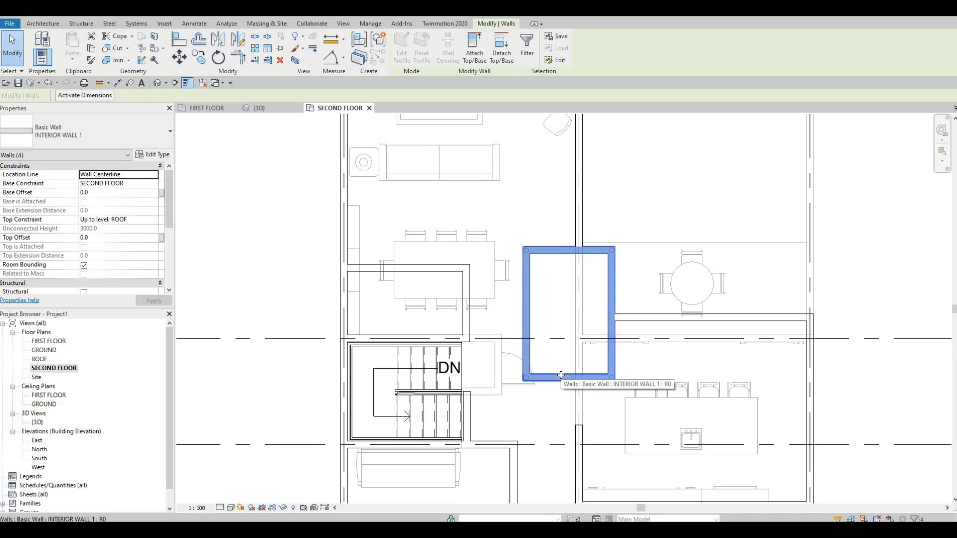
key("Left")
key("Left")
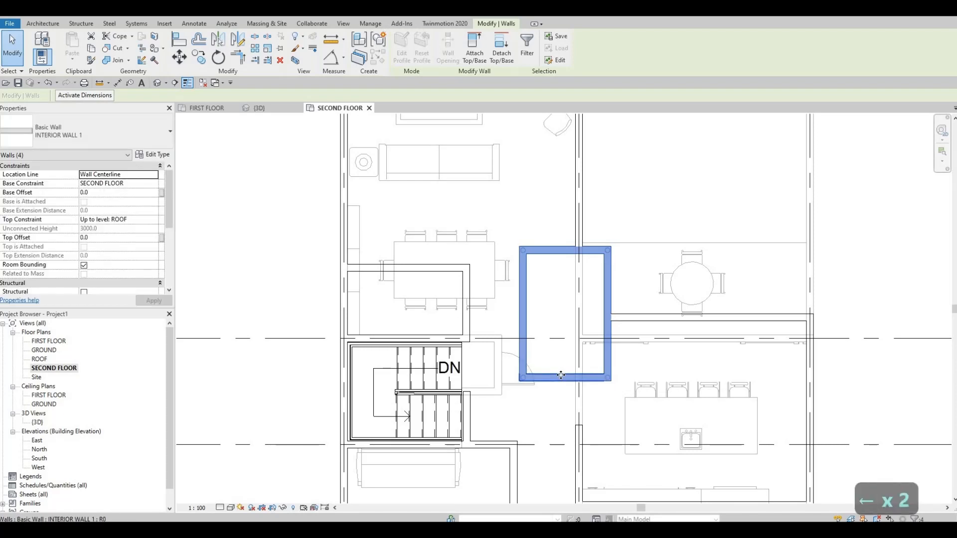
key("Down")
key("Down")
key("Down")
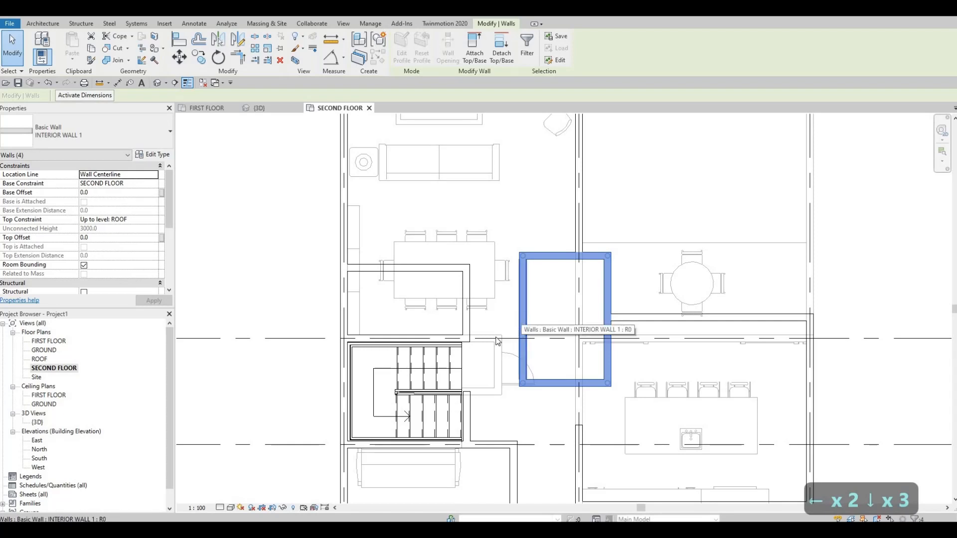
key("Escape")
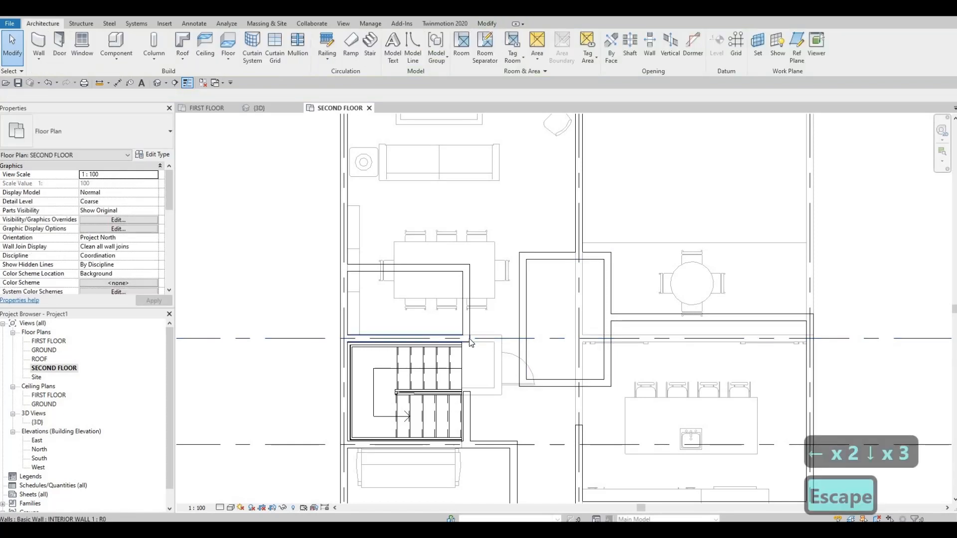
Extend the free end of the grid B wall above the stair to meet the rectangular room's nearest wall
left_click(468, 339)
key("Escape")
left_click(468, 339)
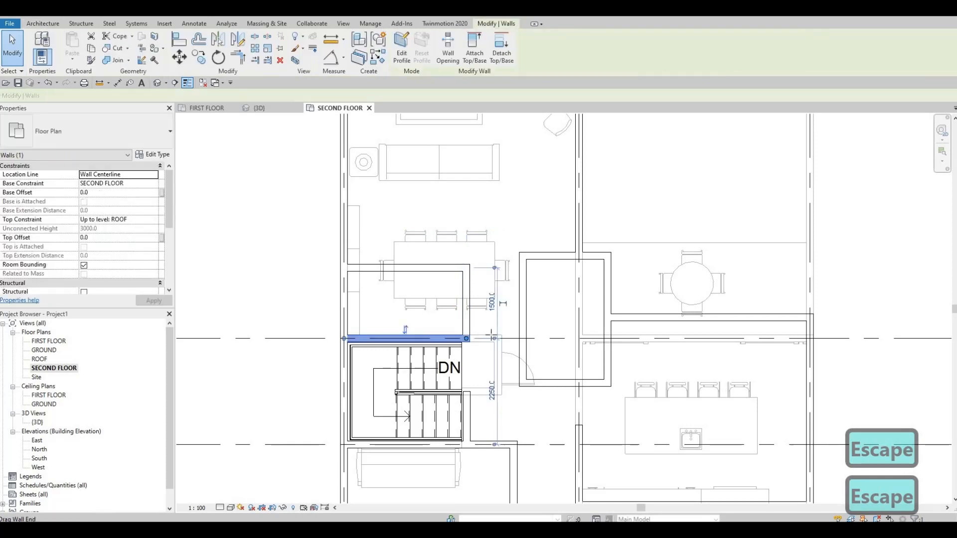
left_click_drag(467, 339, 516, 338)
key("Escape")
middle_click_drag(433, 196, 435, 180)
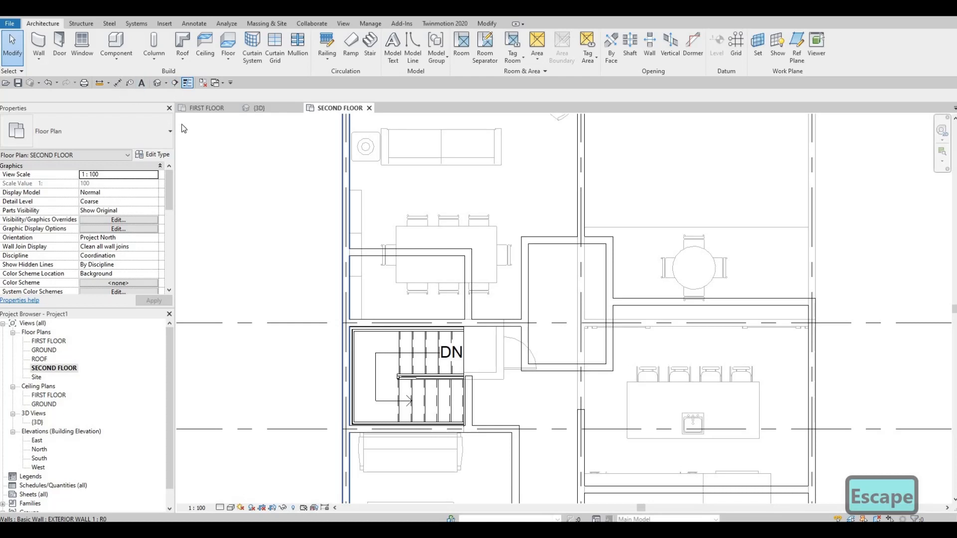
Place an aligned dimension between the facing wall faces of the dining-area partition and the rectangular room
key("d")
key("i")
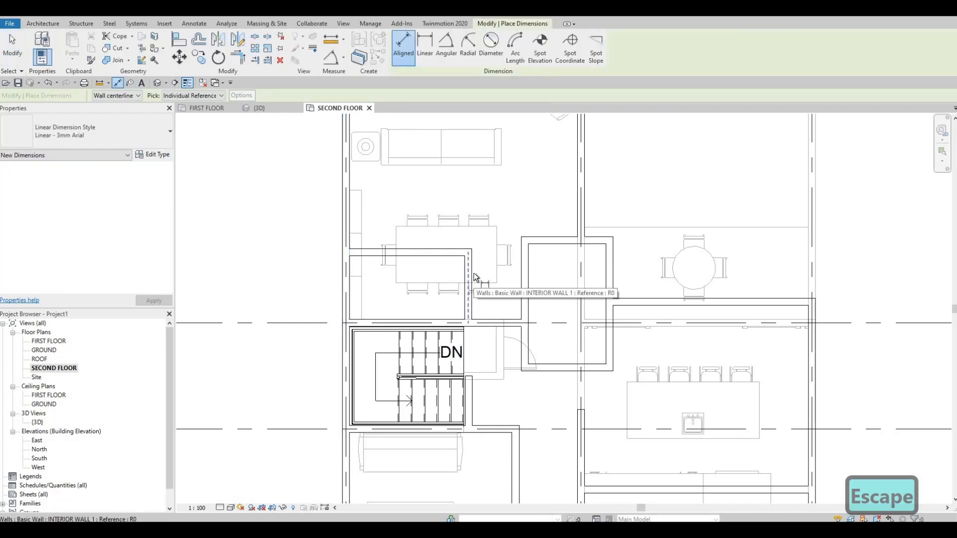
key("Tab")
left_click(524, 274)
key("Tab")
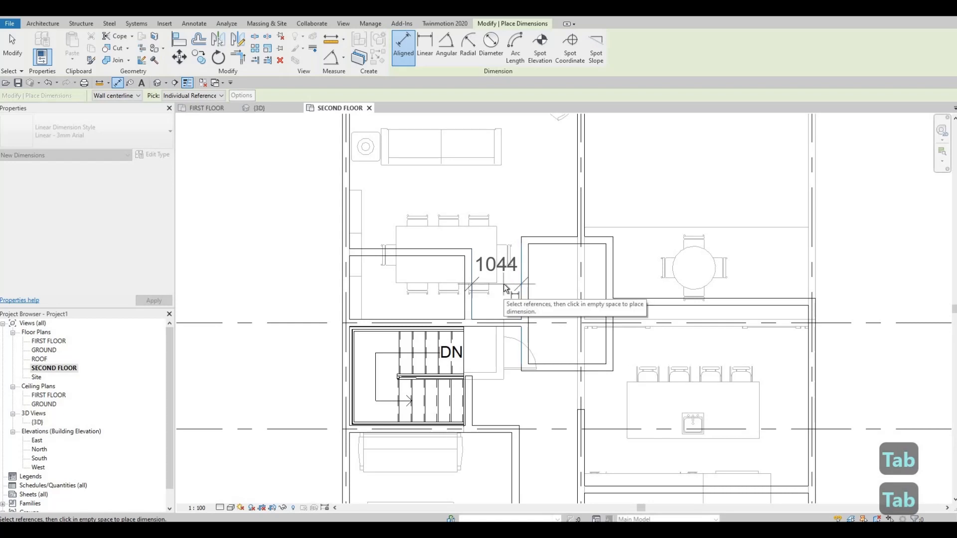
left_click(501, 289)
scroll(493, 291, "up", 2)
key("Escape")
key("Escape")
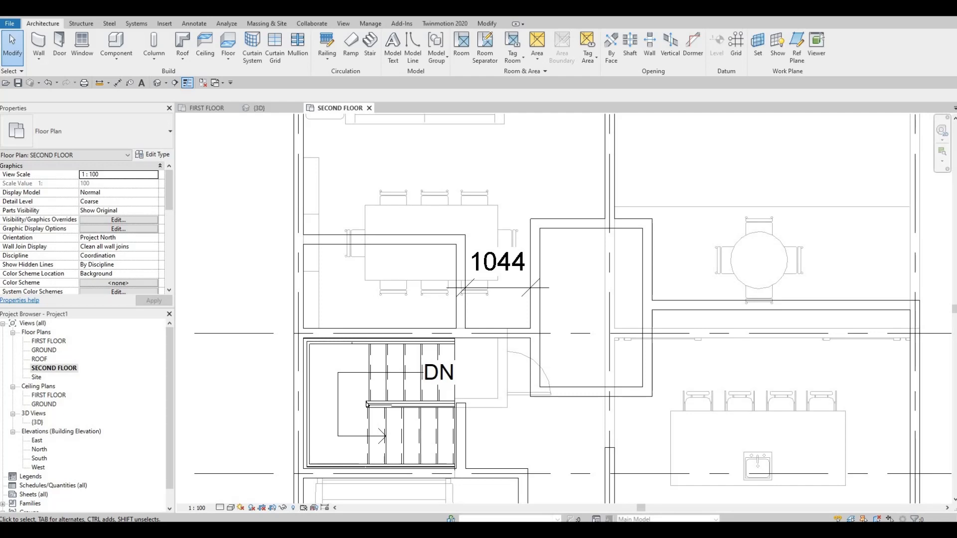
key("Escape")
key("Escape")
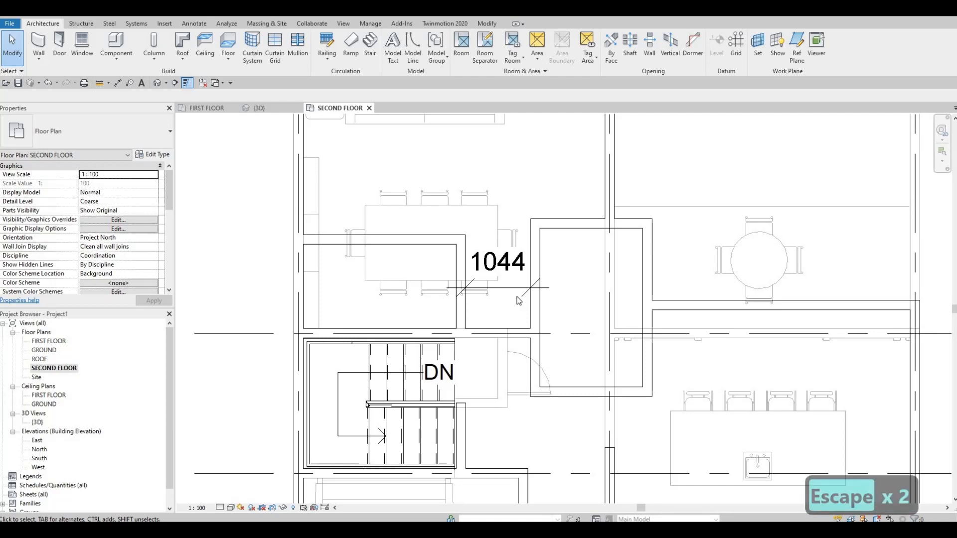
Delete the dimension between the dining-area partition and the rectangular room
middle_click_drag(489, 286, 420, 276)
key("Escape")
key("Escape")
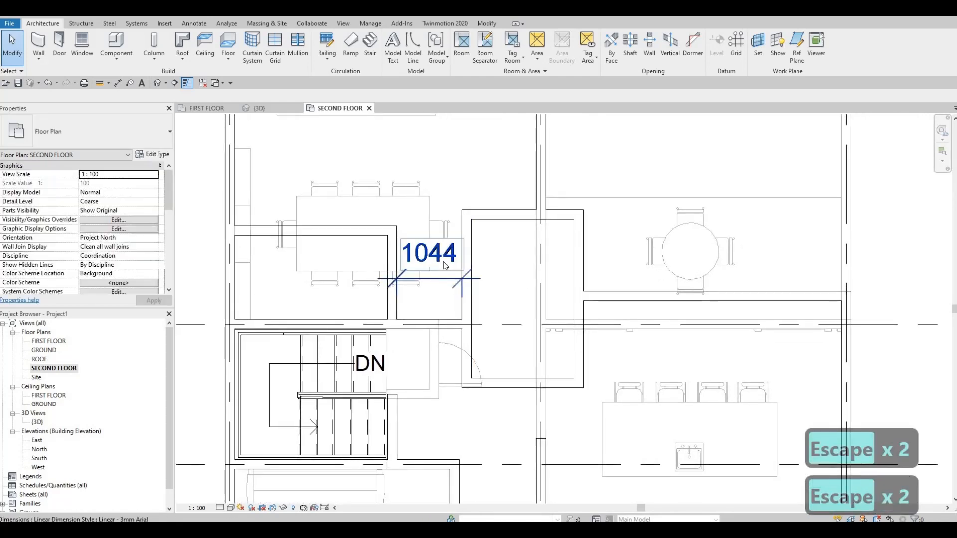
left_click(444, 264)
key("Delete")
scroll(455, 240, "down", 1)
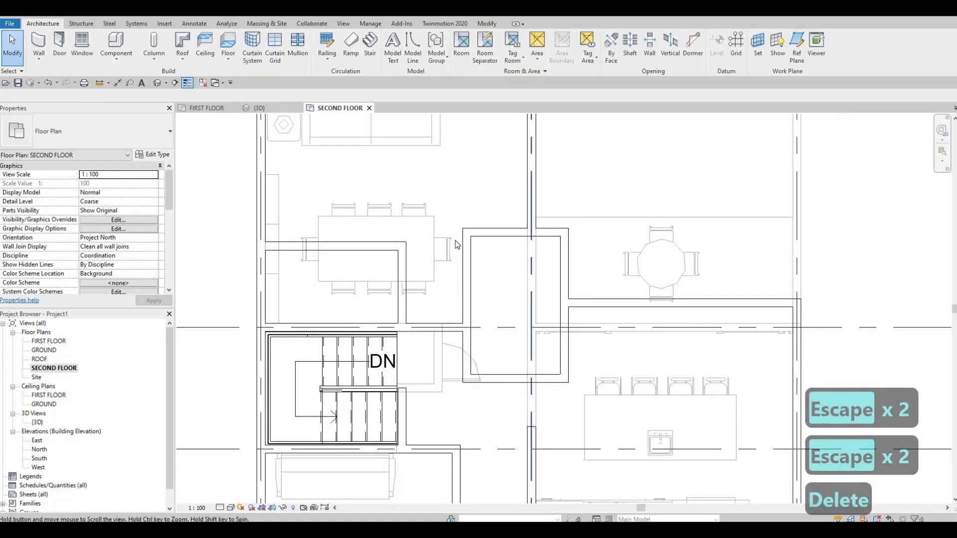
key("Escape")
key("Escape")
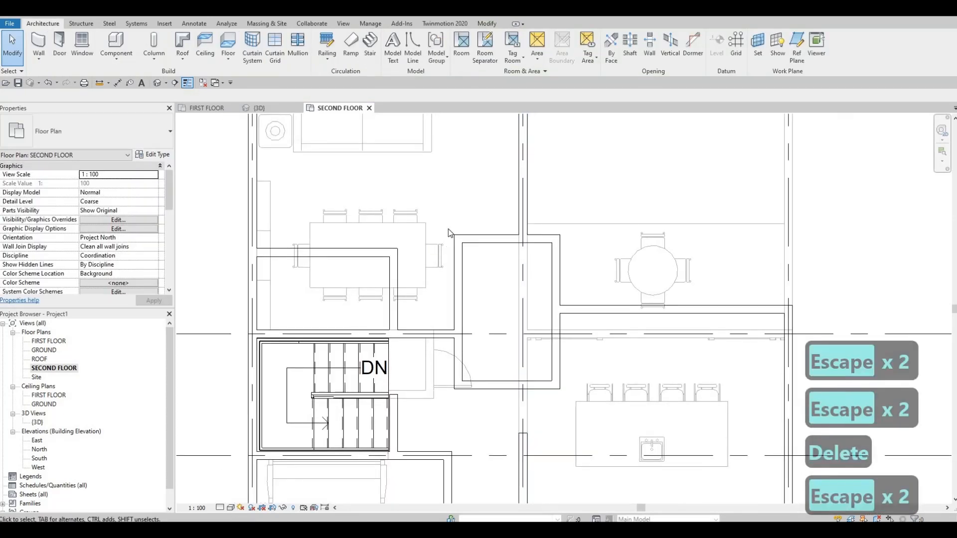
Examine the wall layout around the stair and the rectangular room
left_click(459, 296)
key("Escape")
key("Escape")
scroll(513, 259, "down", 2)
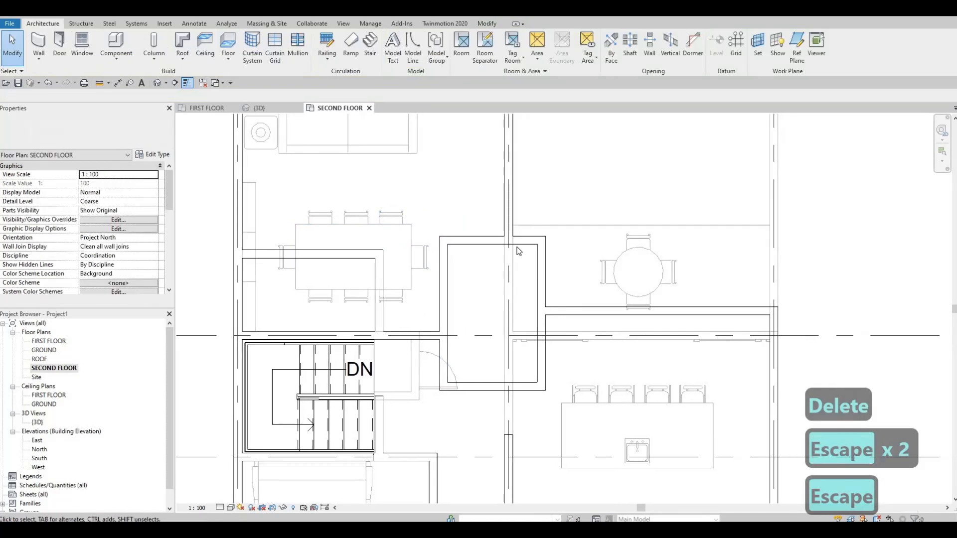
middle_click_drag(521, 254, 482, 259)
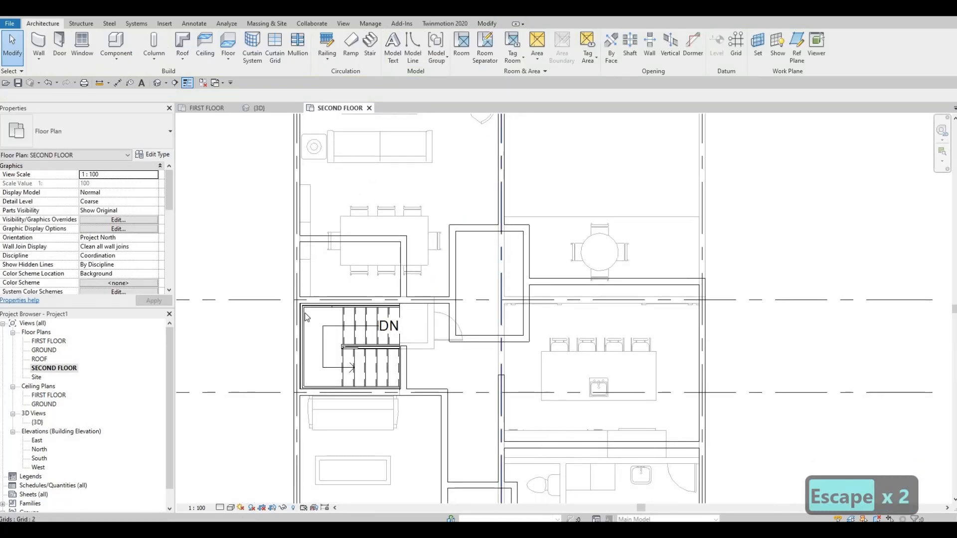
scroll(346, 422, "down", 1)
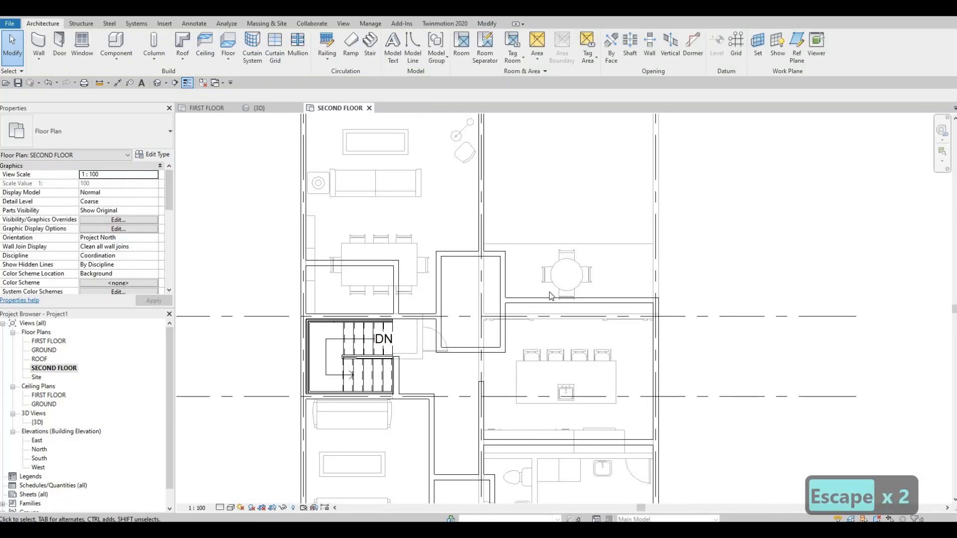
middle_click_drag(456, 283, 463, 300)
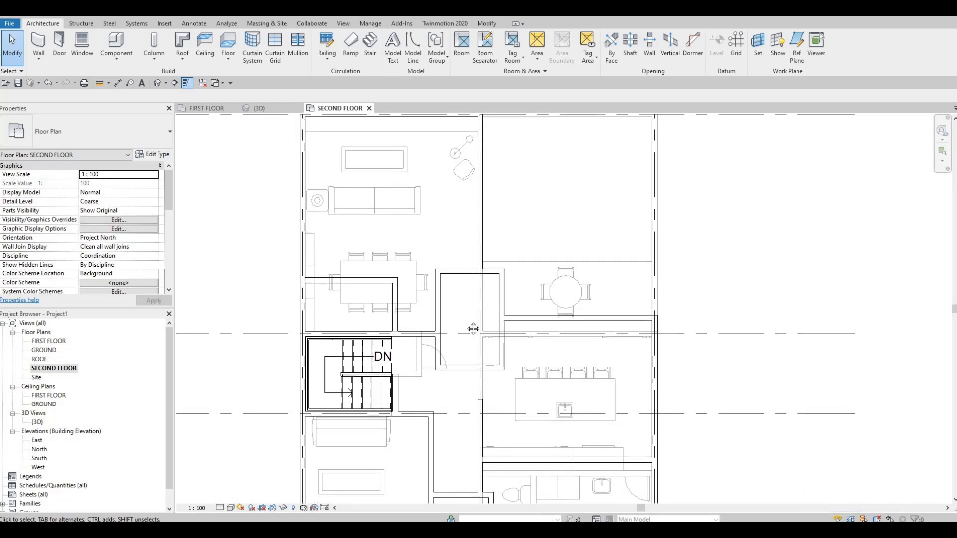
left_click(464, 369)
key("Escape")
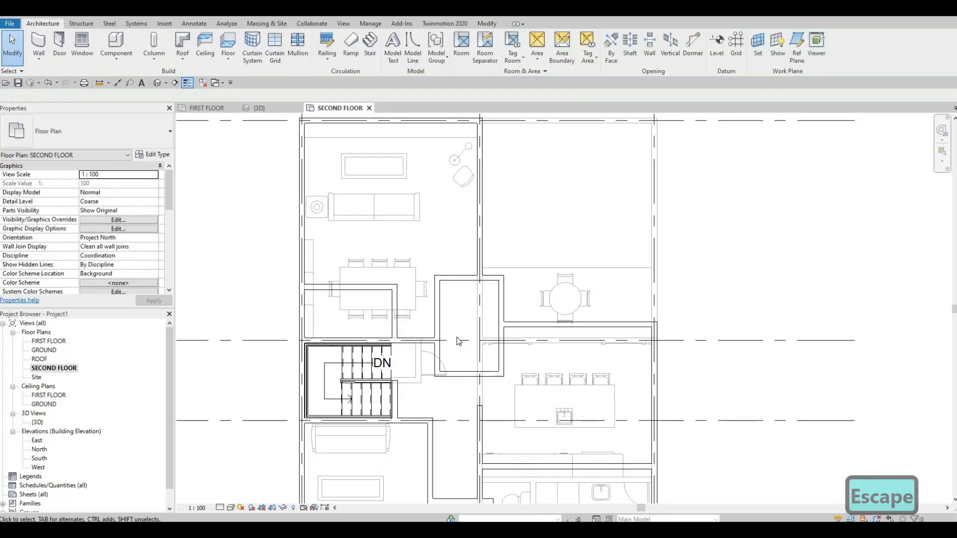
key("Escape")
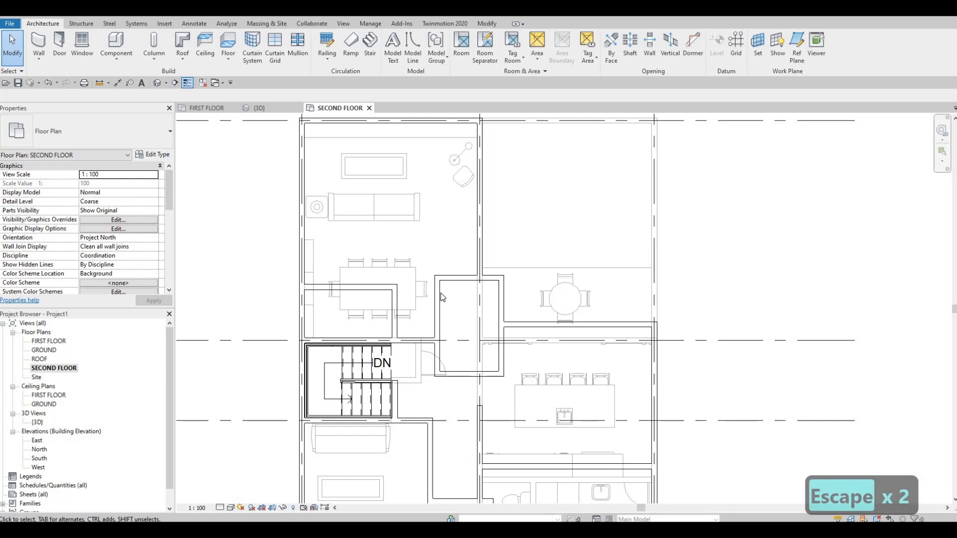
left_click(441, 278)
key("Tab")
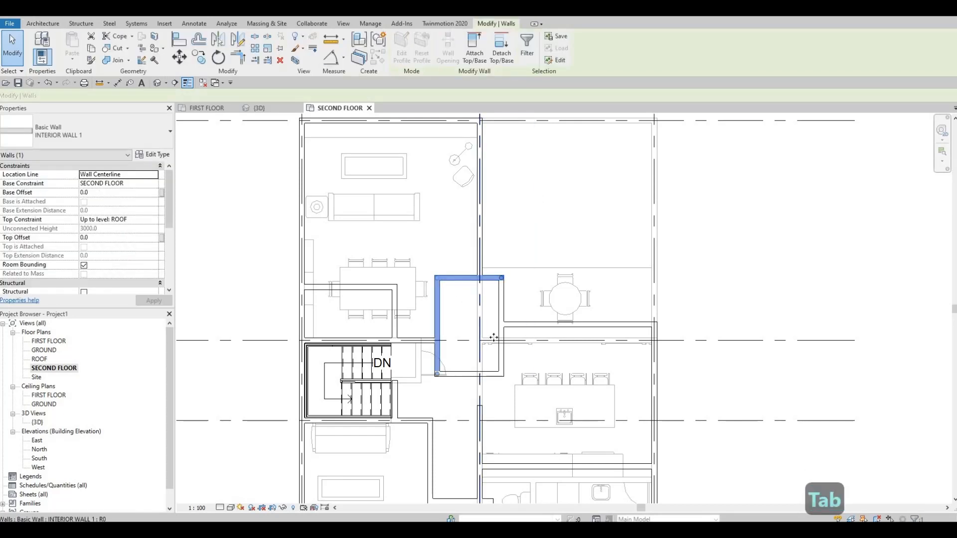
left_click(436, 343)
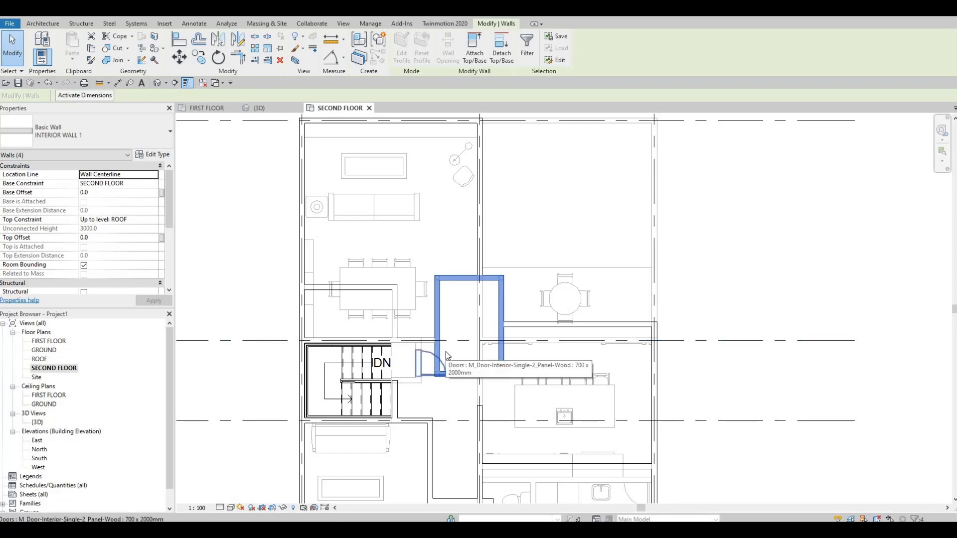
key("m")
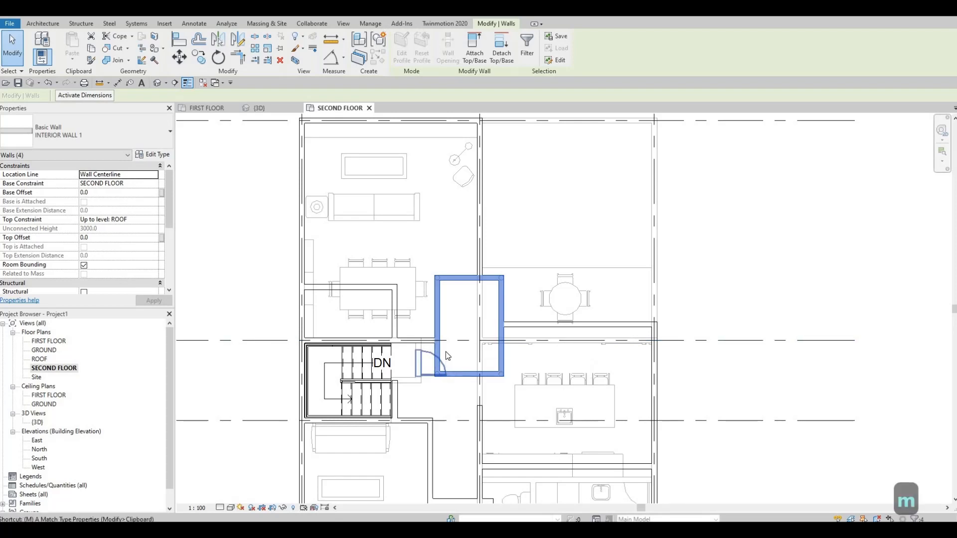
key("Escape")
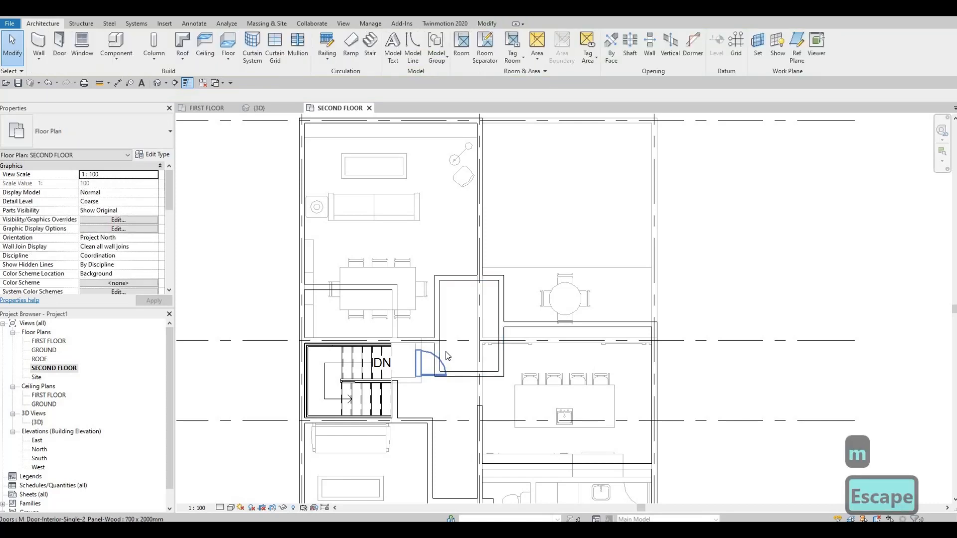
key("Escape")
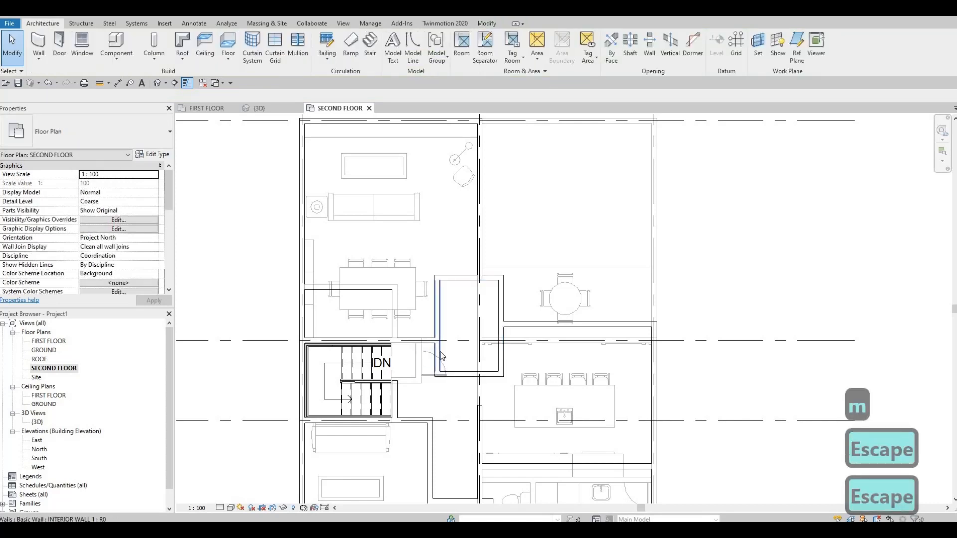
key("Escape")
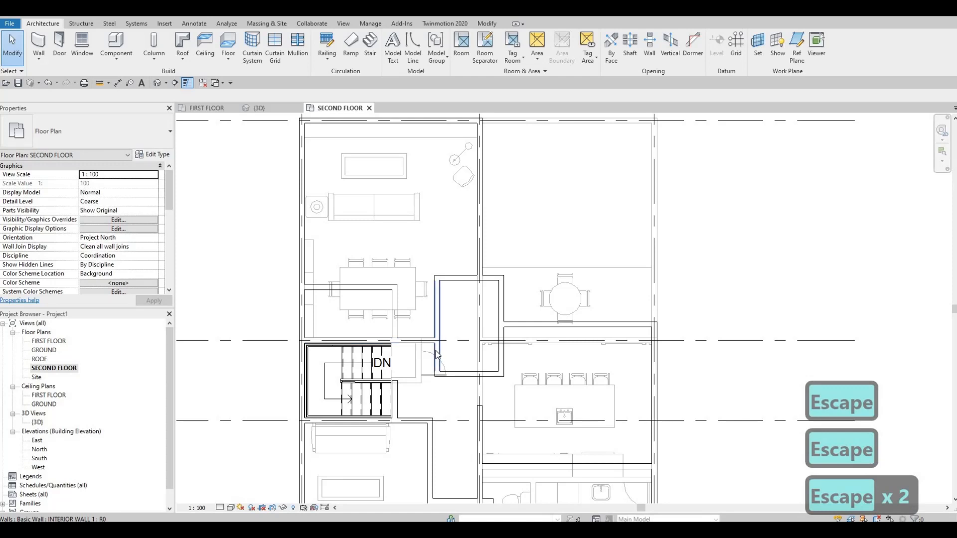
left_click(437, 354)
key("Escape")
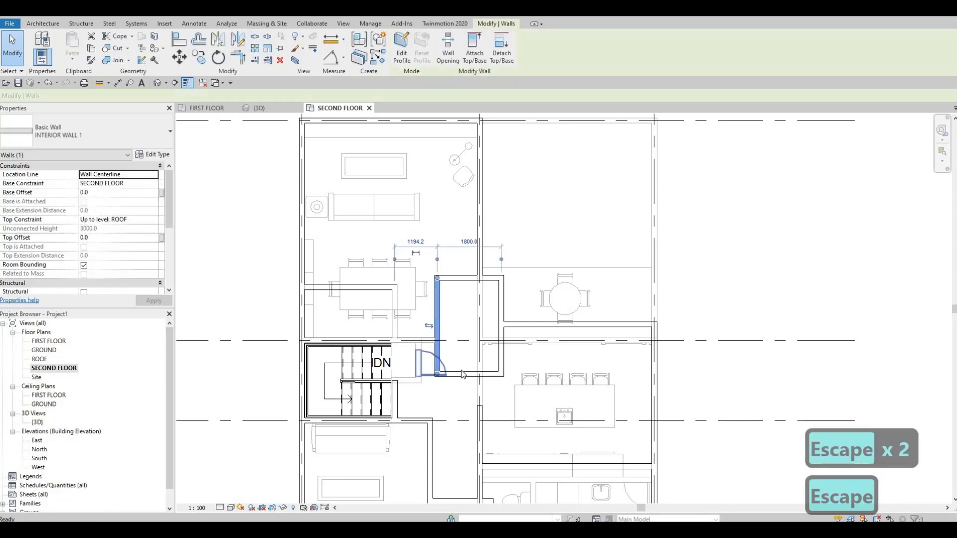
key("Escape")
Delete the rectangular room's wall facing the stair landing and trim its stair-side wall to a corner with the grid B wall
left_click(453, 375)
key("Delete")
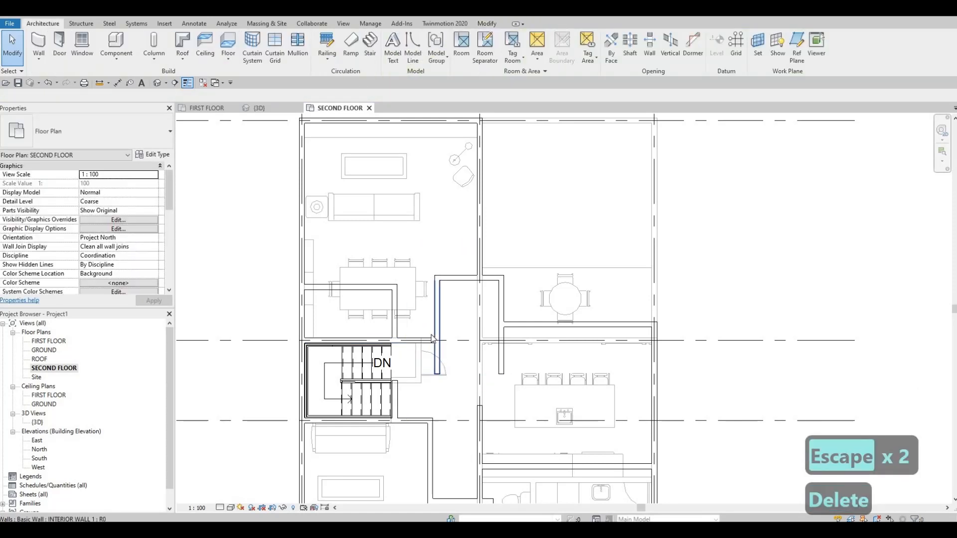
key("t")
key("r")
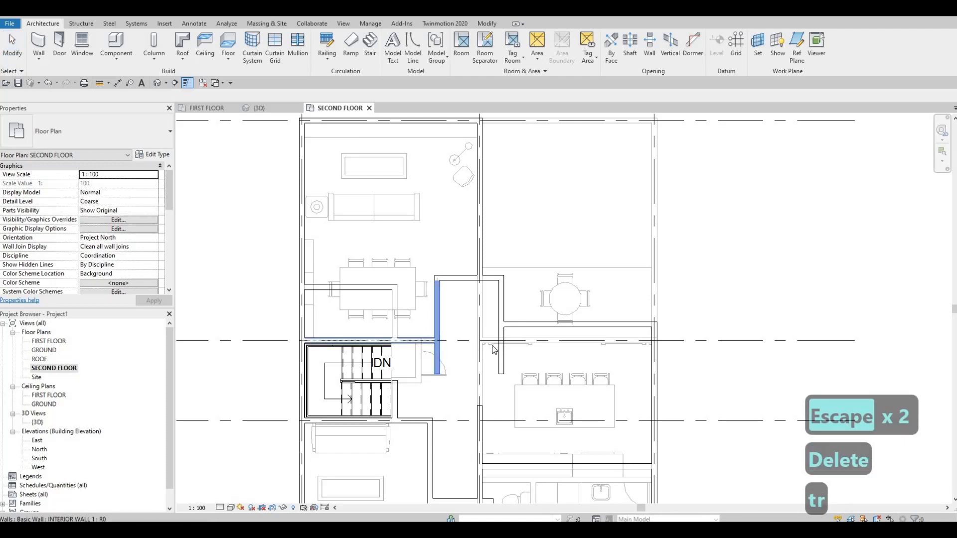
key("Escape")
key("Escape")
middle_click_drag(494, 349, 498, 391)
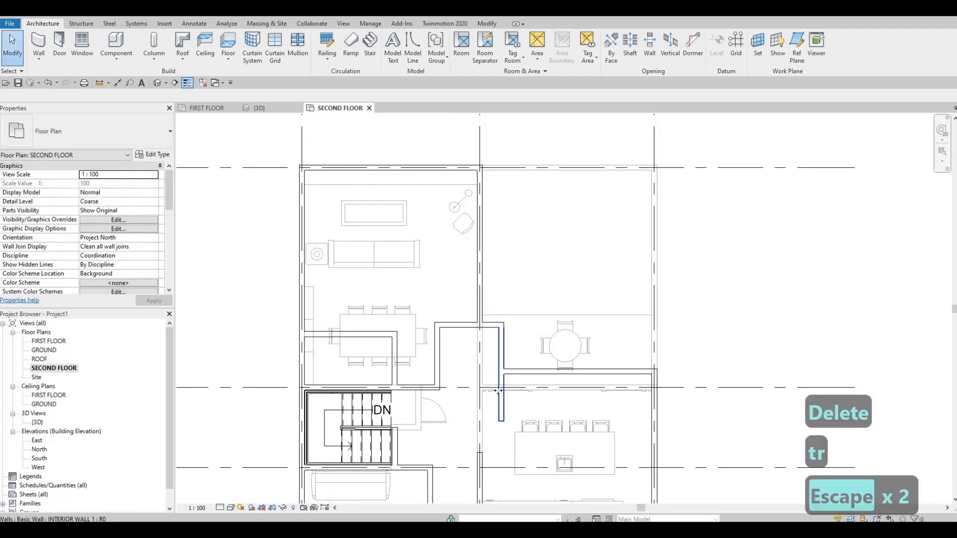
Shorten the room's wall on the kitchen side so that it ends at the exterior wall beside the round table
left_click(500, 391)
key("Escape")
key("Escape")
left_click(498, 381)
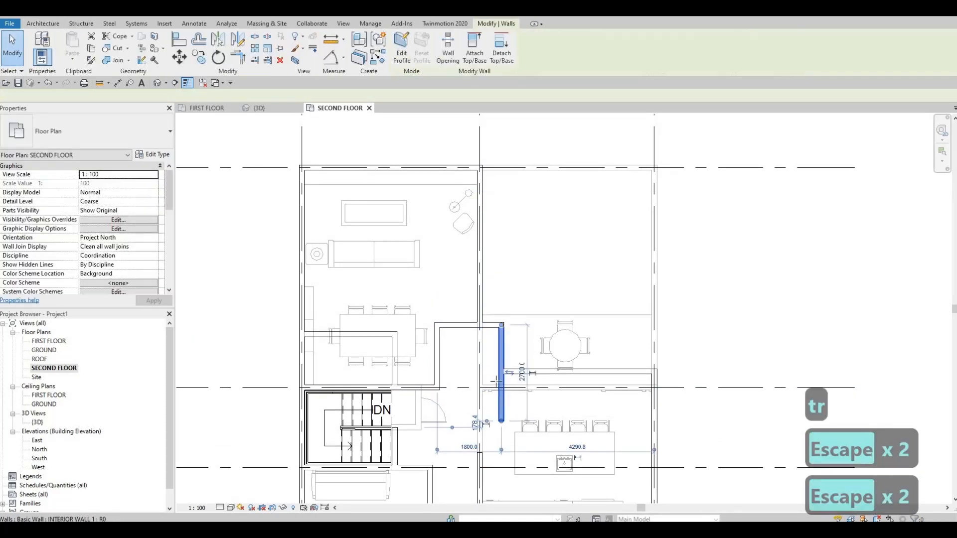
left_click_drag(501, 421, 502, 371)
key("Escape")
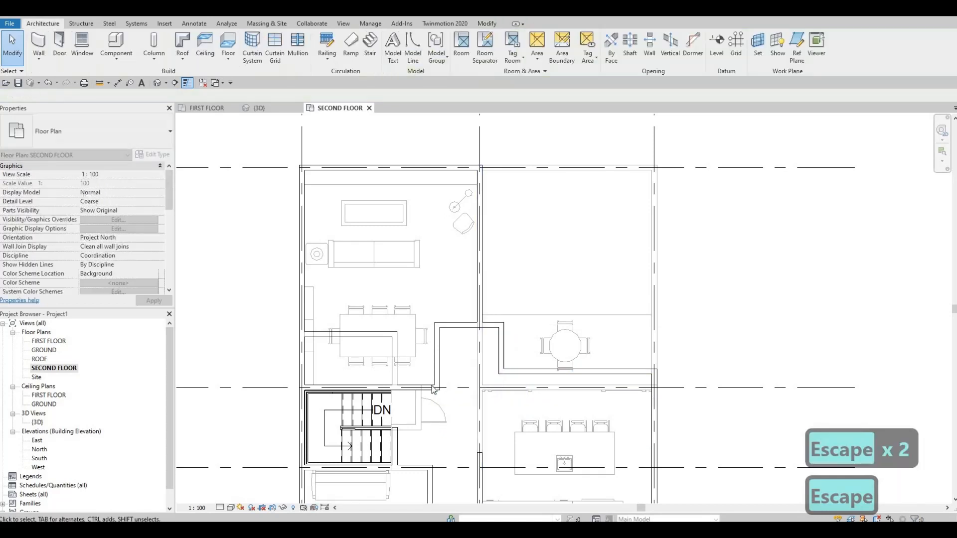
key("Escape")
Extend the free end of the grid B wall across the room opening until it lines up with the kitchen-side wall
left_click(437, 390)
left_click_drag(437, 388, 499, 390)
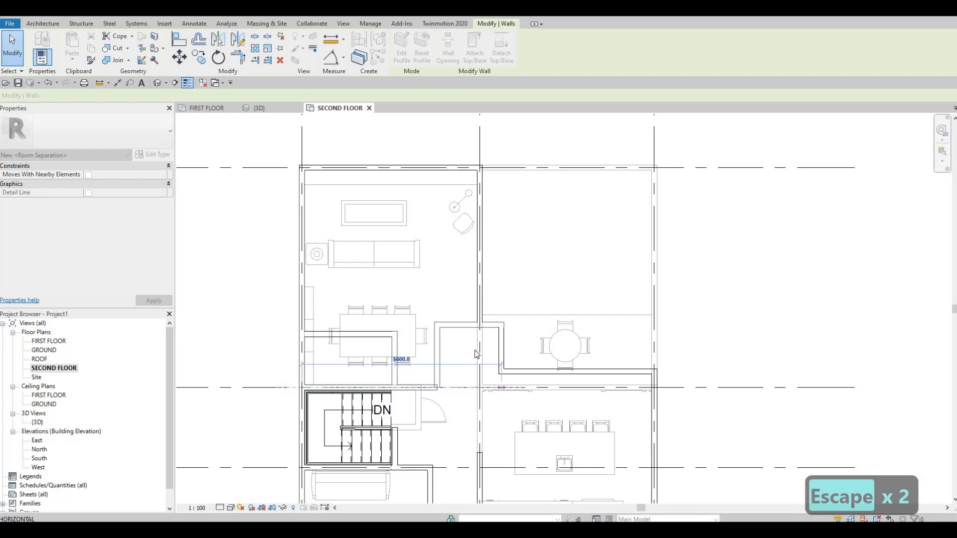
key("Escape")
Set the distance between the room's upper wall and the grid B wall to 2700 mm
middle_click_drag(456, 343, 450, 366)
left_click(451, 348)
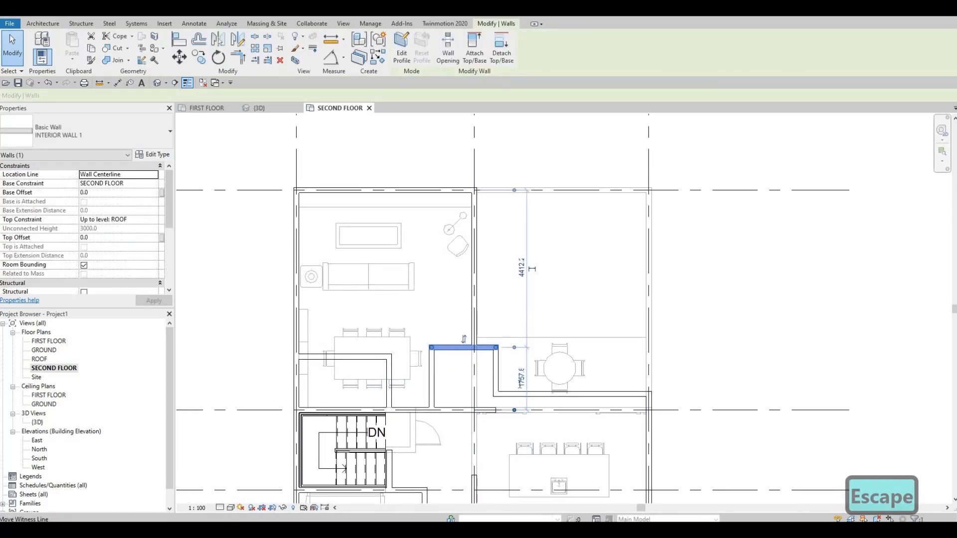
left_click(521, 378)
type("2700")
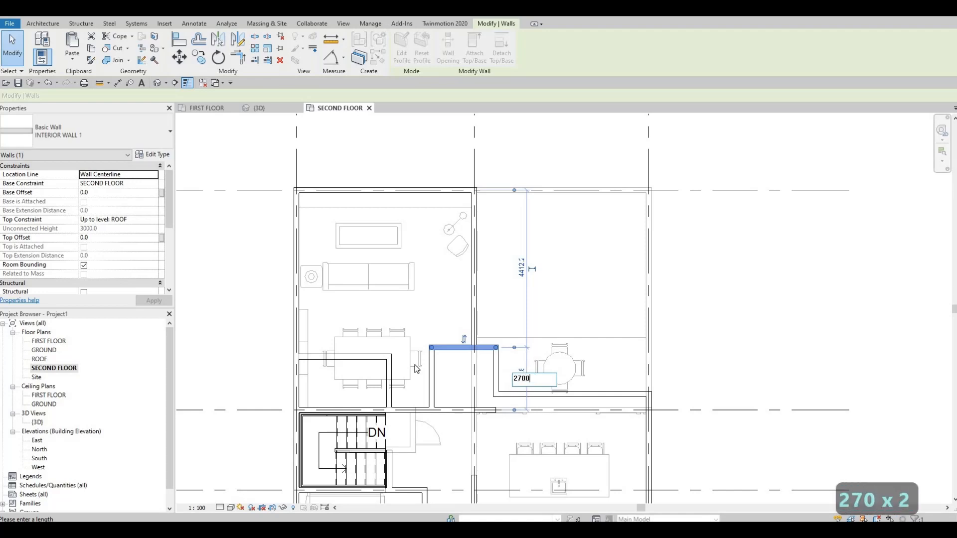
key("Return")
key("Escape")
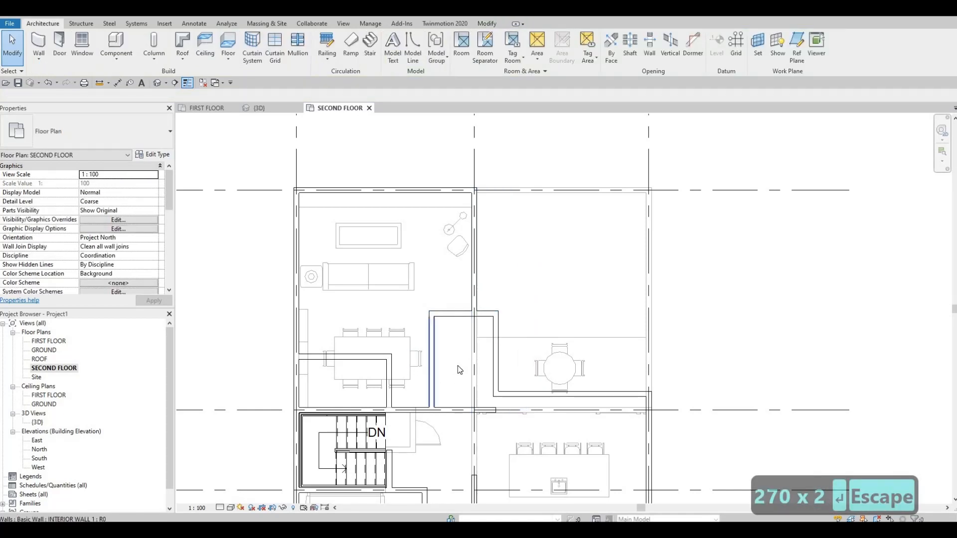
Extend the room's kitchen-side wall past the exterior wall to meet the end of the grid B wall
scroll(491, 391, "up", 3)
scroll(507, 380, "up", 1)
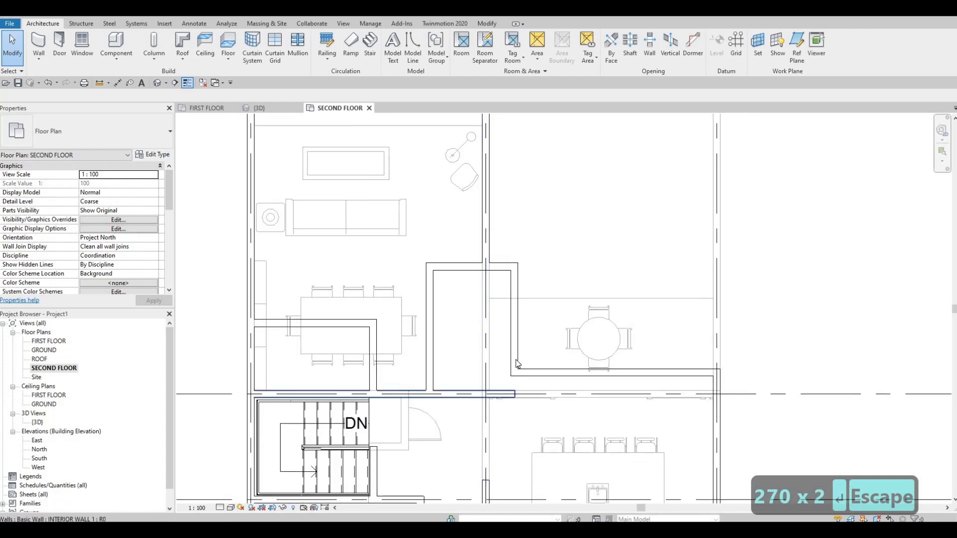
left_click(519, 376)
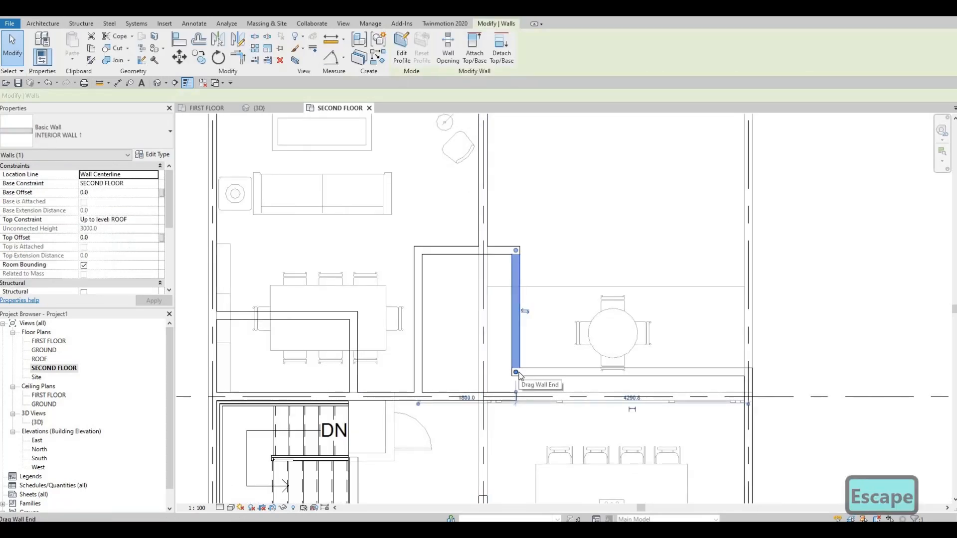
left_click_drag(517, 393, 517, 399)
key("Escape")
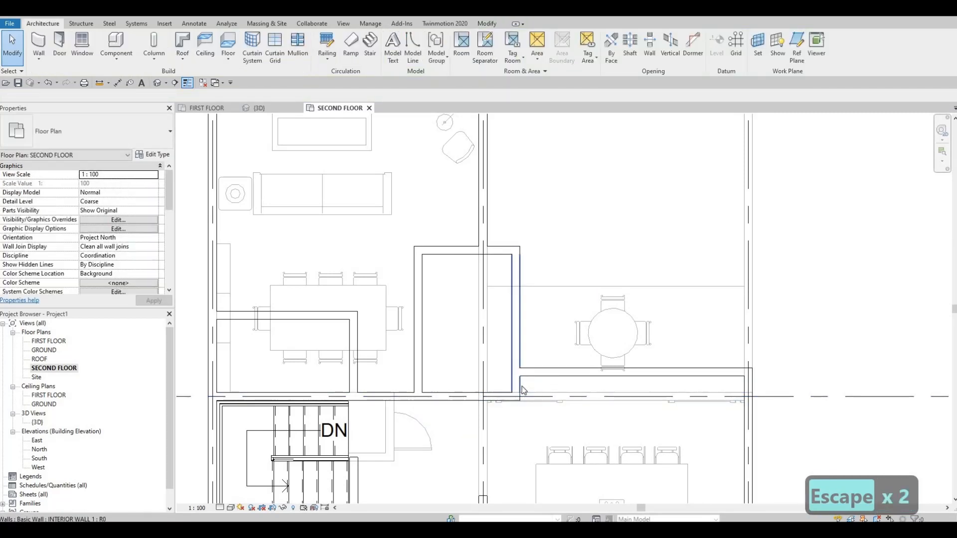
Pull the upper end of the room's kitchen-side wall back to the exterior wall, keeping only the short piece down to grid B
left_click(520, 370)
key("Escape")
key("Escape")
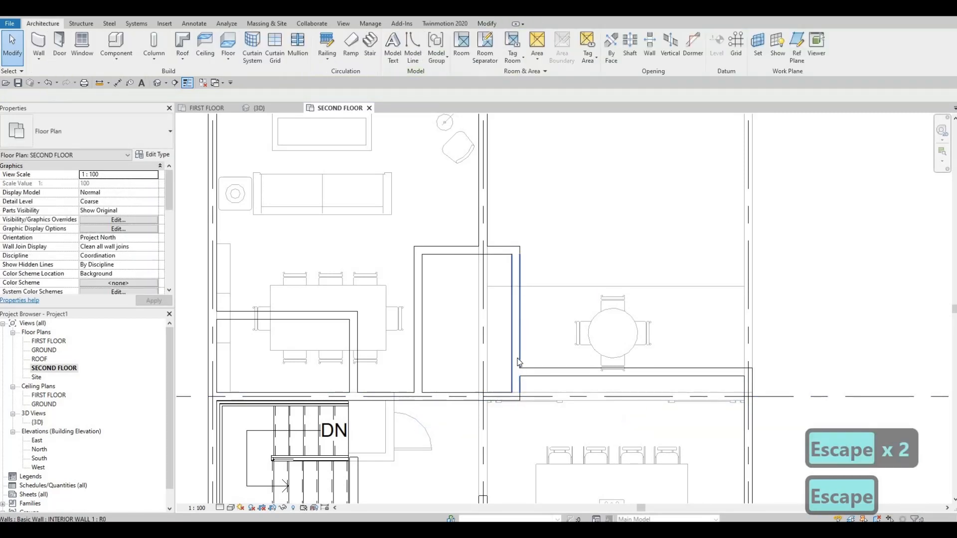
left_click(518, 260)
left_click_drag(523, 353, 517, 371)
left_click(510, 250)
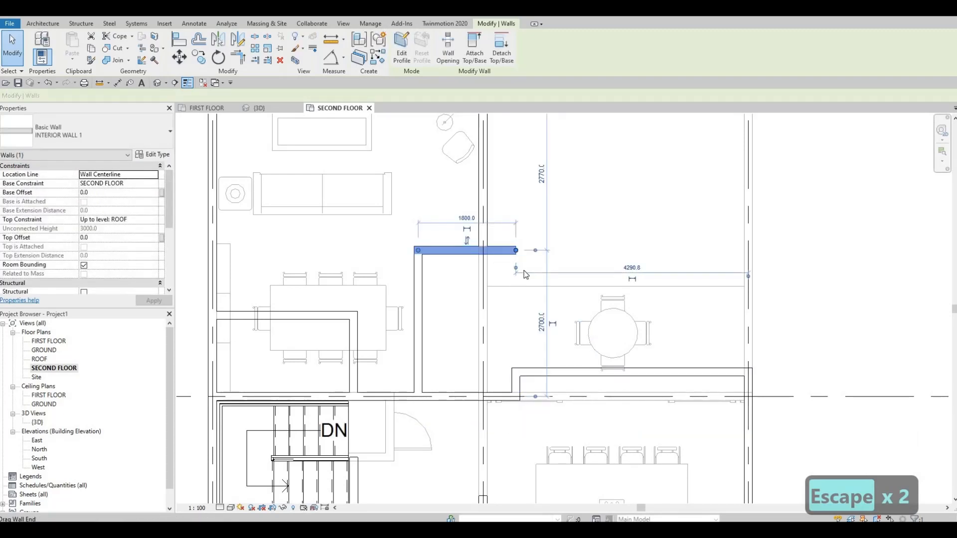
key("Escape")
key("Escape")
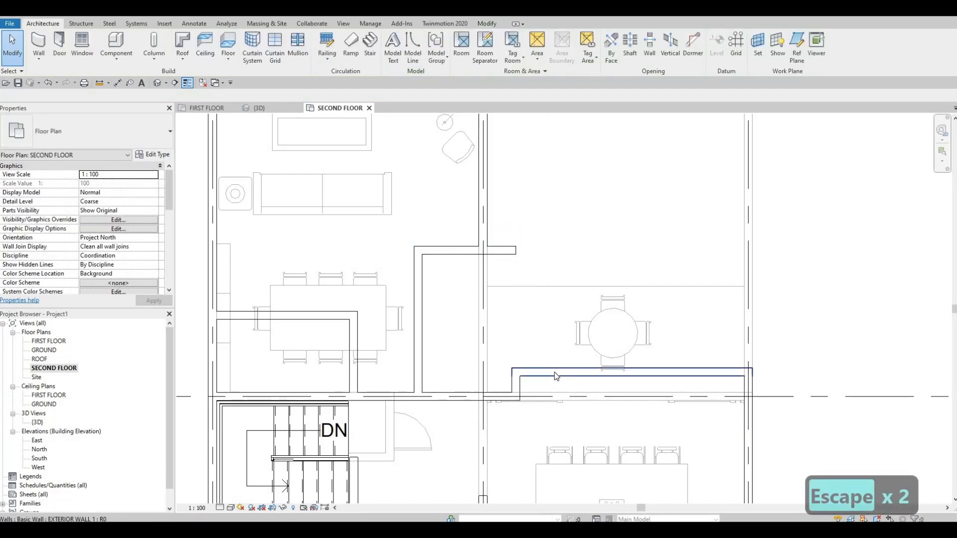
Draw a matching EXTERIOR WALL 1 segment 2000 mm long from the exterior wall's corner straight up towards the room's upper wall
left_click(560, 371)
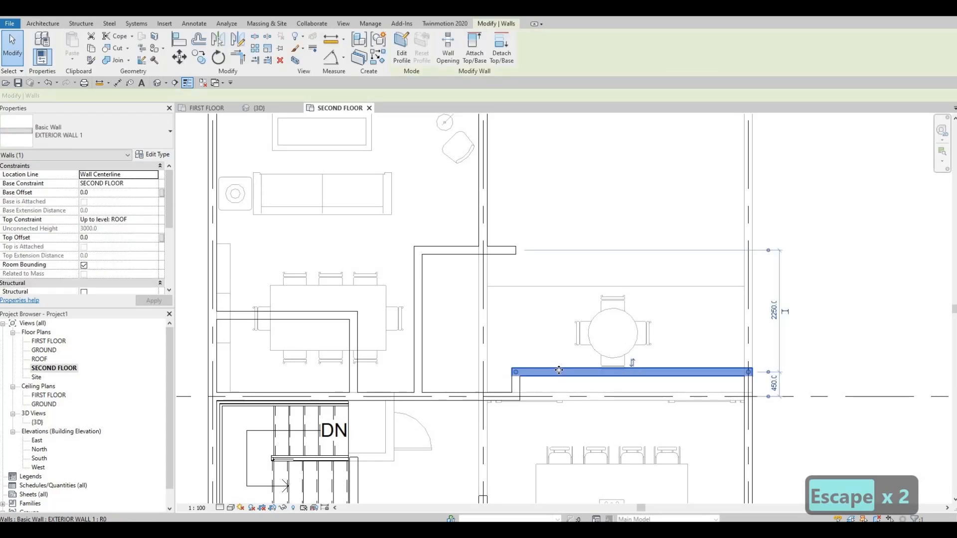
key("c")
key("s")
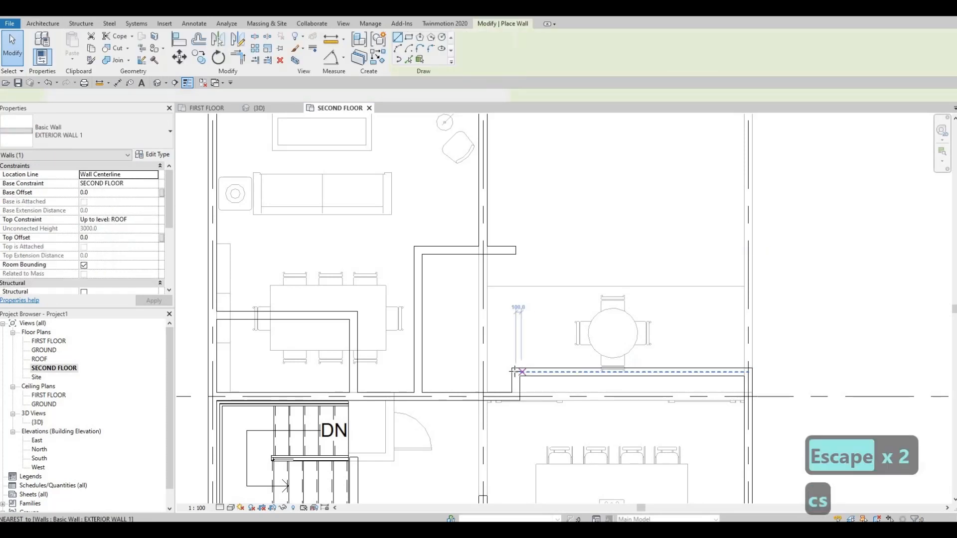
left_click(515, 372)
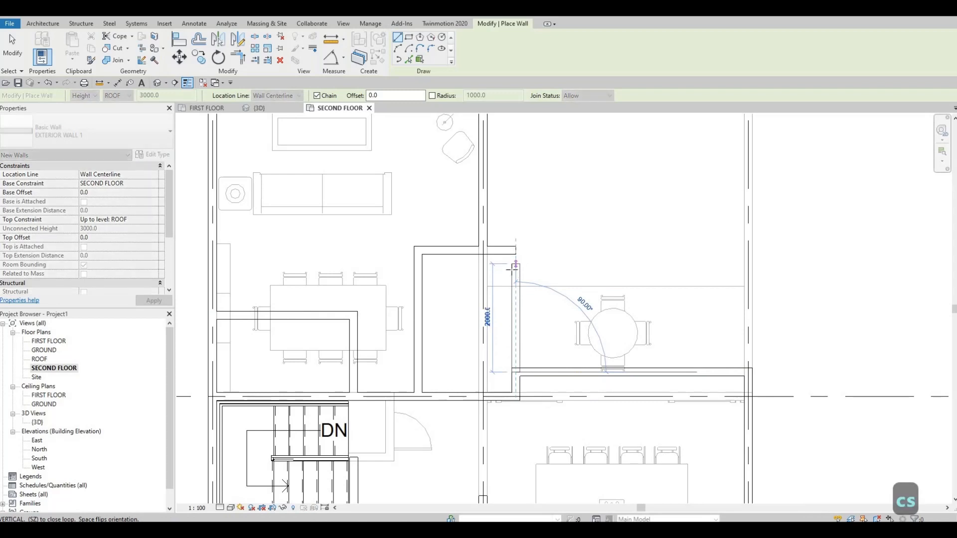
key("Escape")
key("Escape")
key("Escape")
Shorten the room's upper interior wall so that it ends at the central wall on grid 2
left_click(513, 254)
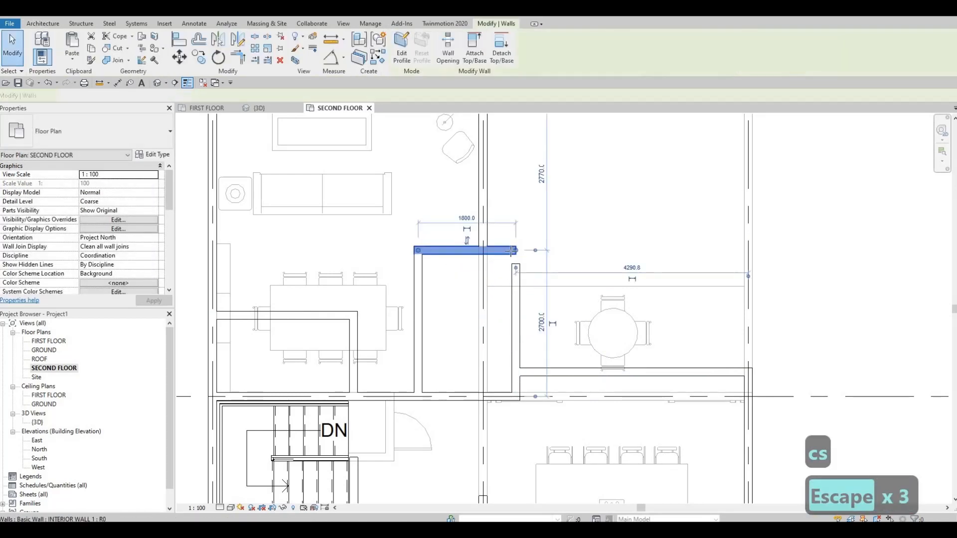
left_click_drag(515, 251, 485, 228)
key("Escape")
key("Escape")
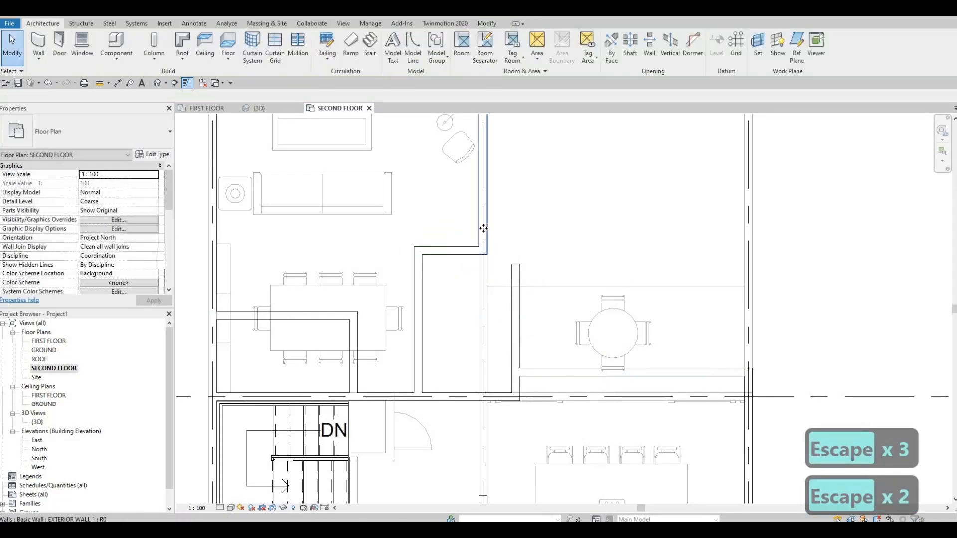
left_click(483, 229)
key("c")
key("s")
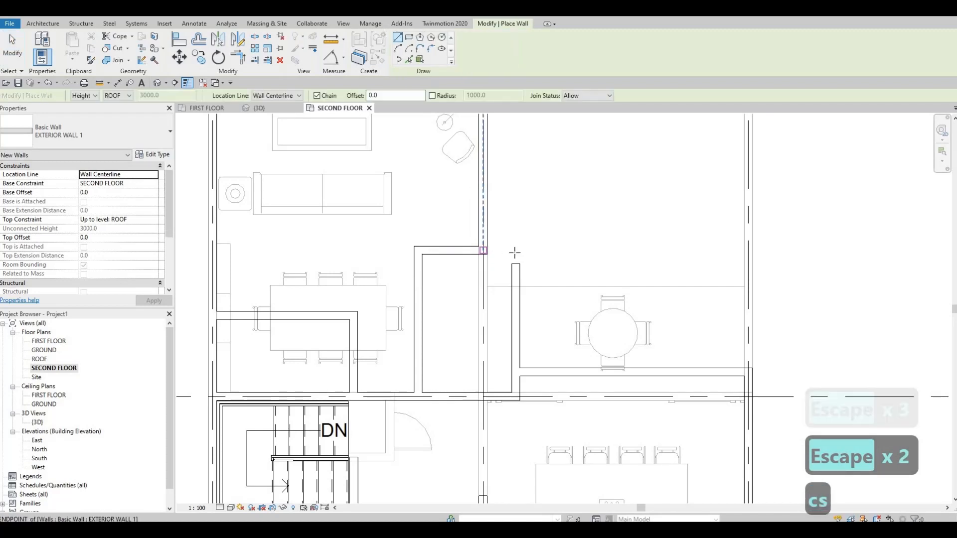
key("Escape")
key("Escape")
key("Escape")
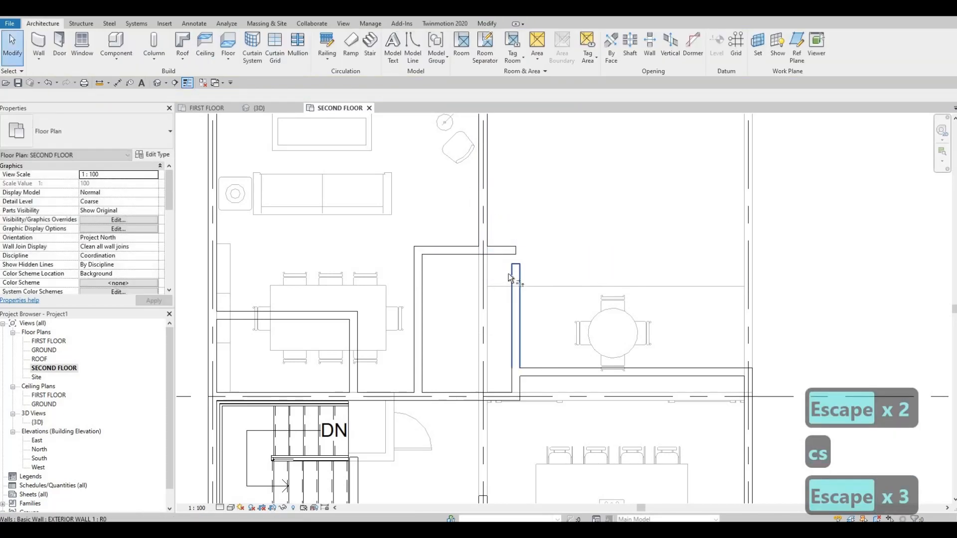
Trim the room's short upper wall and the new vertical exterior wall so that they meet in a corner
key("t")
key("r")
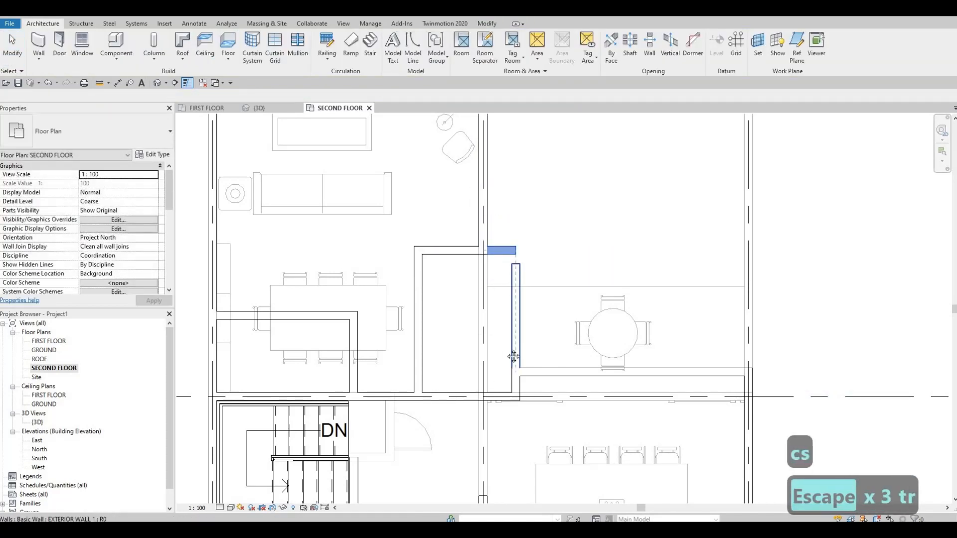
left_click(513, 357)
key("Escape")
Extend the upper end of the interior wall on grid 2 beside the kitchen to the grid B wall, making it about 4400 mm long
scroll(529, 299, "down", 2)
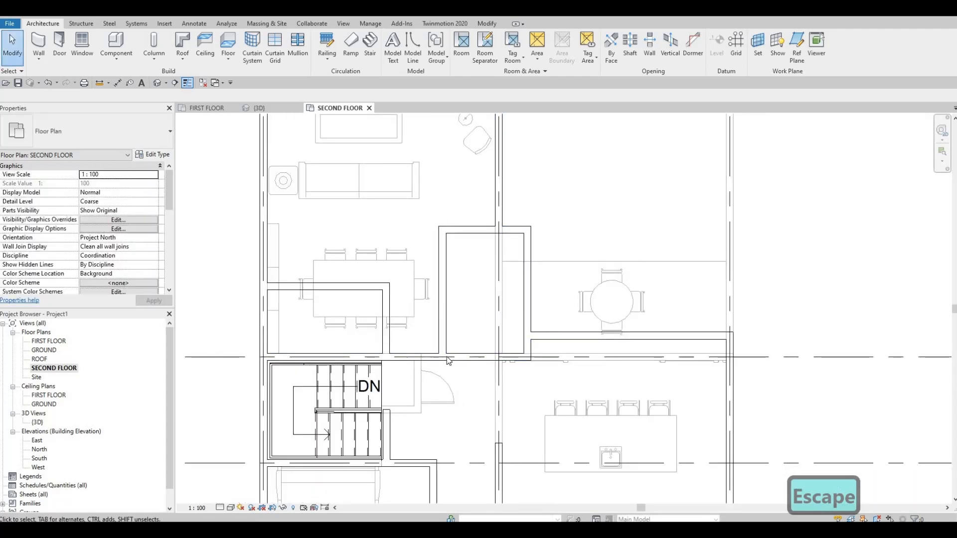
scroll(499, 394, "down", 1)
key("Escape")
scroll(506, 331, "down", 2)
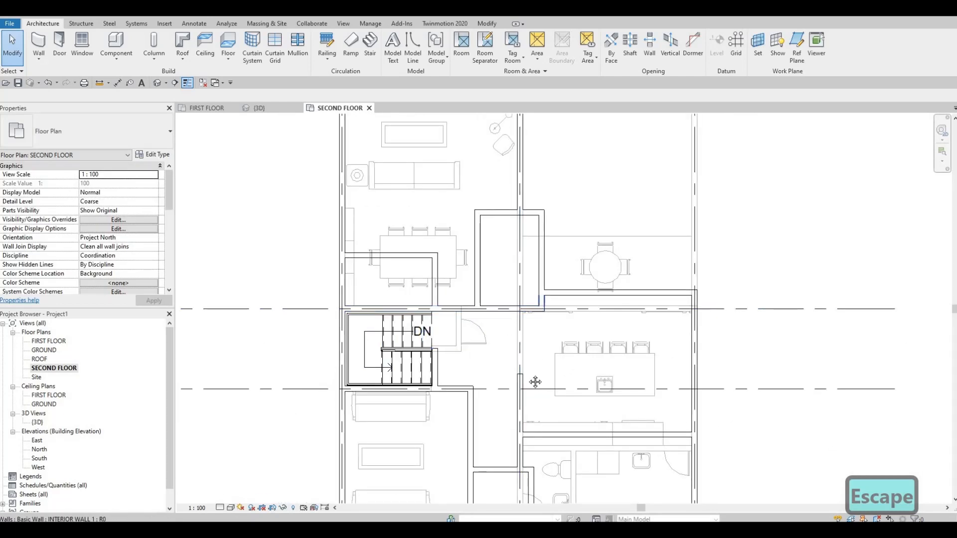
middle_click_drag(520, 376, 514, 361)
key("Escape")
left_click(514, 358)
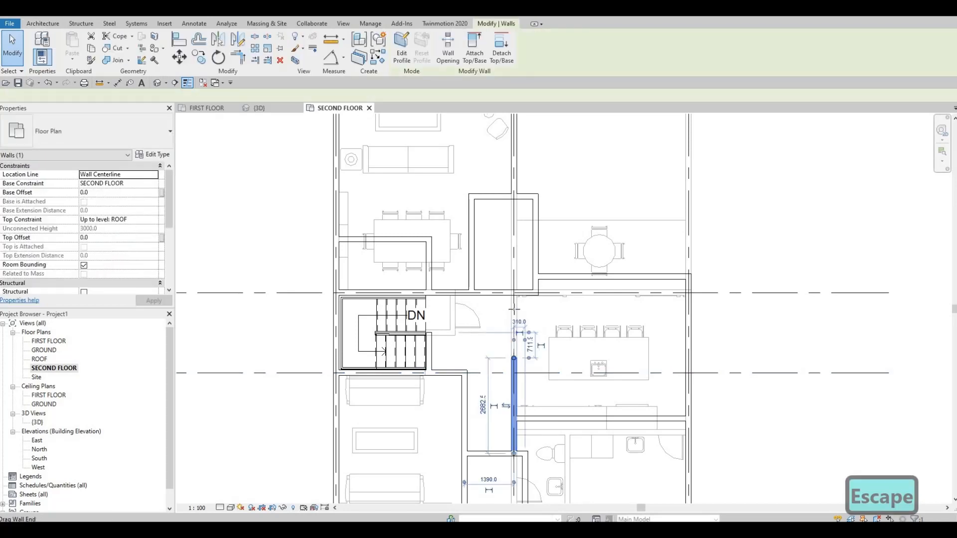
left_click_drag(513, 358, 513, 296)
left_click_drag(546, 398, 557, 301)
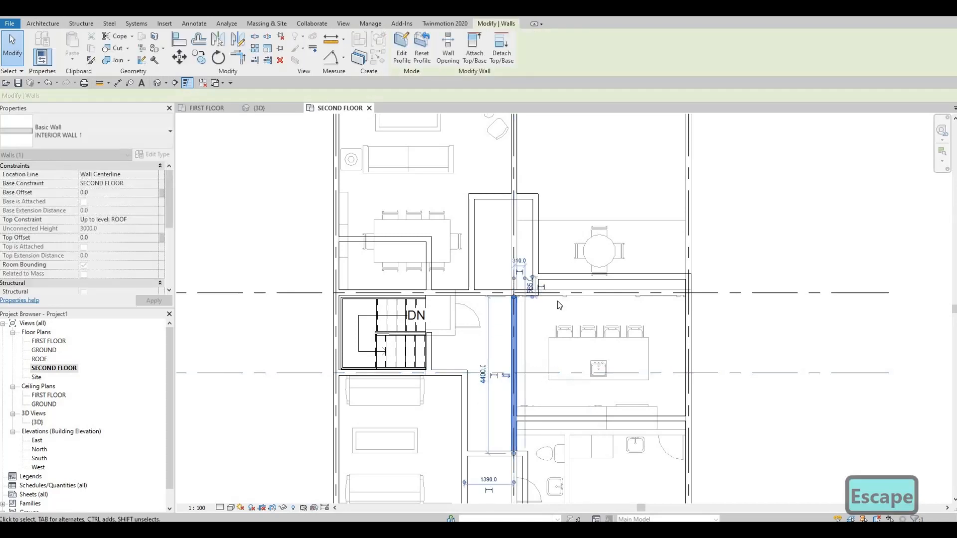
key("Escape")
Start placing a door matching the underlay's bathroom door, M_Door-Interior-Single-2_Panel-Wood 700 x 2000mm
scroll(572, 333, "down", 3)
middle_click_drag(567, 341, 548, 408)
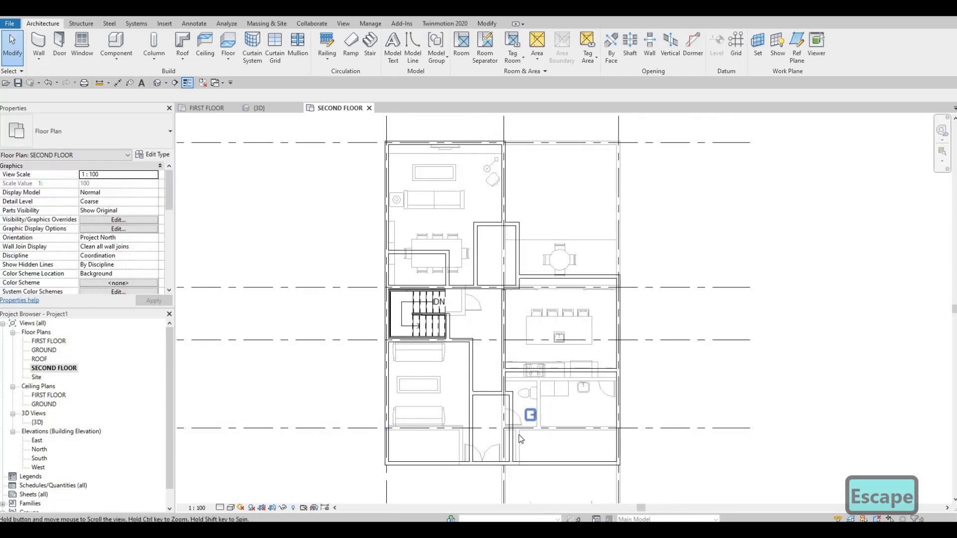
scroll(518, 399, "up", 2)
left_click(524, 446)
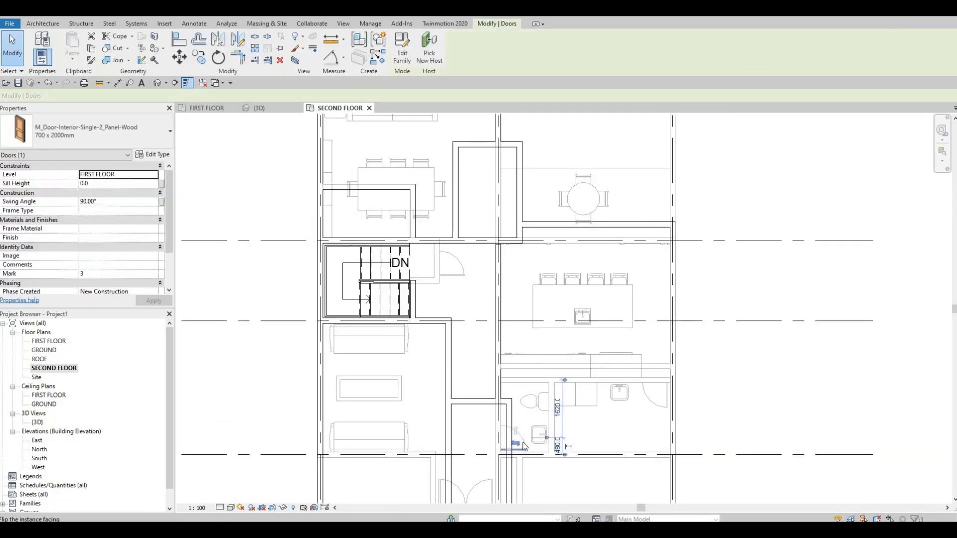
key("c")
key("s")
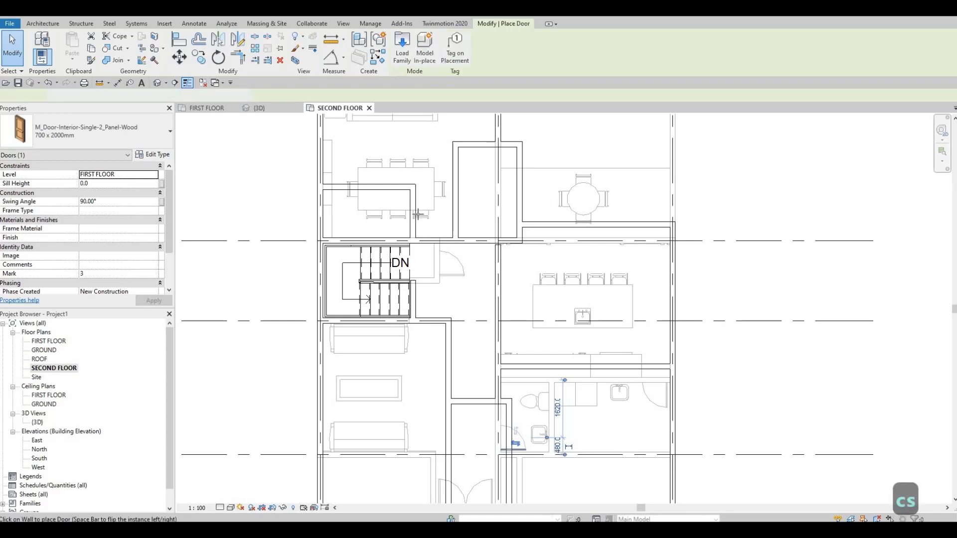
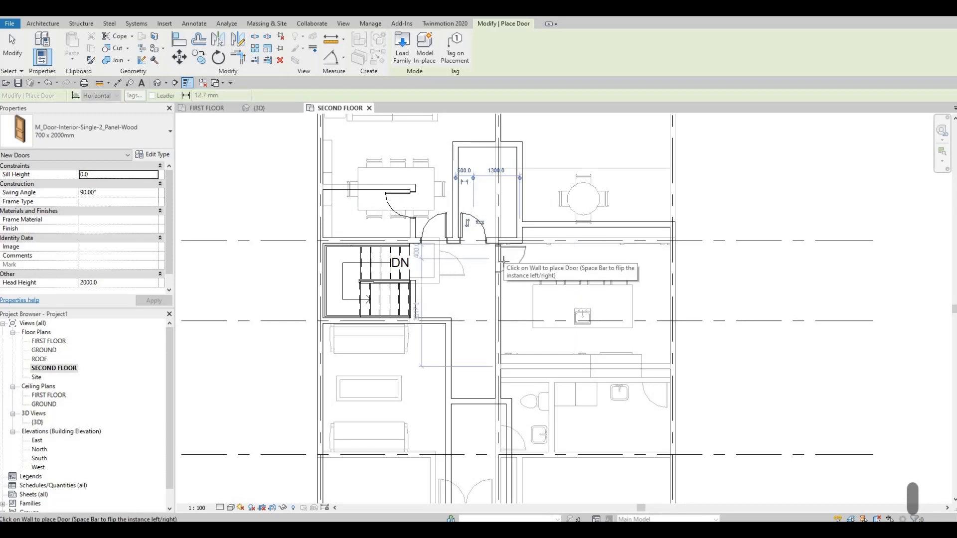
Place 700 x 2000 mm interior doors at the upper end of the kitchen's grid 2 wall and in the narrow lower room's right wall
left_click(503, 260)
middle_click_drag(511, 380, 495, 284)
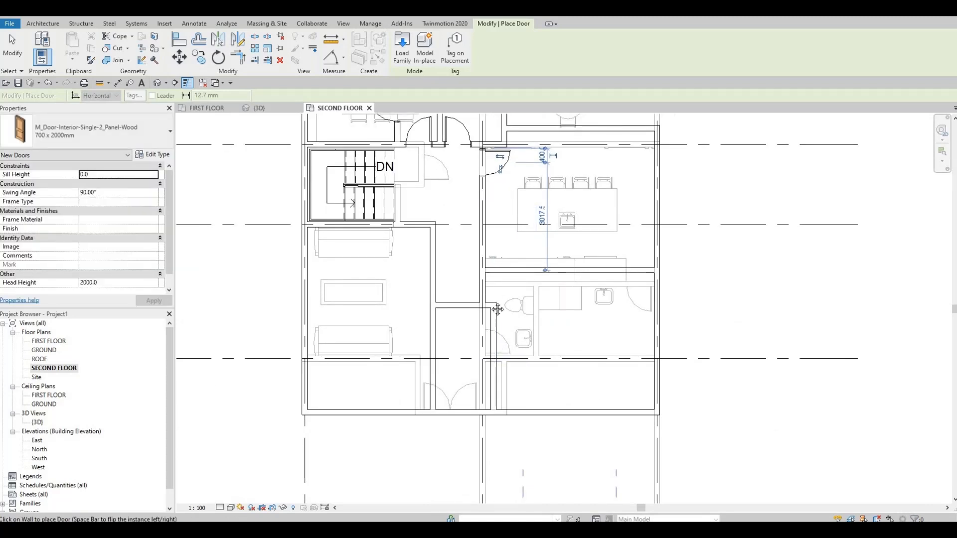
middle_click_drag(480, 315, 478, 308)
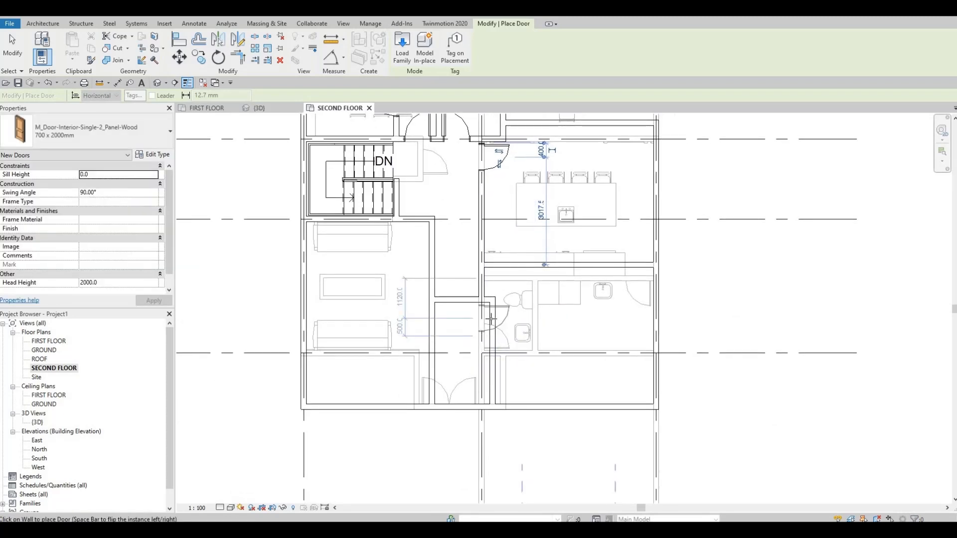
left_click(491, 318)
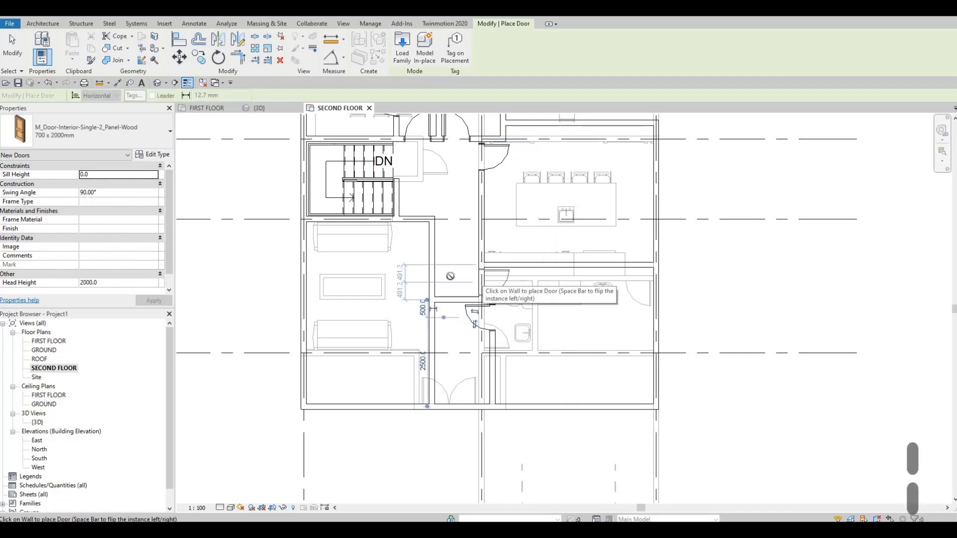
Add doors of the same type to the grid 2 wall just below the kitchen and the right wall of the room below the stair
left_click(481, 282)
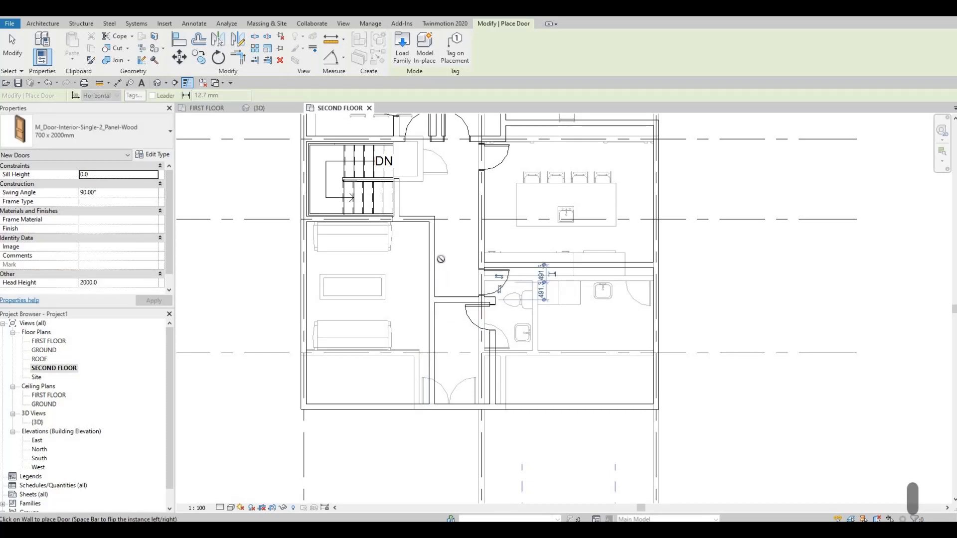
key("space")
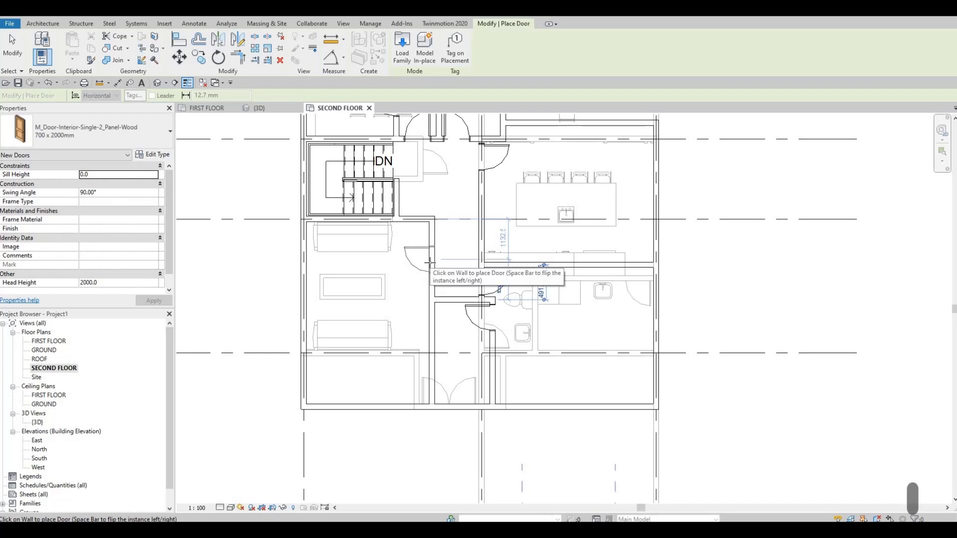
left_click(430, 262)
key("Escape")
middle_click_drag(446, 291, 447, 271)
key("Escape")
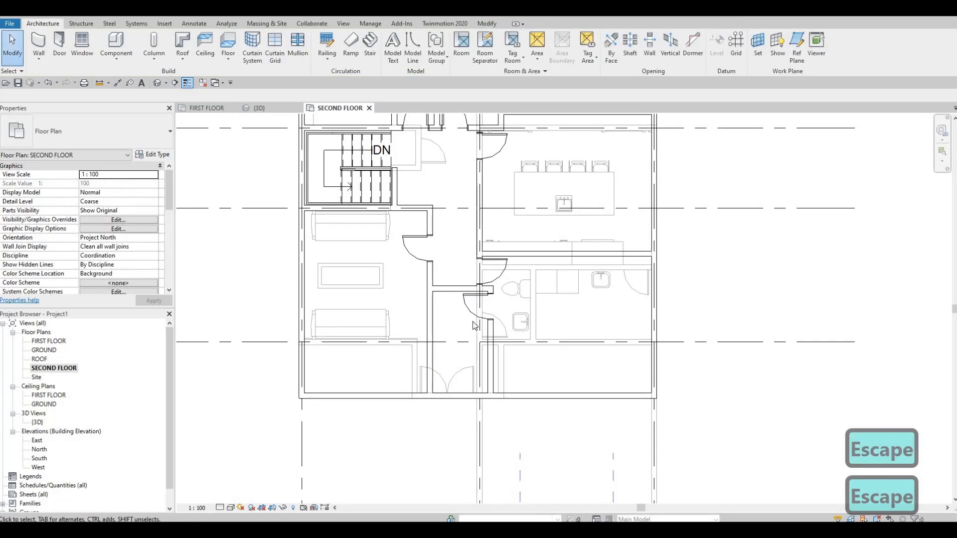
Review the new door placements and room layout across the second-floor plan
scroll(473, 321, "up", 2)
scroll(440, 340, "down", 3)
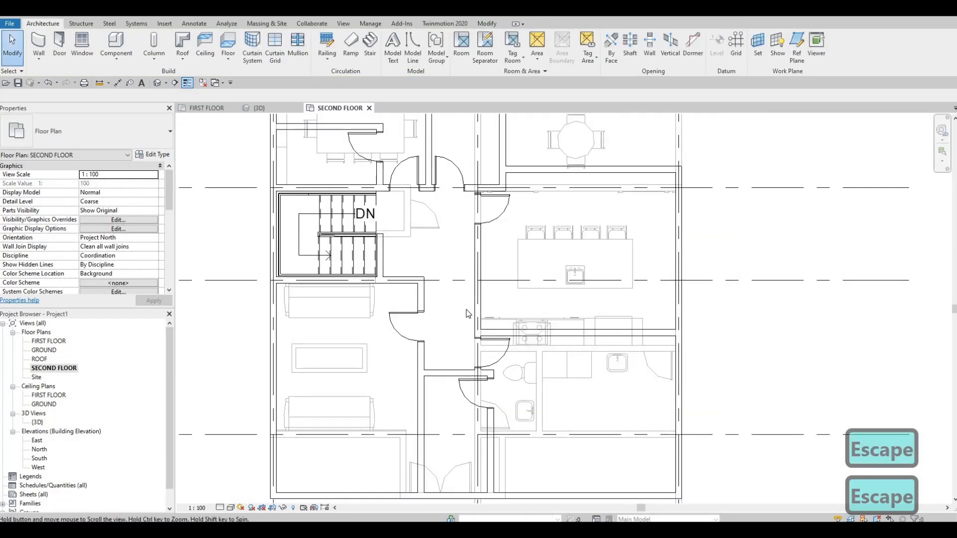
mouse_move(449, 313)
middle_mouse_down()
mouse_move(441, 330)
mouse_move(444, 324)
middle_mouse_up()
scroll(445, 318, "down", 2)
middle_click_drag(451, 267, 474, 223)
scroll(451, 281, "down", 1)
key("Escape")
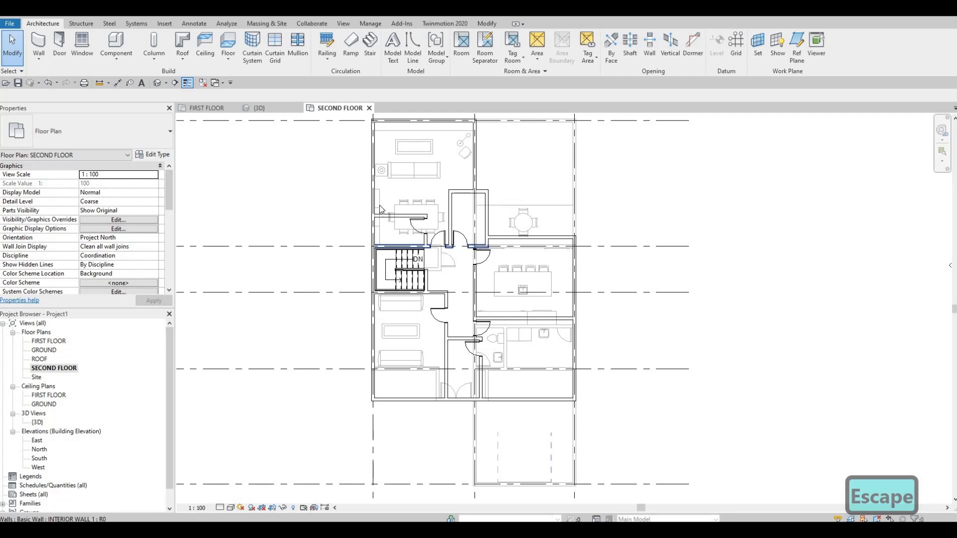
Place another M_Table-End 0610 x 0160mm on the second floor against the exterior wall, at the lower sofa's left end
scroll(377, 169, "up", 1)
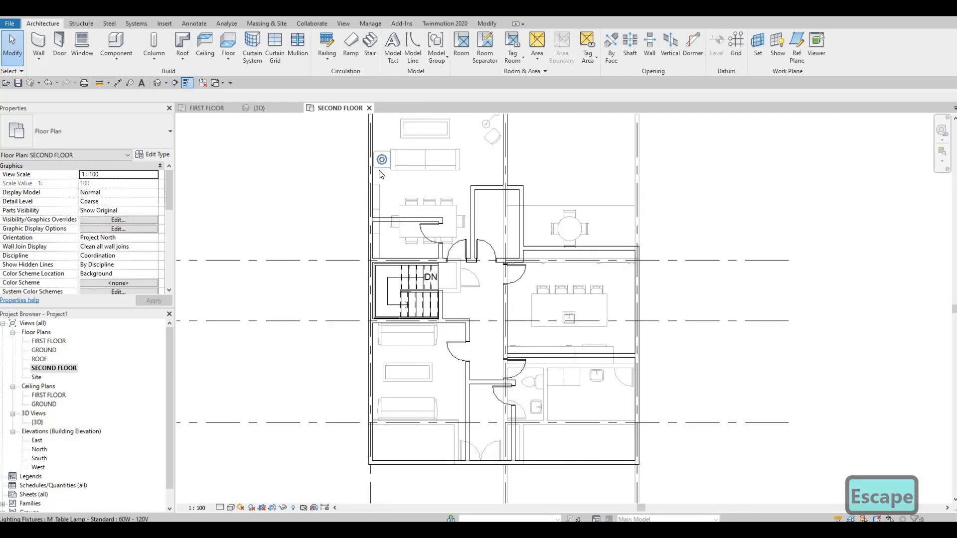
left_click(379, 171)
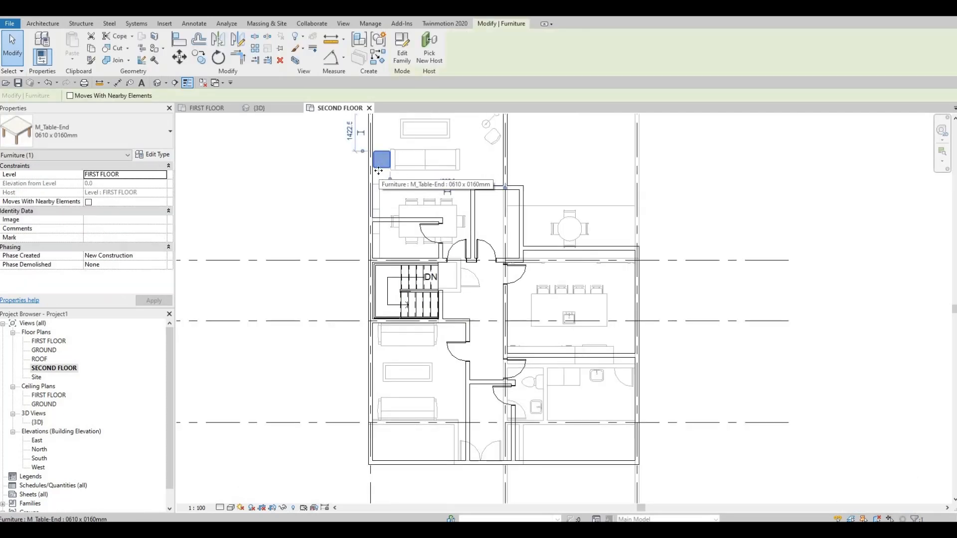
key("c")
key("s")
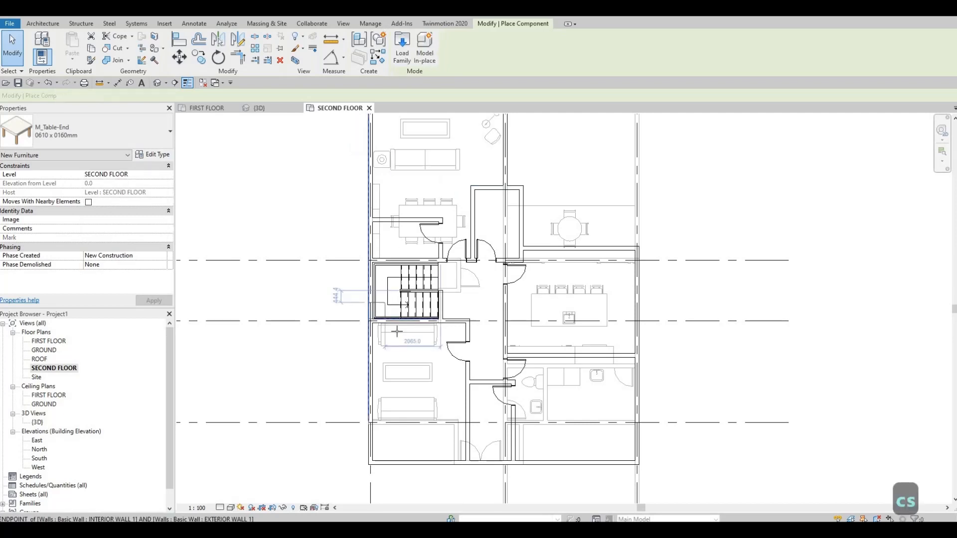
middle_click_drag(385, 393, 392, 319)
scroll(392, 320, "up", 3)
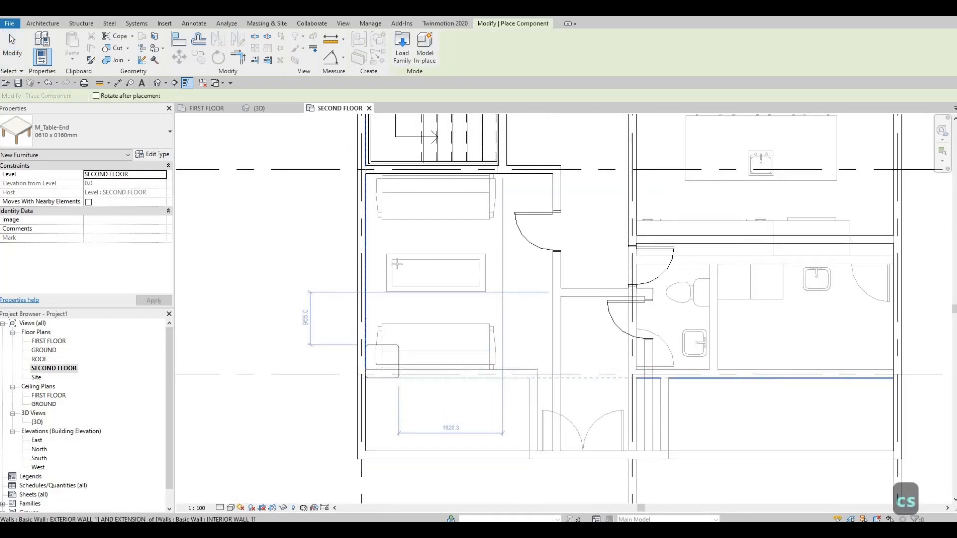
left_click(382, 361)
middle_click_drag(396, 272, 374, 448)
key("Escape")
key("Escape")
key("Escape")
scroll(368, 448, "down", 1)
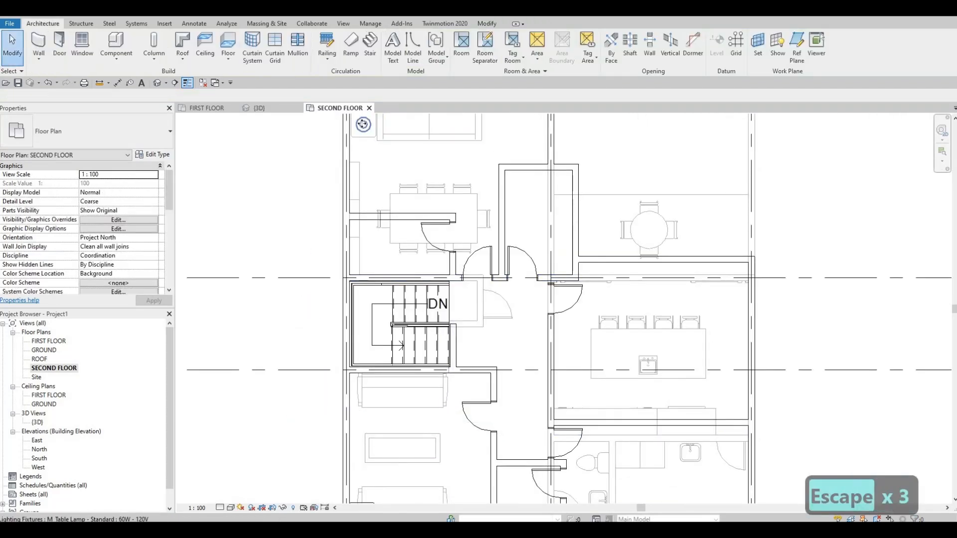
Place another M_Table Lamp - Standard 60W - 120V on top of the new end table, matching the first-floor lamp
left_click(362, 124)
key("c")
key("s")
middle_click_drag(383, 373, 394, 282)
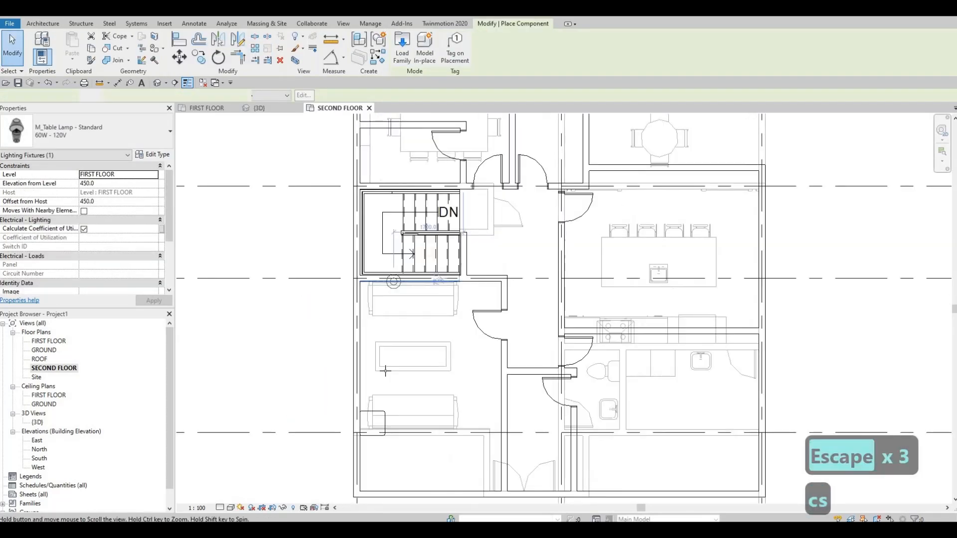
scroll(385, 369, "up", 3)
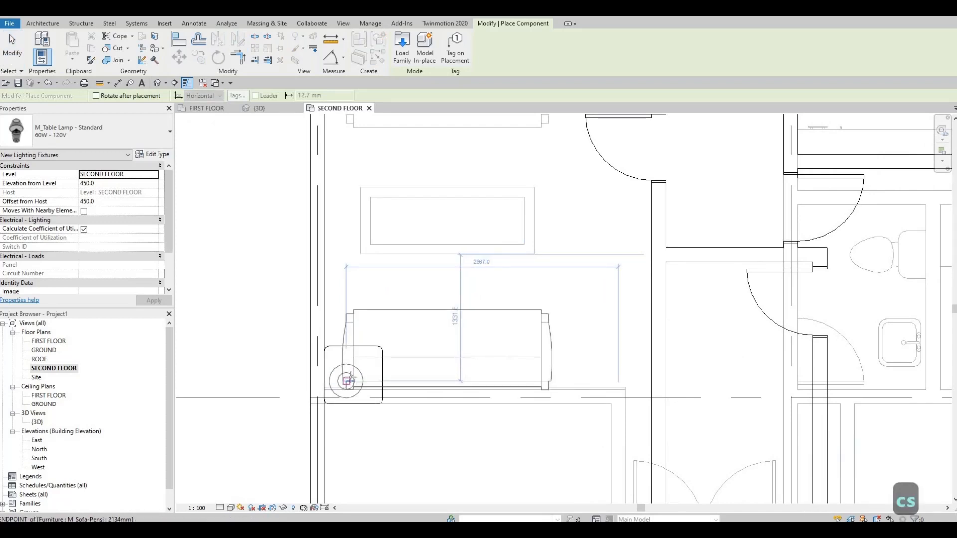
scroll(347, 380, "up", 4)
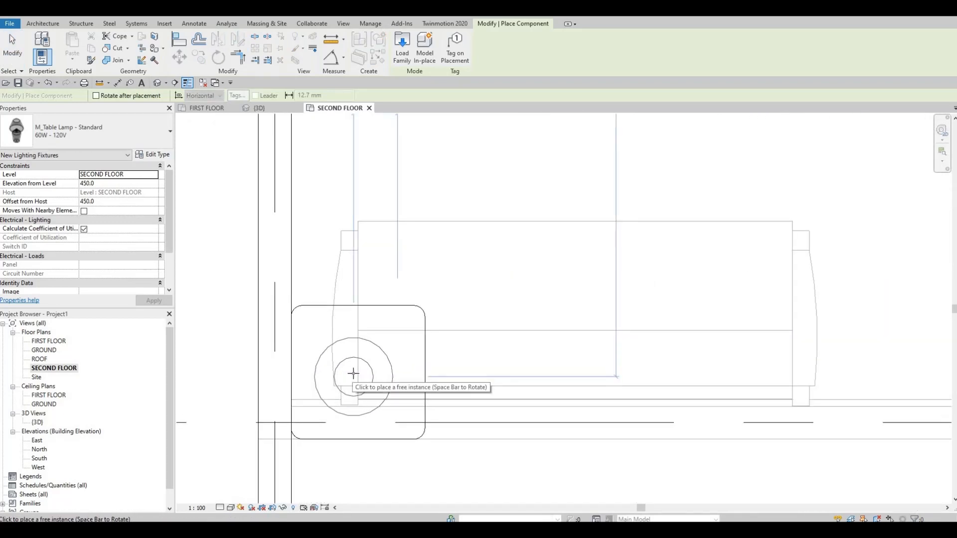
left_click(353, 373)
scroll(368, 324, "down", 4)
key("Escape")
key("Escape")
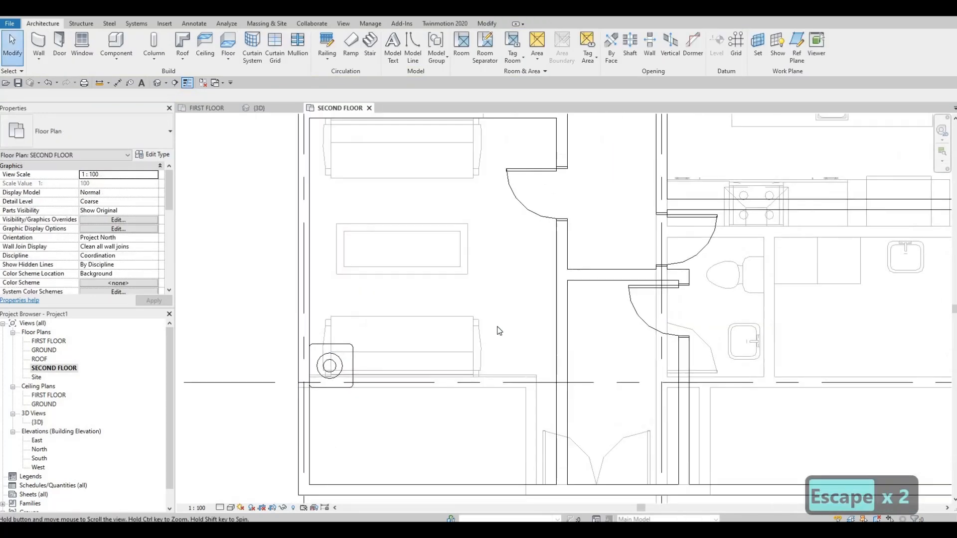
Place an M_Toilet-Domestic-2D on the narrow lower bathroom's left wall, about 1400 mm from the lower exterior wall
scroll(498, 331, "down", 2)
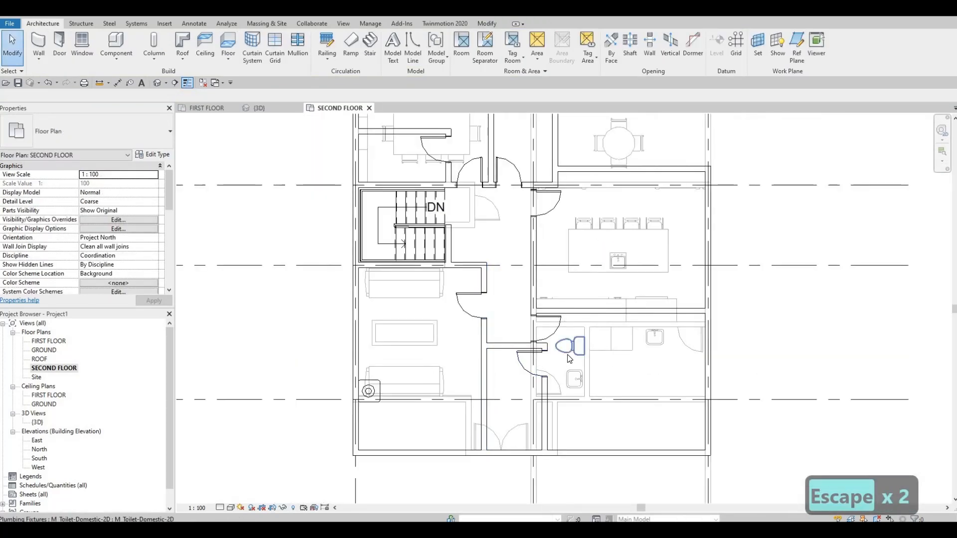
left_click(567, 355)
key("c")
key("s")
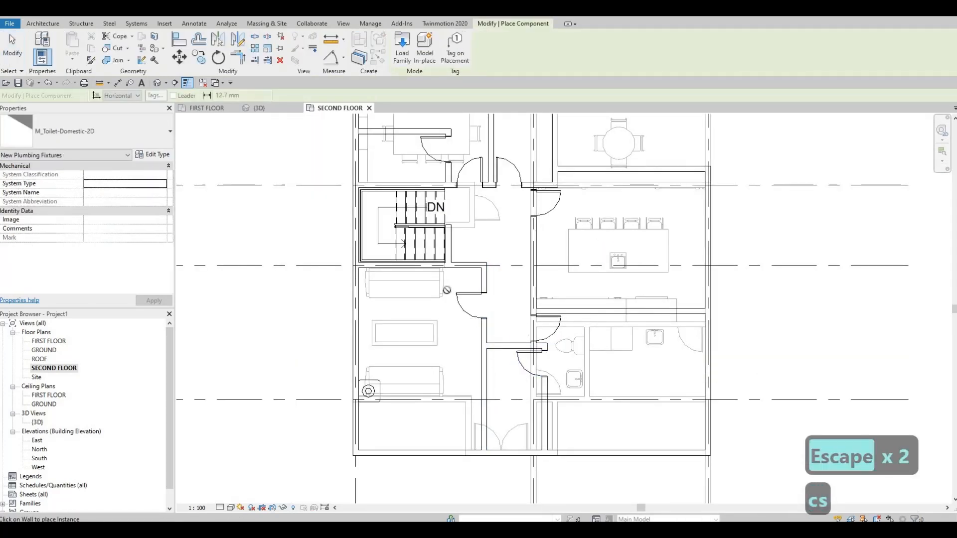
middle_click_drag(499, 387, 444, 291)
scroll(438, 302, "up", 1)
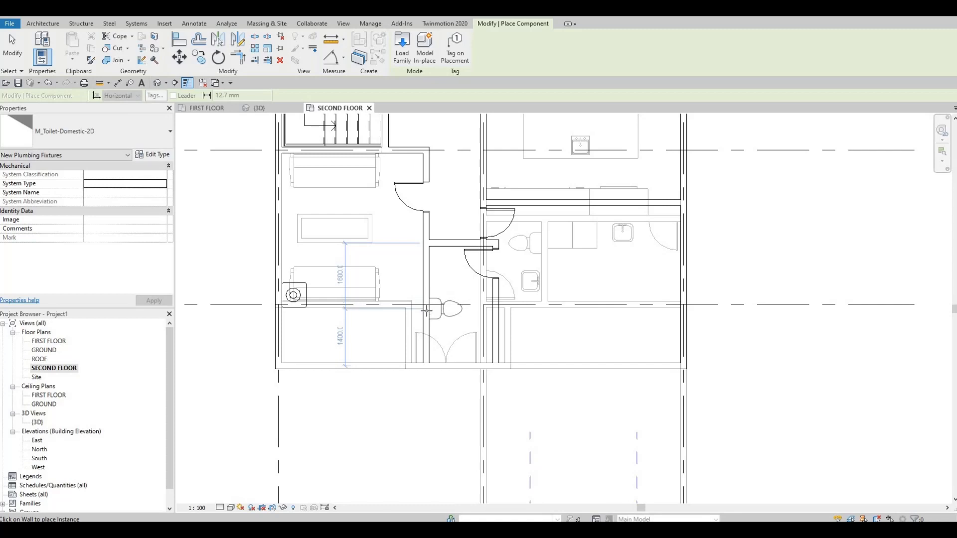
key("Escape")
key("Escape")
key("Escape")
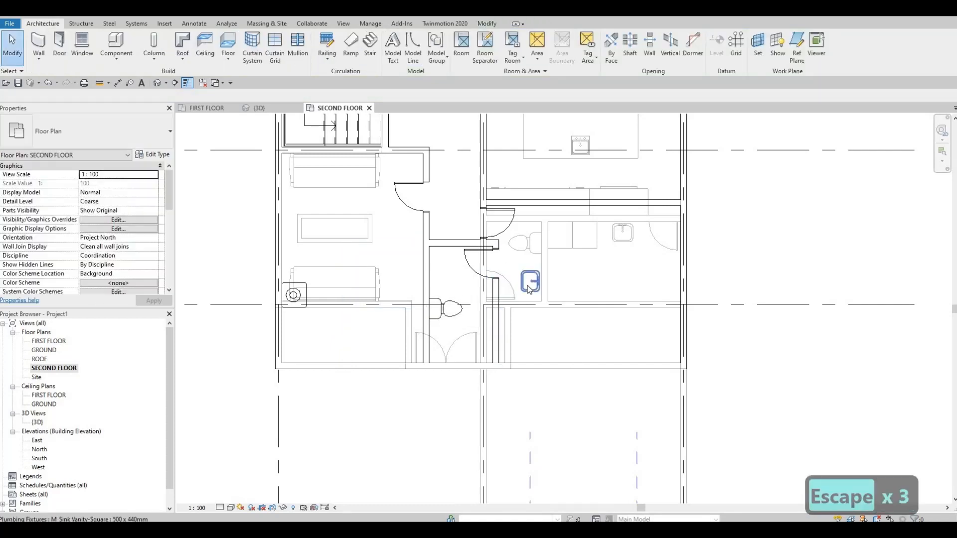
Place an M_Sink Vanity-Square 500 x 440mm along the bathroom's left wall, above the toilet and about 360 mm from the upper wall
left_click(530, 281)
key("c")
key("s")
scroll(450, 254, "up", 1)
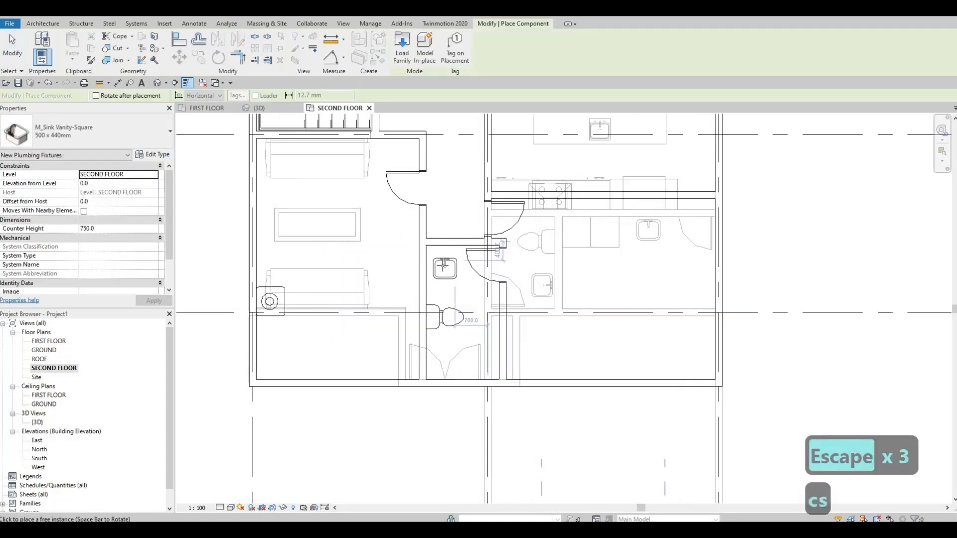
scroll(438, 266, "up", 2)
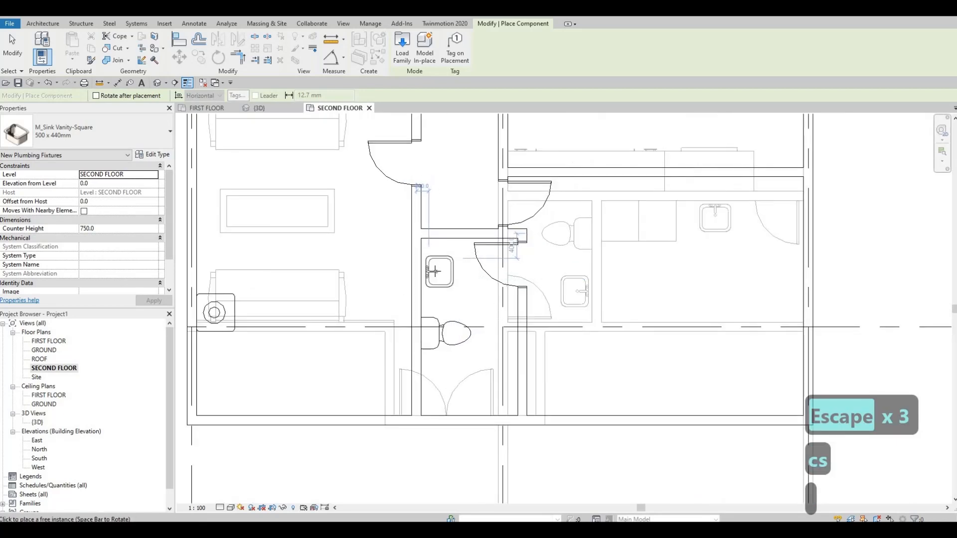
scroll(435, 269, "up", 2)
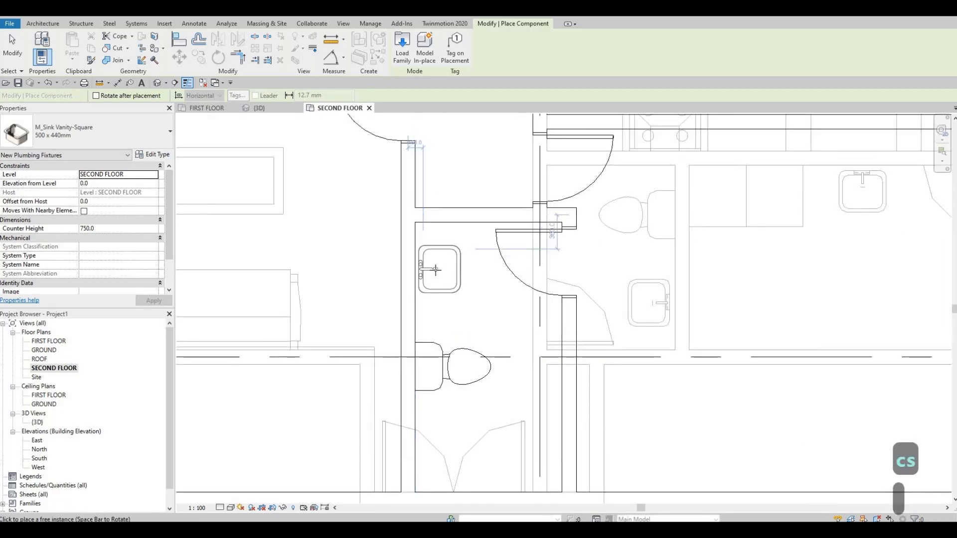
left_click(441, 290)
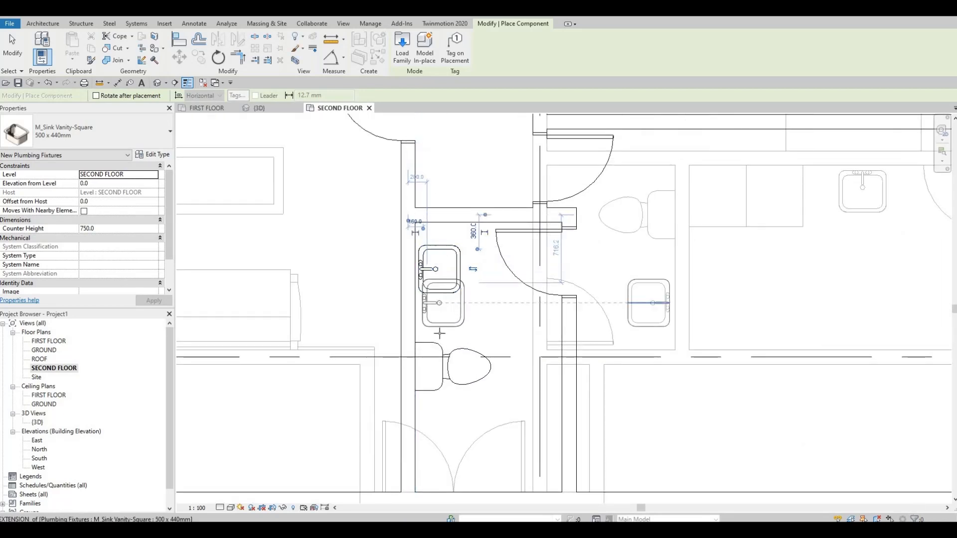
scroll(442, 291, "down", 1)
key("Escape")
key("Escape")
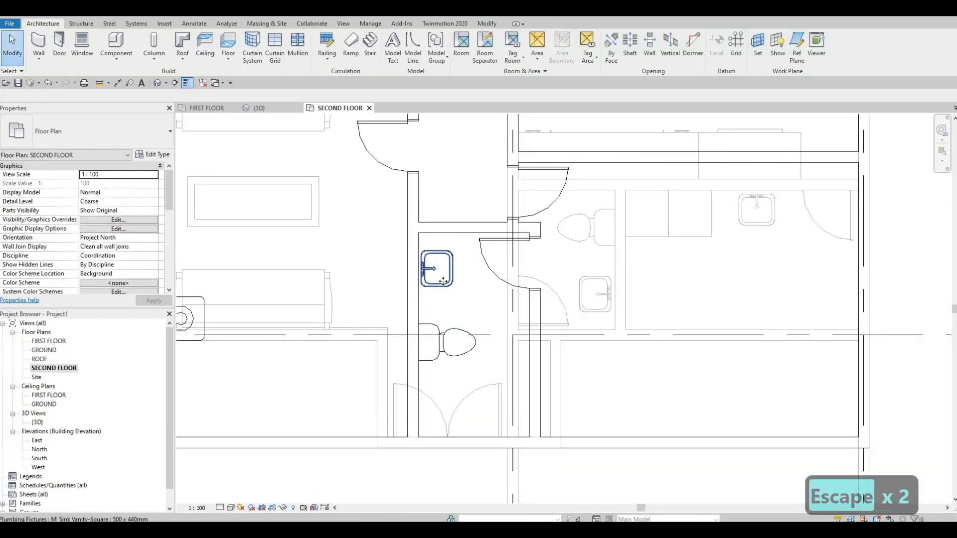
Nudge the new vanity sink down towards the toilet, to about 480 mm from the bathroom's upper wall
left_click(443, 282)
key("Down")
key("Down")
key("Down")
key("Down")
key("Down")
key("Down")
key("Down")
key("Down")
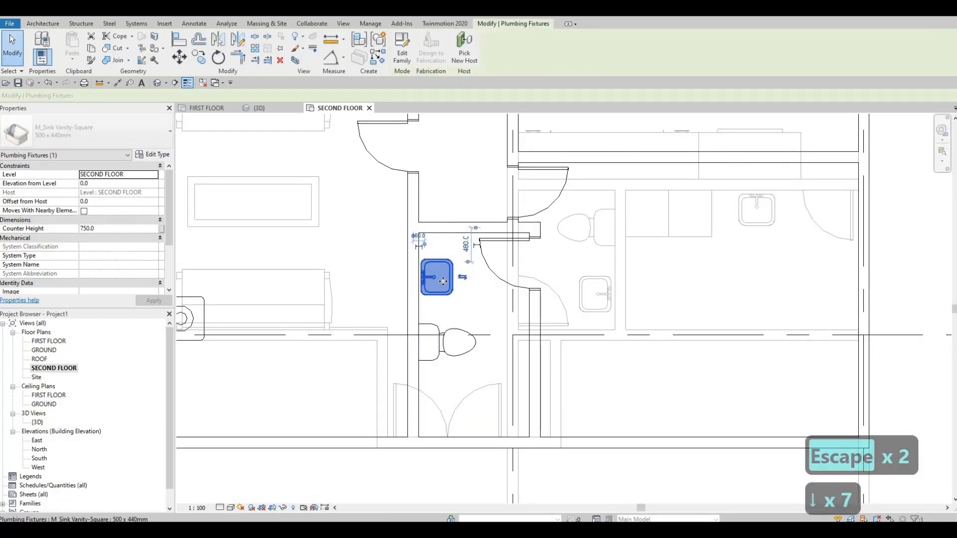
key("Escape")
key("Escape")
scroll(445, 279, "down", 4)
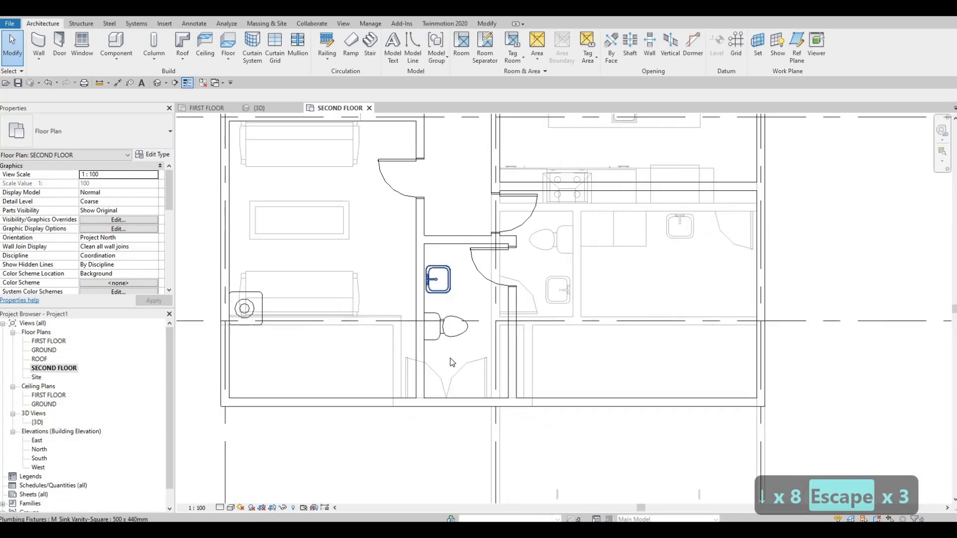
Examine the layout of the upper rooms and the first-floor furniture showing in the underlay
middle_click_drag(506, 370, 504, 378)
middle_click_drag(493, 323, 484, 391)
scroll(483, 389, "down", 1)
middle_click_drag(478, 357, 482, 418)
key("Escape")
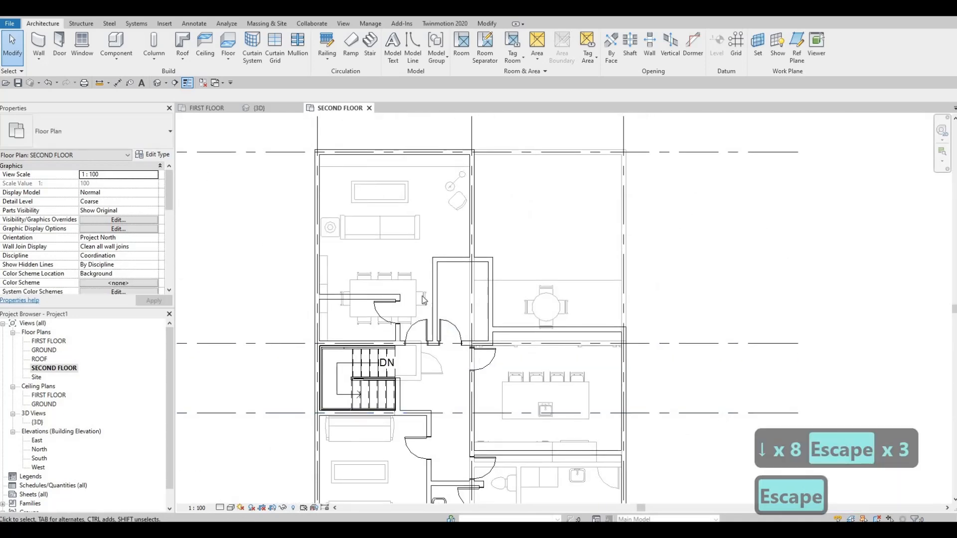
middle_click_drag(448, 237, 456, 258)
scroll(432, 284, "up", 1)
scroll(432, 284, "down", 1)
middle_click_drag(416, 304, 450, 304)
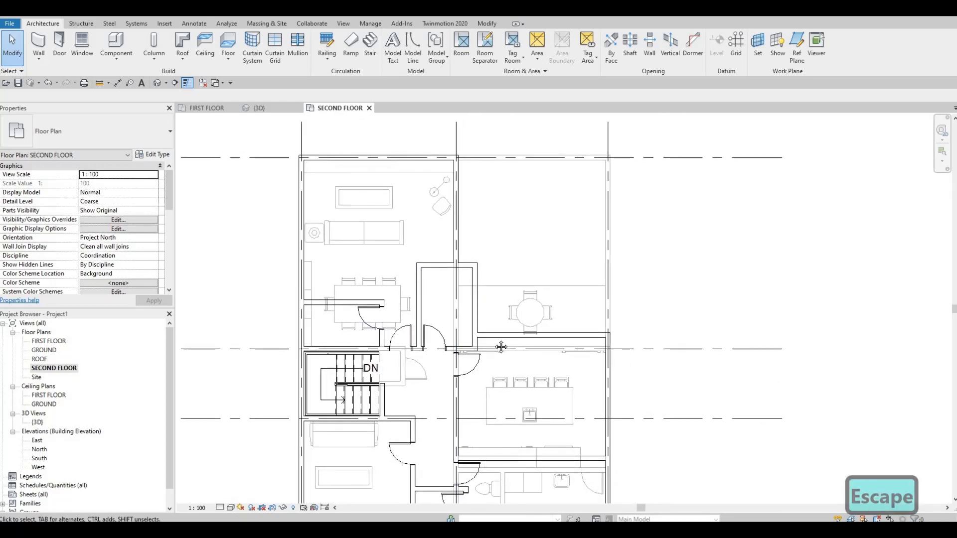
middle_click_drag(499, 346, 494, 380)
middle_click_drag(474, 314, 478, 294)
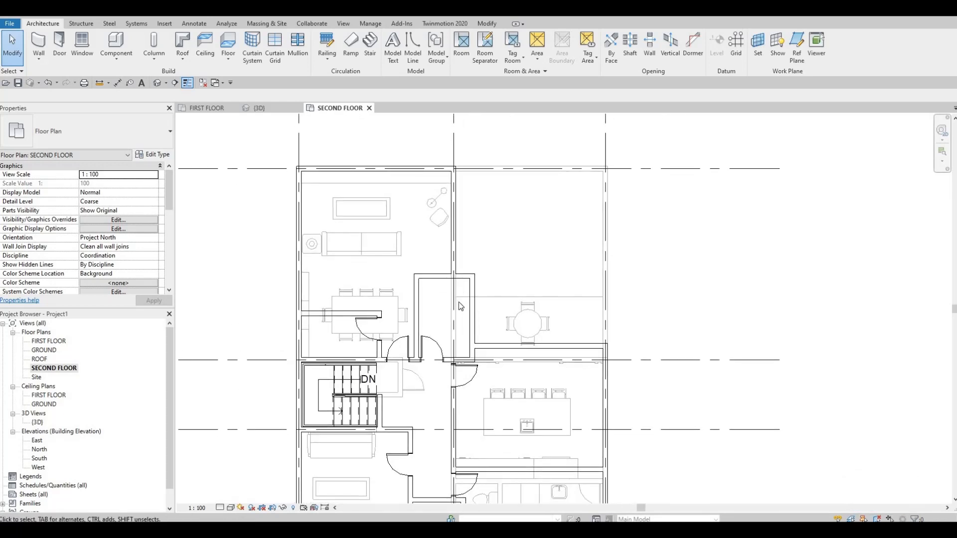
Place another M_Chair-Desk, rotated diagonally like the underlay one, by the large upper room's right wall, just above the closet
left_click(438, 225)
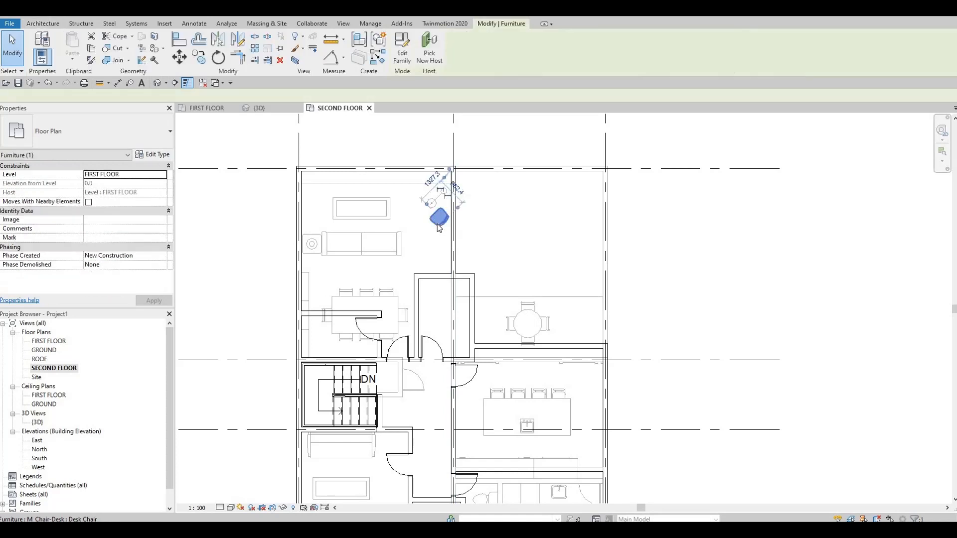
key("c")
key("s")
scroll(447, 234, "up", 2)
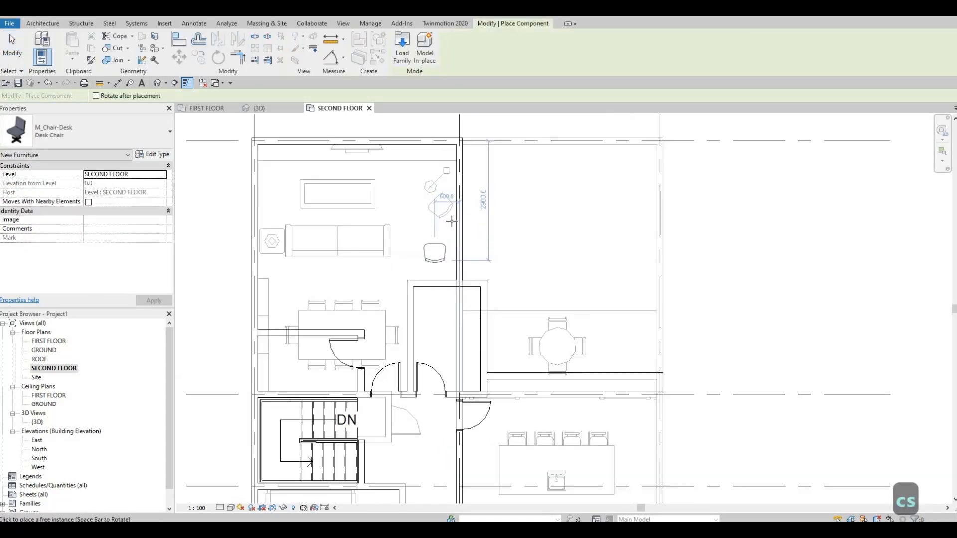
key("space")
key("space")
key("space")
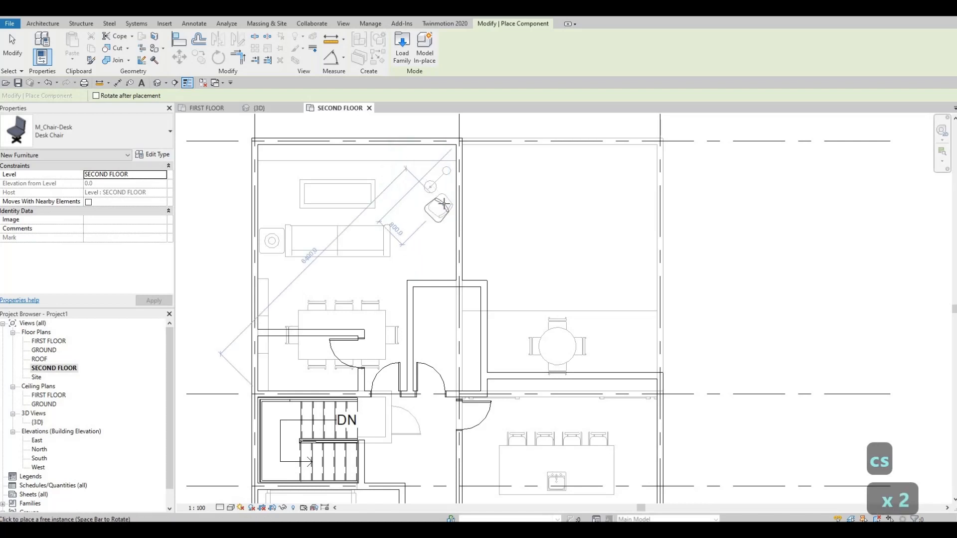
key("space")
key("space")
key("space")
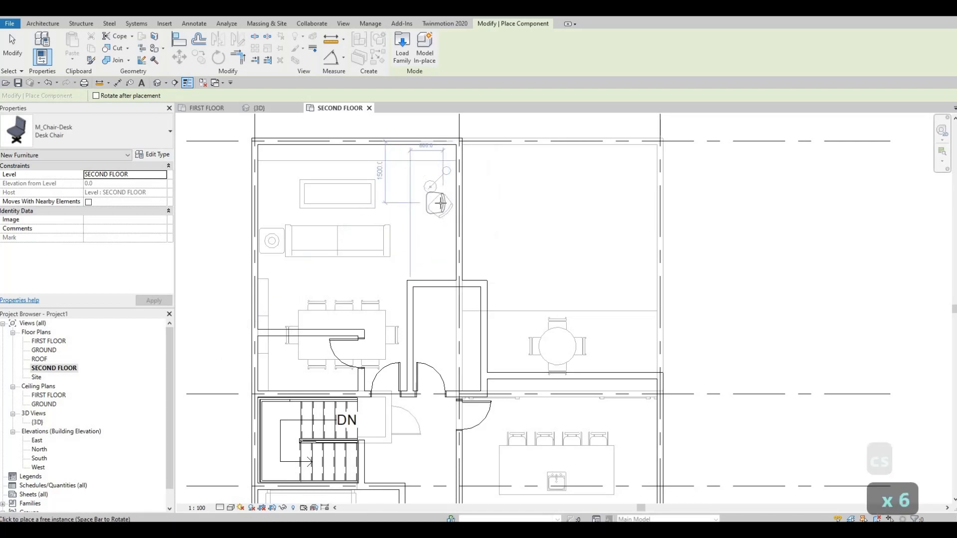
key("space")
key("space")
key("space")
key("space")
left_click(440, 206)
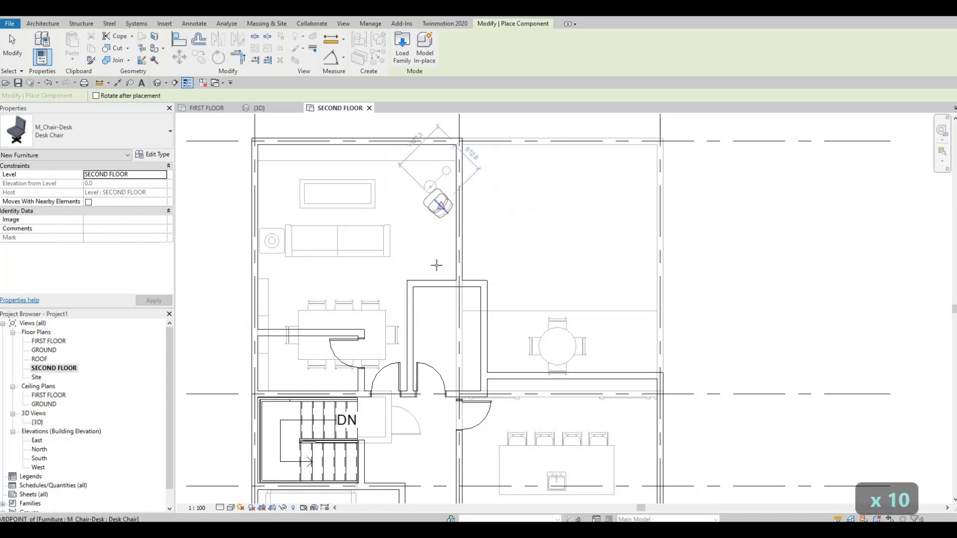
left_click(424, 311)
key("Escape")
key("Escape")
key("Escape")
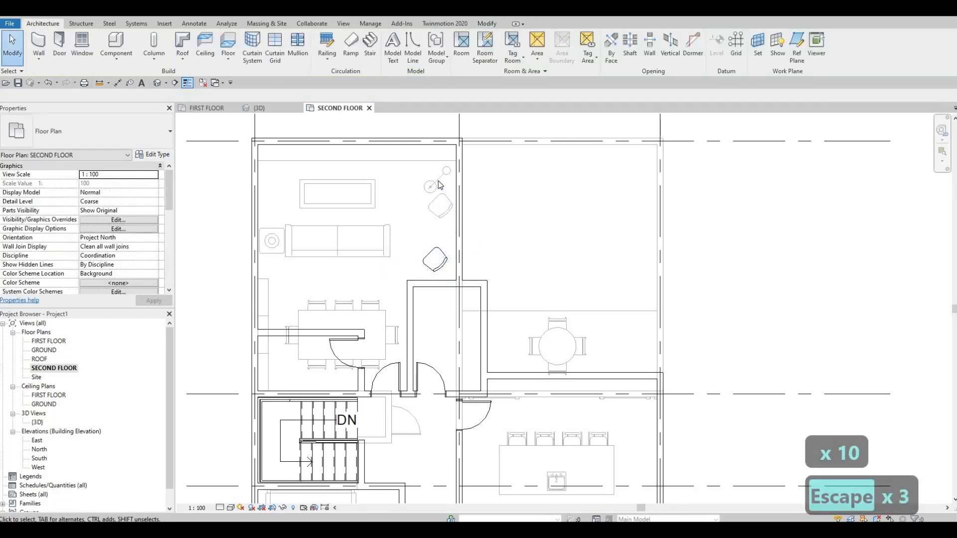
Place an M_Floor Lamp - Arm Extension 100W - 120V, turned diagonally, just above the new desk chair in the large upper room
left_click(439, 184)
key("c")
key("s")
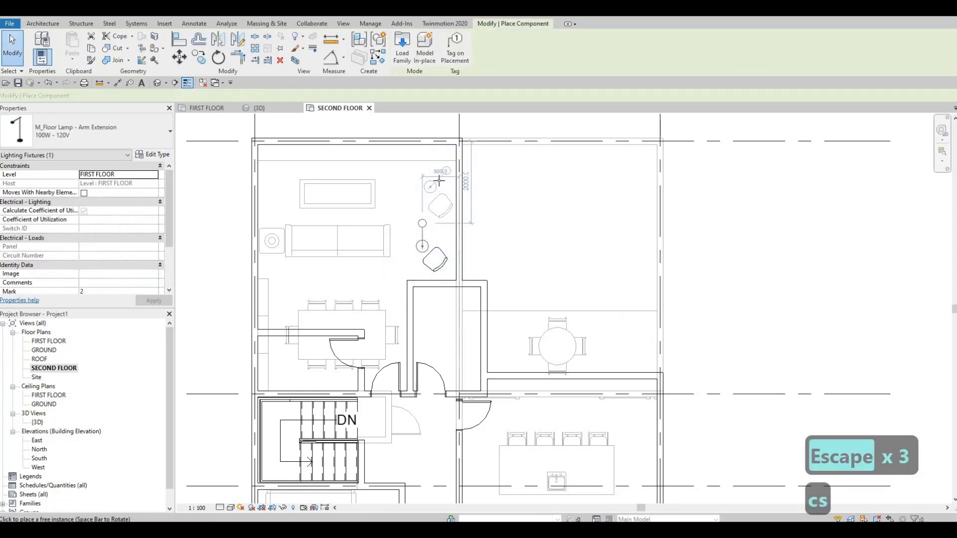
key("space")
key("space")
key("space")
key("space")
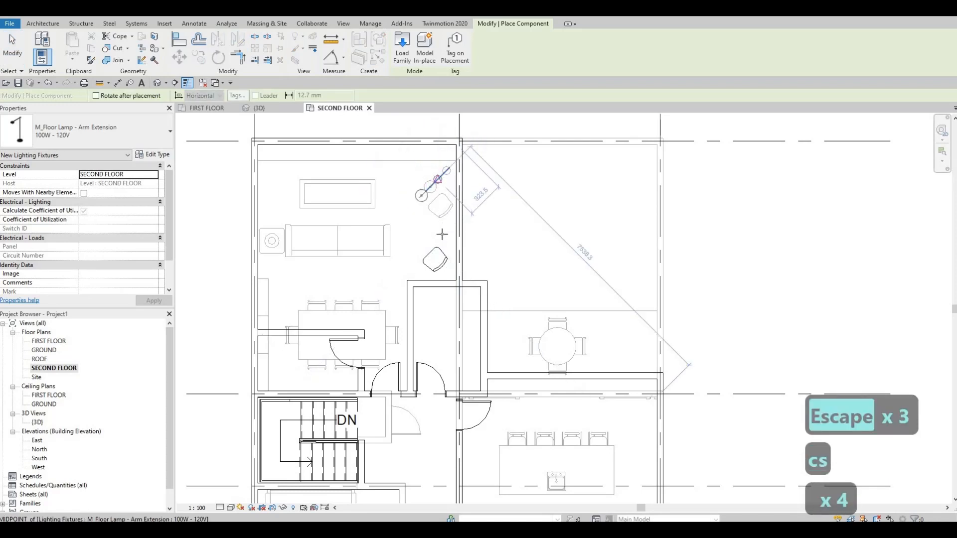
left_click(442, 232)
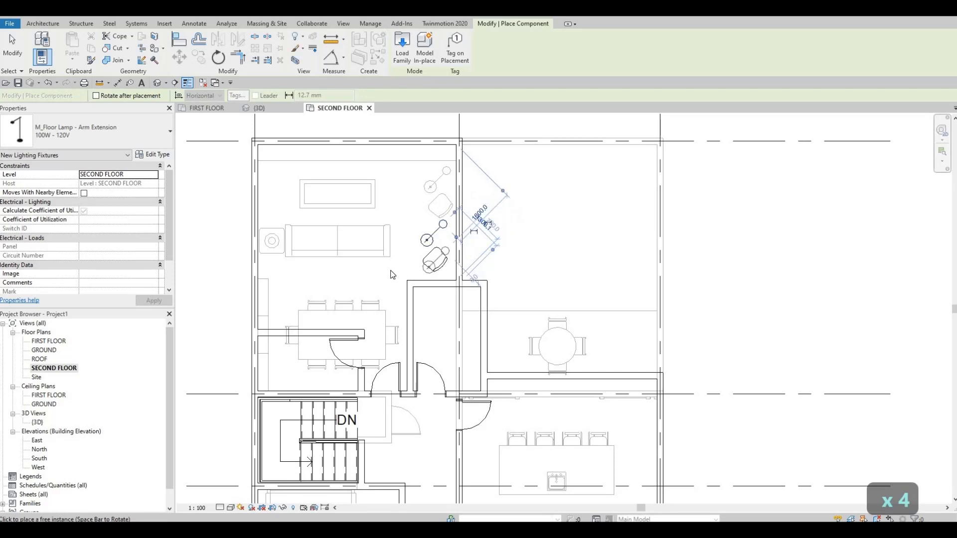
key("Escape")
key("Escape")
key("Escape")
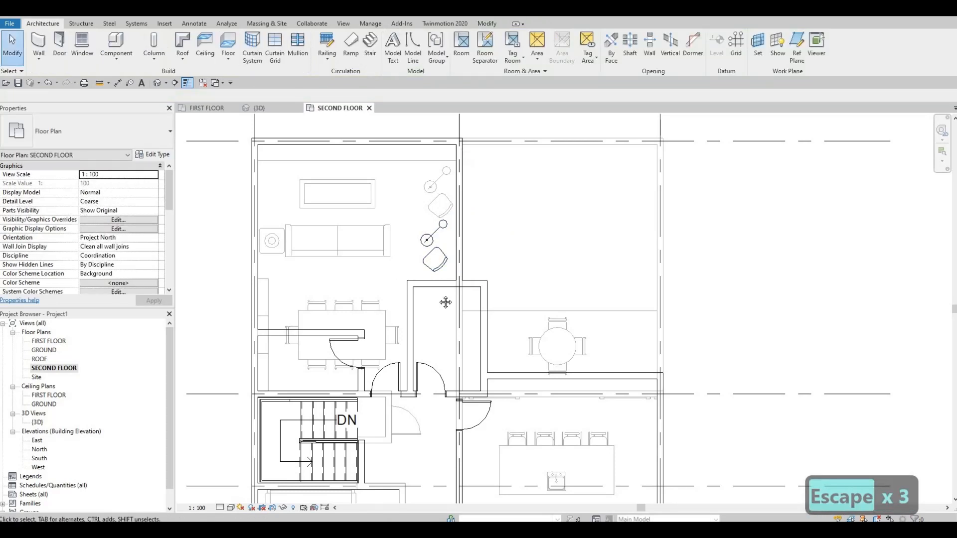
Examine the remaining second-floor rooms against the first-floor furniture in the underlay, including the lower rooms, bathroom and hallway
middle_click_drag(419, 262, 413, 271)
scroll(436, 282, "down", 2)
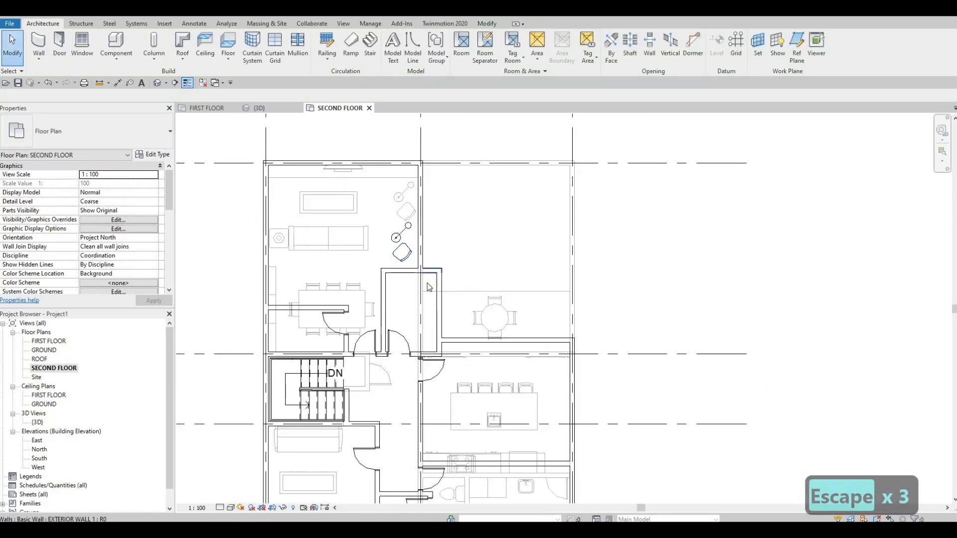
middle_click_drag(471, 264, 468, 267)
key("Escape")
middle_click_drag(468, 301, 491, 306)
scroll(492, 293, "down", 1)
scroll(492, 306, "down", 1)
middle_click_drag(428, 357, 432, 322)
scroll(439, 329, "up", 2)
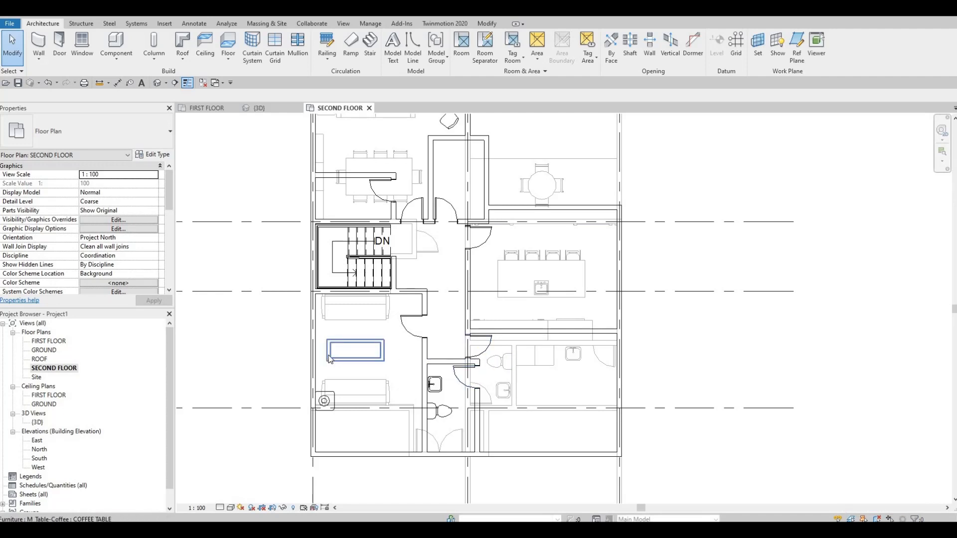
middle_click_drag(382, 343, 398, 353)
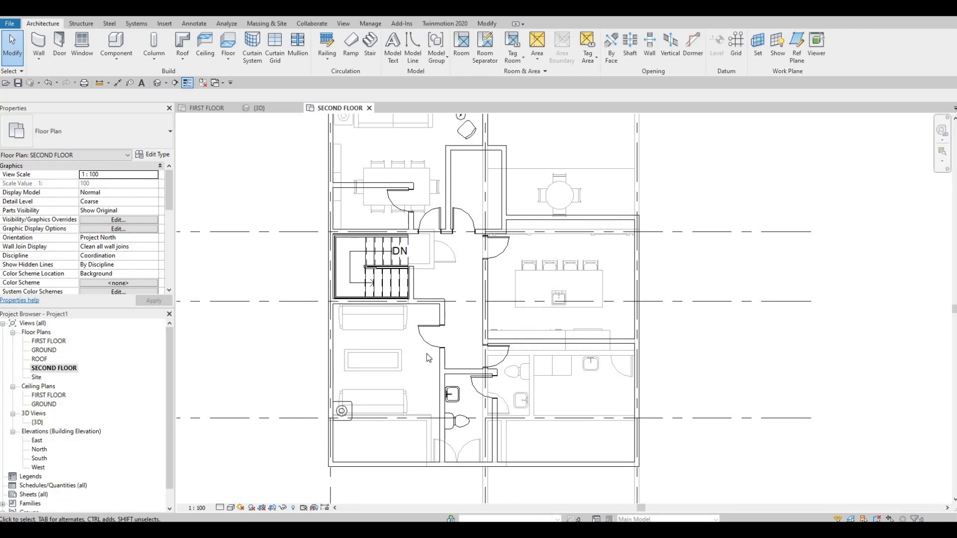
mouse_move(459, 354)
middle_mouse_down()
mouse_move(444, 351)
mouse_move(441, 366)
mouse_move(423, 335)
mouse_move(406, 331)
mouse_move(412, 363)
mouse_move(461, 431)
middle_mouse_up()
middle_click_drag(419, 353, 423, 345)
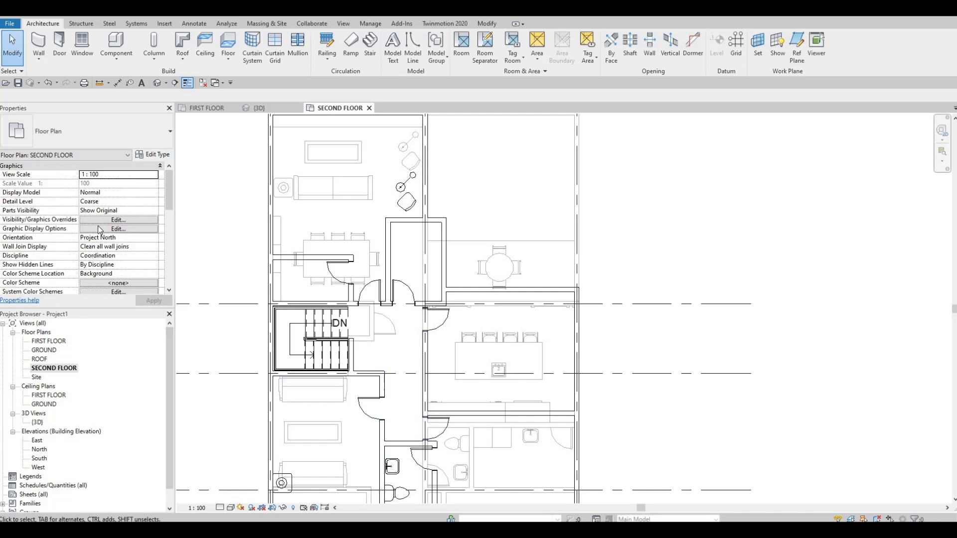
Turn off the first-floor underlay by setting the floor plan's underlay base level to None
scroll(115, 222, "down", 5)
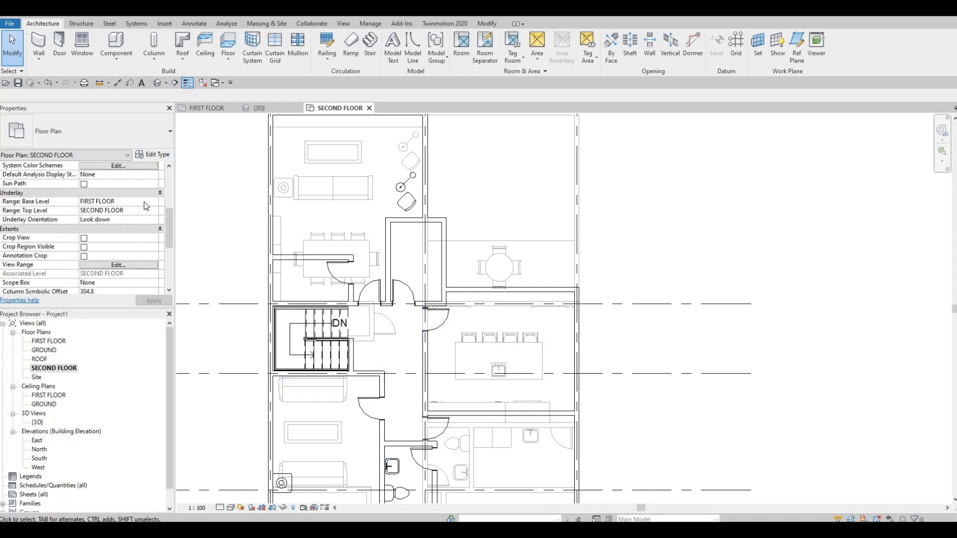
left_click(95, 202)
left_click(110, 203)
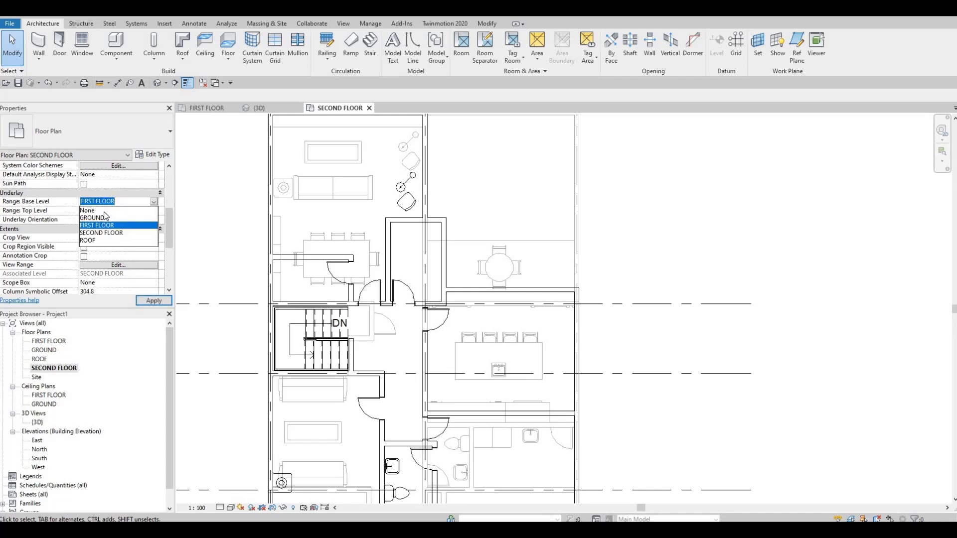
left_click(105, 210)
left_click(150, 300)
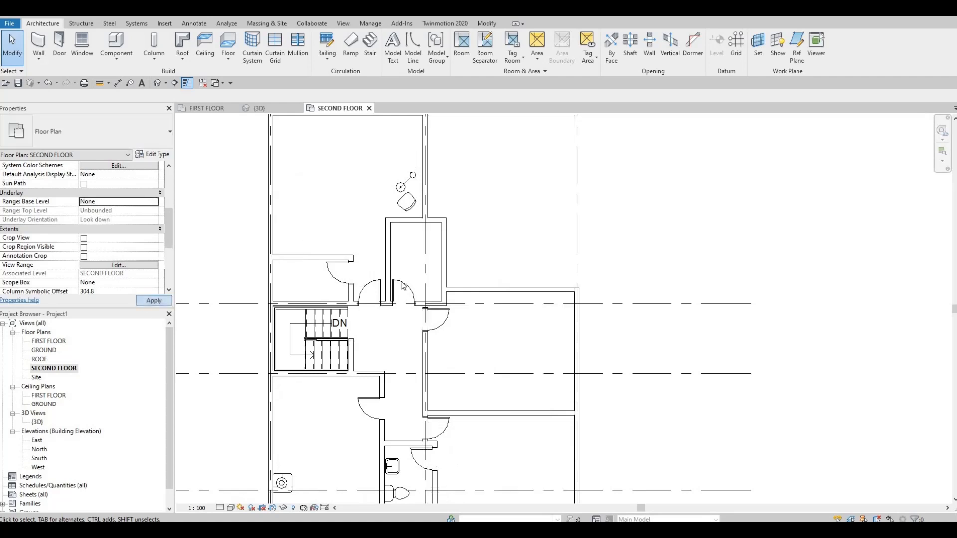
Load the M_Bed-Box family from the Beds folder inside the metric library's Furniture folder
scroll(454, 301, "down", 3)
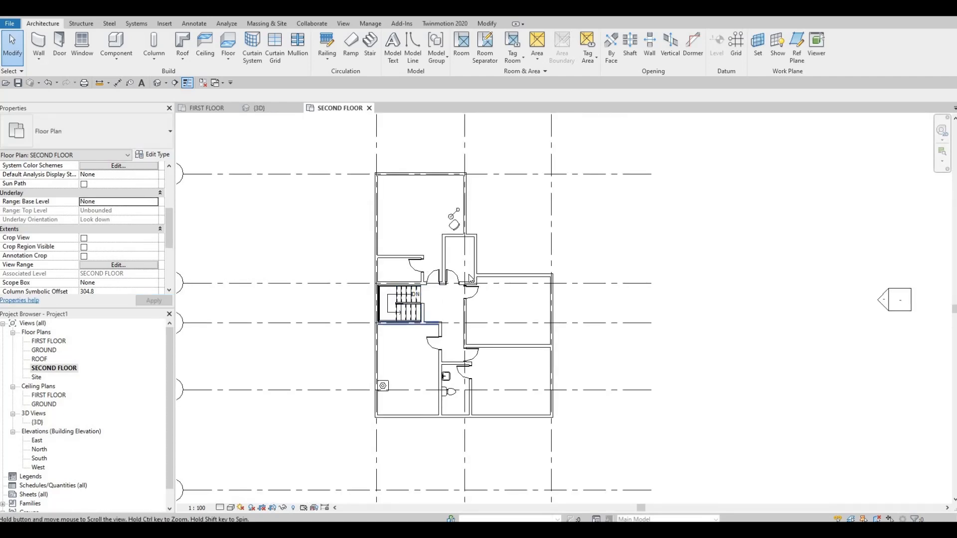
scroll(467, 280, "up", 2)
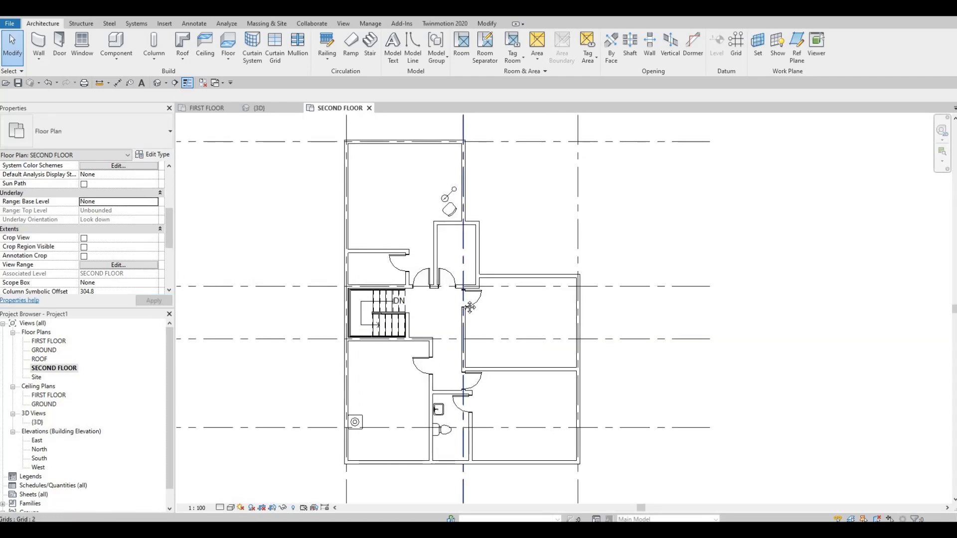
middle_click_drag(467, 300, 469, 280)
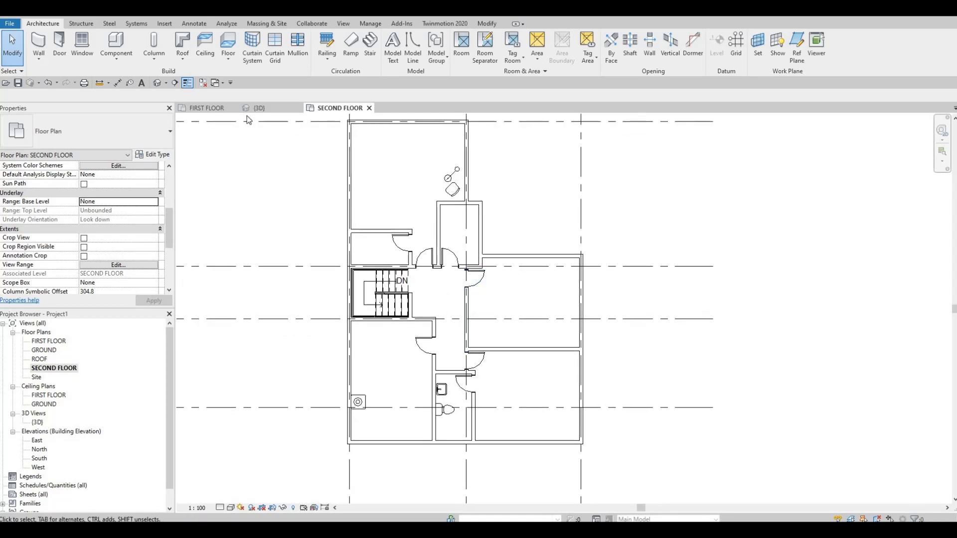
left_click(164, 23)
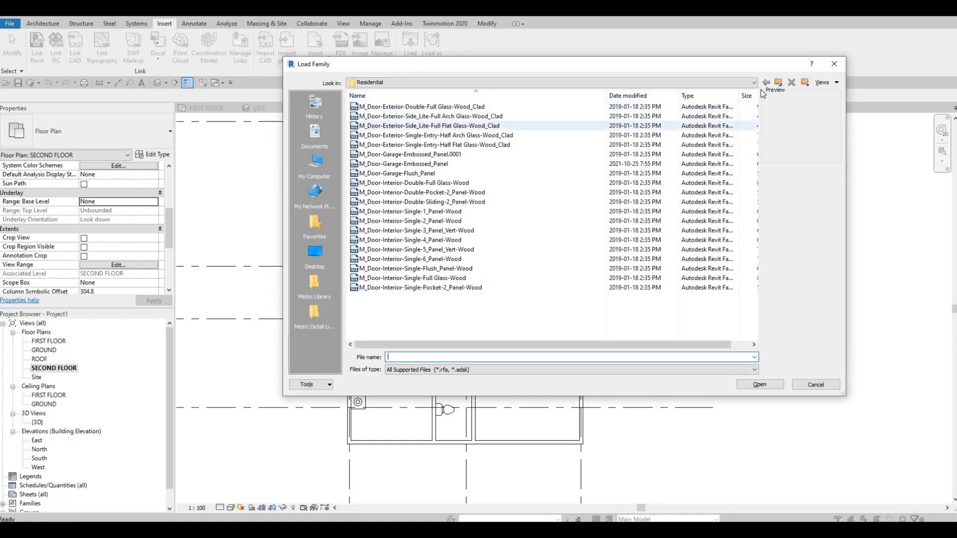
left_click(778, 82)
left_click(778, 83)
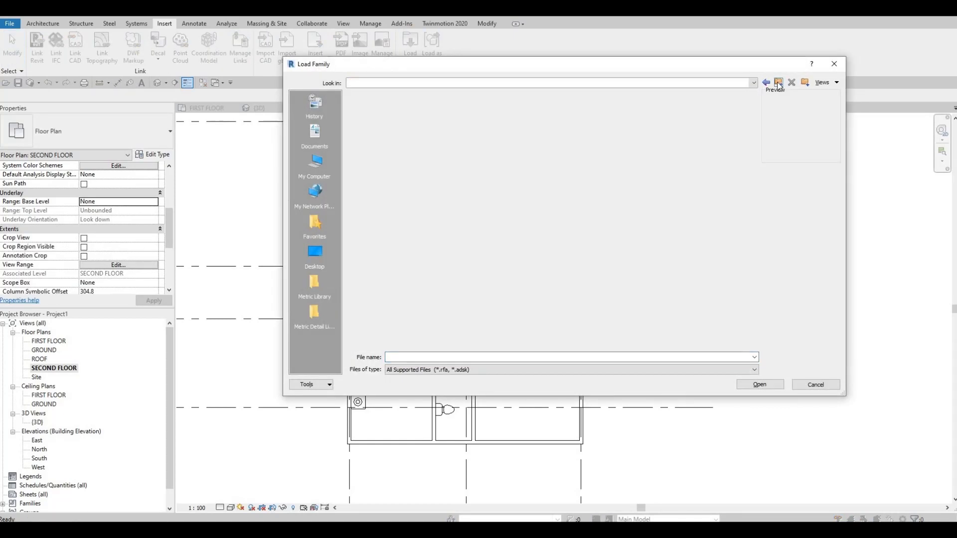
scroll(406, 269, "down", 2)
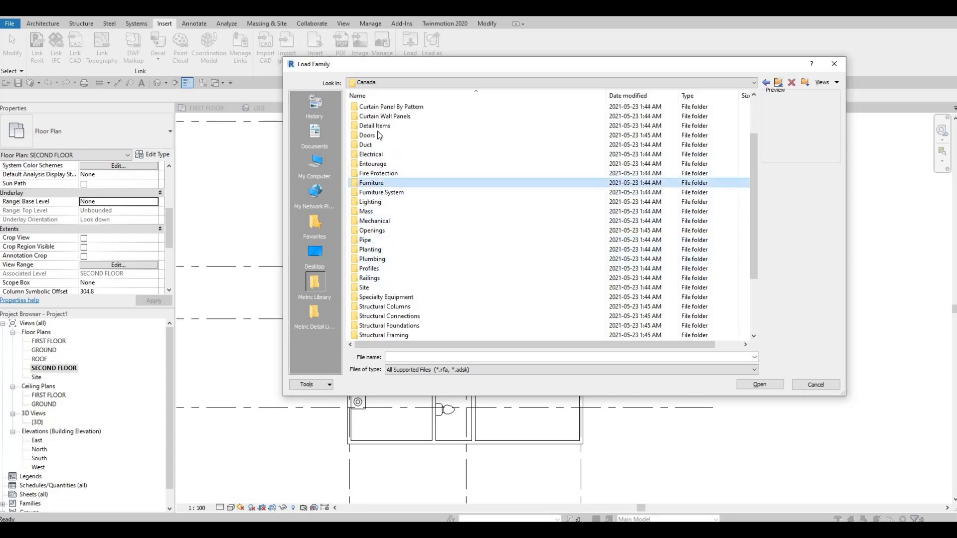
double_click(371, 183)
double_click(371, 108)
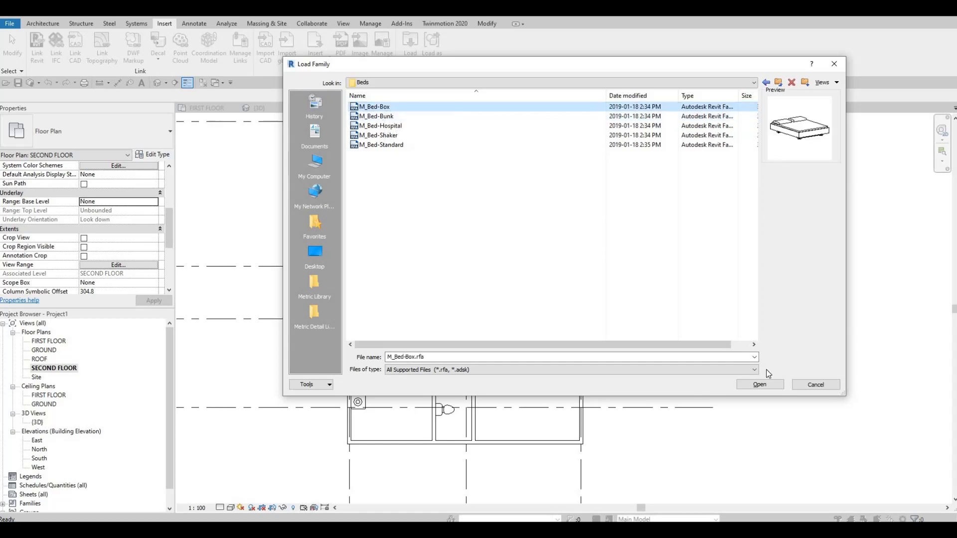
left_click(755, 384)
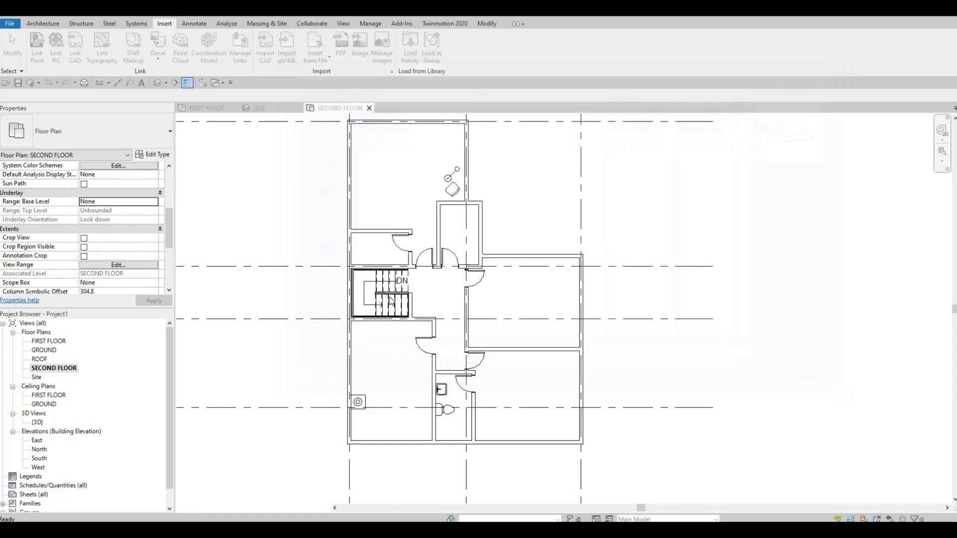
Place an M_Bed-Box 1525 x 2007mm - Queen in the lower-left room, headboard against the left exterior wall, directly above the side table
middle_click_drag(382, 312, 402, 280)
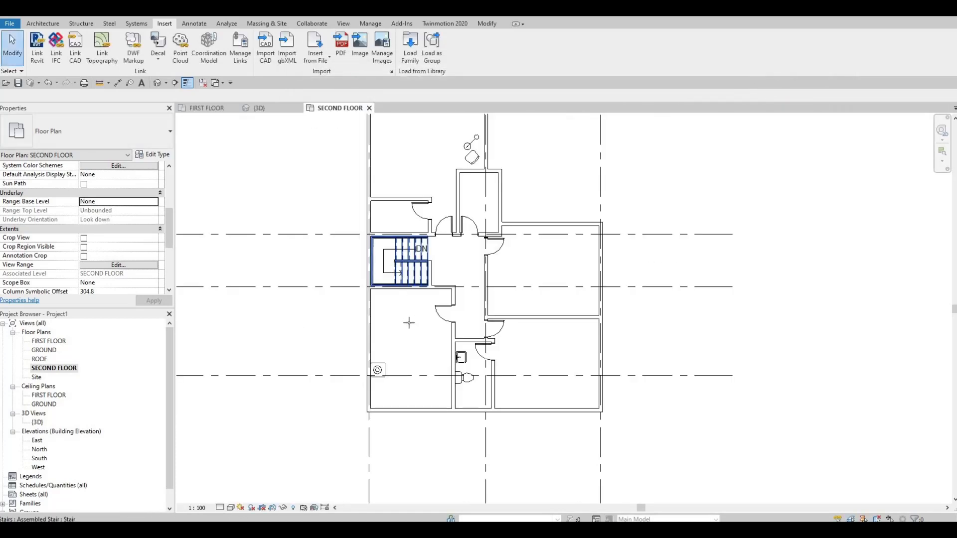
key("c")
key("m")
scroll(408, 322, "up", 2)
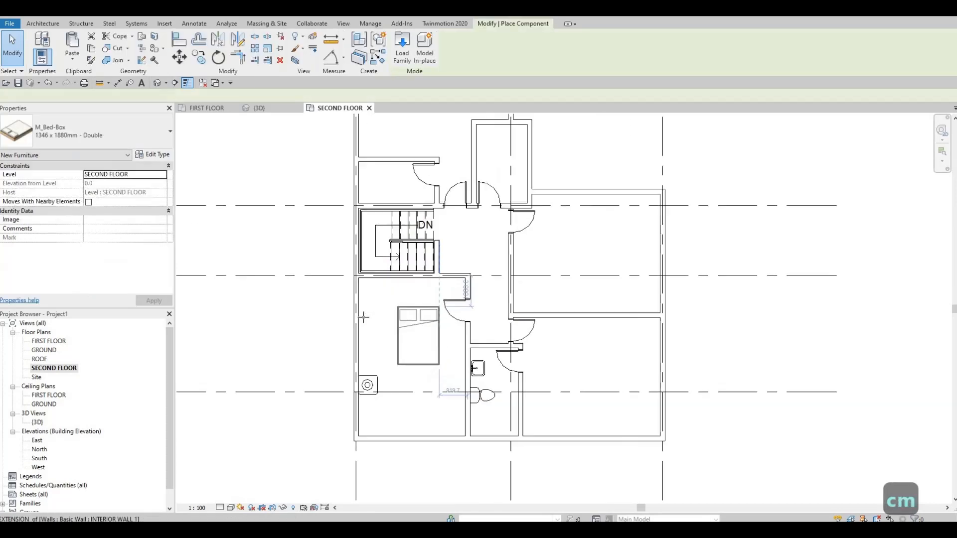
left_click(91, 126)
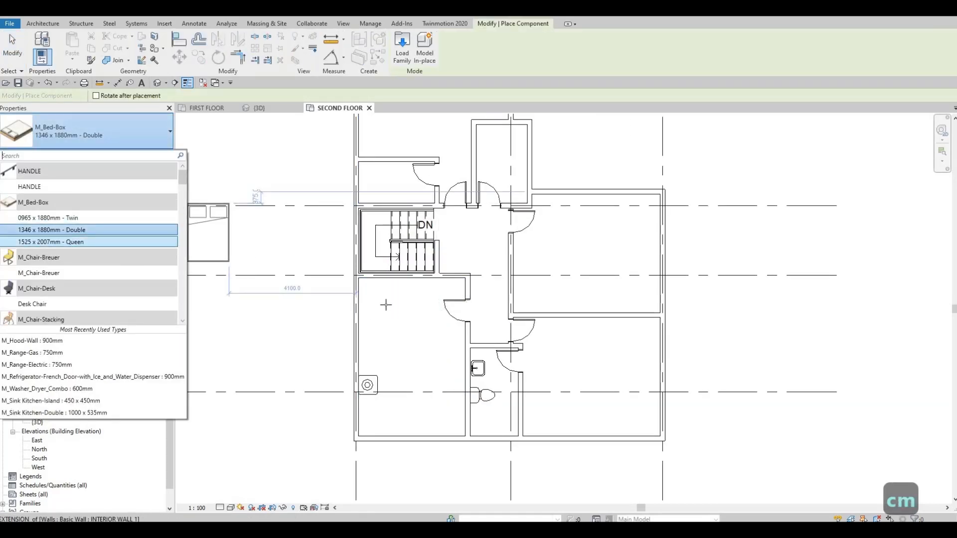
left_click(74, 241)
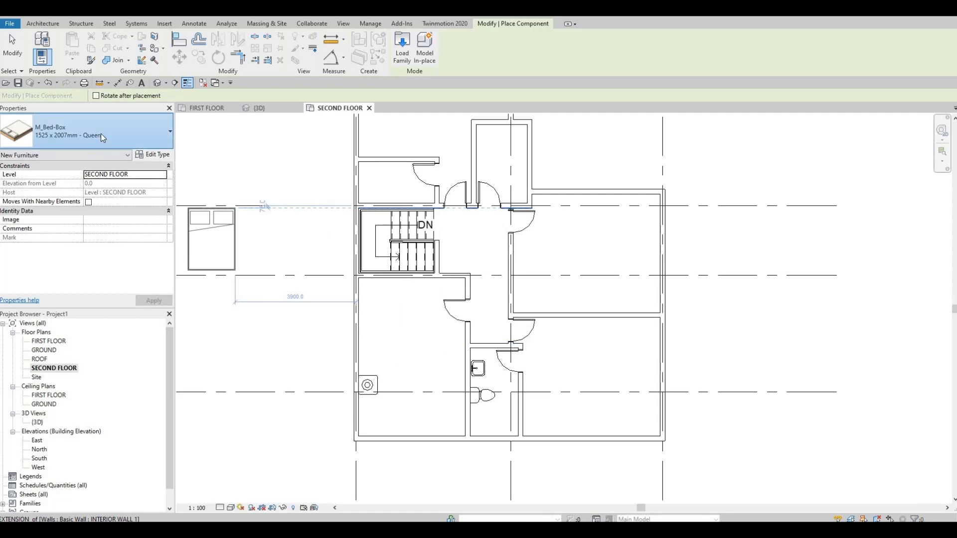
left_click(125, 134)
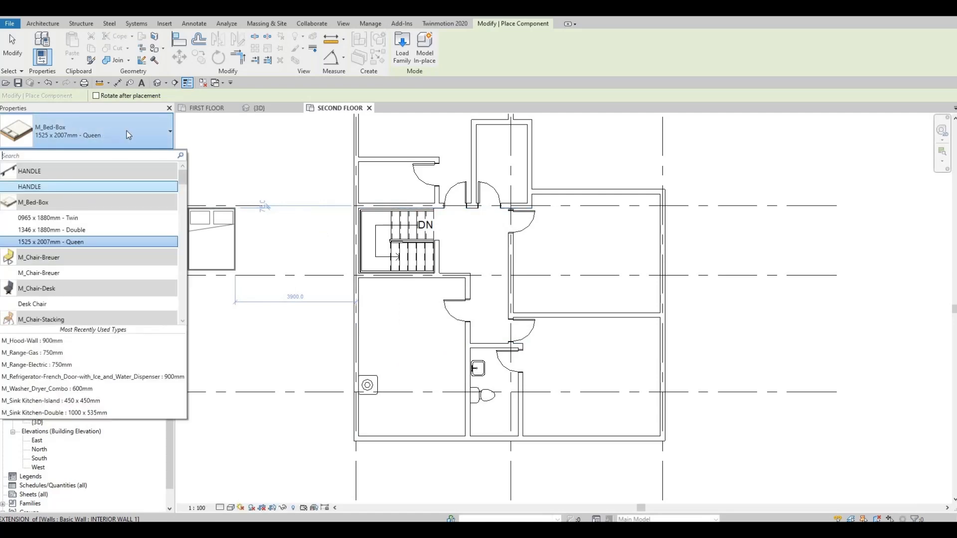
left_click(90, 241)
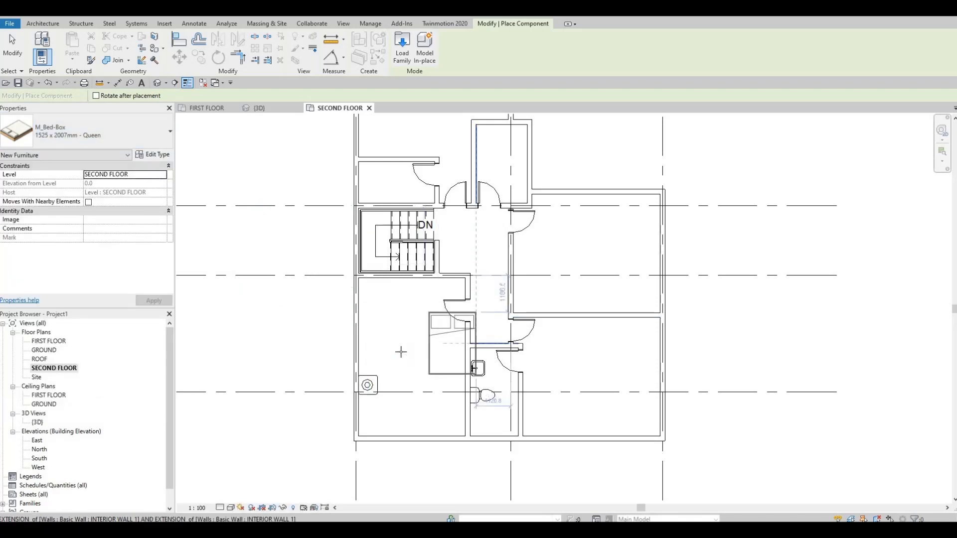
key("space")
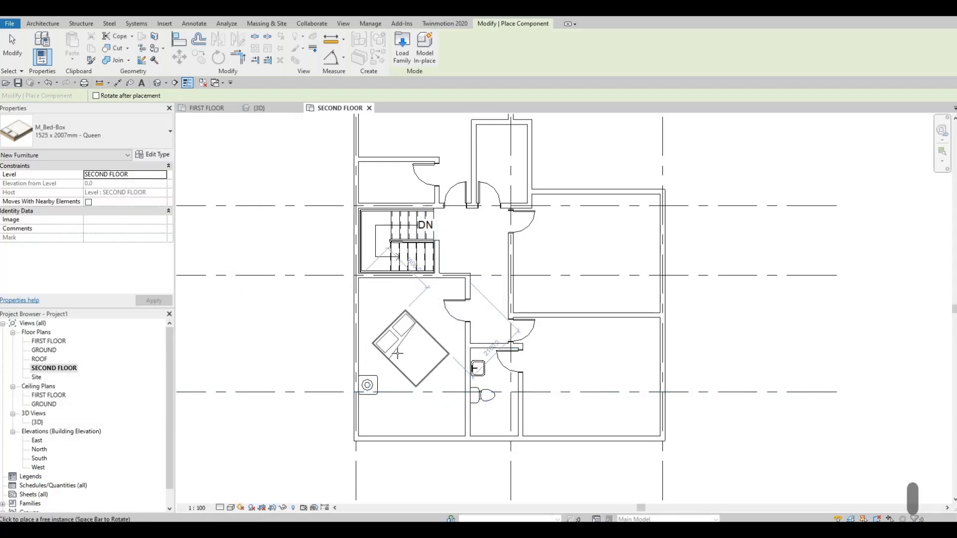
scroll(397, 354, "up", 2)
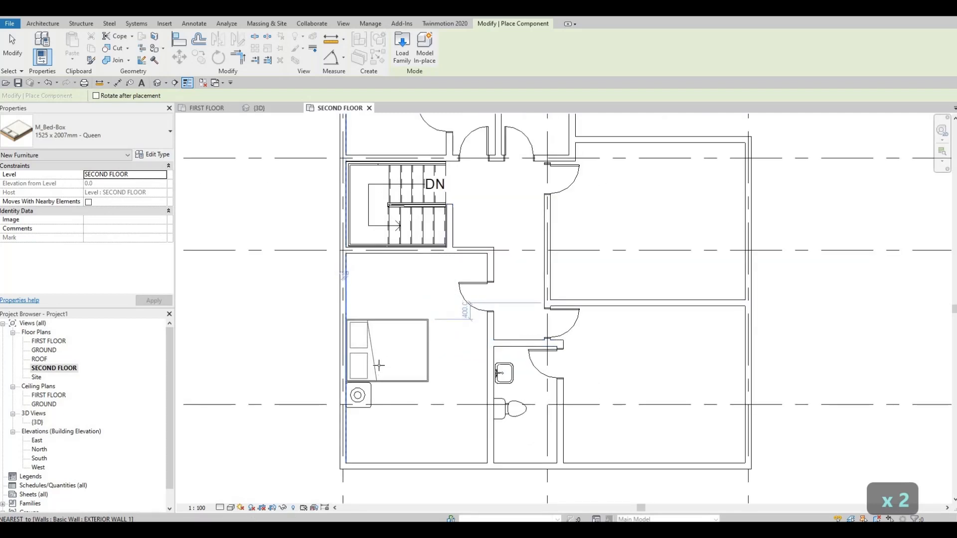
left_click(375, 312)
key("Escape")
key("Escape")
key("Escape")
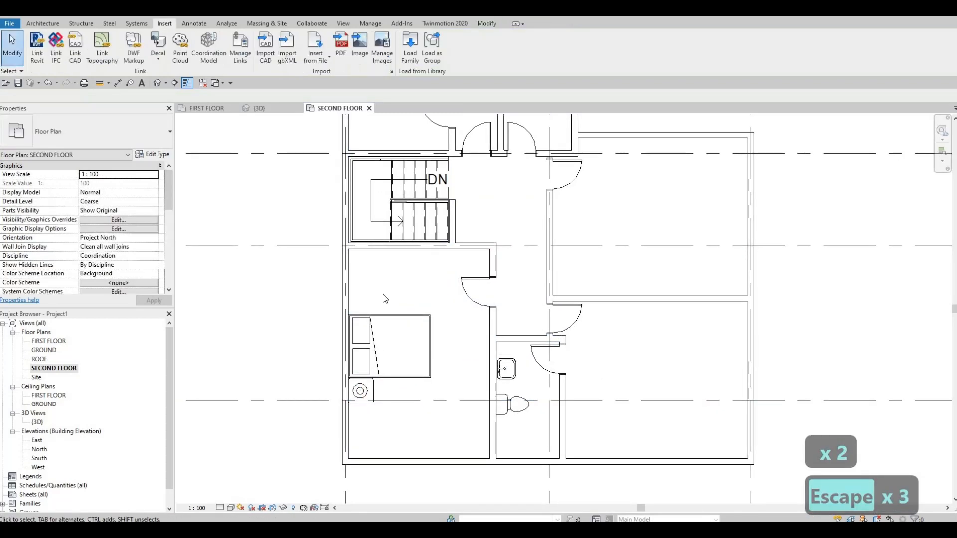
Nudge the queen bed, side table and table lamp together down along the lower-left room's left wall
scroll(349, 438, "up", 2)
left_click_drag(284, 184, 522, 430)
key("Down")
key("Down")
key("Down")
key("Down")
key("Down")
key("Down")
key("Down")
key("Down")
key("Down")
key("Down")
key("Down")
key("Down")
key("Down")
key("Down")
key("Down")
key("Down")
key("Down")
key("Down")
key("Down")
key("Down")
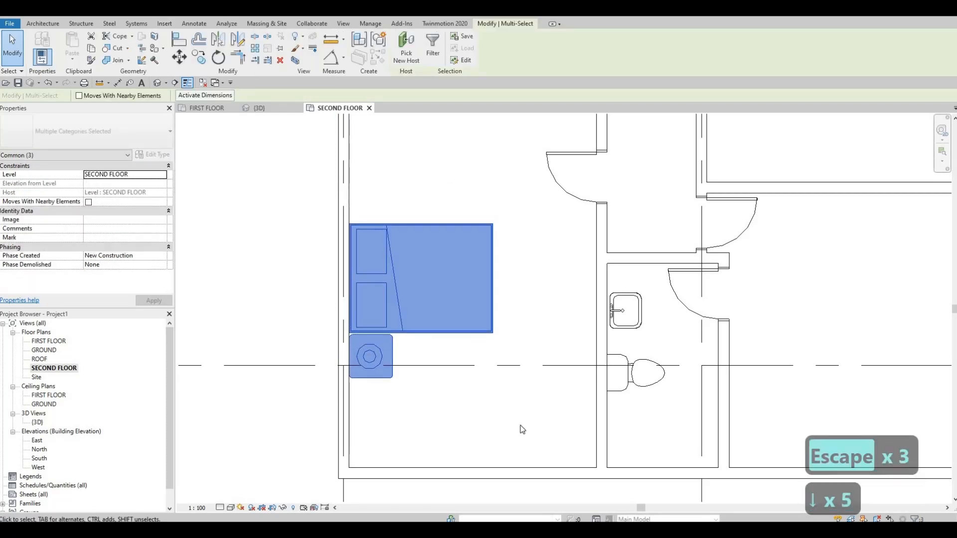
Shift the selected queen bed, side table and lamp farther down the left exterior wall, closer to the room's bottom wall
key("Down")
key("Down")
key("Down")
key("Down")
key("Down")
key("Down")
key("Down")
key("Down")
key("Down")
key("Down")
key("Down")
key("Down")
key("Down")
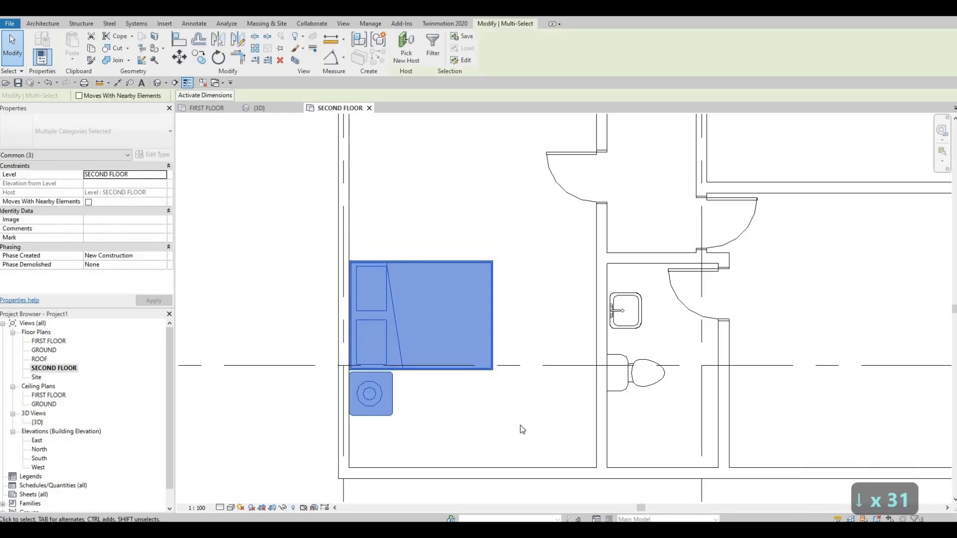
key("Down")
key("Down")
key("Down")
key("Down")
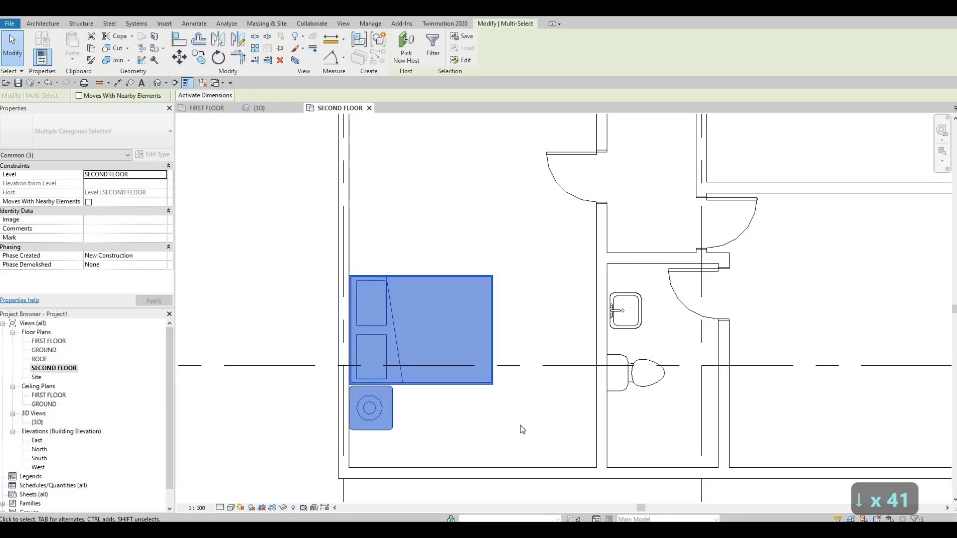
key("Escape")
key("Escape")
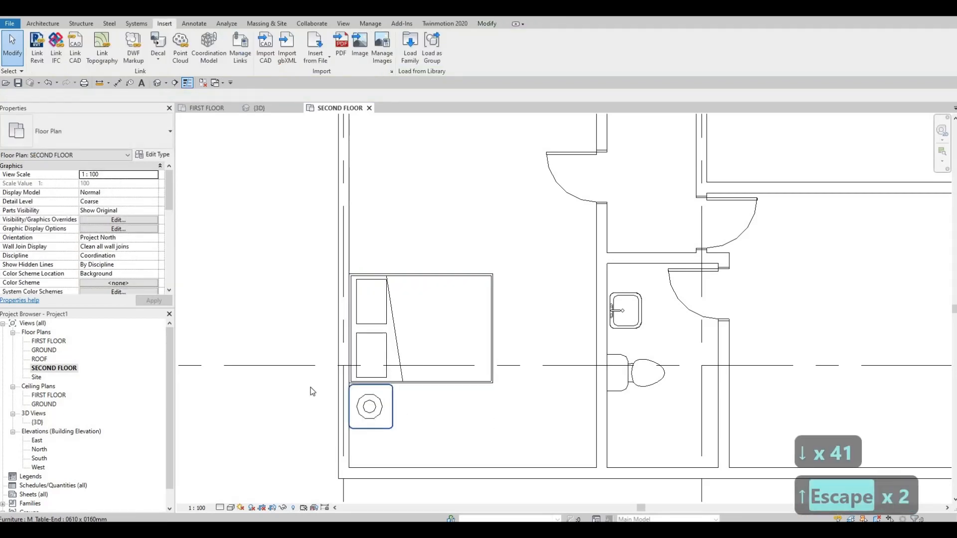
Copy the side table and its table lamp about 2260 mm straight up to the other side of the queen bed
left_click_drag(291, 333, 438, 454)
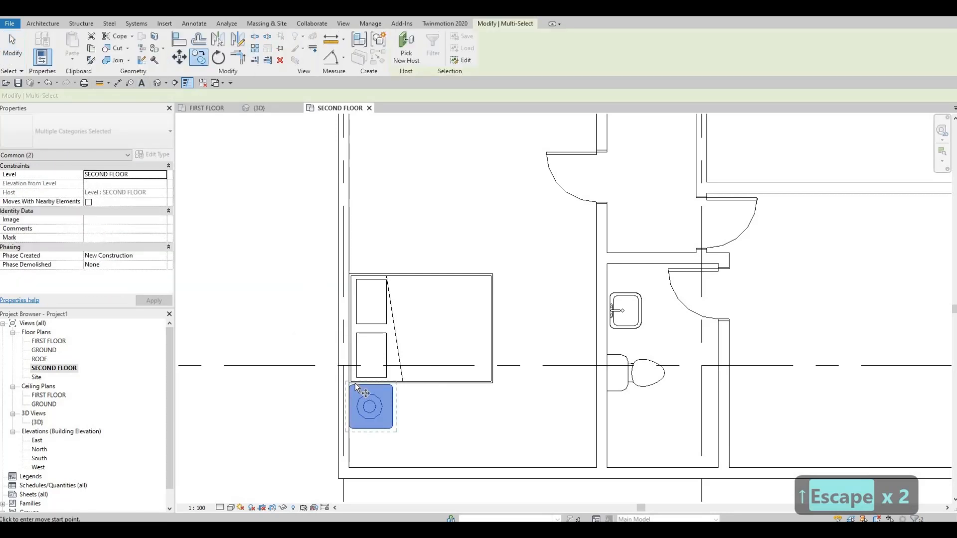
scroll(364, 406, "up", 3)
left_click(369, 408)
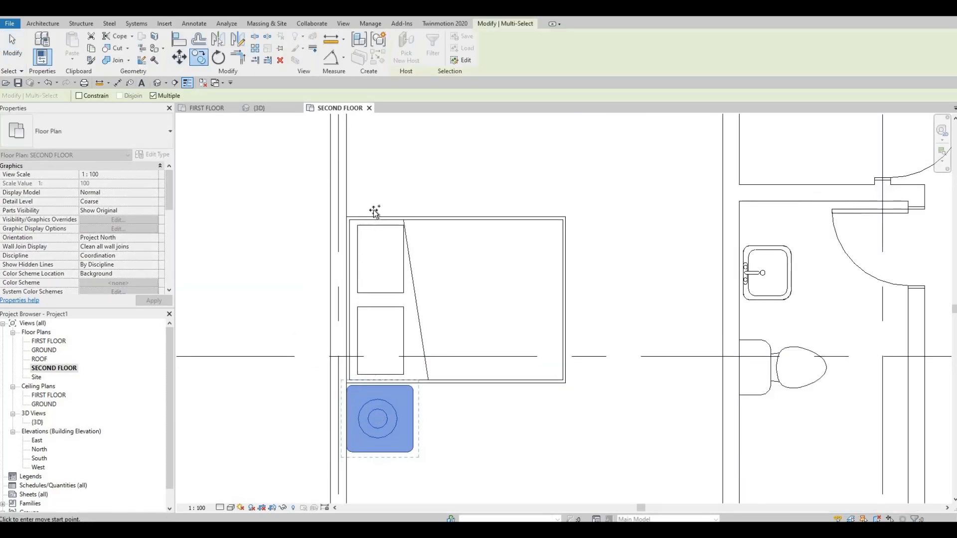
left_click(368, 170)
key("Escape")
key("Escape")
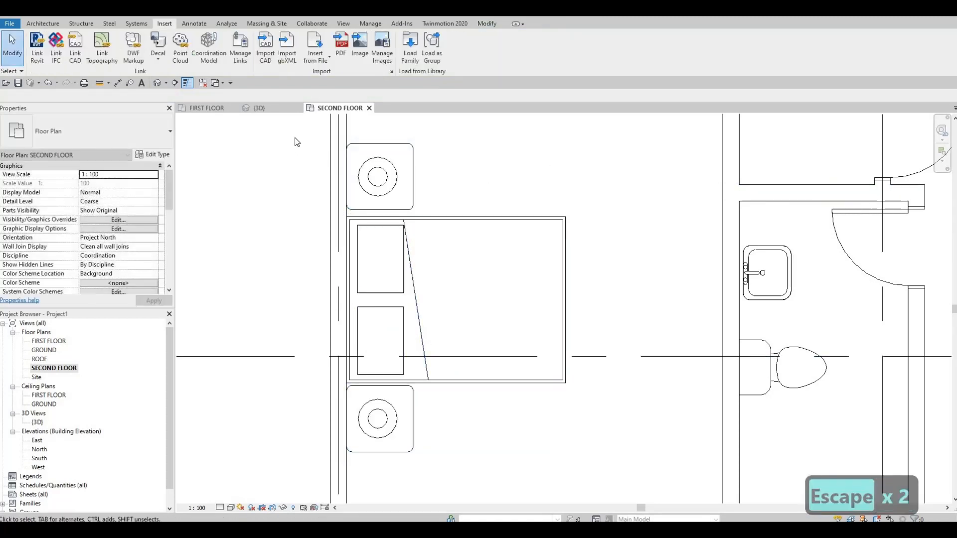
Nudge the copied side table and lamp down toward the upper edge of the queen bed
left_click_drag(293, 134, 429, 221)
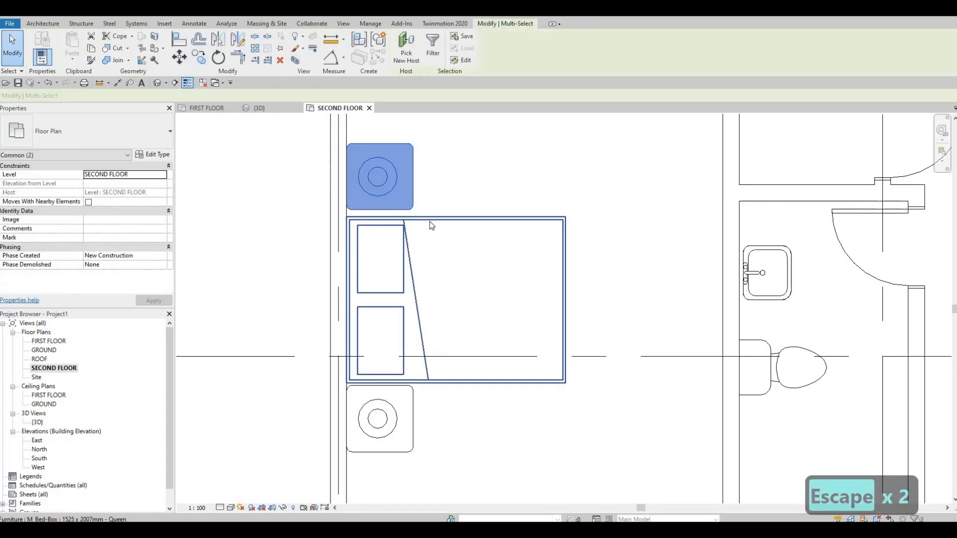
key("Down")
key("Down")
key("Down")
key("Escape")
key("Escape")
scroll(448, 303, "down", 5)
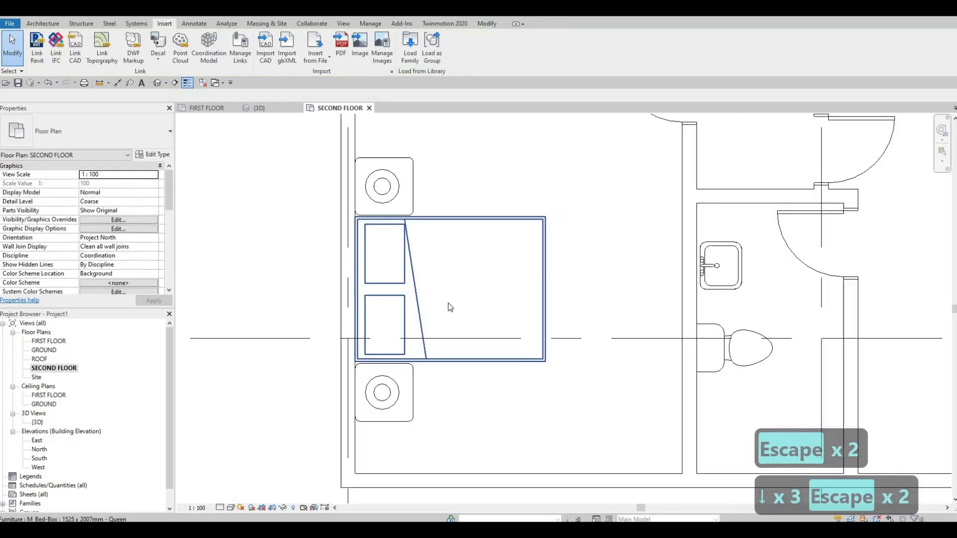
Place another M_Bed-Box 1525 x 2007mm - Queen in the lower-right bedroom, headboard against the room's upper interior wall
scroll(408, 331, "down", 1)
key("Escape")
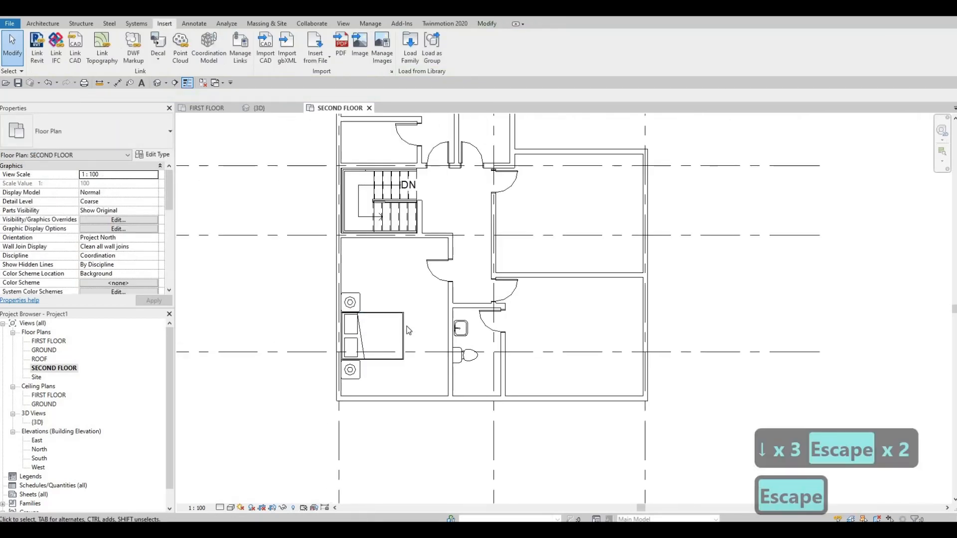
left_click(404, 325)
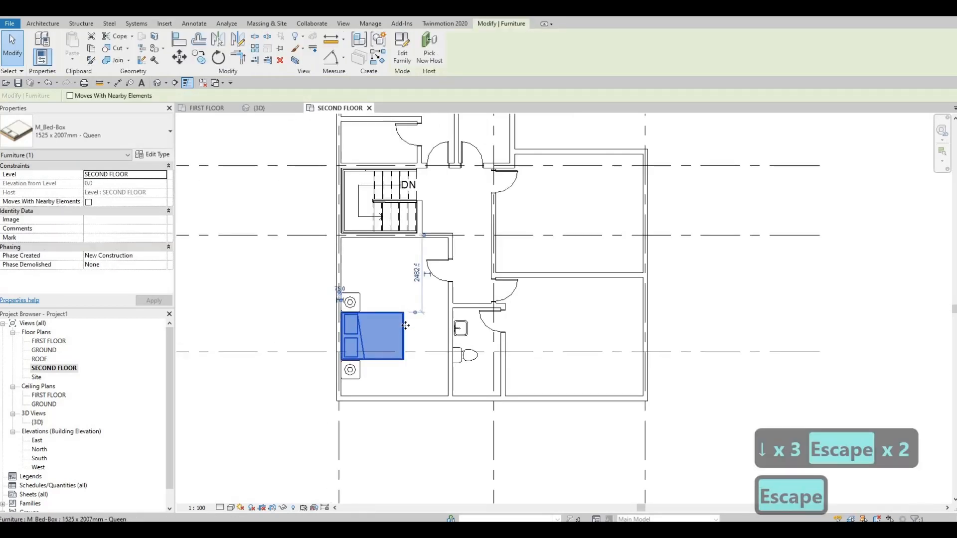
key("c")
key("s")
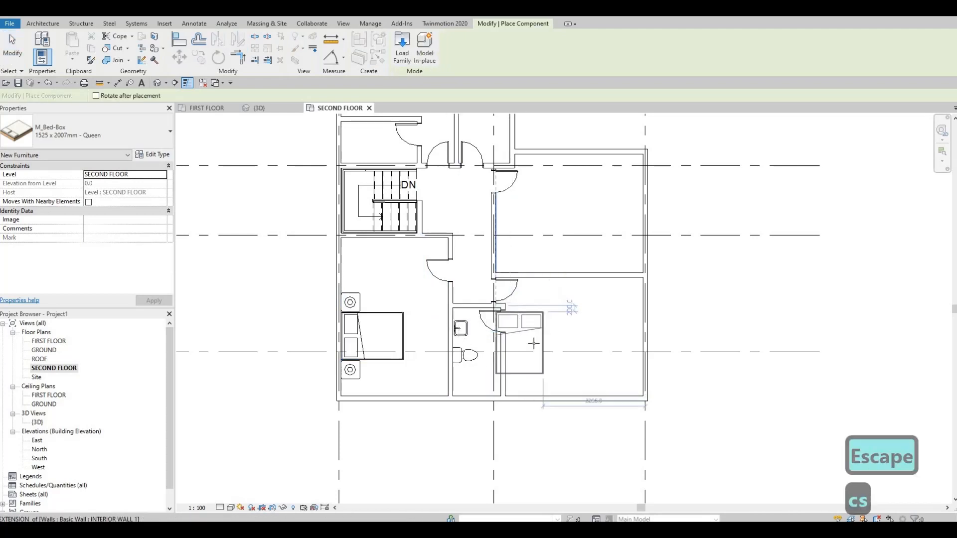
scroll(572, 299, "up", 1)
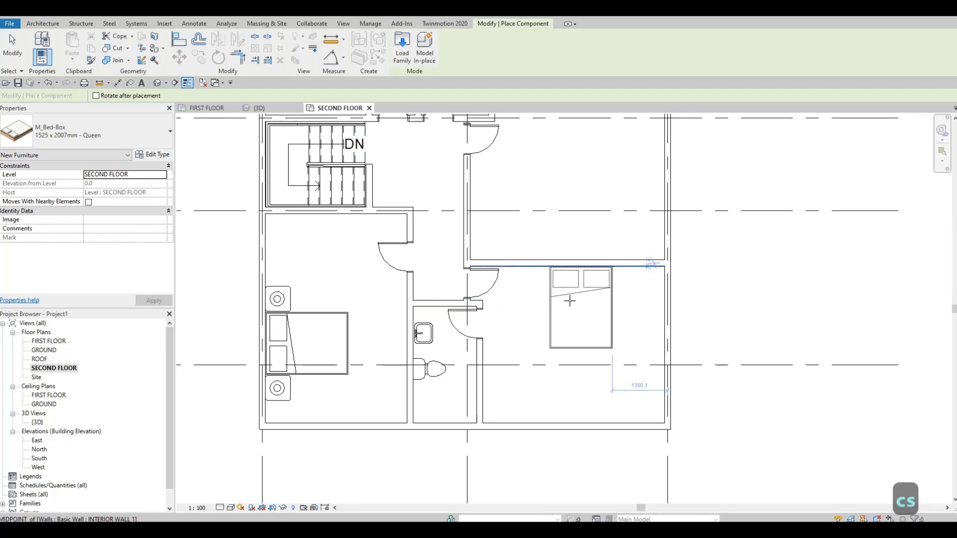
scroll(569, 301, "up", 1)
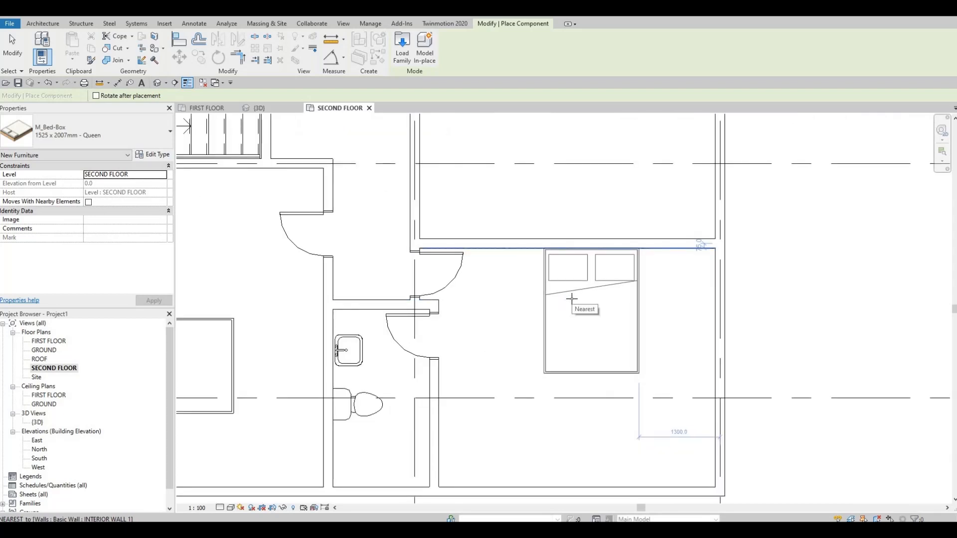
left_click(575, 266)
Place a flipped queen bed in the bedroom above, headboard against the shared wall and aligned with the bed below
middle_click_drag(642, 154, 626, 279)
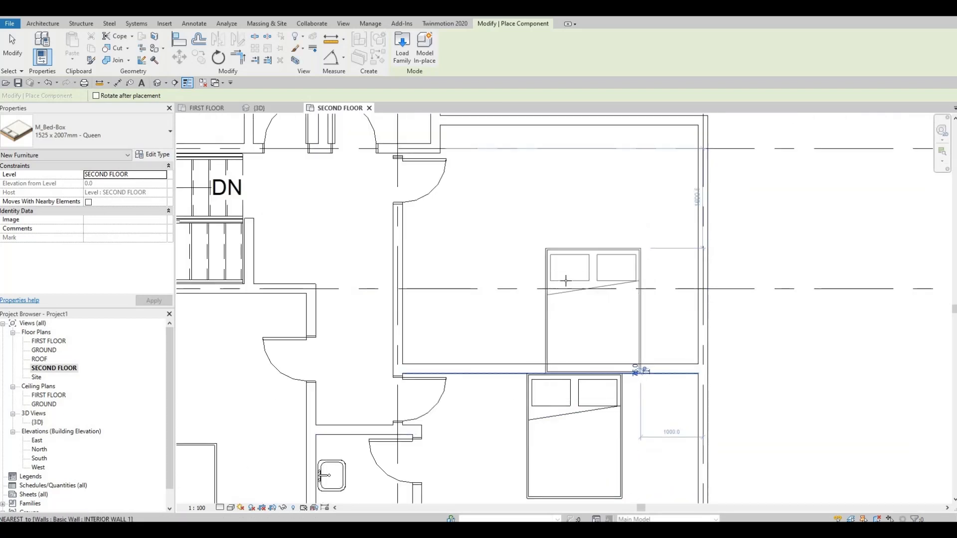
key("space")
key("space")
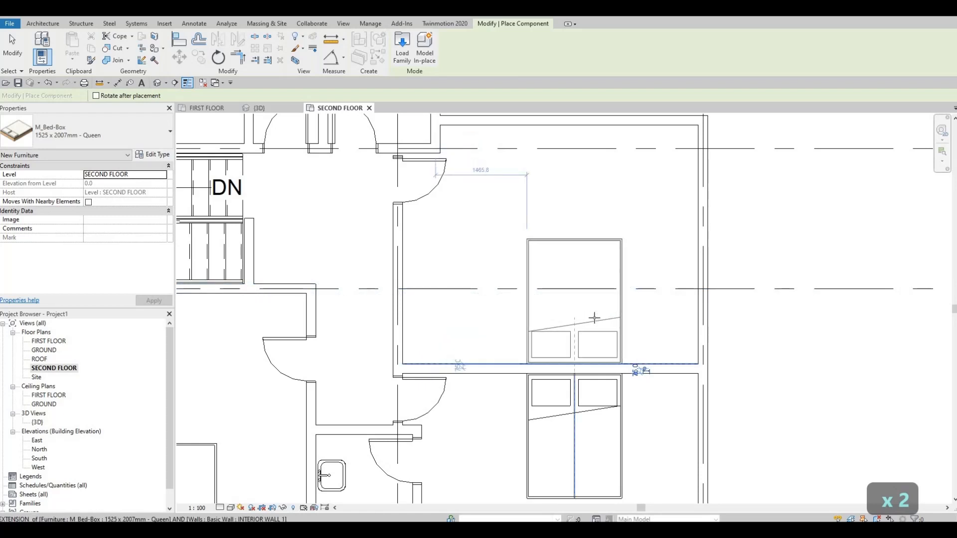
left_click(573, 302)
Place a queen bed in the large northern bedroom with its headboard against the top exterior wall
middle_click_drag(502, 277, 615, 468)
scroll(614, 467, "down", 1)
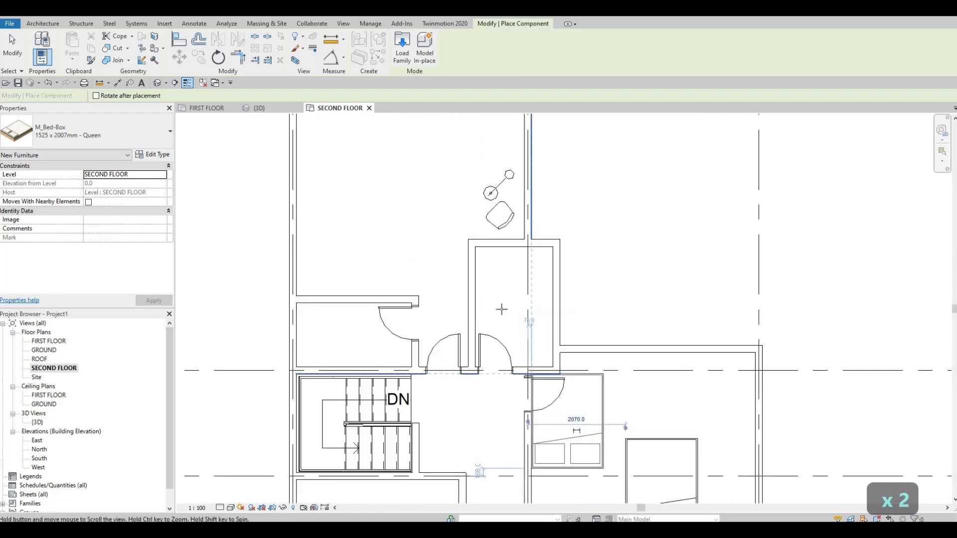
middle_click_drag(501, 307, 547, 376)
scroll(547, 377, "down", 1)
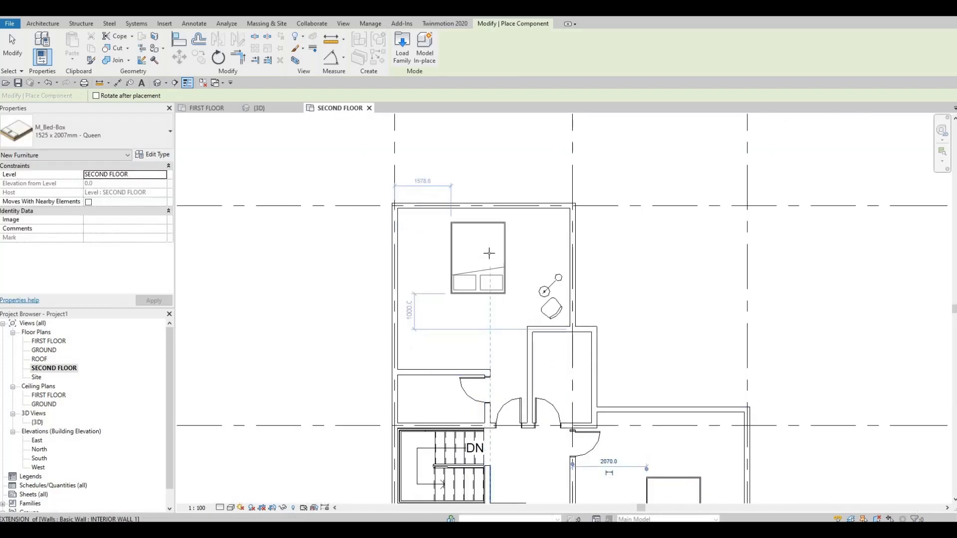
key("space")
key("space")
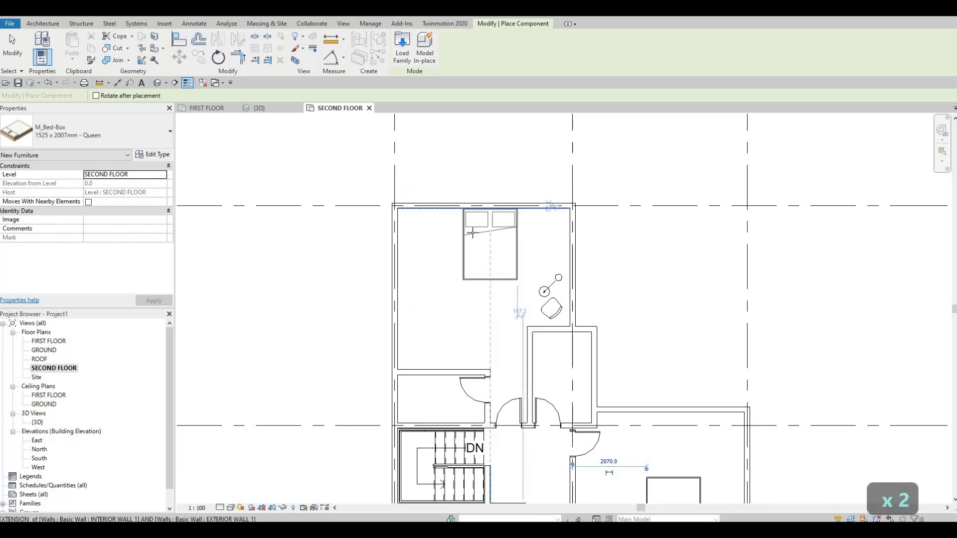
left_click(471, 233)
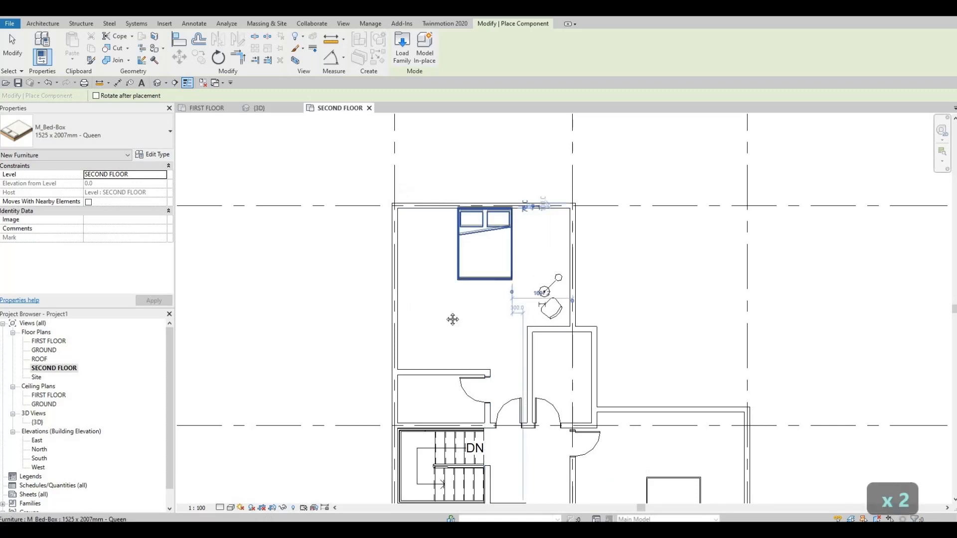
key("Escape")
key("Escape")
Copy the lower side table and lamp from the lower-left bedroom to the left side of the lower-right bedroom's bed
scroll(454, 319, "down", 5)
scroll(434, 313, "up", 3)
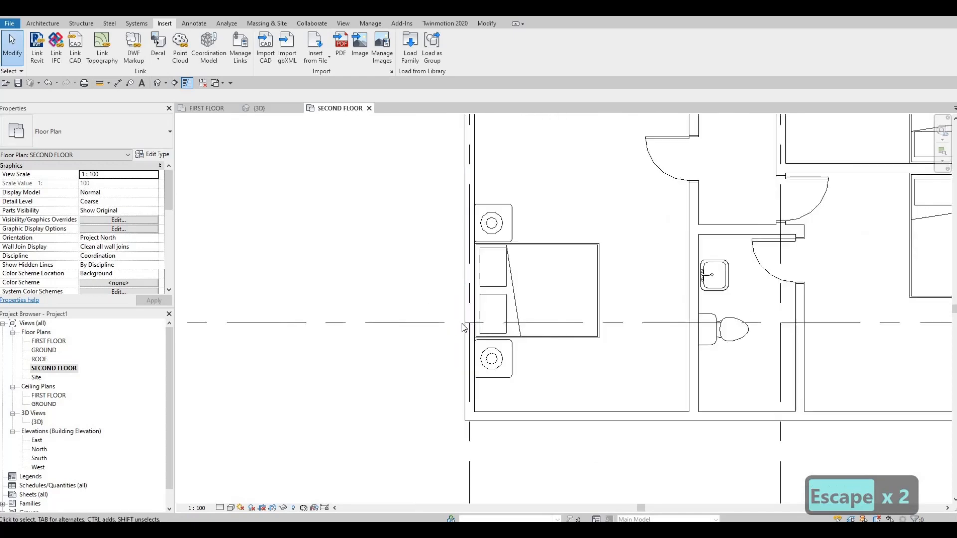
left_click_drag(438, 291, 552, 404)
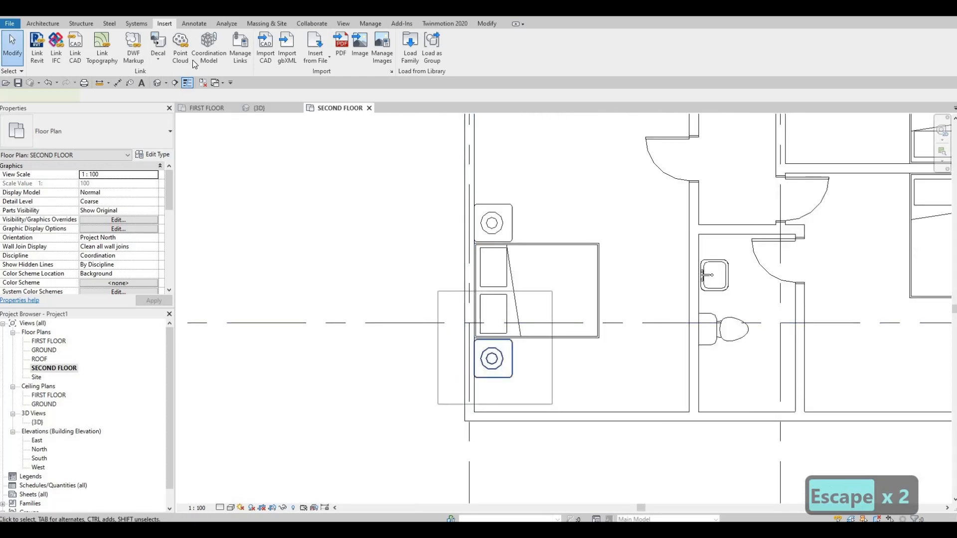
key("c")
key("o")
scroll(501, 362, "up", 3)
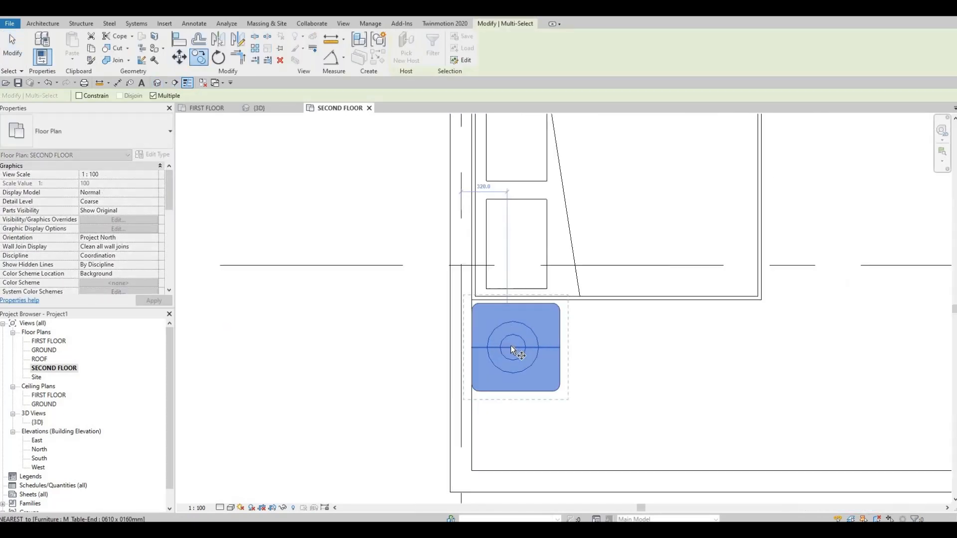
left_click(511, 347)
scroll(460, 319, "down", 2)
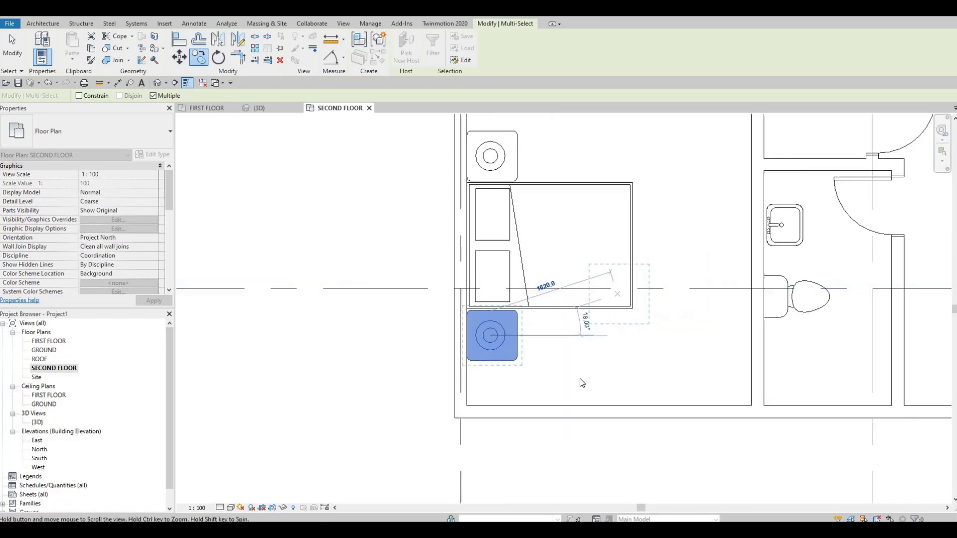
middle_click_drag(887, 294, 518, 312)
middle_click_drag(641, 158, 600, 206)
scroll(604, 185, "up", 1)
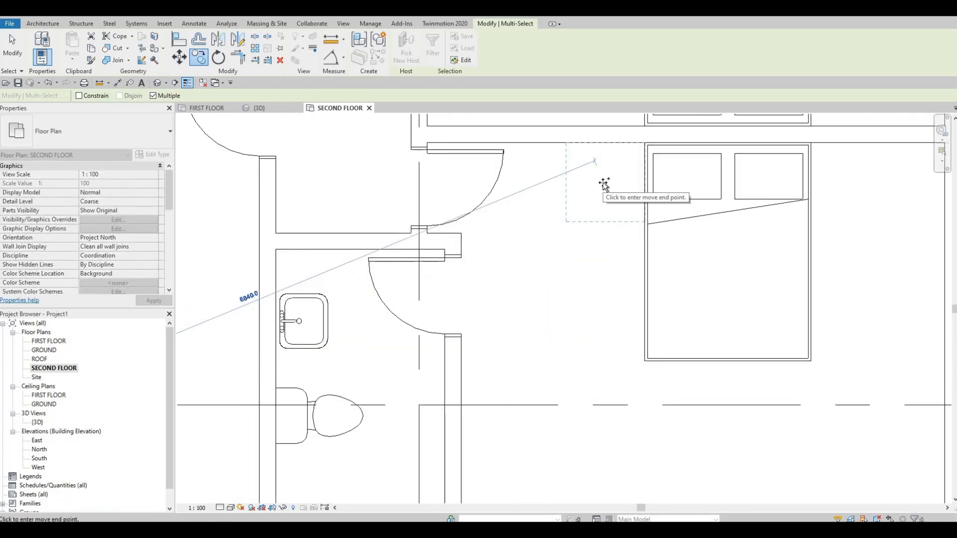
left_click(604, 183)
Add another copy of the side table and lamp on the right side of the lower-right bedroom's bed
middle_click_drag(699, 215, 542, 304)
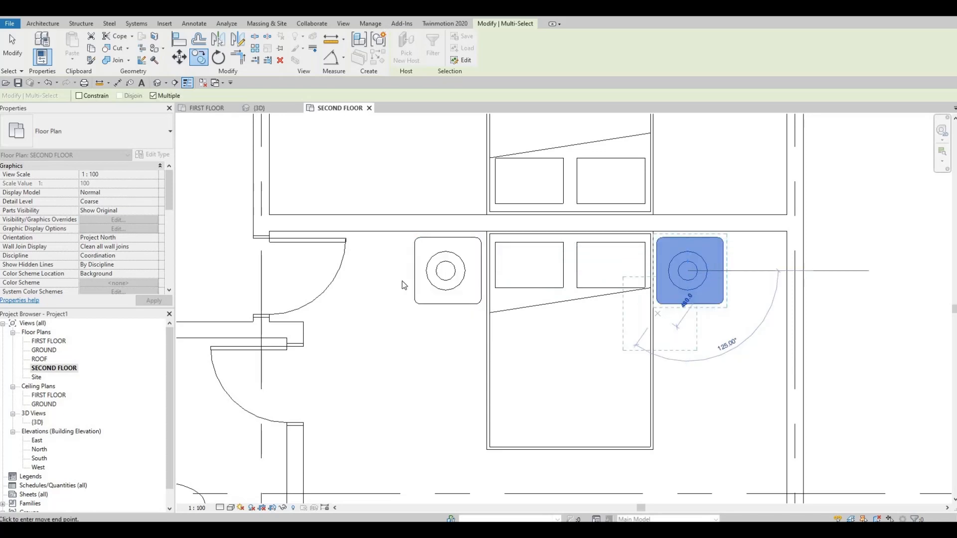
left_click(728, 319)
key("Escape")
key("Escape")
Nudge both side tables and their lamps up against the headboard wall of the lower-right bedroom
left_click_drag(382, 204, 743, 350)
key("Up")
key("Up")
key("Up")
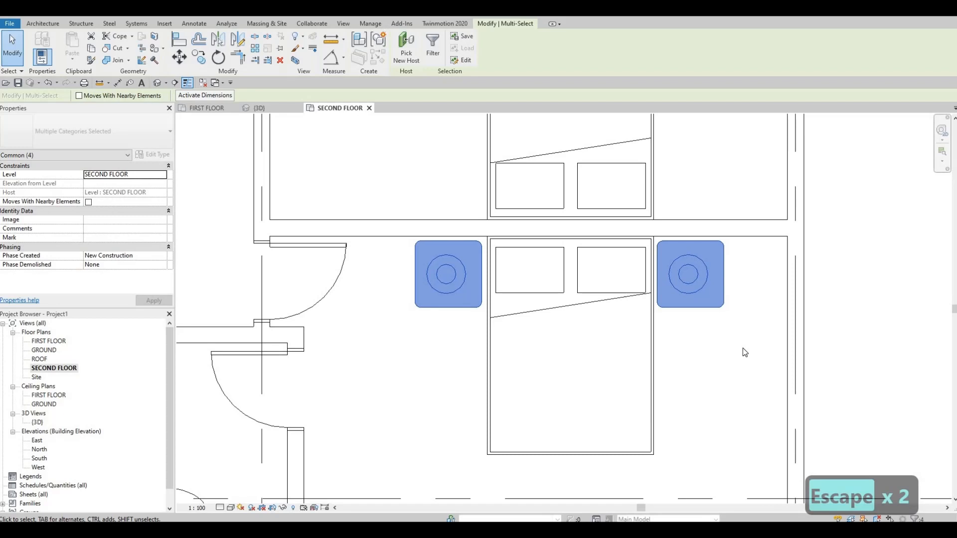
key("Escape")
key("Escape")
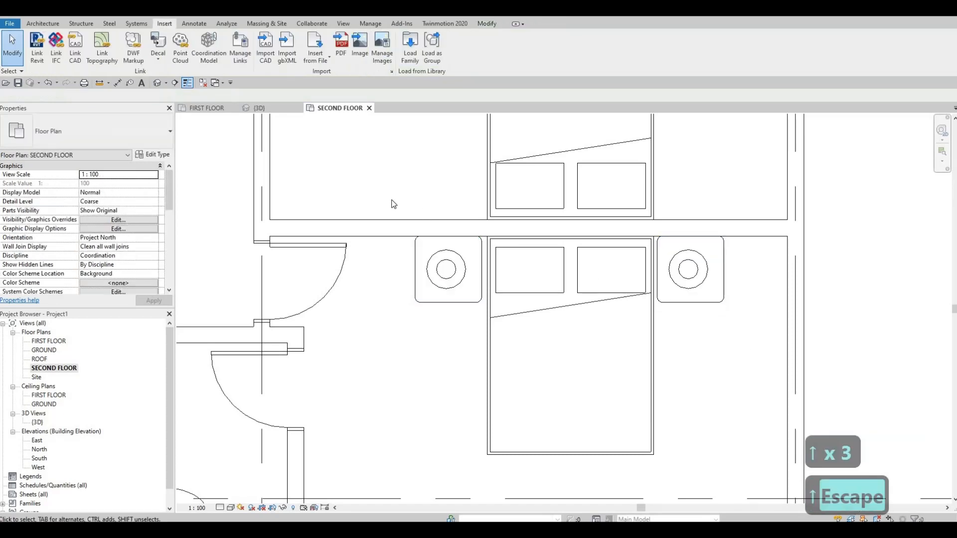
Nudge the left side table with its lamp and the right side table one increment down from the headboard wall
left_click_drag(390, 198, 496, 321)
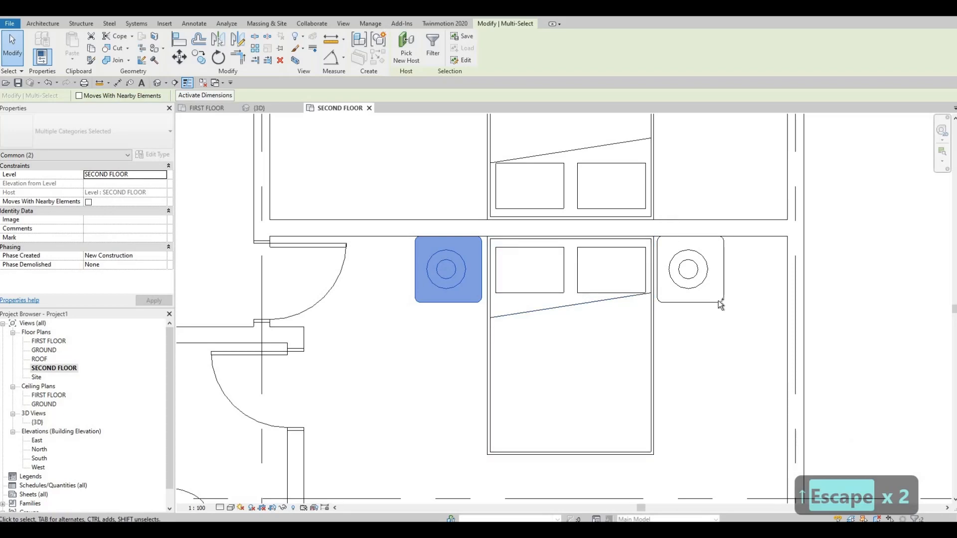
left_click(701, 283, "ctrl")
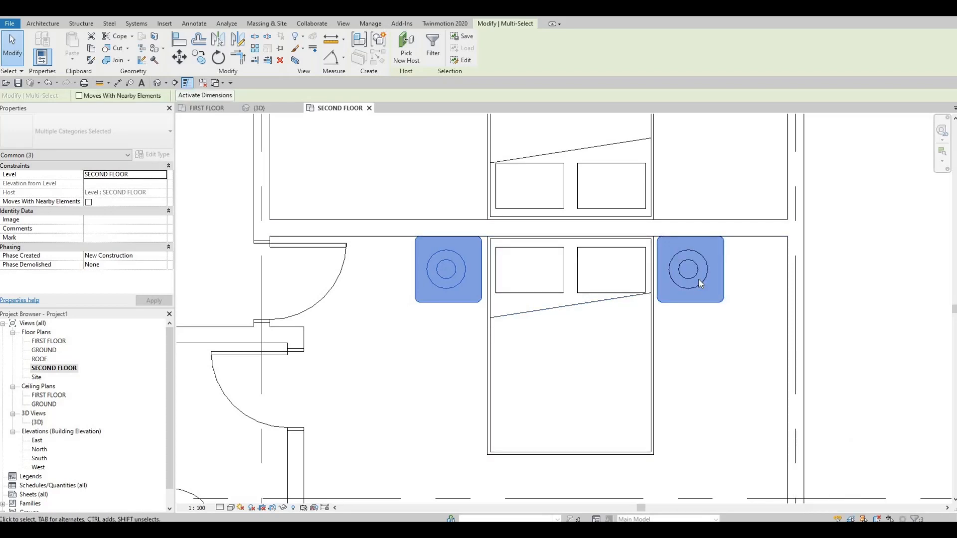
key("Down")
key("Escape")
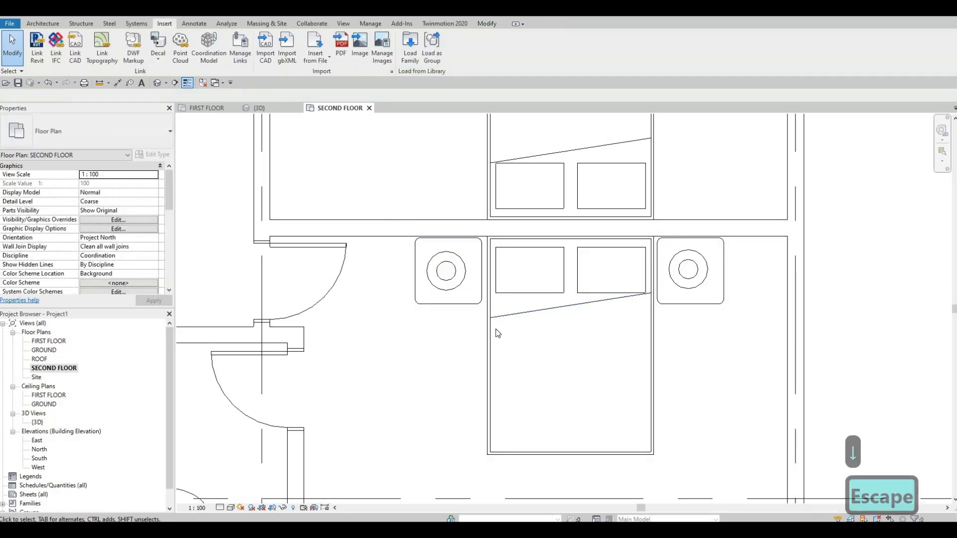
Nudge the left side table and its lamp three increments right, close against the bed
left_click_drag(381, 190, 496, 331)
key("Right")
key("Right")
key("Right")
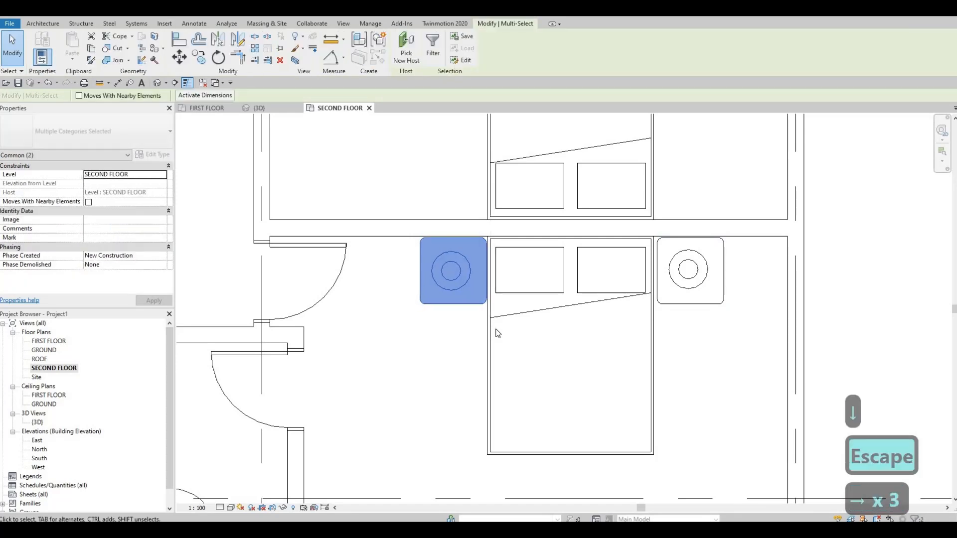
key("Escape")
key("Escape")
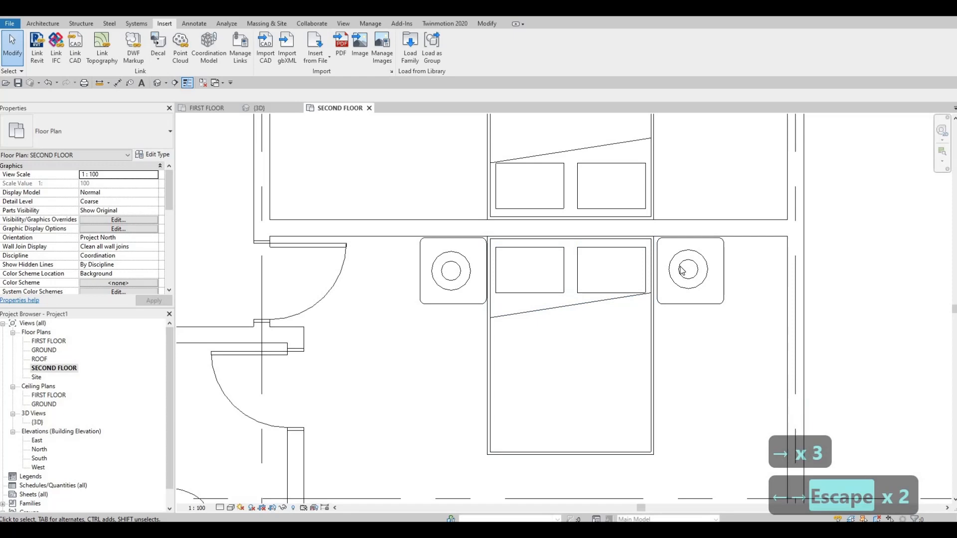
Nudge the right side table and its lamp two increments left, close against the bed
left_click(668, 300)
left_click(668, 302, "ctrl")
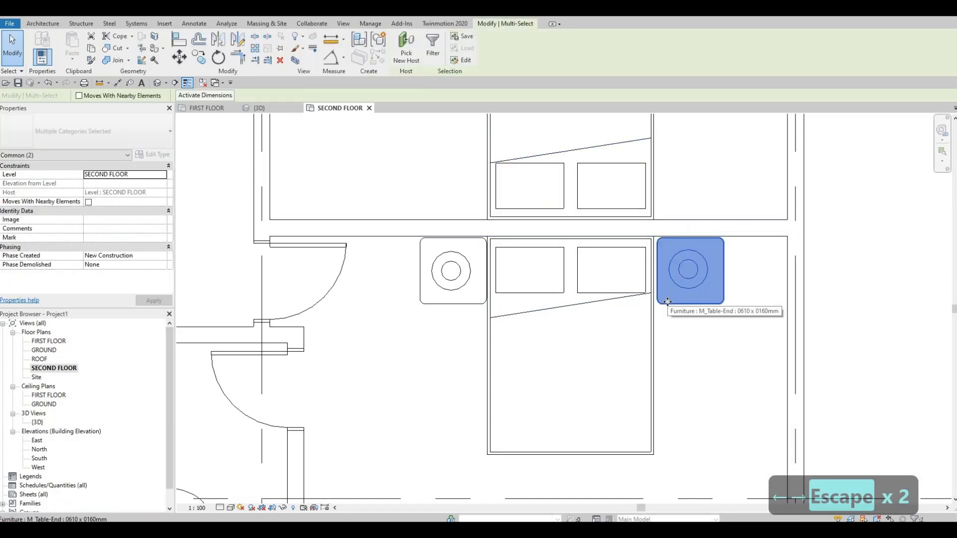
key("Left")
key("Left")
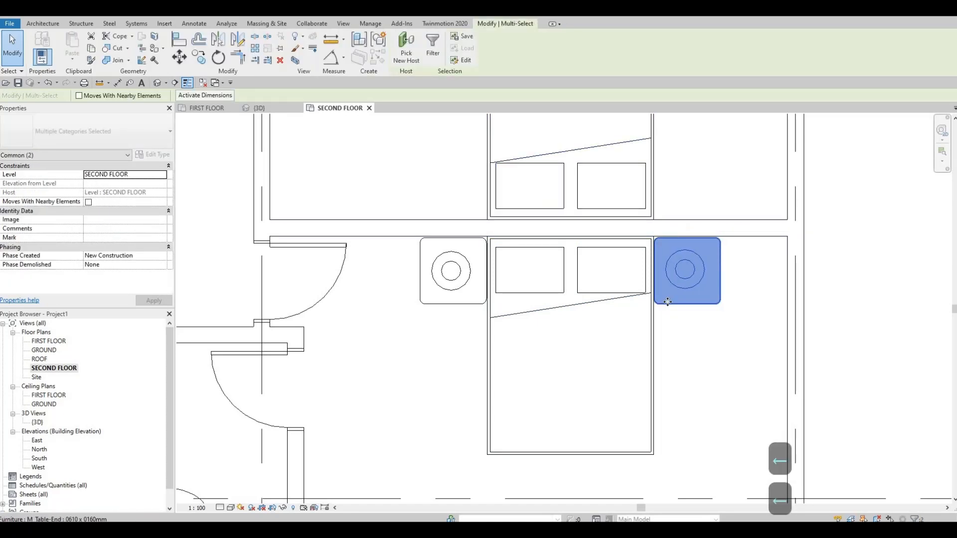
key("Escape")
key("Escape")
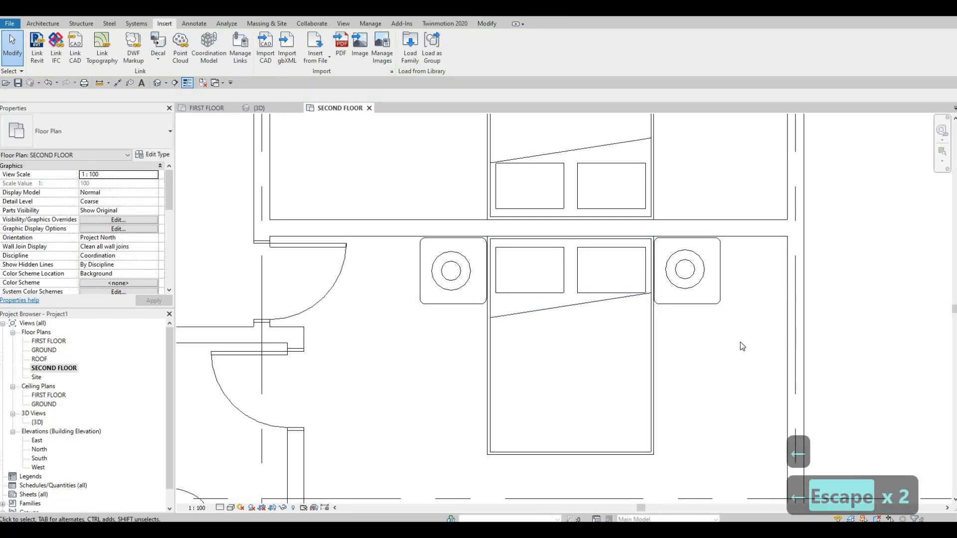
Copy both side tables with their lamps from the lower-right bedroom across the shared wall to flank the bed above
left_click_drag(740, 343, 384, 188)
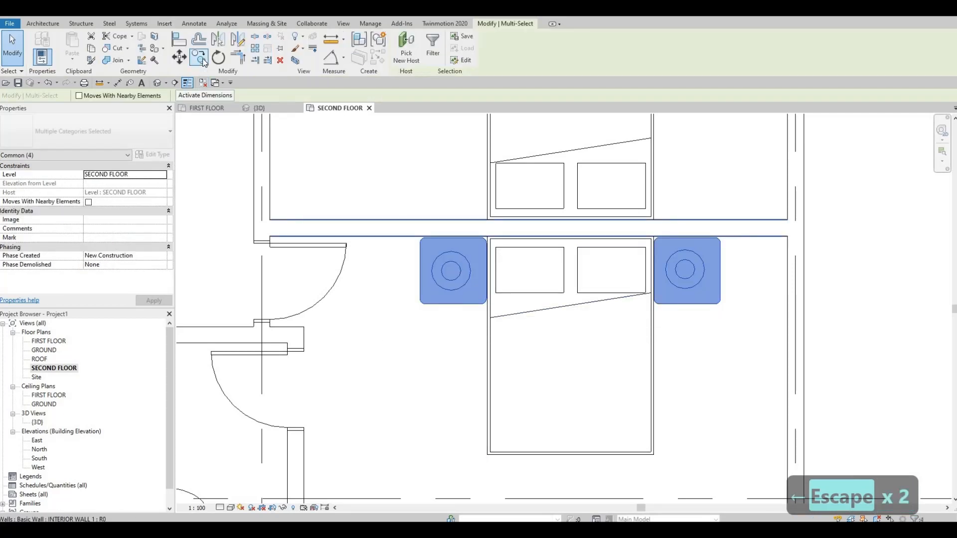
left_click(199, 57)
left_click(453, 304)
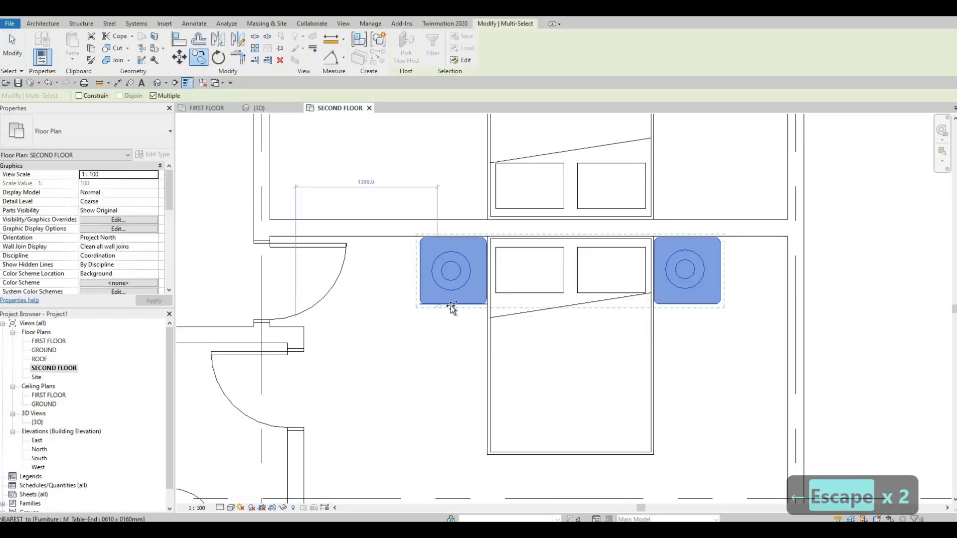
left_click(451, 219)
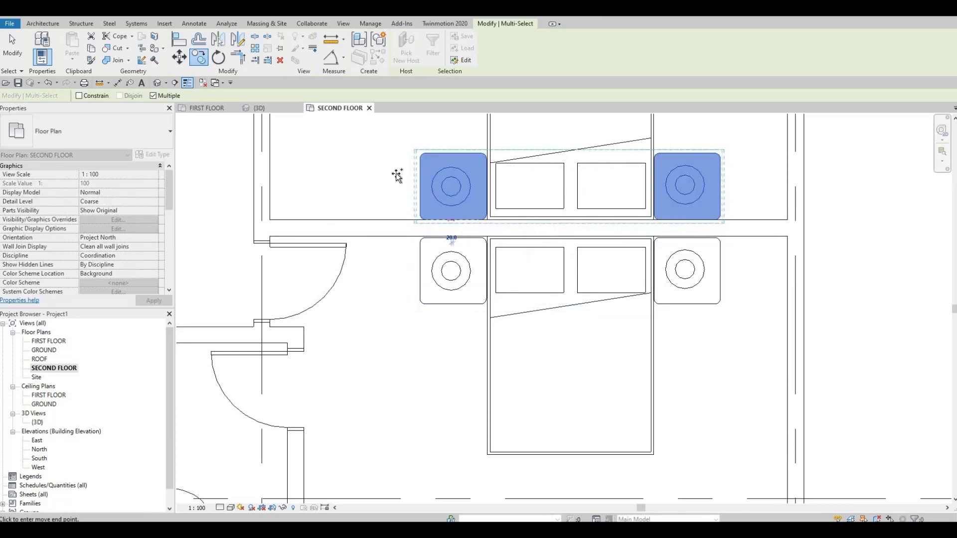
Place another copy of the side tables and lamps on either side of the bed in the uppermost bedroom
scroll(436, 363, "down", 2)
middle_click_drag(400, 174, 542, 414)
scroll(542, 414, "down", 1)
middle_click_drag(457, 182, 636, 404)
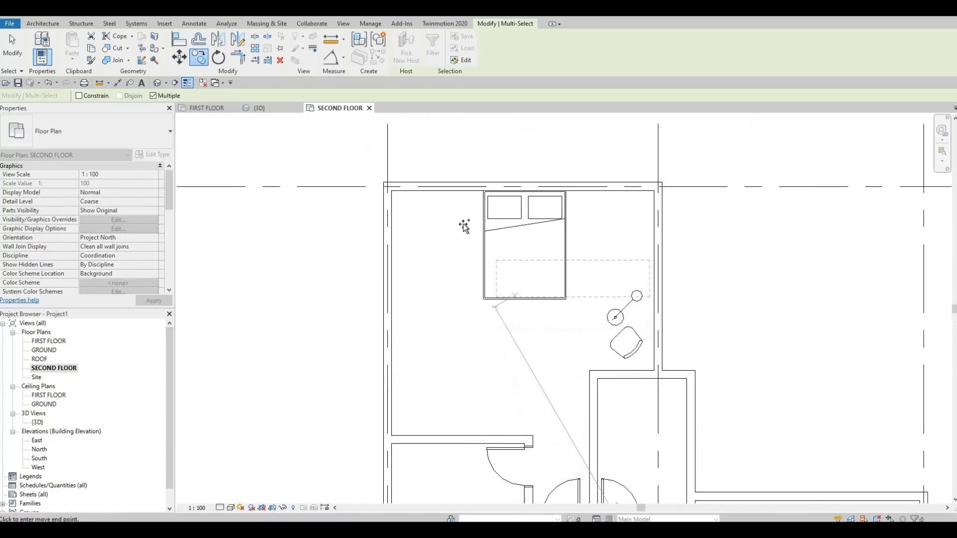
left_click(464, 225)
scroll(539, 146, "up", 2)
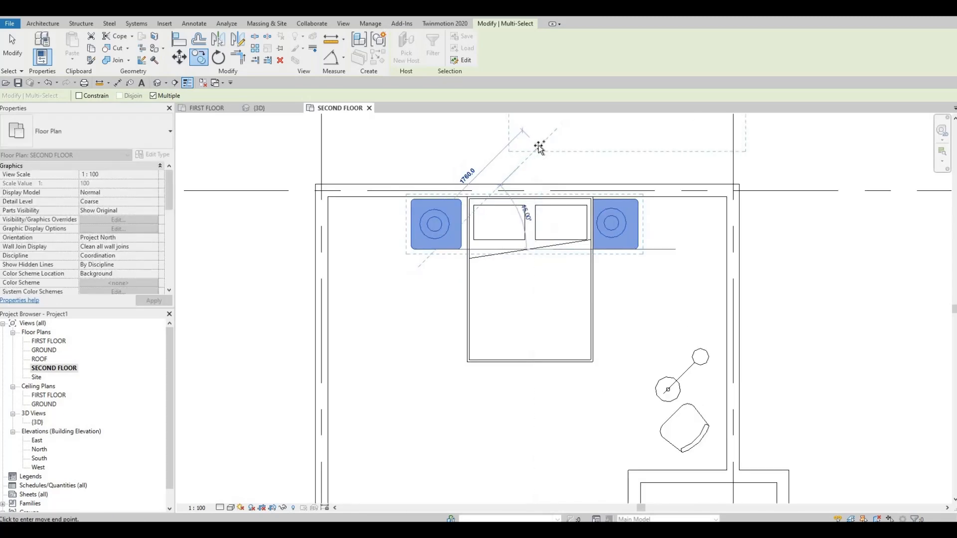
key("Escape")
Nudge the uppermost bedroom's side tables and lamps four increments right, and one finer increment left, to fit either side of the bed
key("Right")
key("Right")
key("Right")
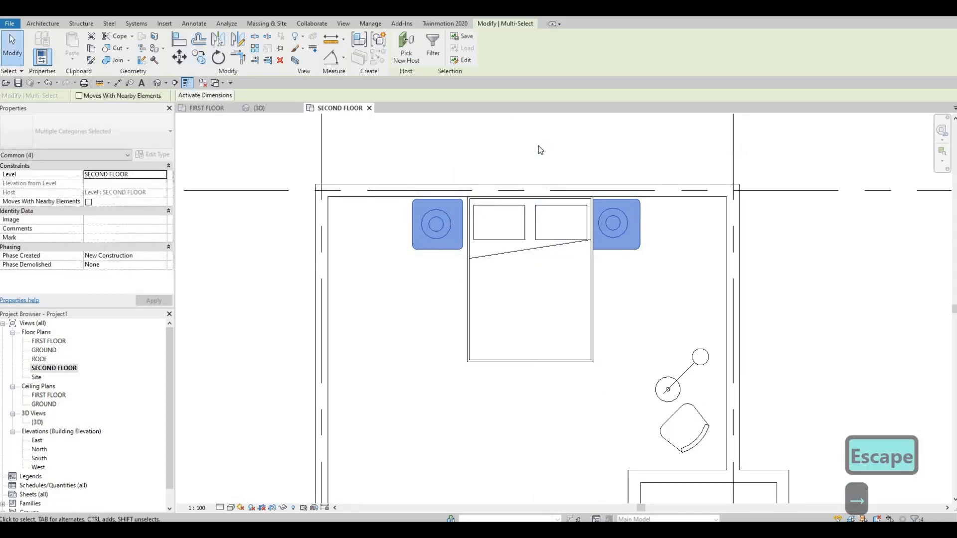
key("Right")
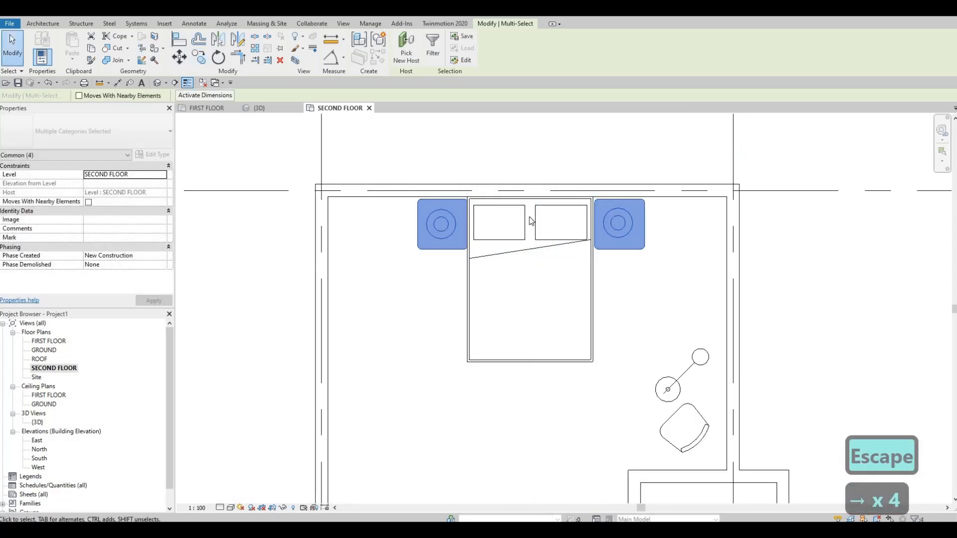
scroll(530, 217, "up", 1)
scroll(529, 216, "up", 2)
key("Left")
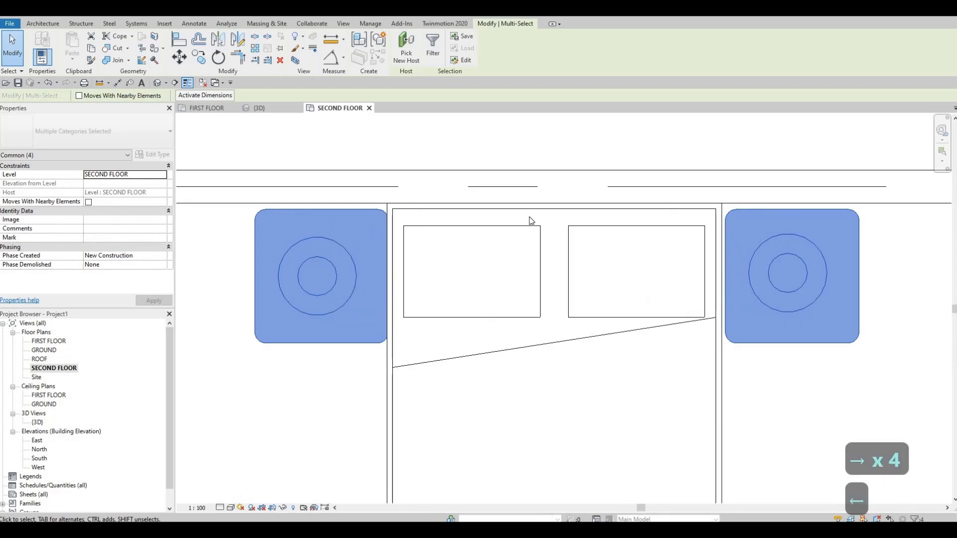
Nudge the uppermost bedroom's side tables and lamps up to the headboard wall and back down one increment
key("Up")
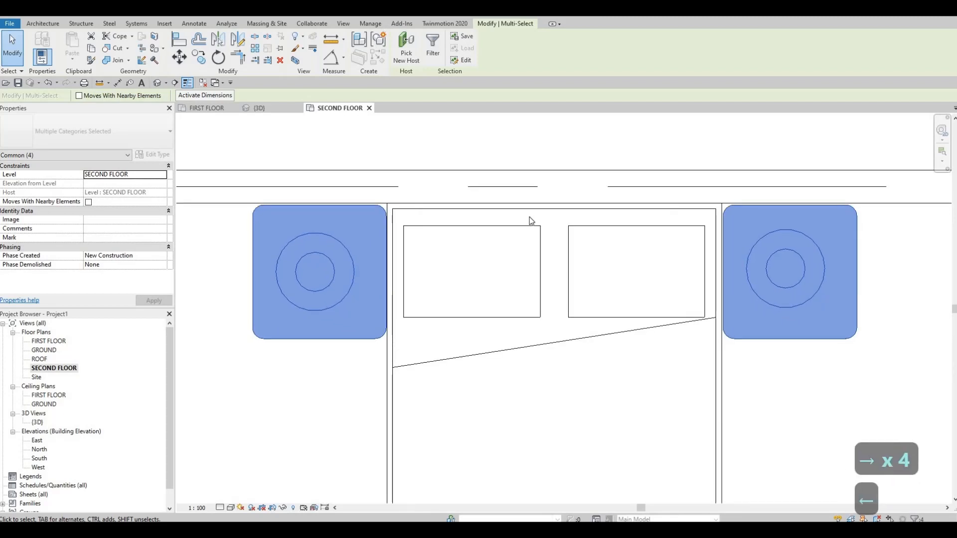
key("Up")
key("Up")
key("Up")
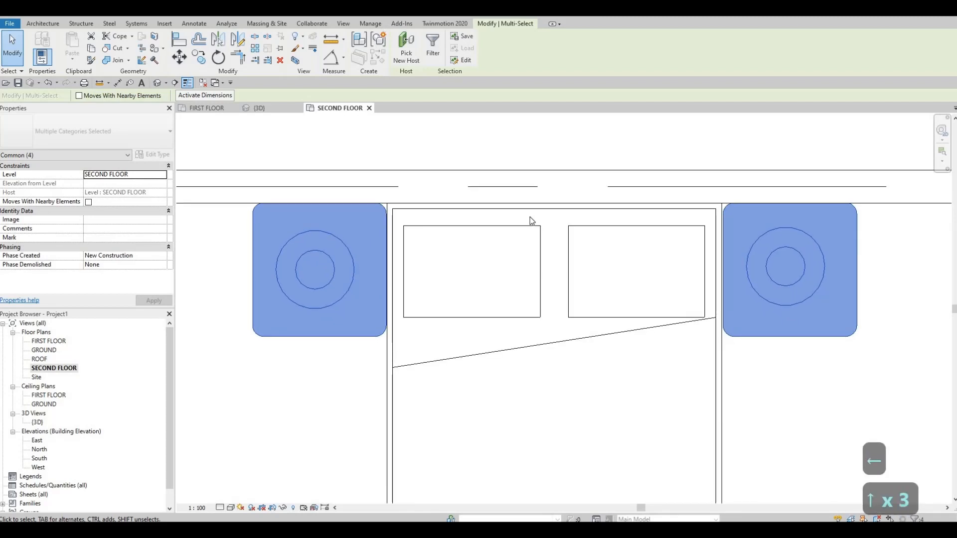
key("Down")
scroll(530, 217, "down", 8)
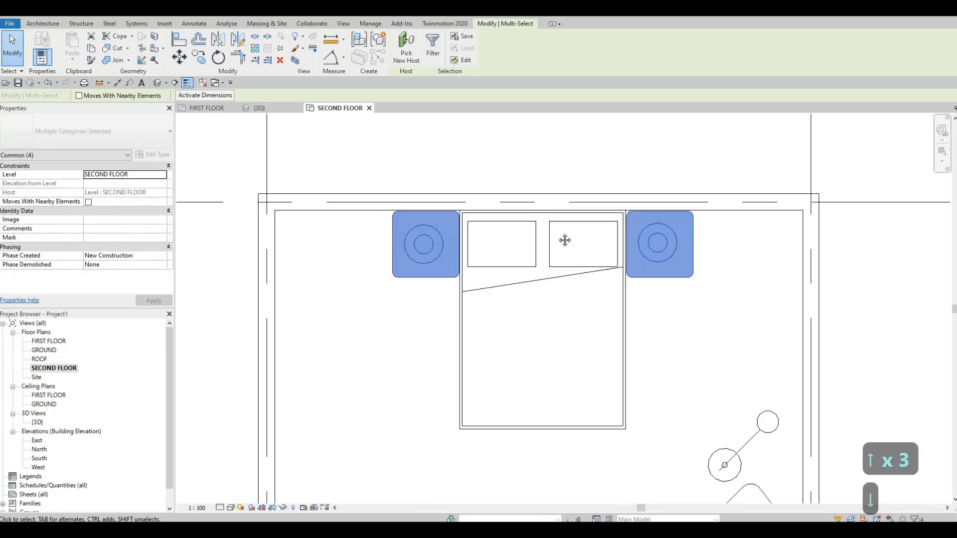
scroll(595, 362, "down", 1)
key("Escape")
key("Escape")
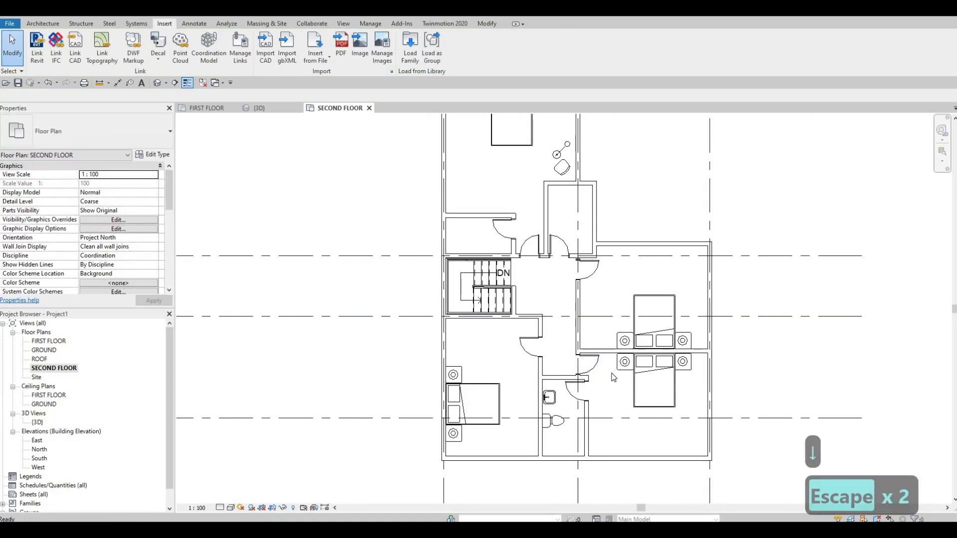
scroll(617, 369, "down", 1)
key("F1")
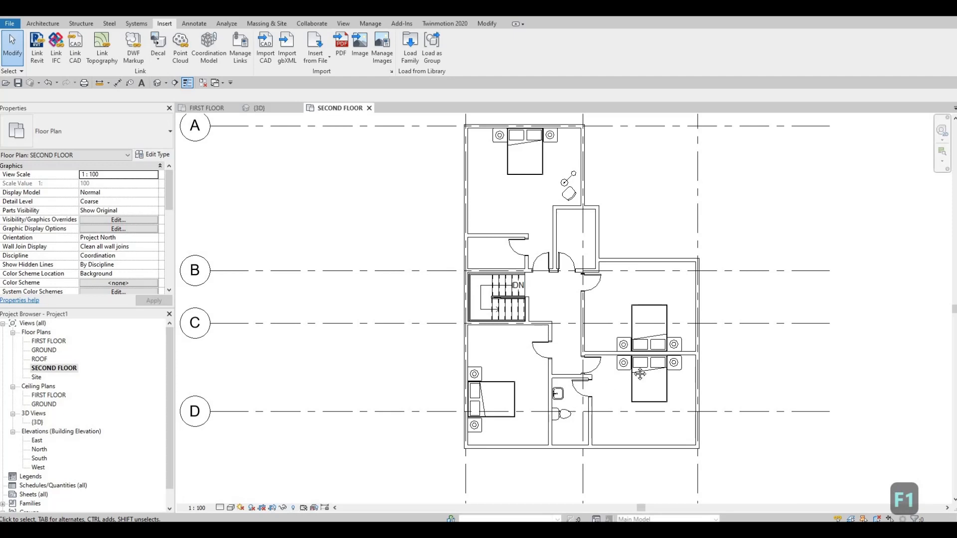
scroll(622, 368, "down", 3)
scroll(599, 354, "up", 2)
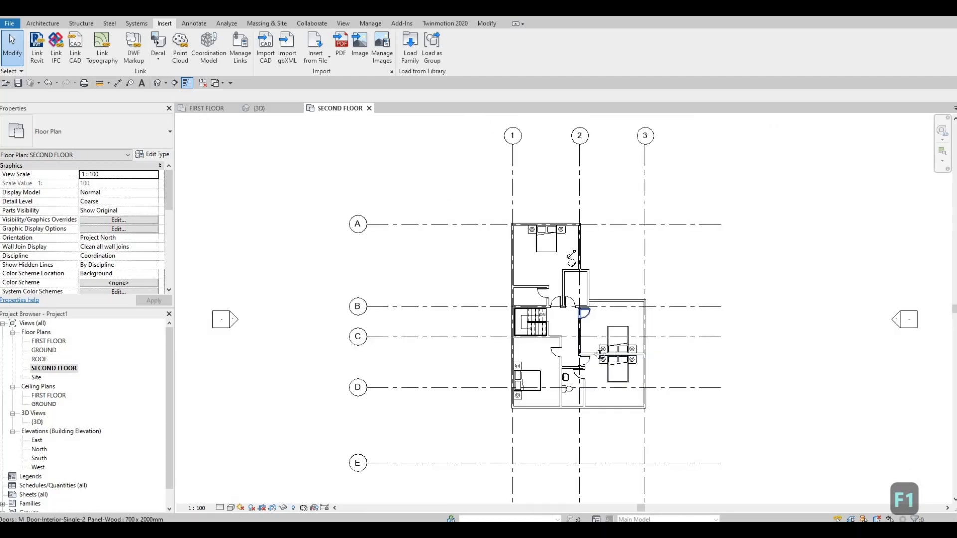
scroll(588, 344, "up", 1)
scroll(597, 331, "down", 2)
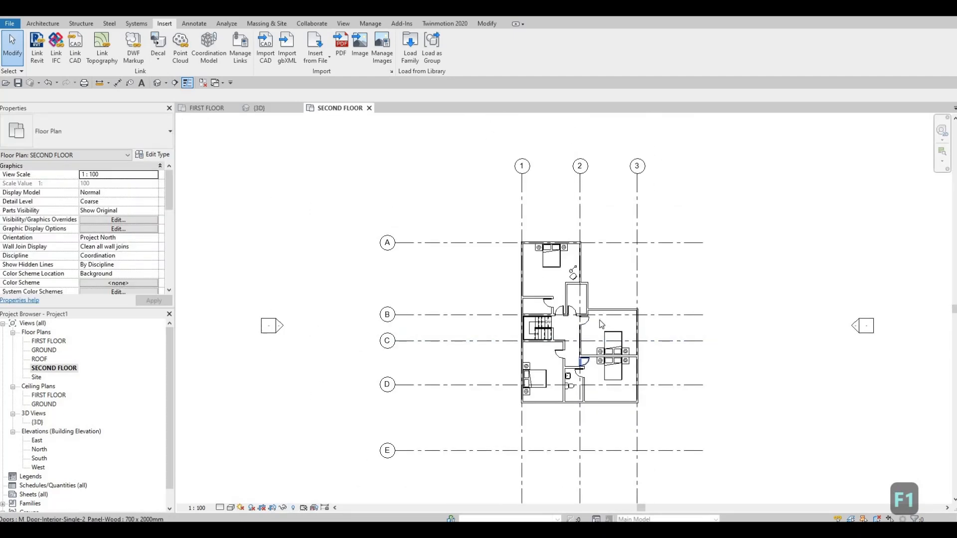
scroll(600, 324, "down", 2)
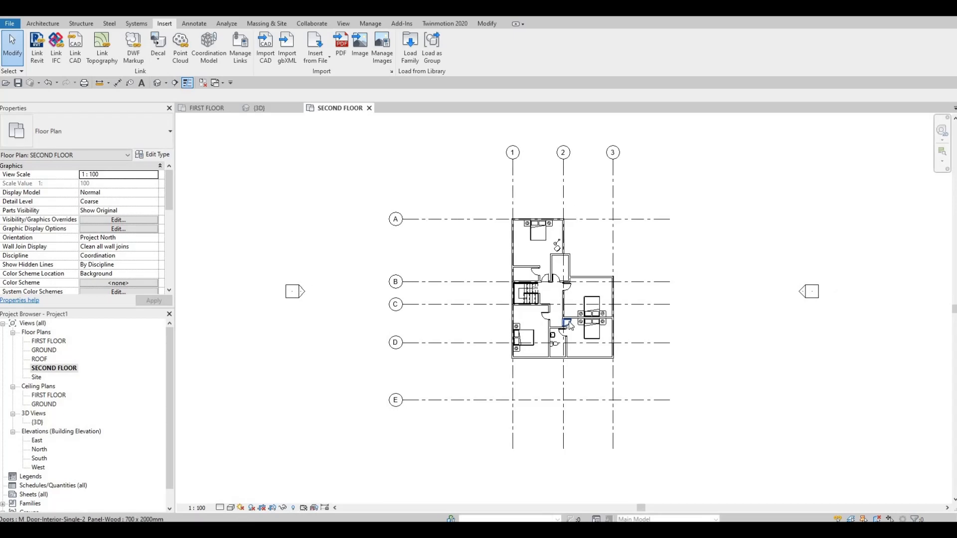